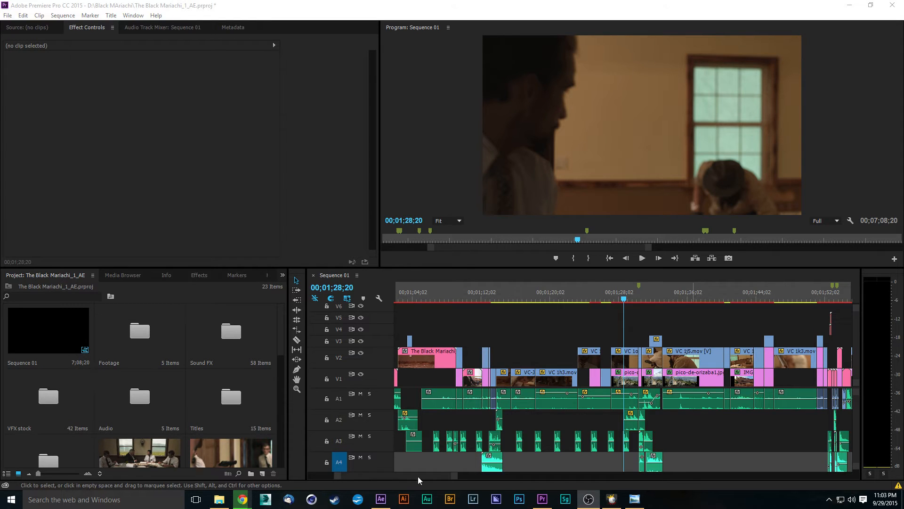
- Switch to Chrome and view the Avid Productions 479 Facebook page, the tutorialgrid Twitter page and the Avid Productions 479 website
mouse_move(243, 500)
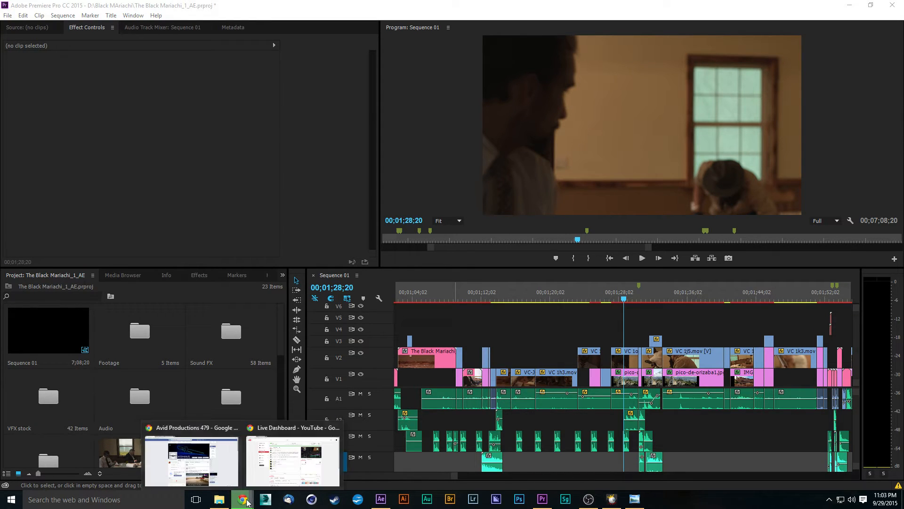
left_click(174, 473)
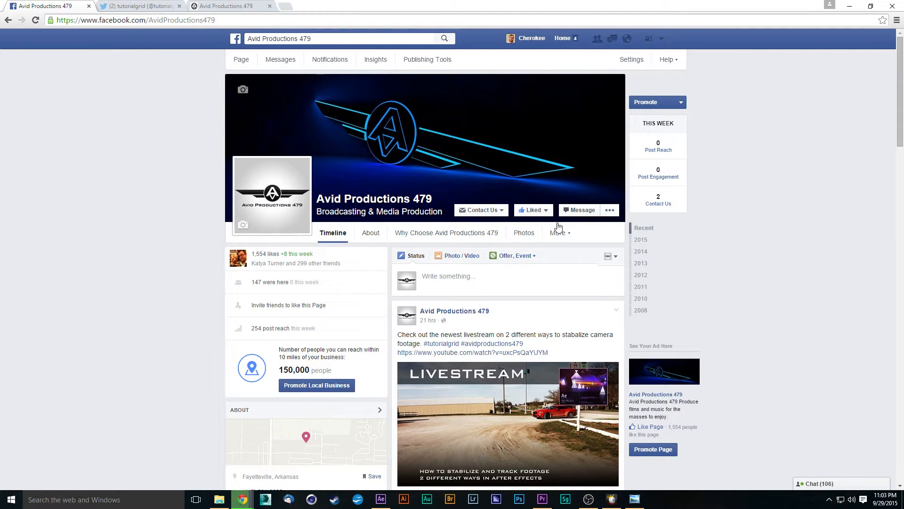
mouse_move(552, 214)
key("ctrl+Tab")
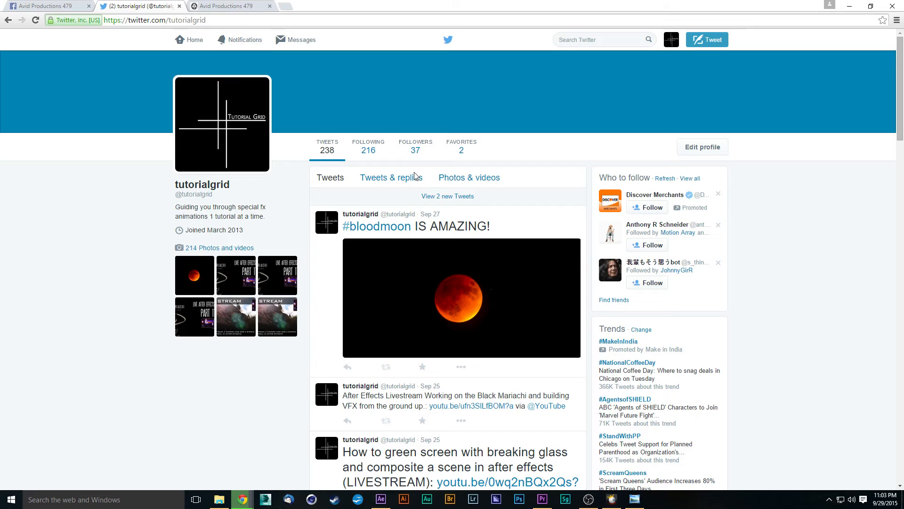
key("ctrl+Tab")
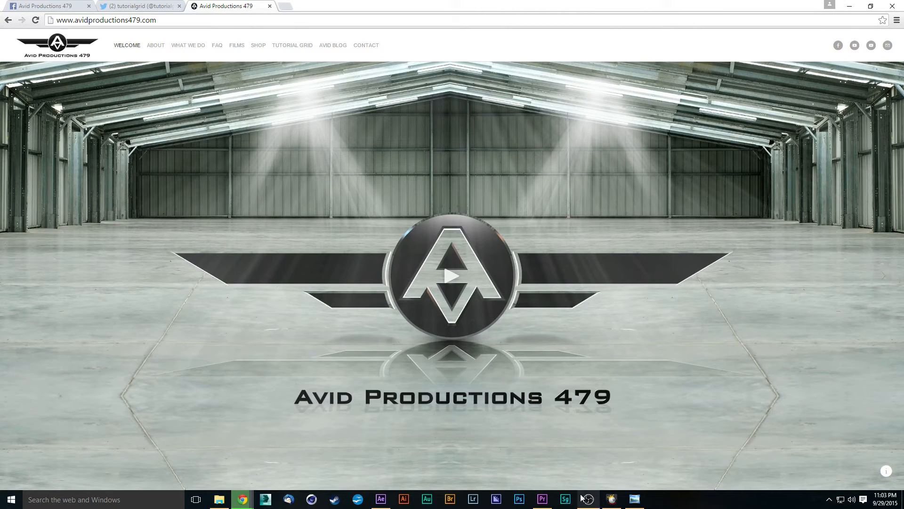
- Switch to Windows Photo Viewer and view the images The Black Mariachi.jpg and SG WHITE.jpg
left_click(634, 498)
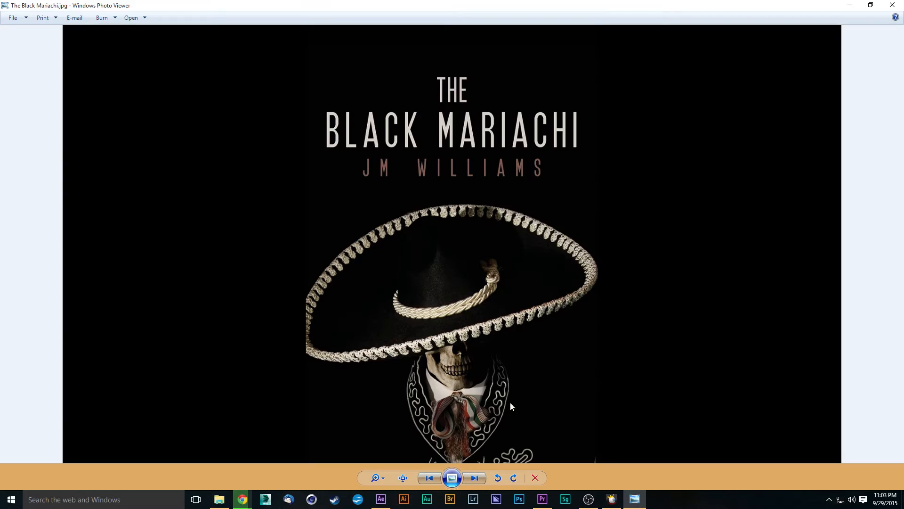
left_click(474, 480)
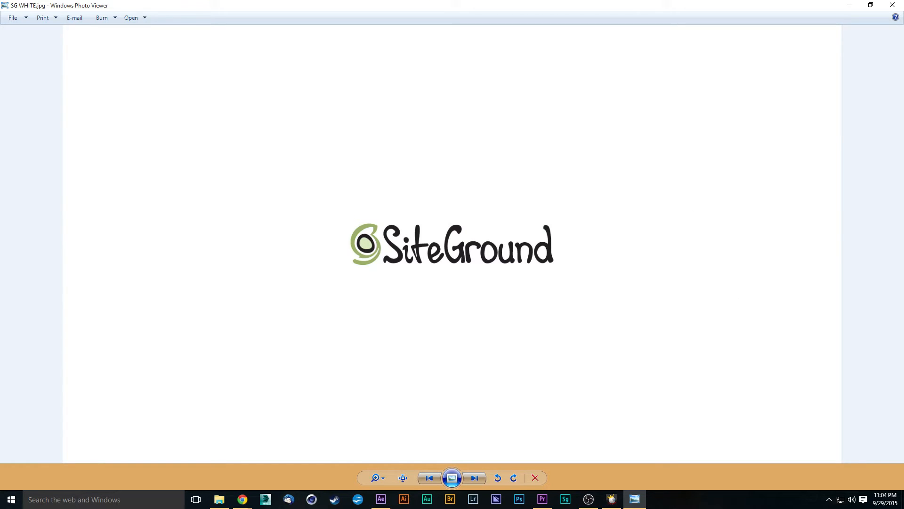
left_click(849, 5)
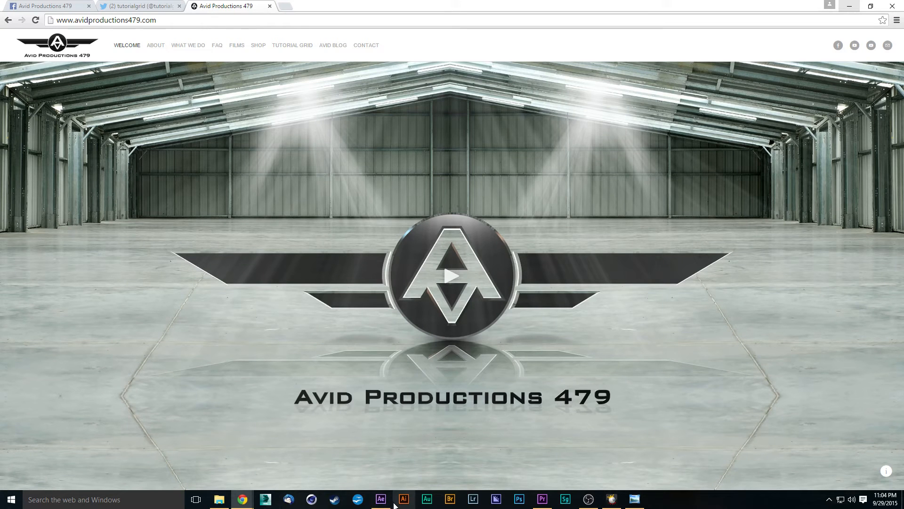
- Switch to Premiere Pro and scrub through the window shot in Sequence 01, stopping at 00;01;28;08
left_click(542, 499)
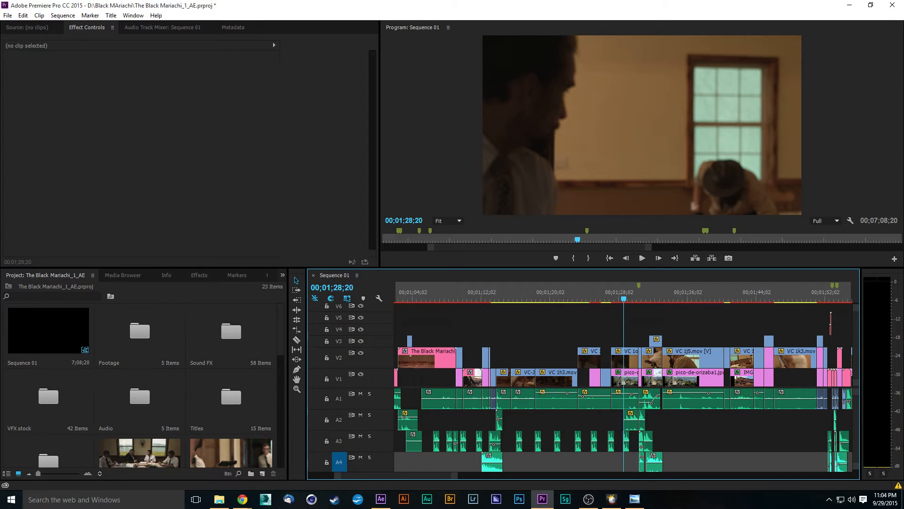
left_click(589, 498)
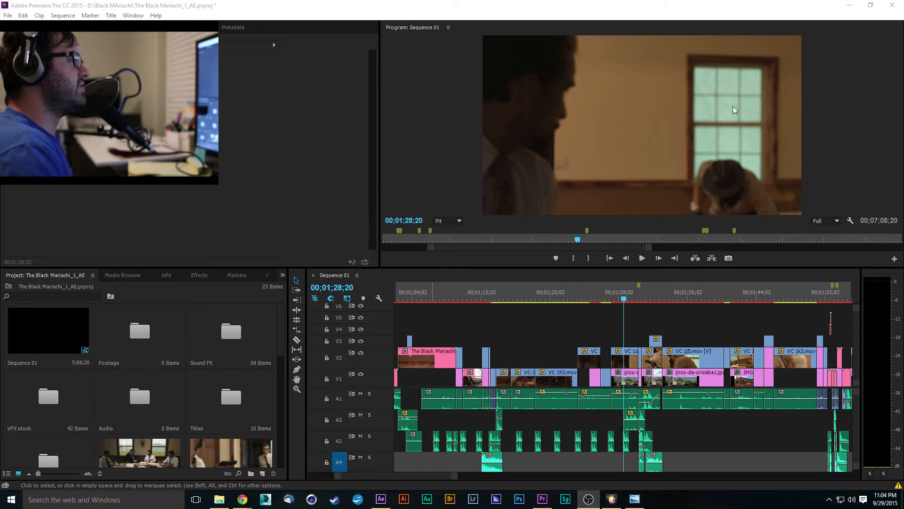
left_click(639, 296)
left_click_drag(641, 295, 626, 355)
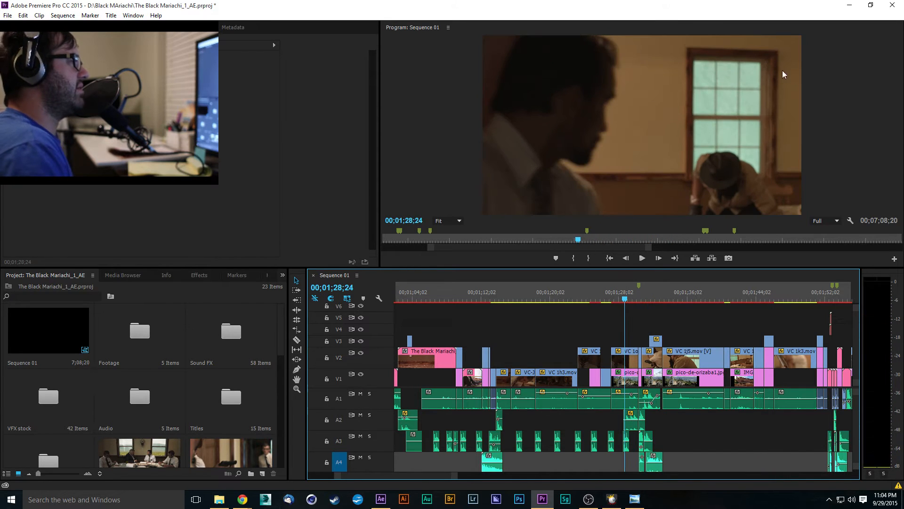
left_click_drag(624, 302, 621, 325)
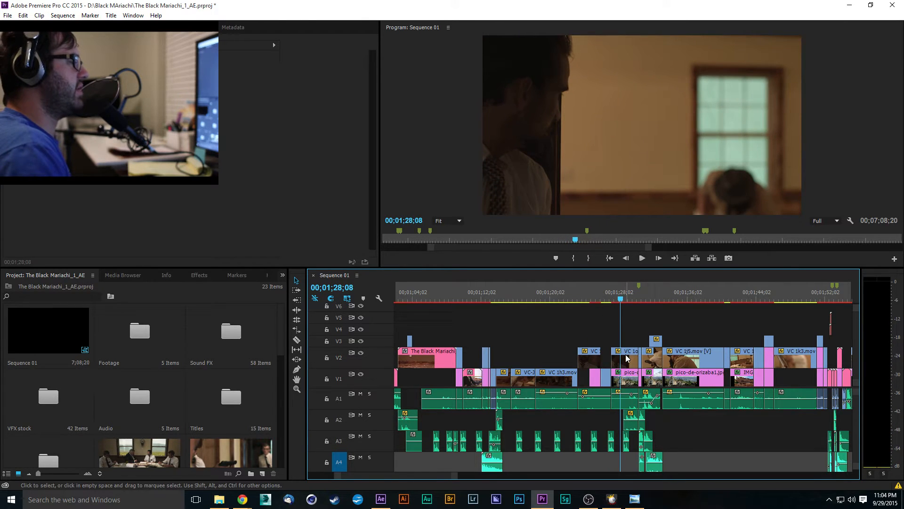
- Replace the VC 1o1.mov clip and the pico-de-orizaba1.jpg clip beneath it with an After Effects composition
left_click_drag(629, 326, 628, 376)
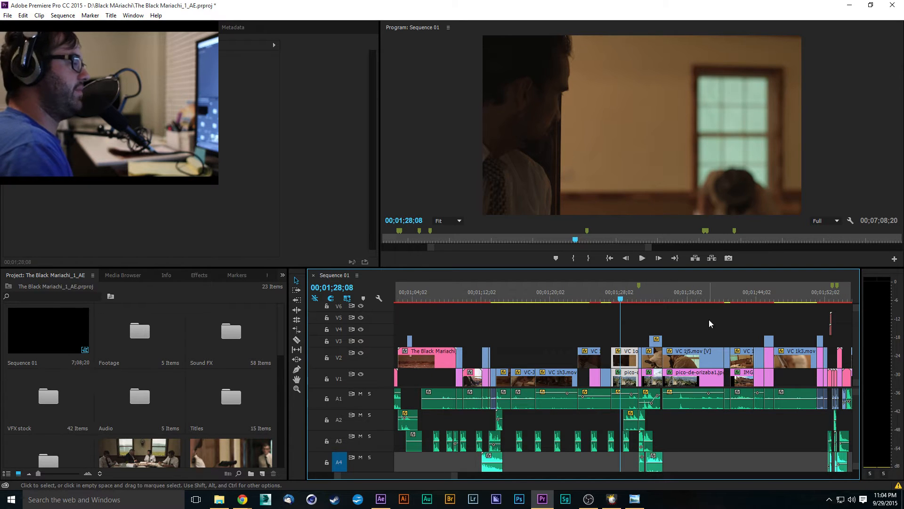
right_click(629, 363)
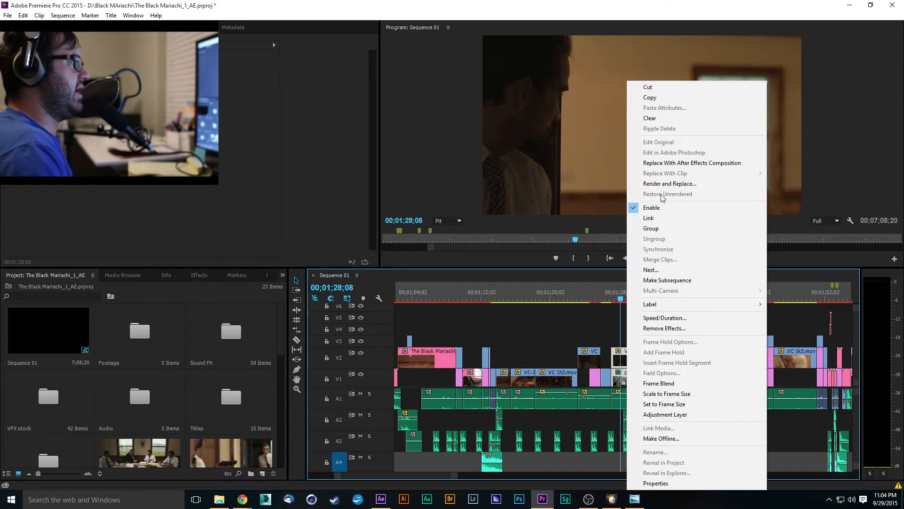
left_click(692, 163)
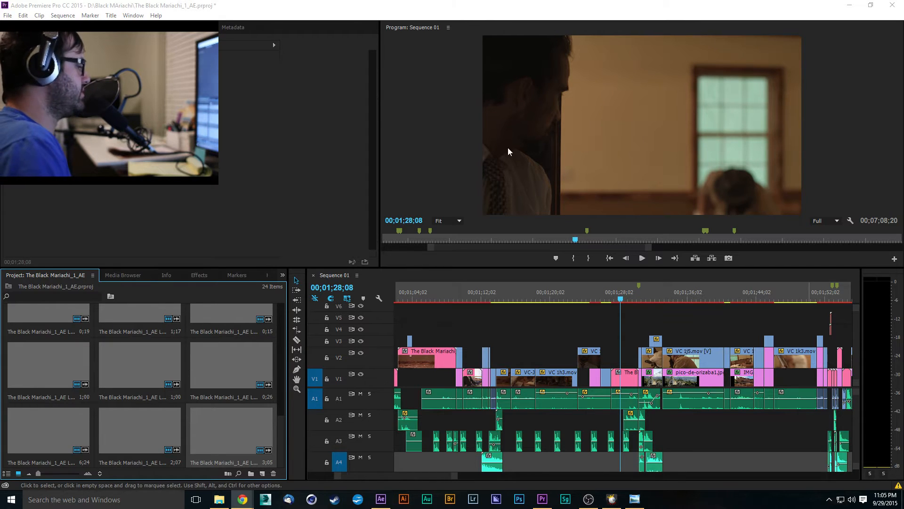
- Switch to After Effects, scrub through The Black Mariachi_1_AE Linked Comp 22 and reveal the Position property of the VC 1o1.mov layer
mouse_move(380, 503)
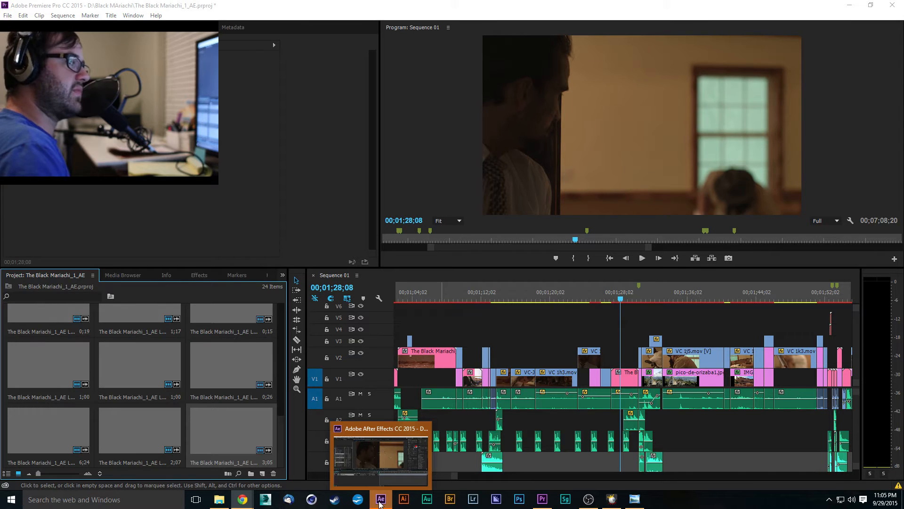
left_click(380, 502)
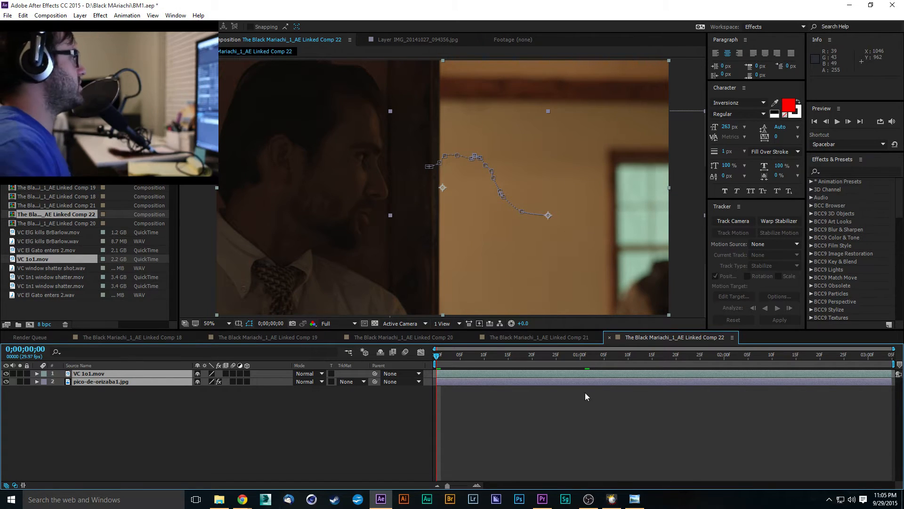
left_click_drag(438, 356, 575, 330)
left_click(127, 427)
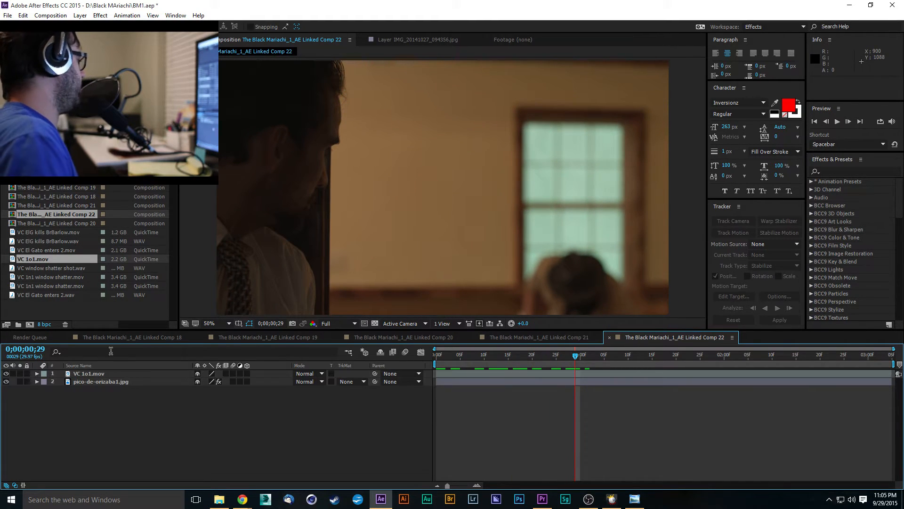
left_click(104, 375)
key("p")
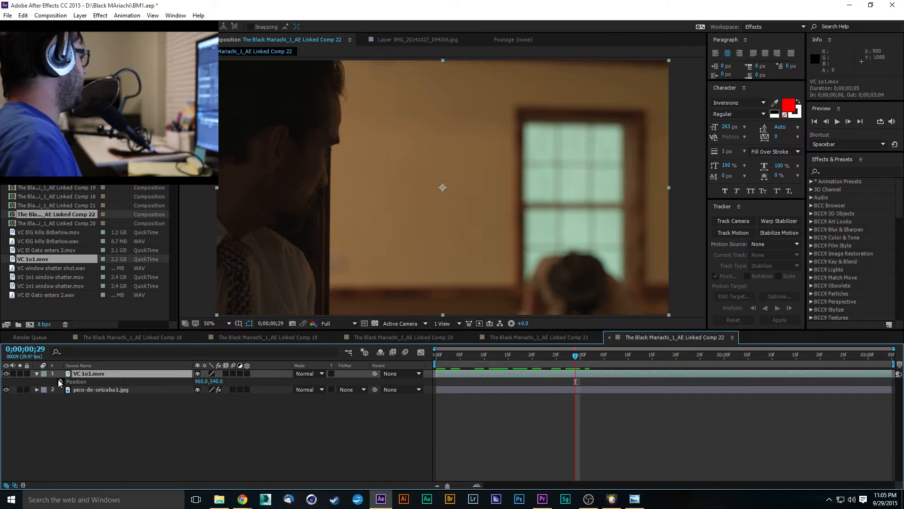
left_click_drag(487, 359, 518, 361)
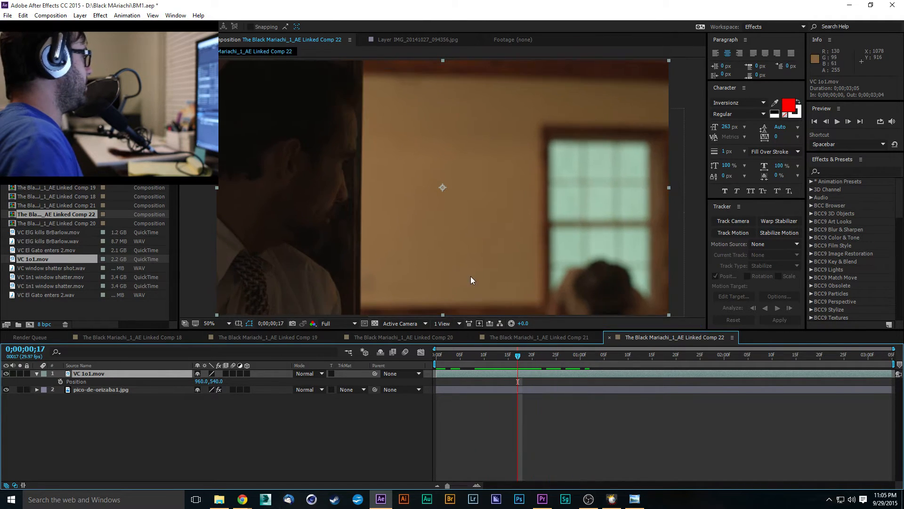
- Reveal the Position keyframes of the pico-de-orizaba1.jpg layer and delete them
key("comma")
left_click(186, 448)
key("comma")
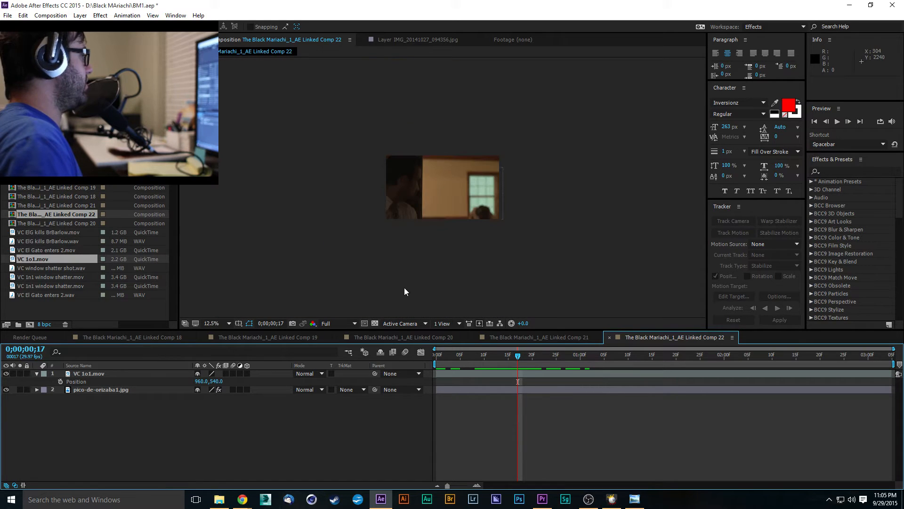
key("period")
left_click(146, 391)
key("ctrl+v")
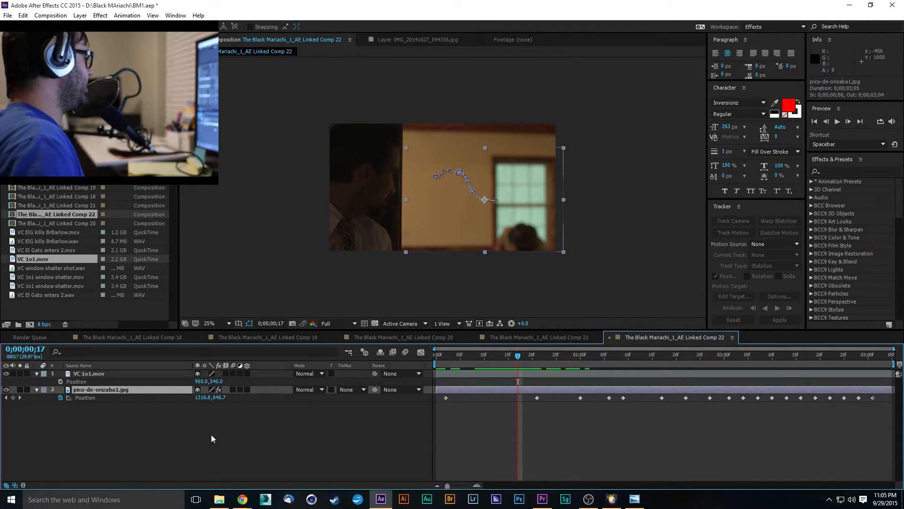
left_click_drag(402, 432, 890, 399)
left_click_drag(889, 397, 541, 452)
left_click(600, 358)
left_click_drag(601, 360, 872, 364)
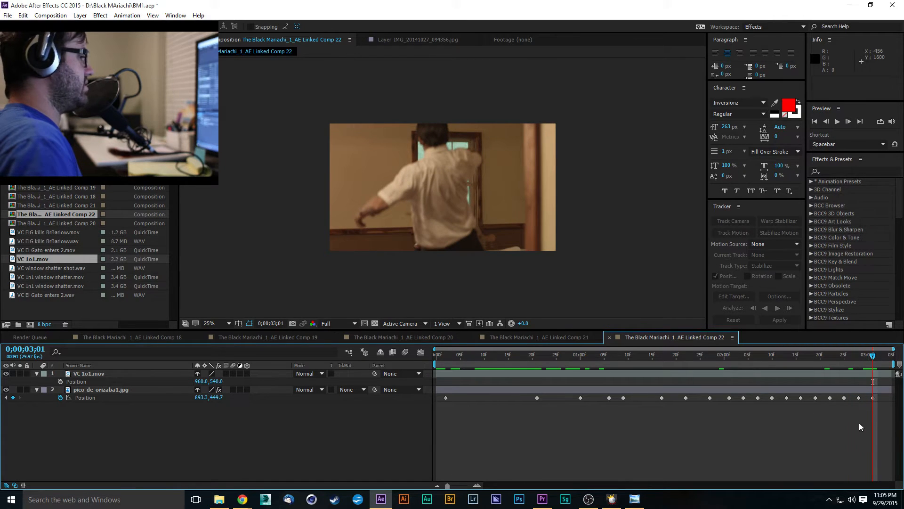
left_click_drag(860, 422, 420, 397)
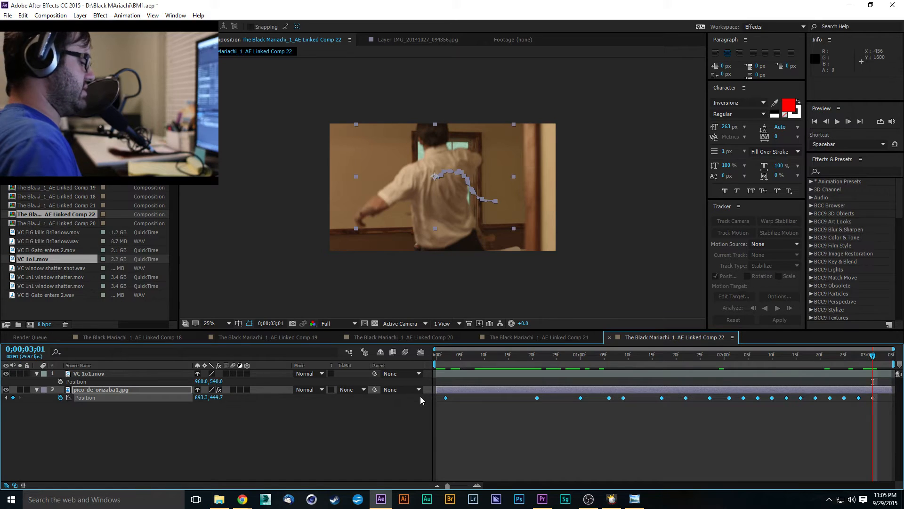
key("Delete")
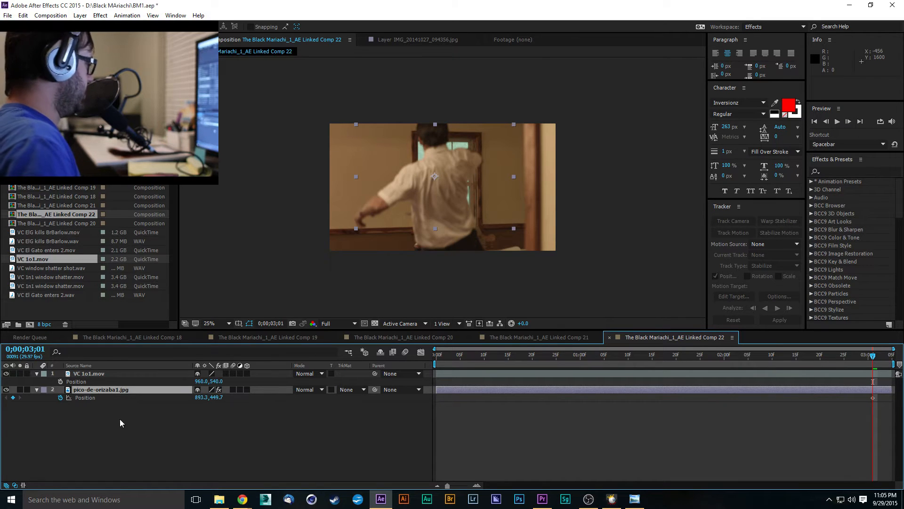
- Turn off Position animation on the pico-de-orizaba1.jpg layer and expand its Transform properties
left_click(60, 397)
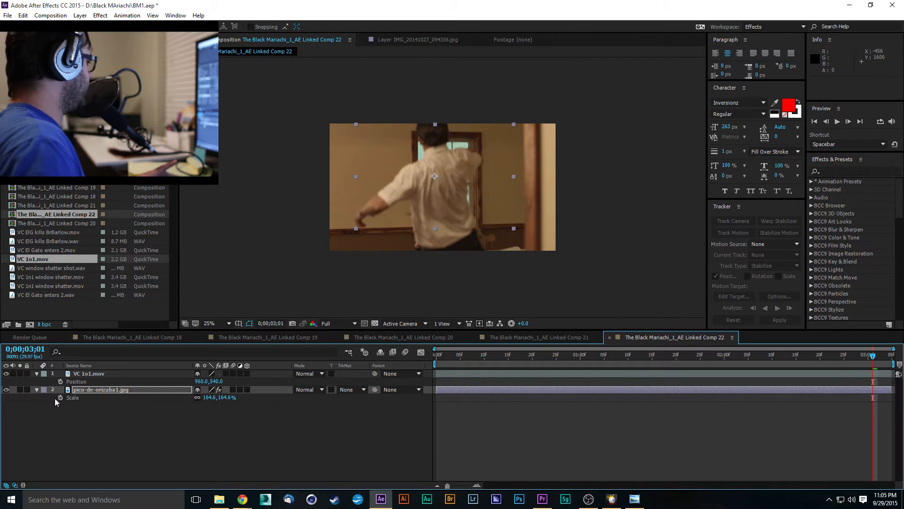
left_click(36, 390)
left_click(36, 390)
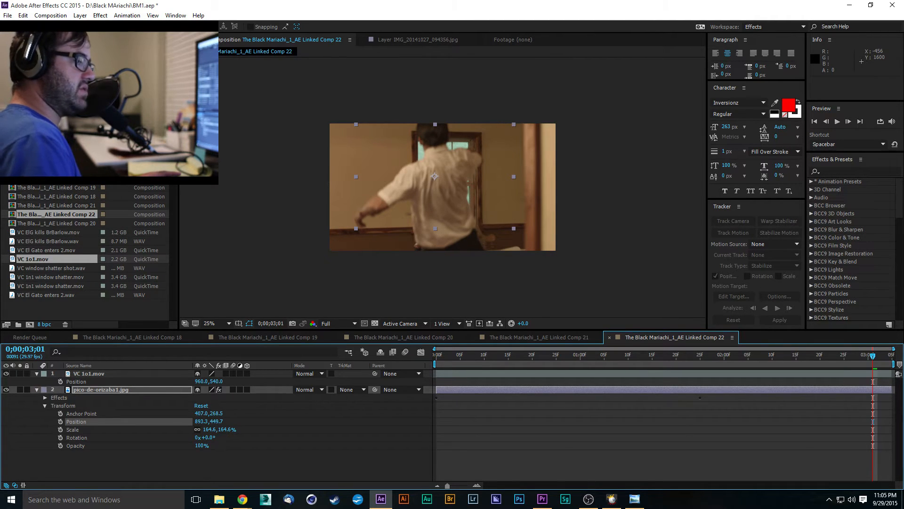
key("alt+Tab")
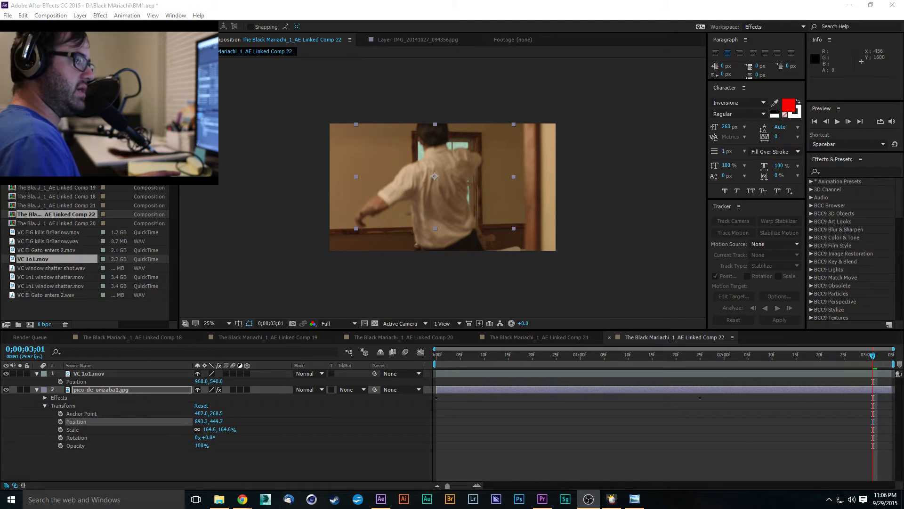
key("alt+Tab")
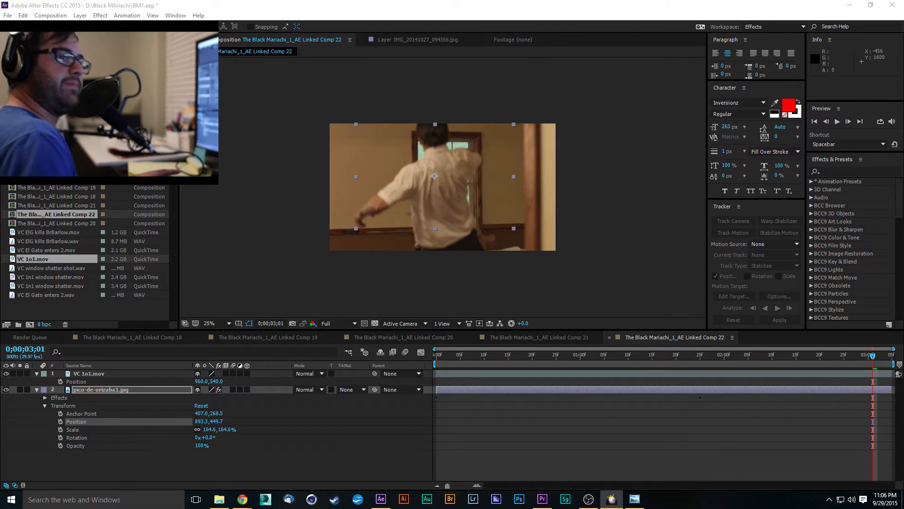
key("alt+Tab")
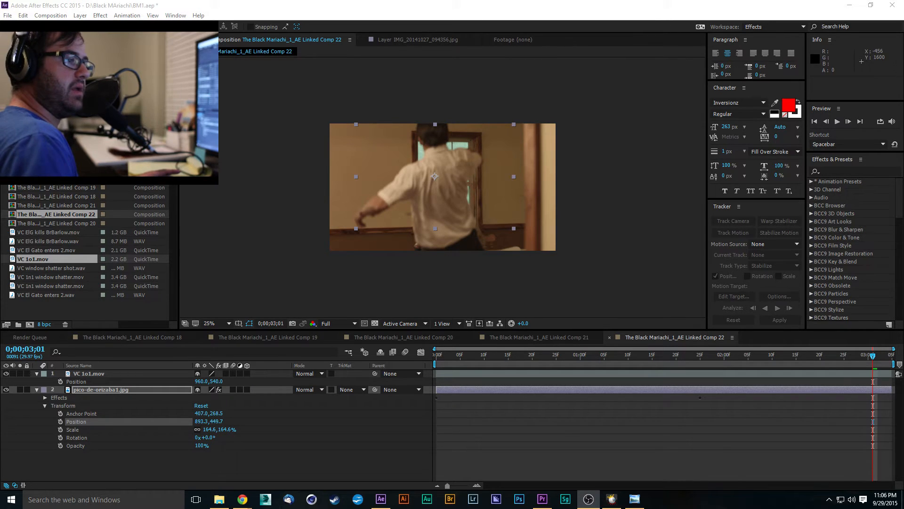
key("alt+Tab")
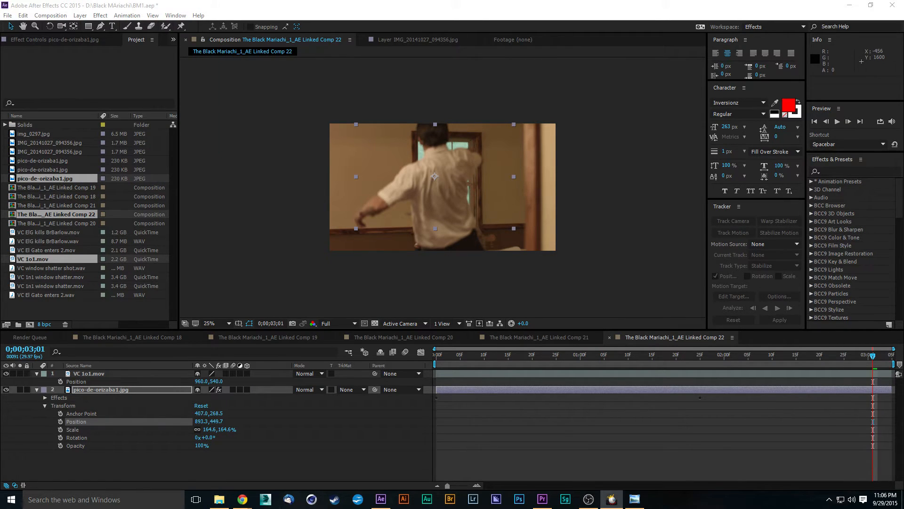
key("alt+Tab")
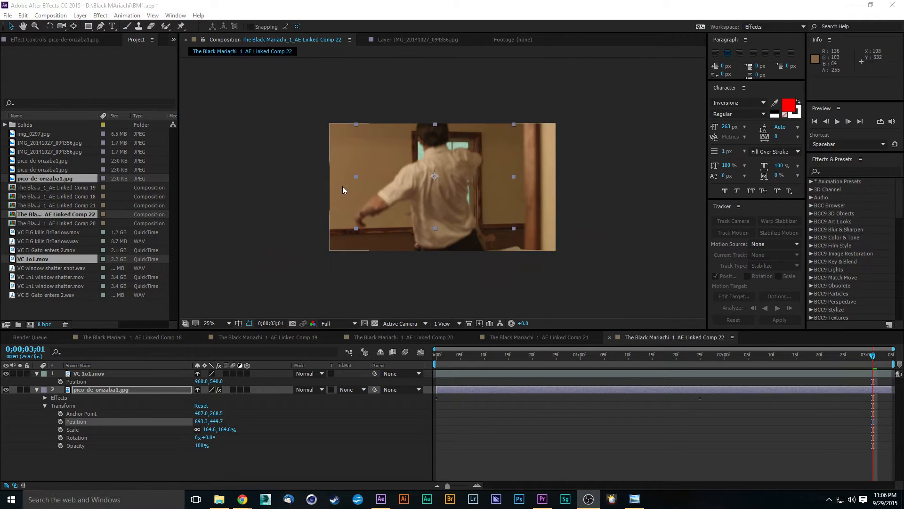
- Play back the composition to review the shot, and return to the first frame
scroll(344, 190, "up", 2)
scroll(500, 286, "down", 1)
scroll(408, 250, "down", 1)
left_click(492, 383)
key("space")
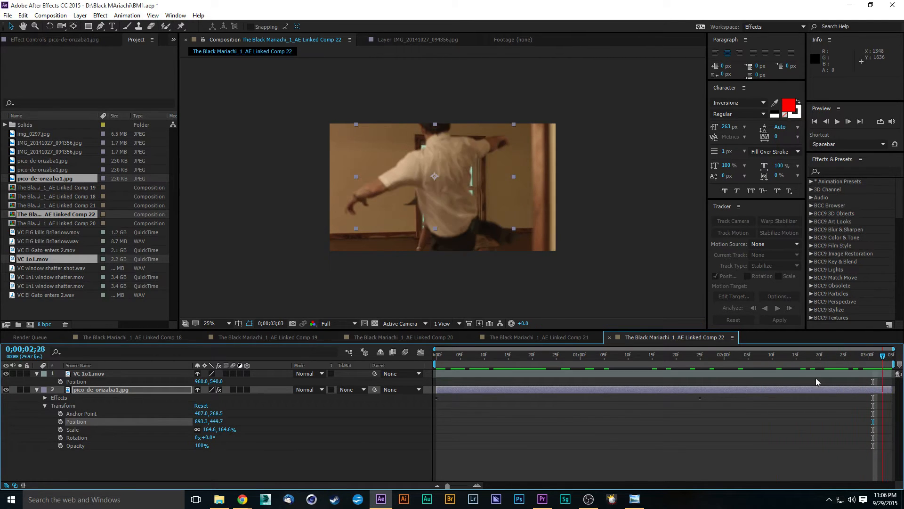
left_click_drag(817, 382, 350, 394)
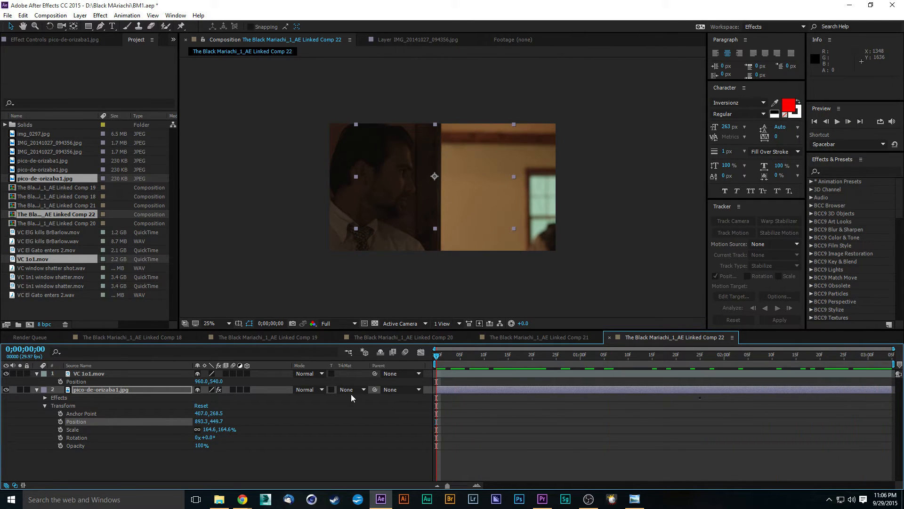
- Duplicate the VC 1o1.mov layer and hide the lower copy
left_click(120, 468)
left_click(105, 374)
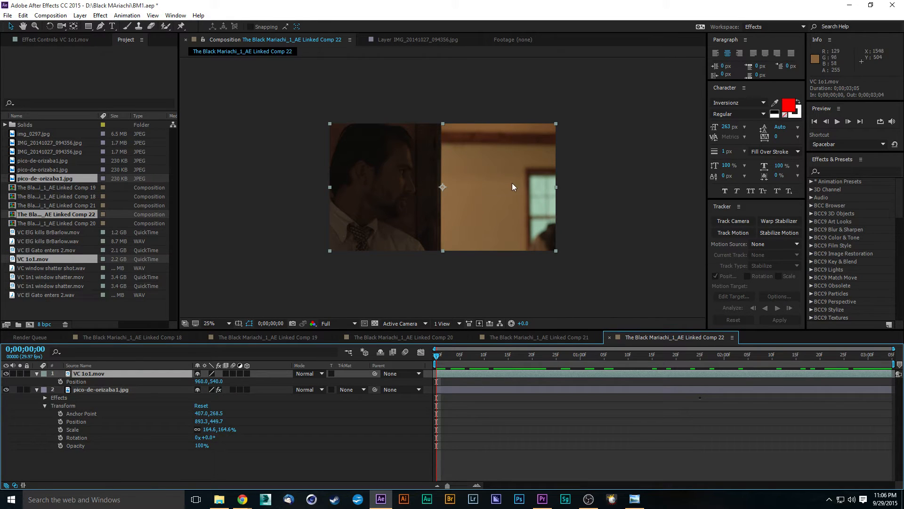
key("ctrl+d")
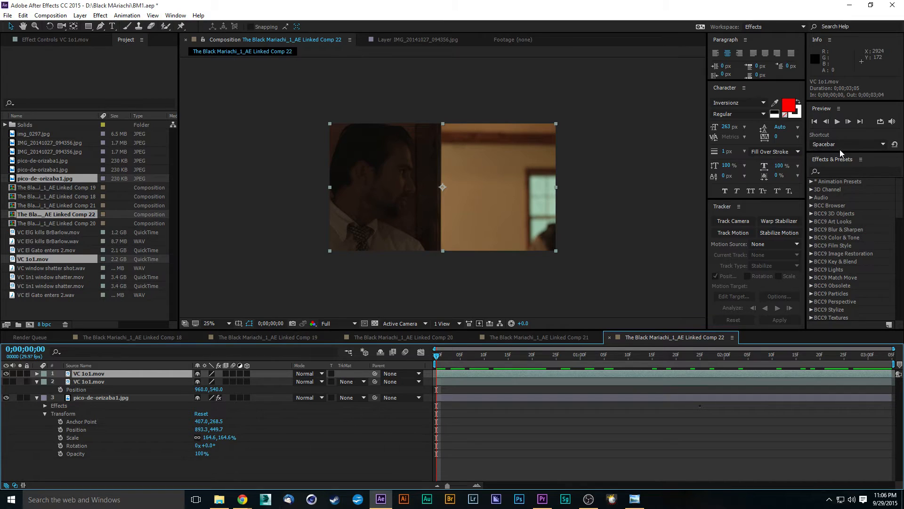
- Save the project
key("ctrl+s")
- Try the Keylight (1.2) effect on the upper VC 1o1.mov layer, remove it and clear the effect search
left_click(845, 171)
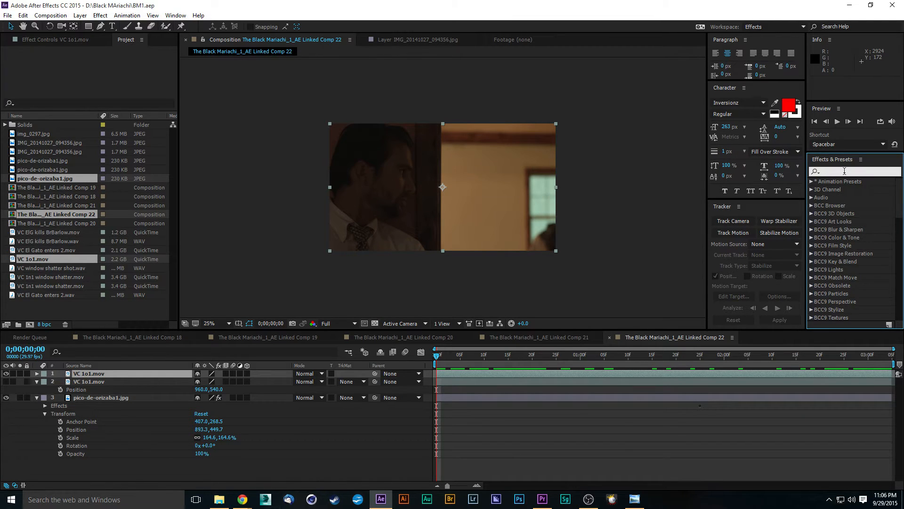
type("keyli")
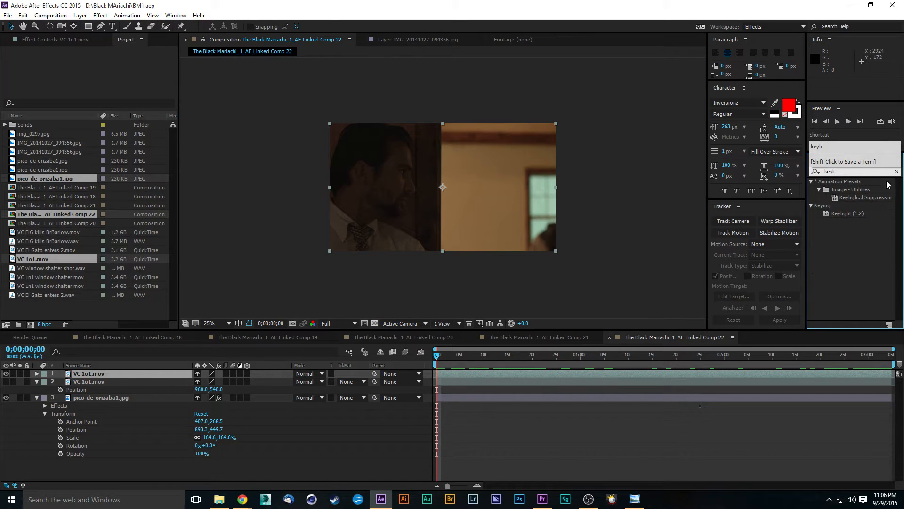
left_click_drag(829, 215, 504, 374)
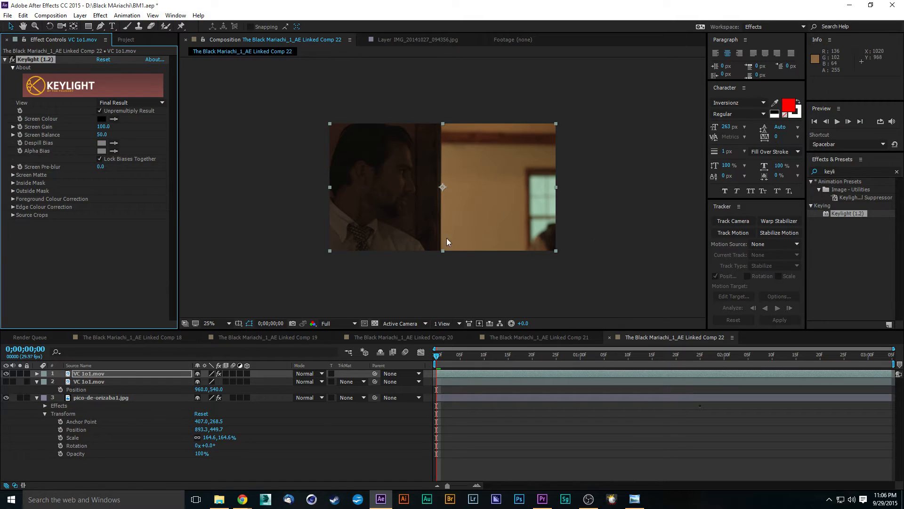
key("period")
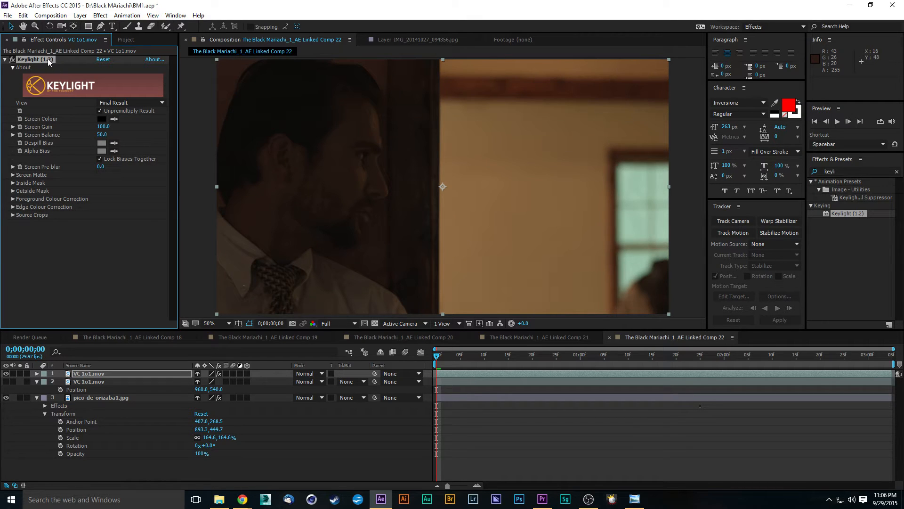
key("Delete")
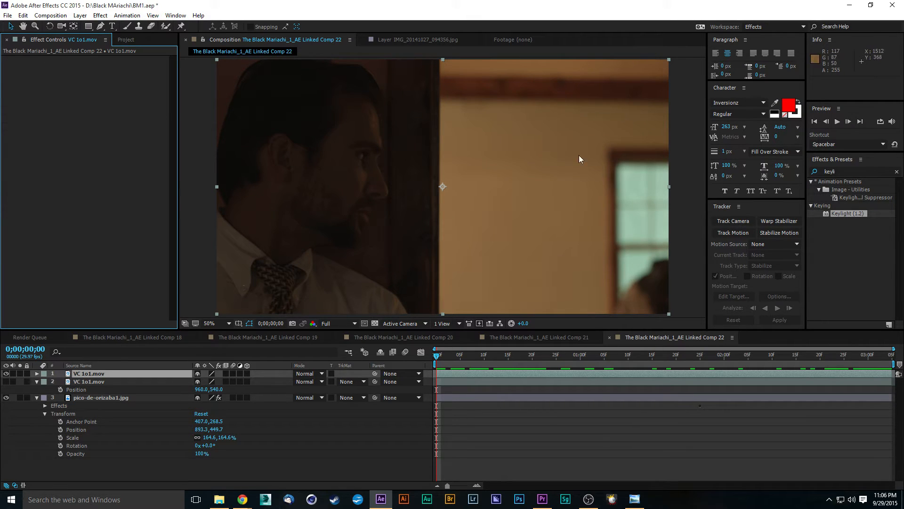
left_click(896, 173)
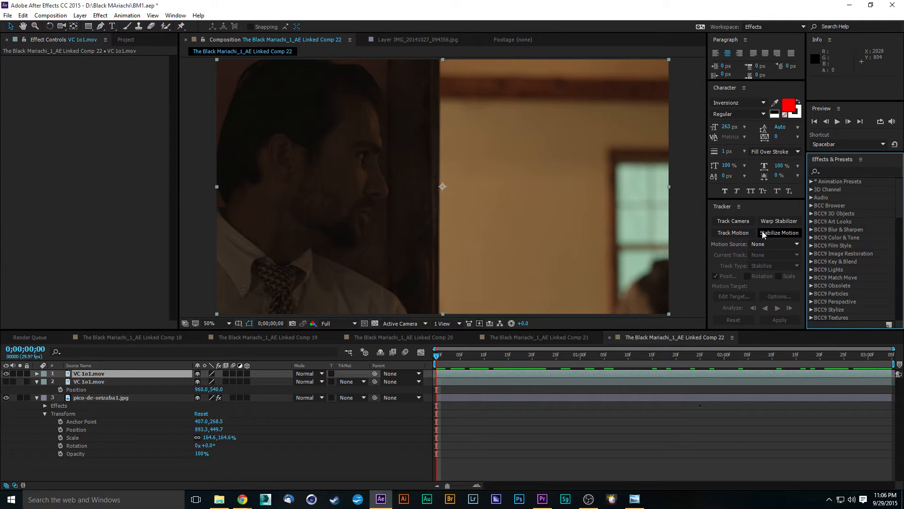
- Start 3D camera tracking on the upper VC 1o1.mov layer, and remove the tracker during its analysis
left_click(742, 221)
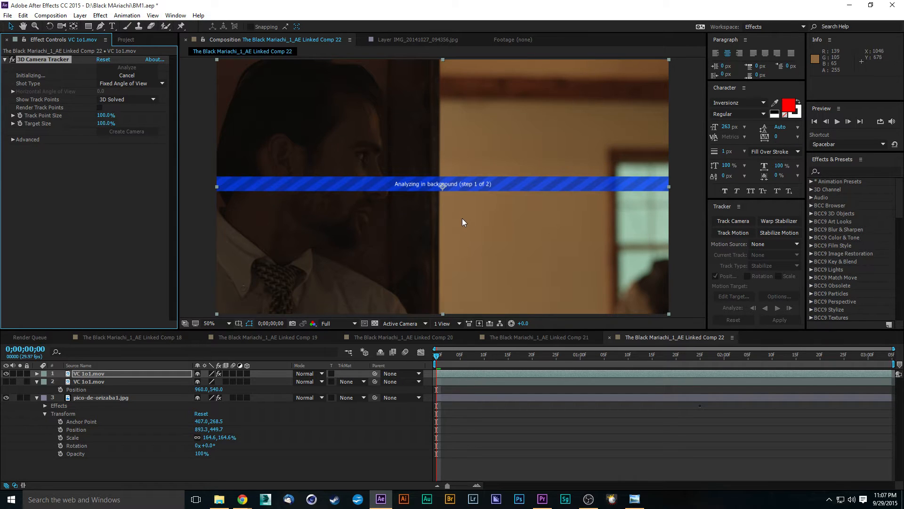
key("Delete")
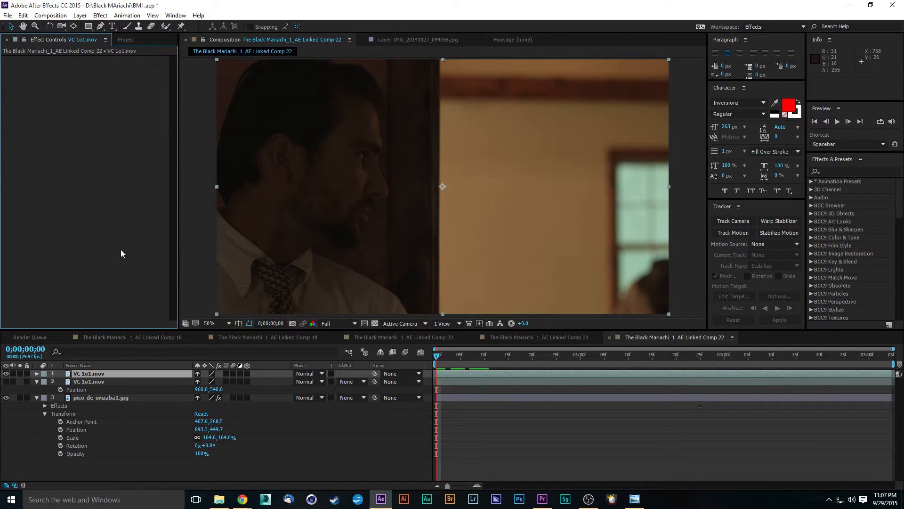
left_click(284, 392)
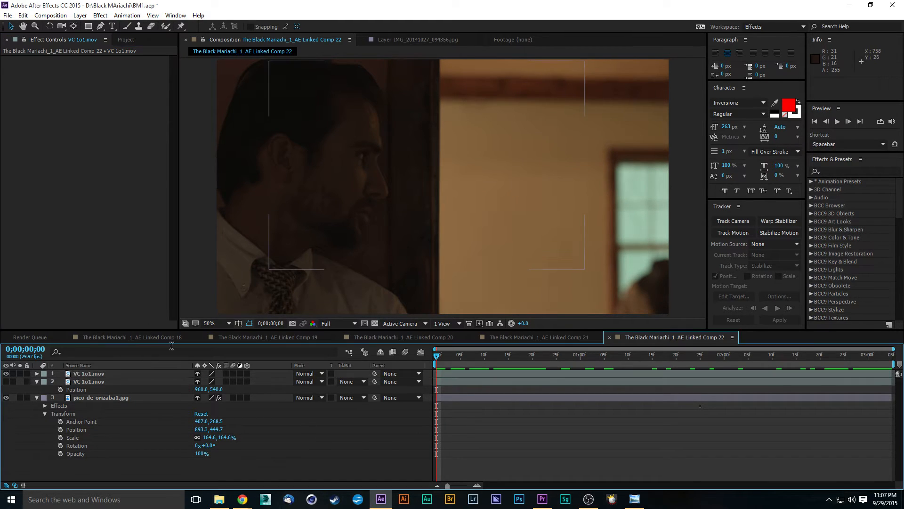
- Set the composition's width to 3840 px with the 16:9 aspect ratio locked, giving a 2160 px height
left_click(50, 15)
left_click(66, 39)
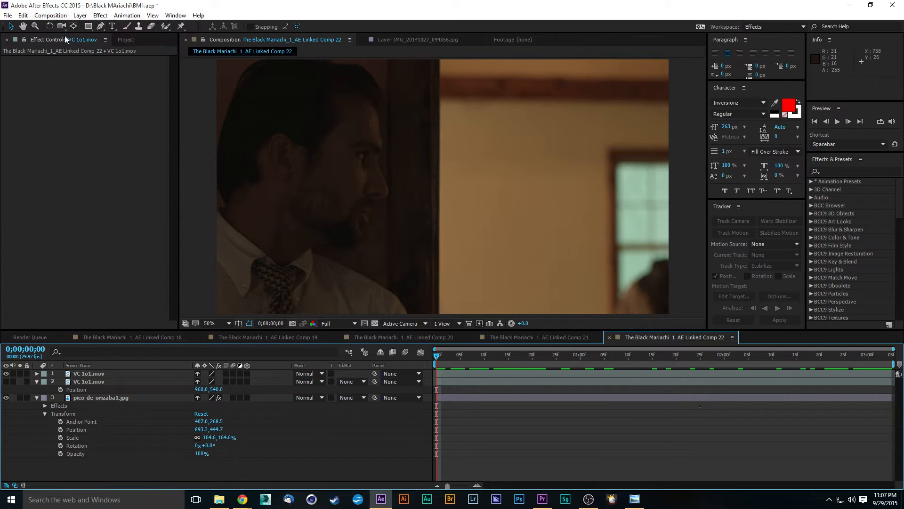
double_click(362, 141)
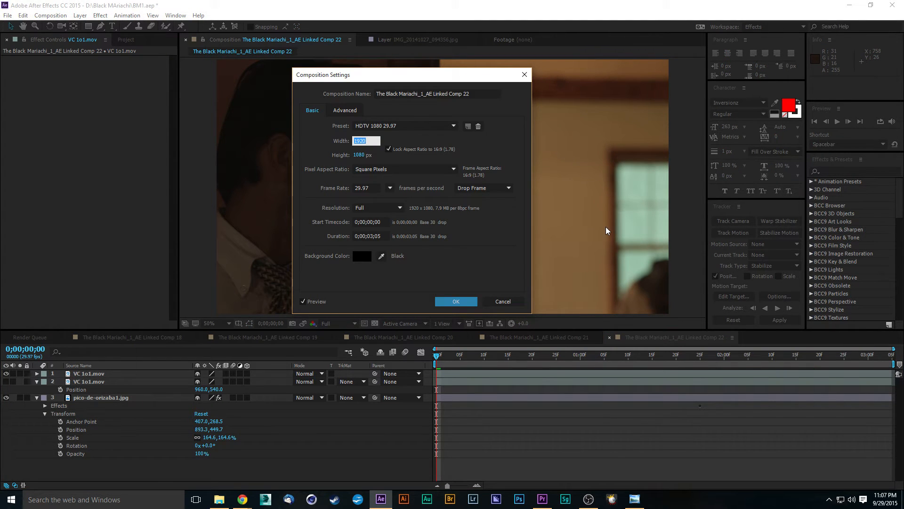
type("3840")
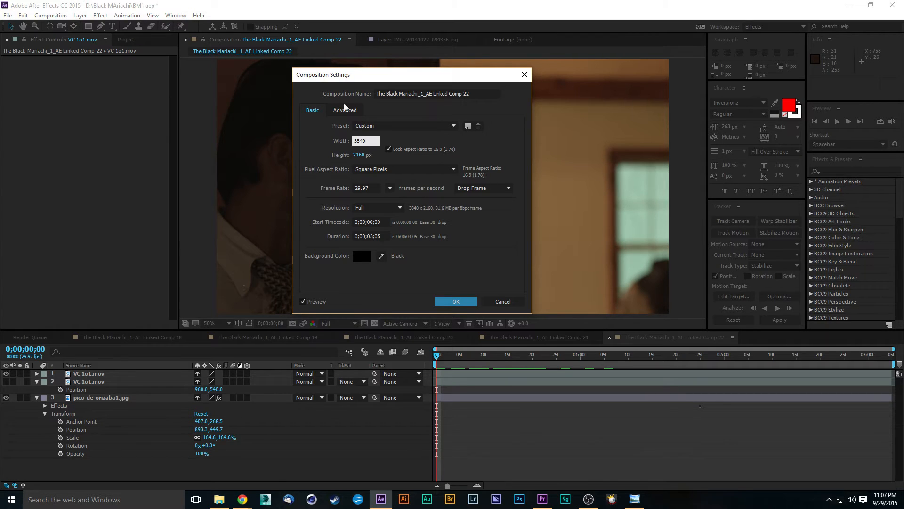
left_click(456, 301)
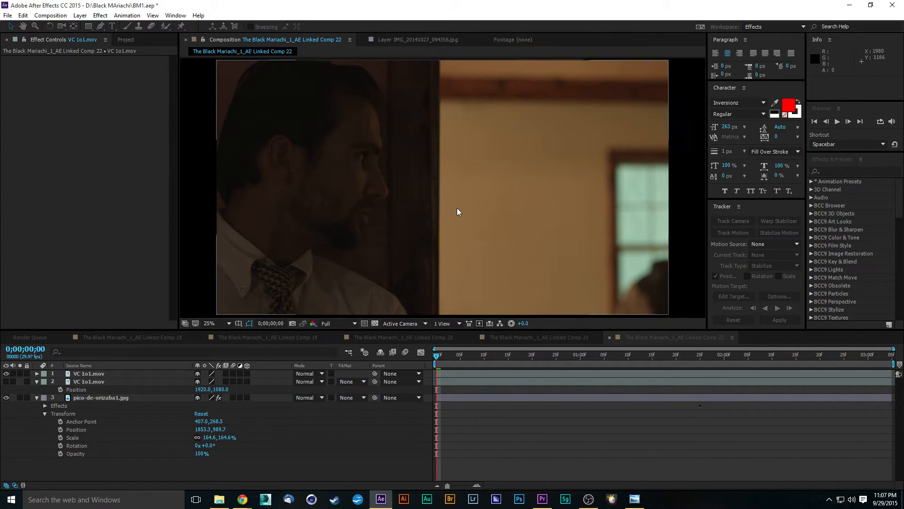
- Reveal the Scale property of the upper VC 1o1.mov layer and set it to 100%
left_click(88, 373)
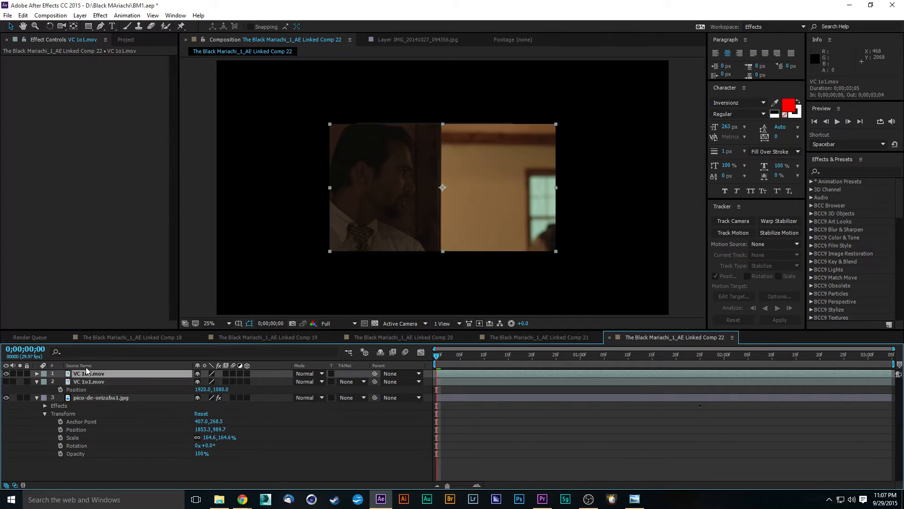
key("p")
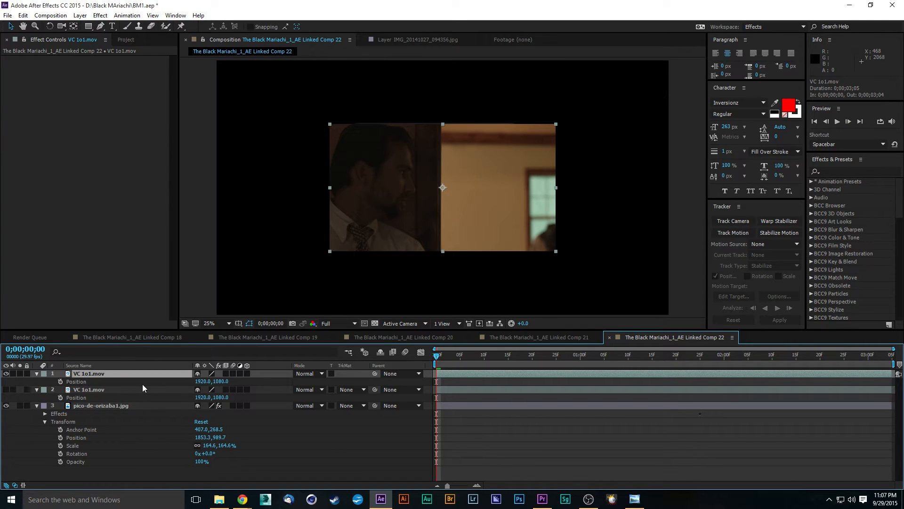
key("s")
left_click(221, 381)
type("100")
key("Return")
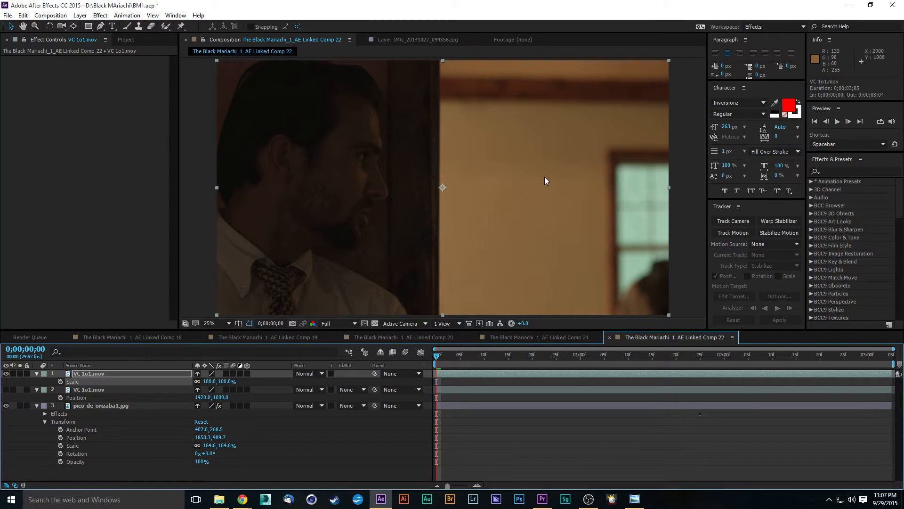
- Run 3D camera tracking on the rescaled upper VC 1o1.mov layer and check the analysis result
left_click(140, 375)
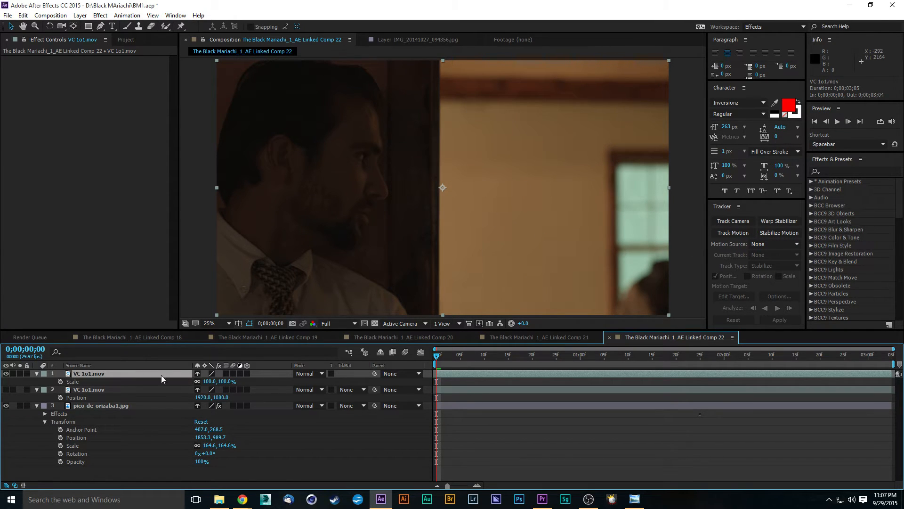
left_click(733, 222)
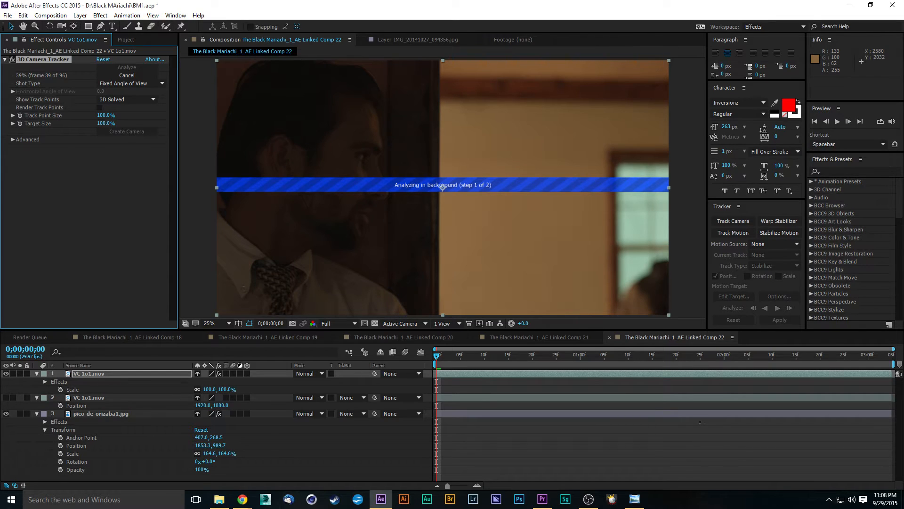
key("alt+Tab")
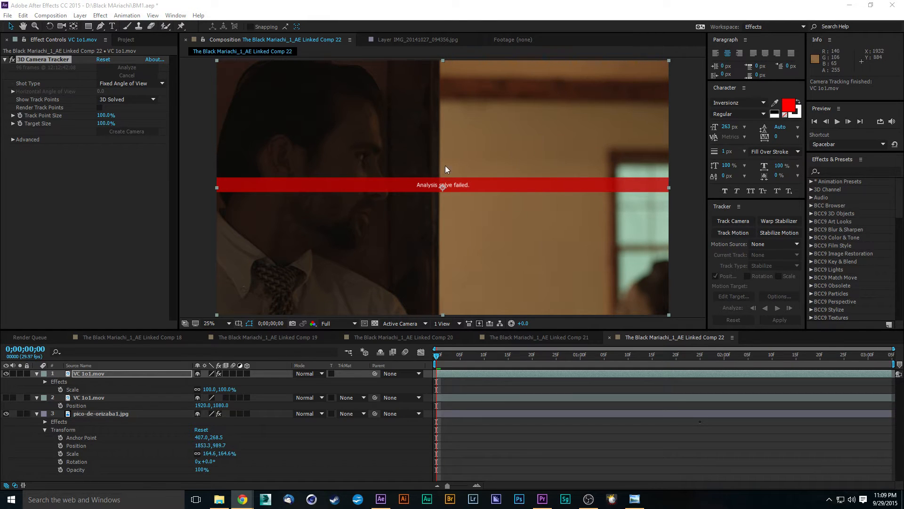
scroll(468, 208, "up", 1)
scroll(474, 208, "down", 1)
left_click_drag(584, 195, 621, 189)
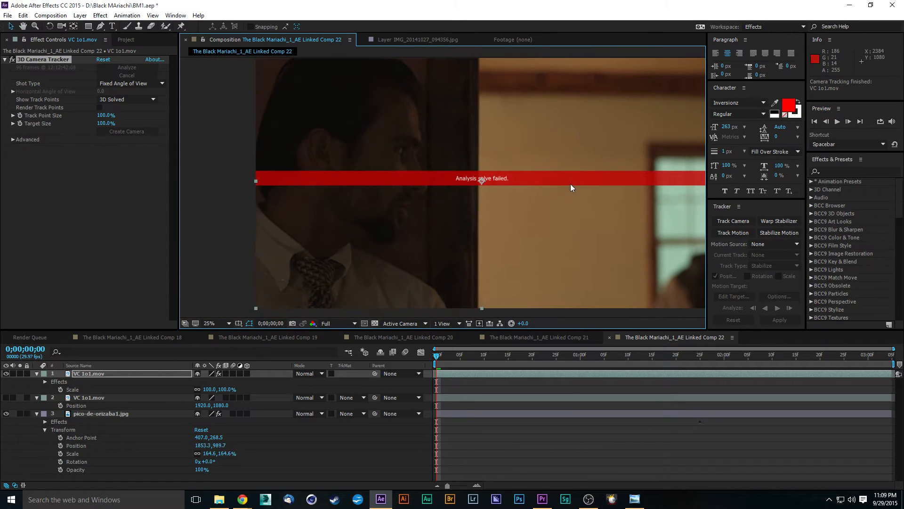
scroll(467, 178, "down", 1)
scroll(467, 177, "up", 1)
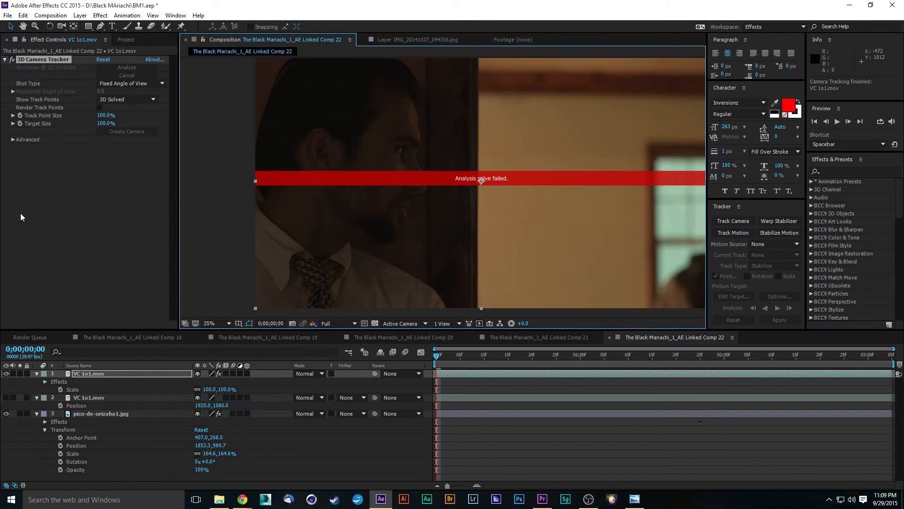
- Check the tracker's Advanced options and scrub the shot, and delete 3D Camera Tracker from the upper VC 1o1.mov layer
left_click(9, 127)
left_click(12, 140)
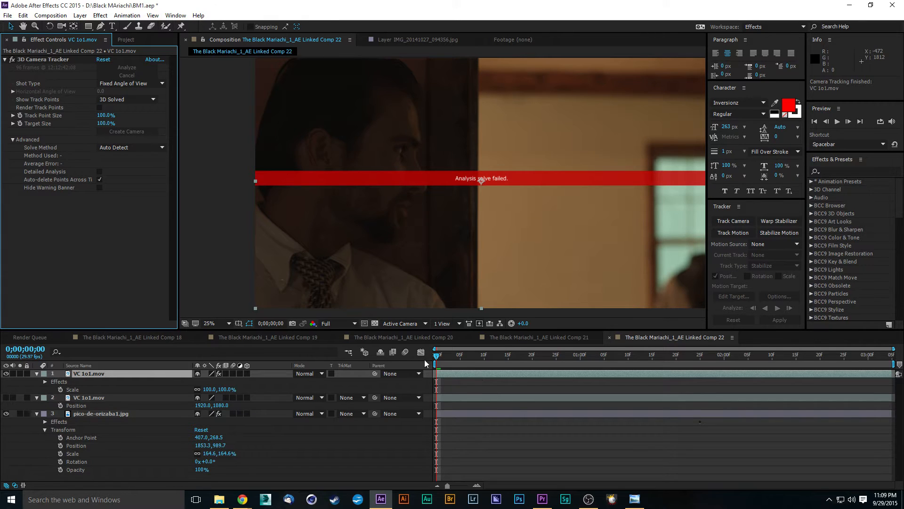
left_click_drag(449, 360, 417, 336)
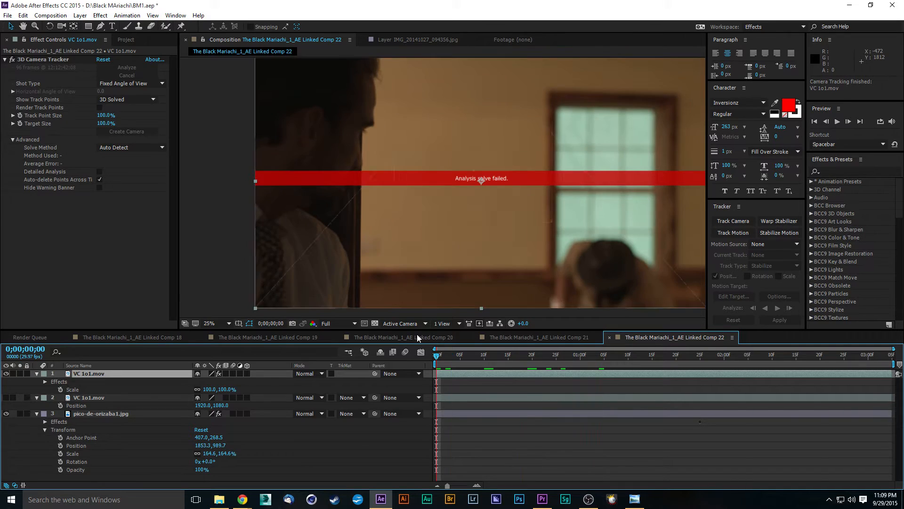
left_click(53, 61)
key("Delete")
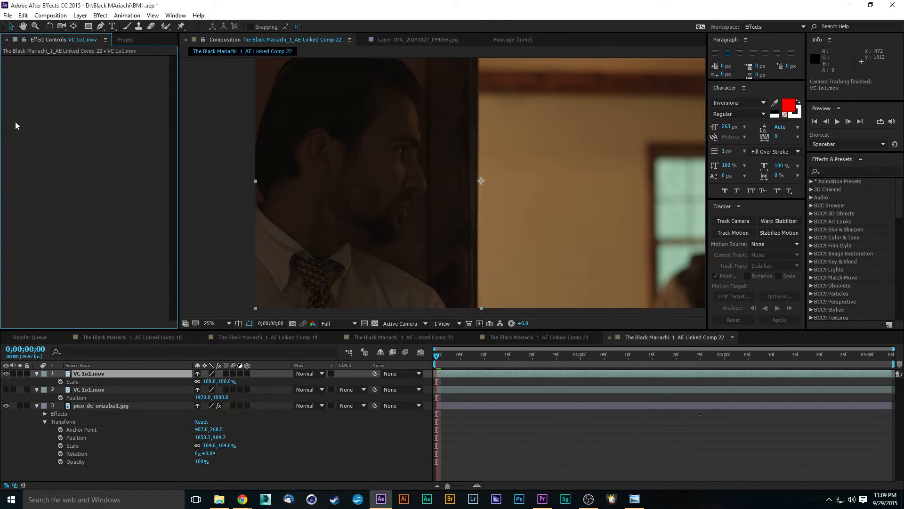
- Examine the left edge of the upper VC 1o1.mov layer, nudging the layer slightly sideways and back
left_click(106, 373)
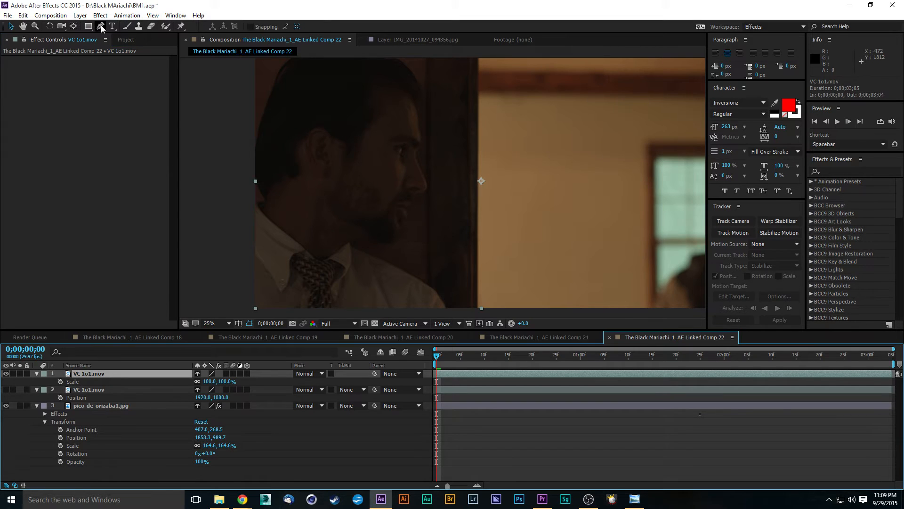
scroll(247, 177, "up", 2)
scroll(317, 156, "up", 2)
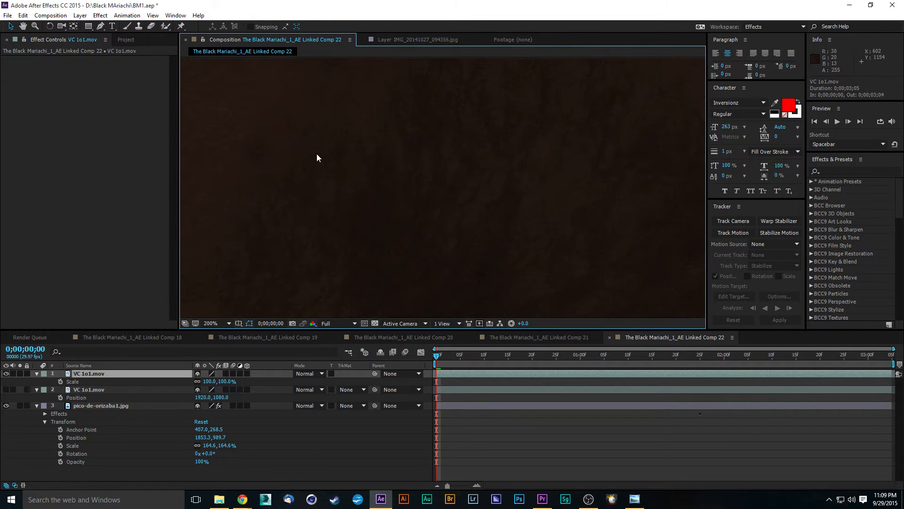
scroll(568, 190, "up", 4)
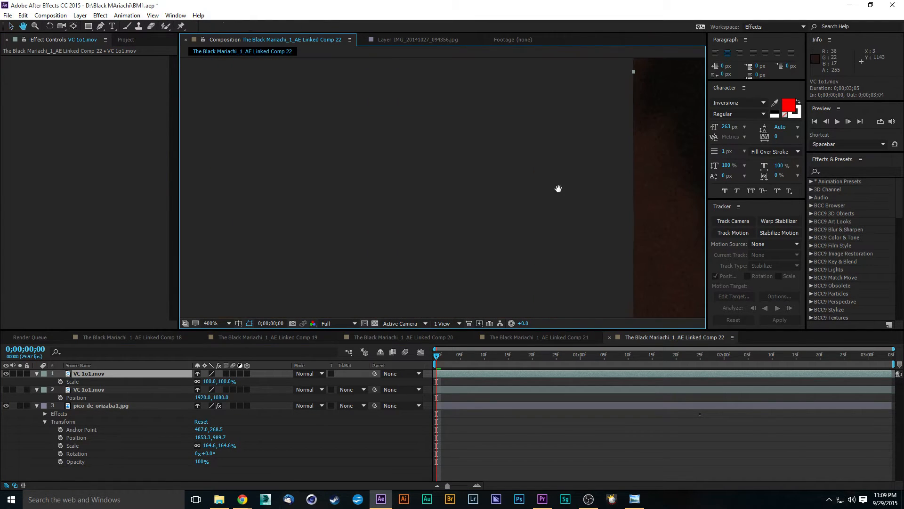
scroll(557, 189, "up", 1)
left_click(552, 196)
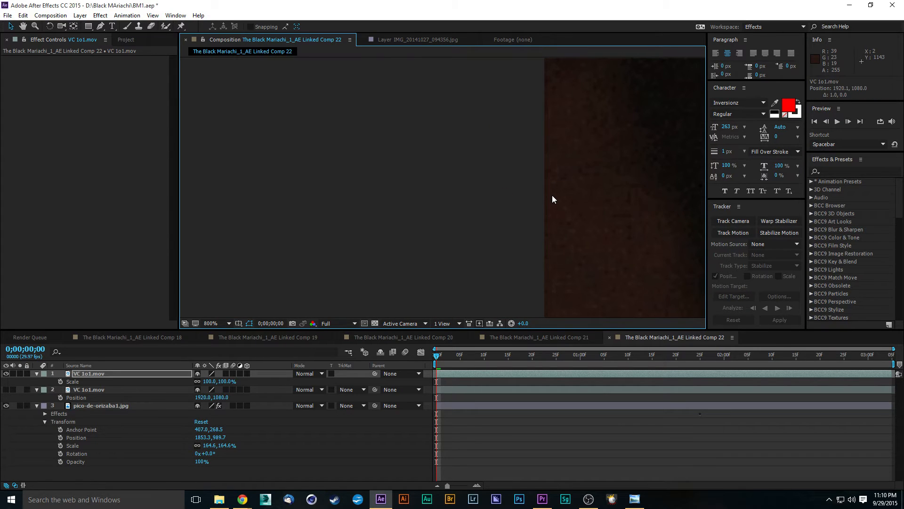
key("Left")
key("Right")
- Examine the lower and upper edges of the upper VC 1o1.mov layer against the composition frame
scroll(502, 186, "down", 3)
left_click_drag(584, 304, 542, 174)
scroll(491, 222, "up", 1)
scroll(493, 205, "up", 3)
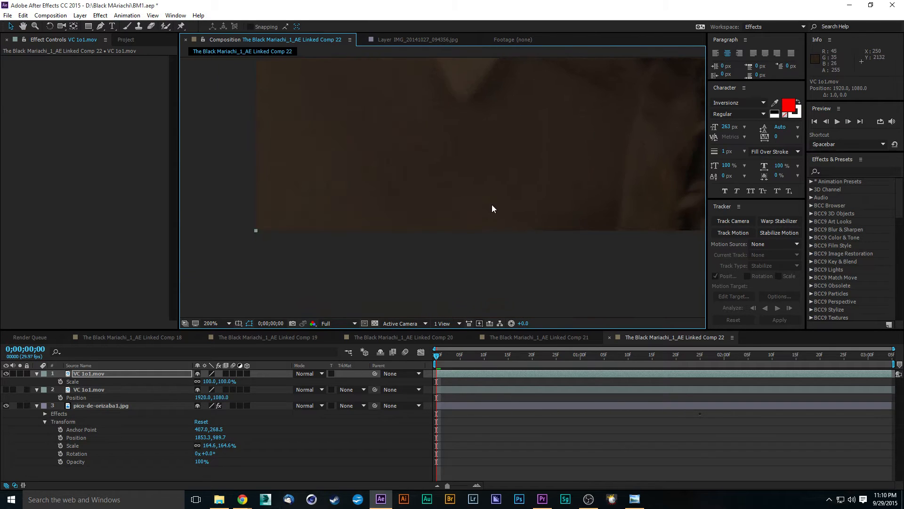
left_click_drag(496, 214, 492, 95)
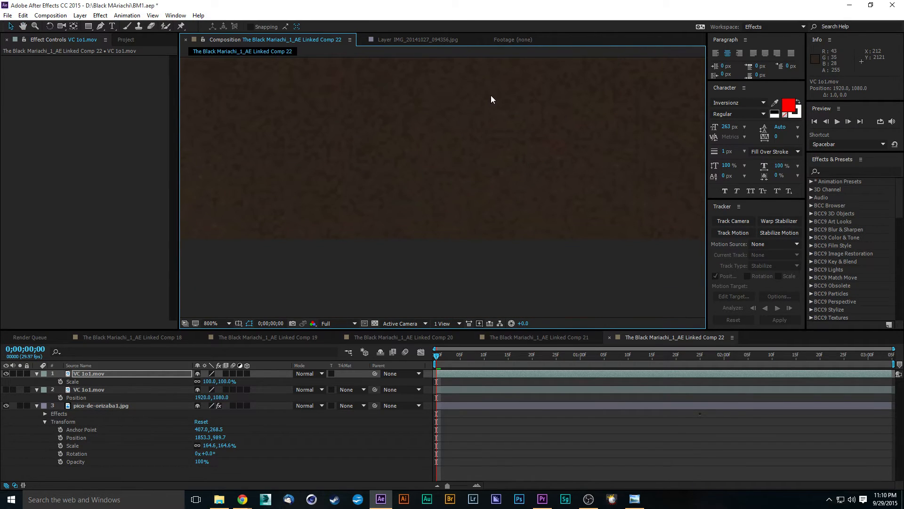
scroll(511, 117, "down", 5)
scroll(488, 164, "up", 2)
left_click_drag(488, 164, 459, 227)
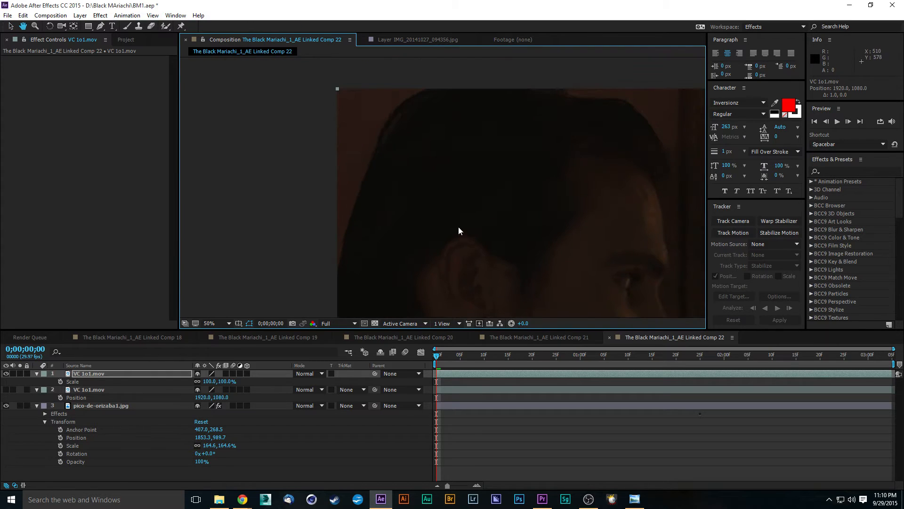
left_click_drag(572, 96, 453, 202)
scroll(453, 195, "up", 2)
scroll(459, 201, "down", 8)
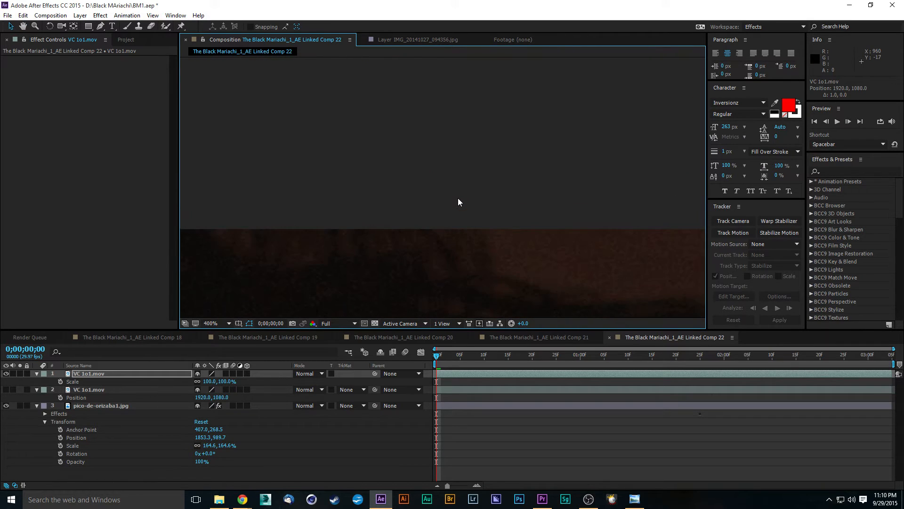
left_click_drag(488, 227, 437, 143)
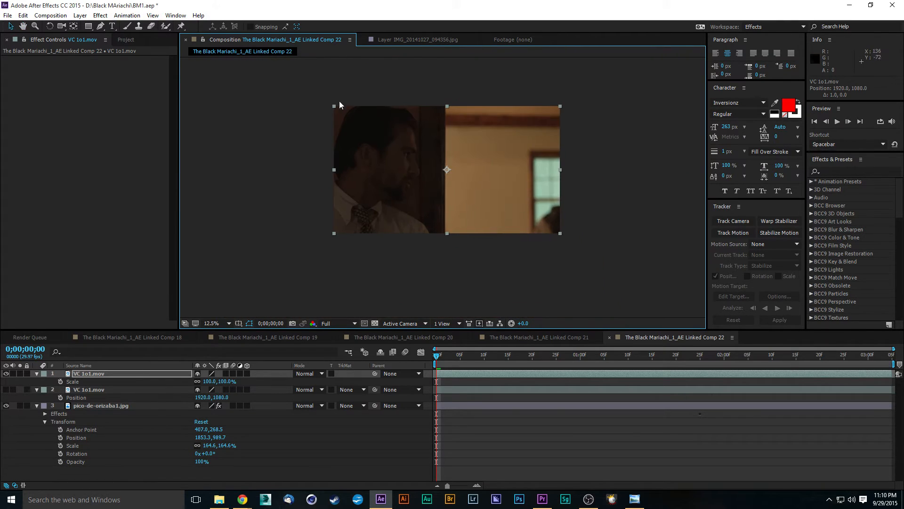
- Pre-compose the upper VC 1o1.mov layer as VC 1o1.mov Comp 1, moving all attributes into the new composition
left_click(93, 373)
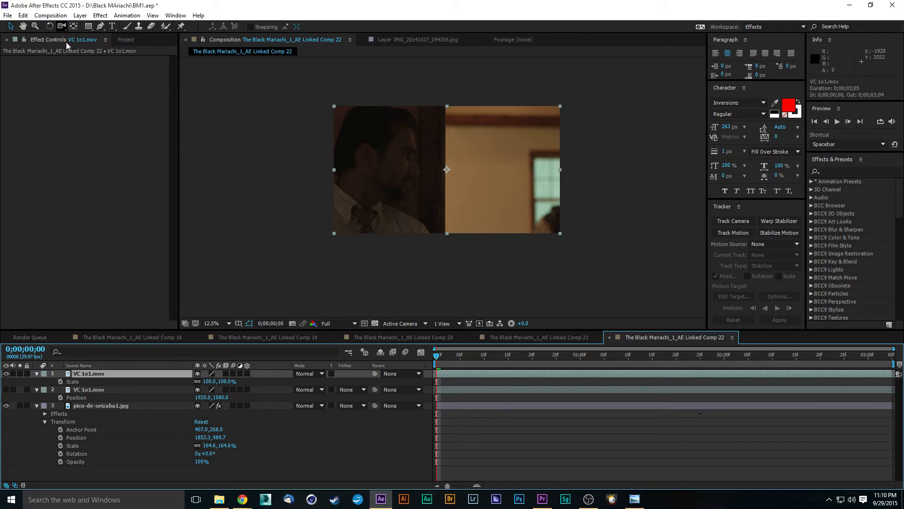
left_click(73, 12)
mouse_move(52, 15)
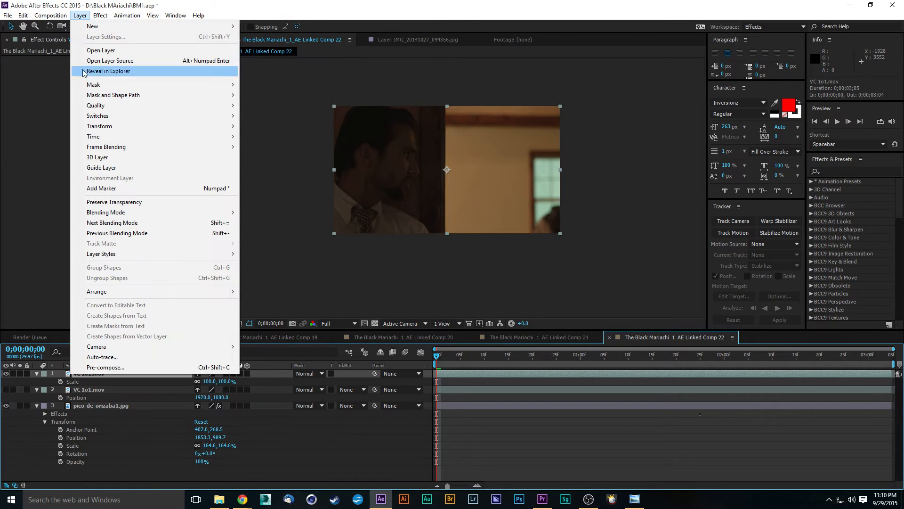
left_click(139, 369)
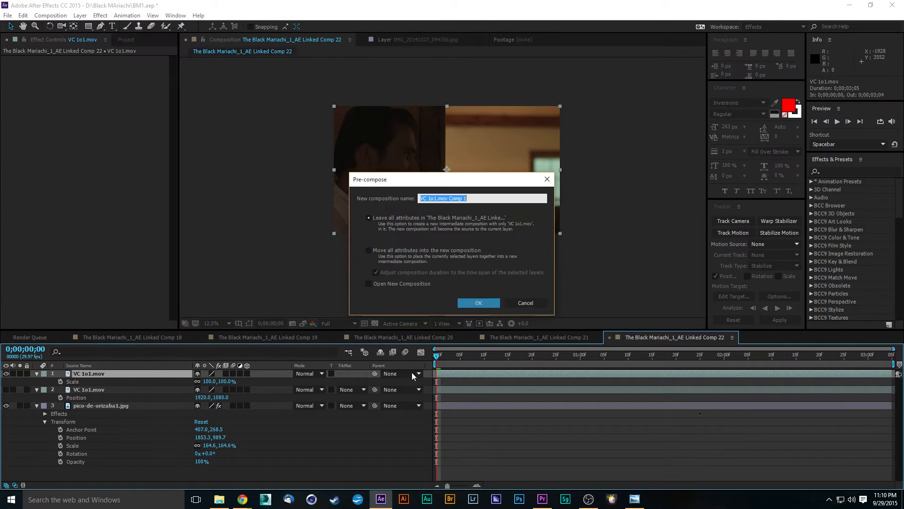
left_click(432, 256)
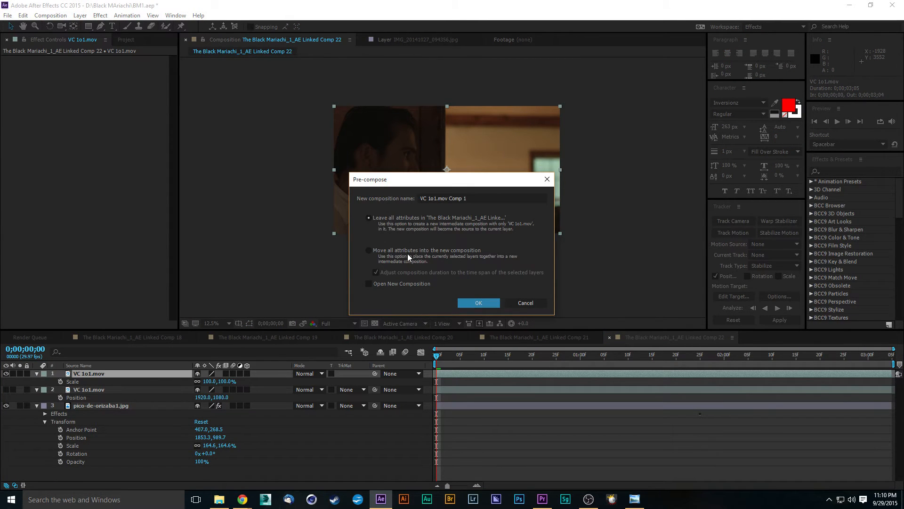
left_click(388, 250)
left_click(476, 303)
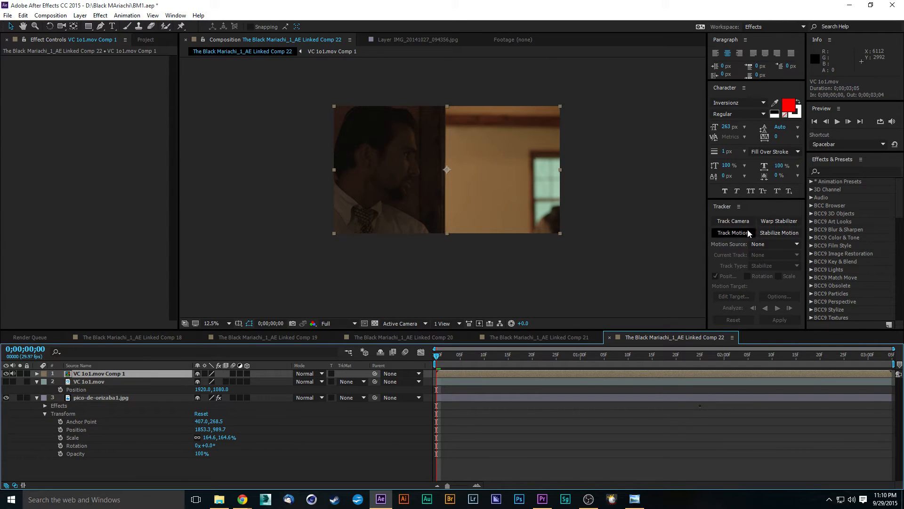
- Try 3D camera tracking on the VC 1o1.mov Comp 1 layer and inspect the analysis result
left_click(738, 221)
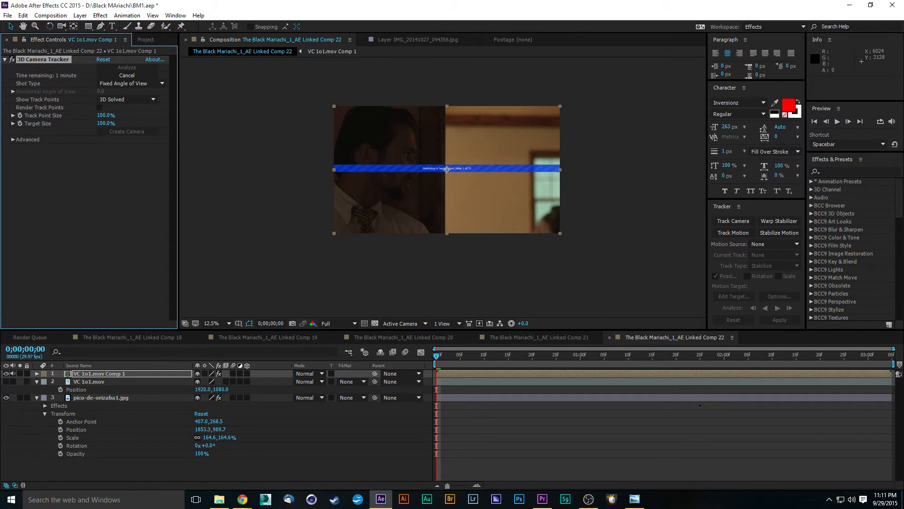
key("alt+Tab")
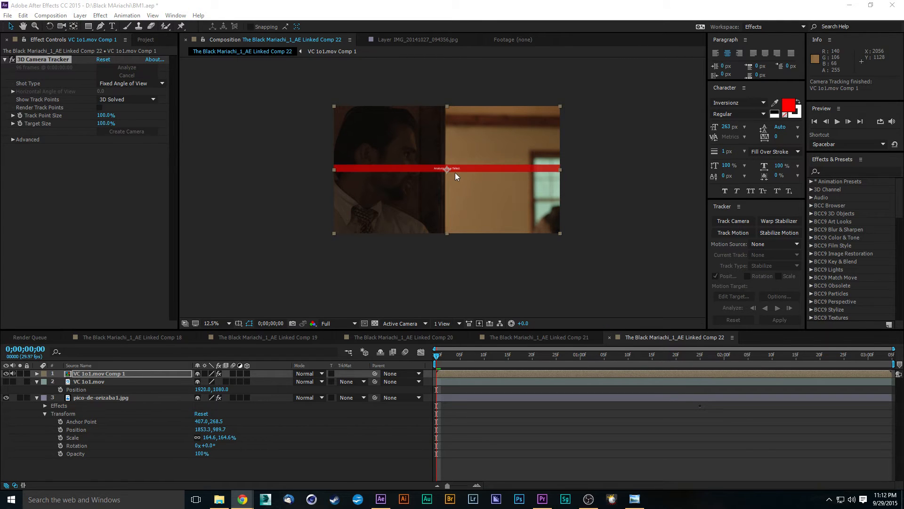
key("period")
key("period")
key("period")
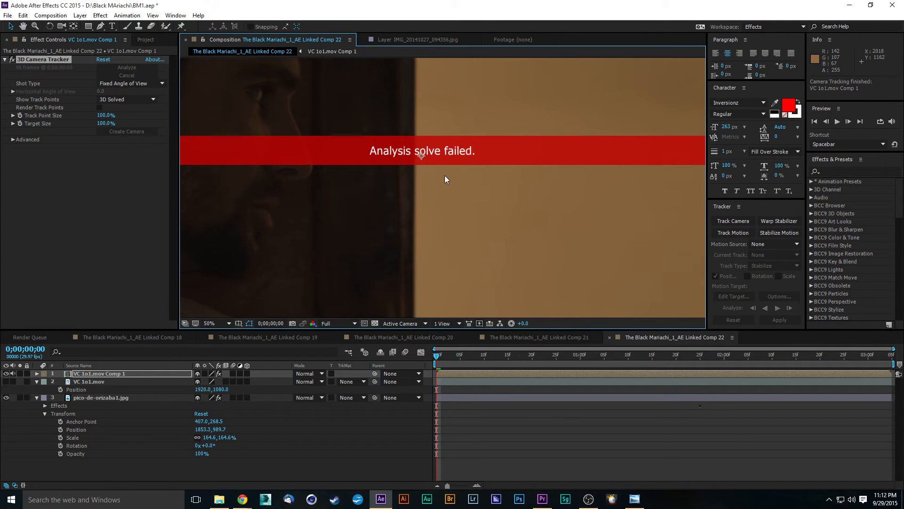
- Delete the 3D Camera Tracker effect from the VC 1o1.mov Comp 1 layer
key("comma")
key("comma")
key("comma")
key("comma")
left_click(33, 58)
key("Delete")
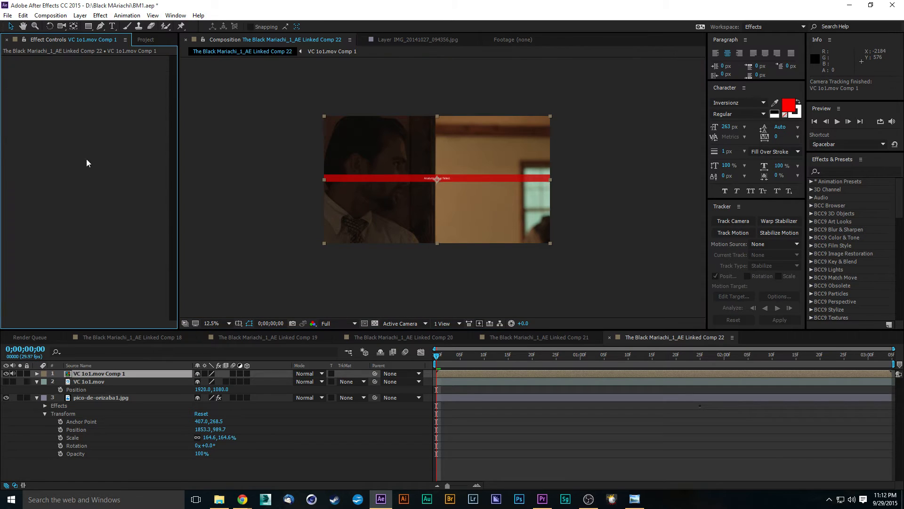
- Add a new null object layer to the composition
left_click(79, 15)
mouse_move(212, 26)
left_click(323, 71)
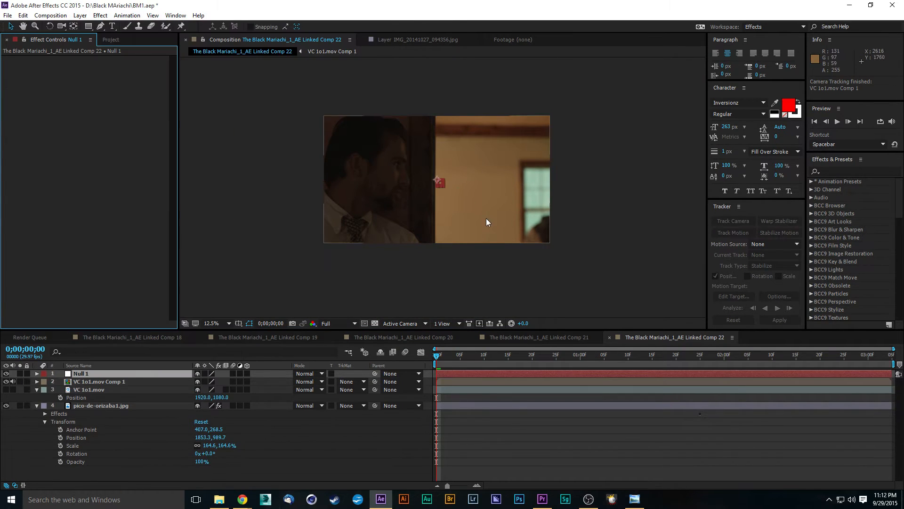
- Inspect the window in the shot and create a motion tracker on the VC 1o1.mov Comp 1 layer
key("period")
scroll(410, 187, "up", 2)
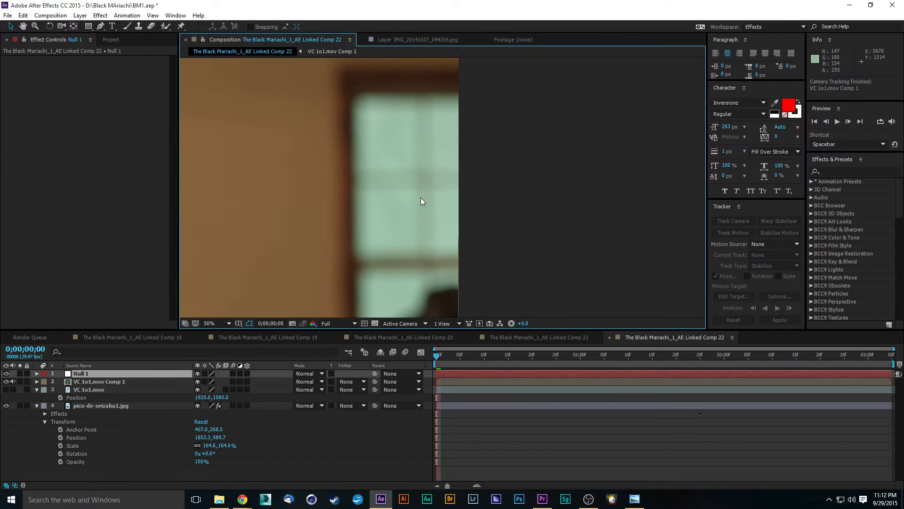
left_click_drag(421, 198, 494, 201)
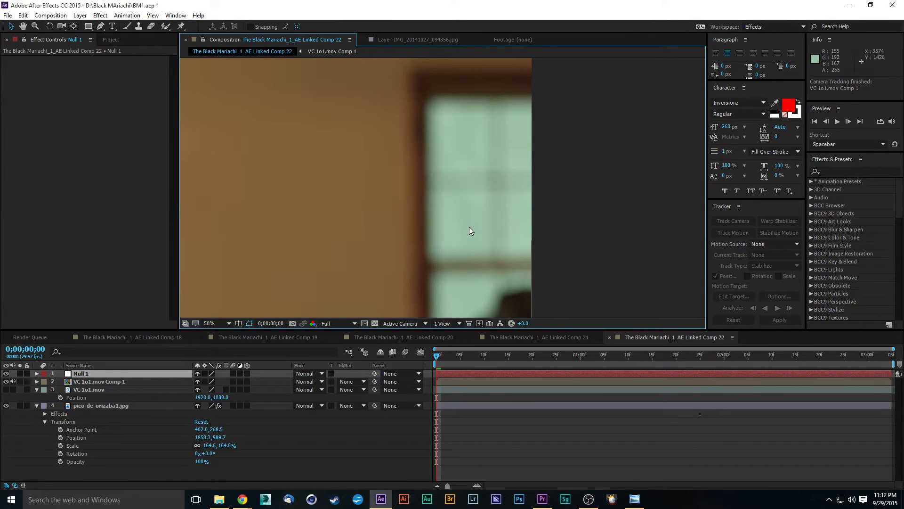
left_click(226, 452)
left_click(97, 381)
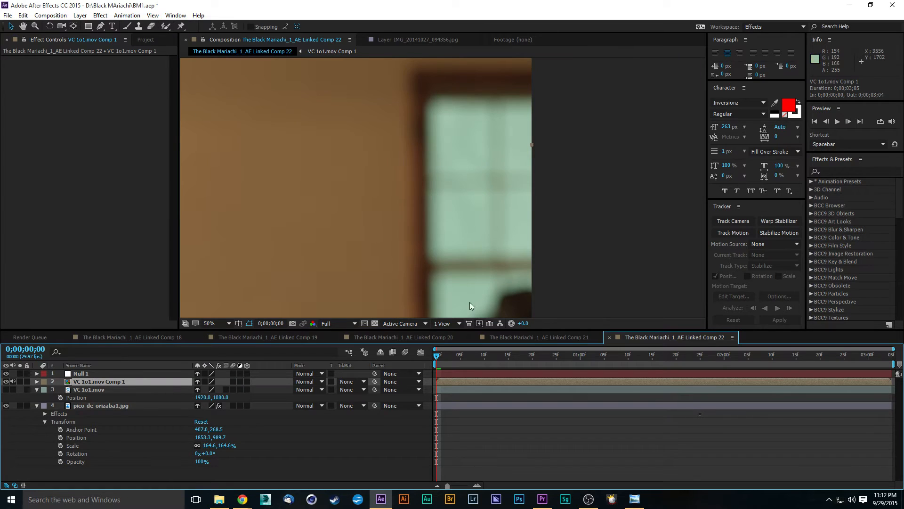
left_click_drag(567, 214, 577, 200)
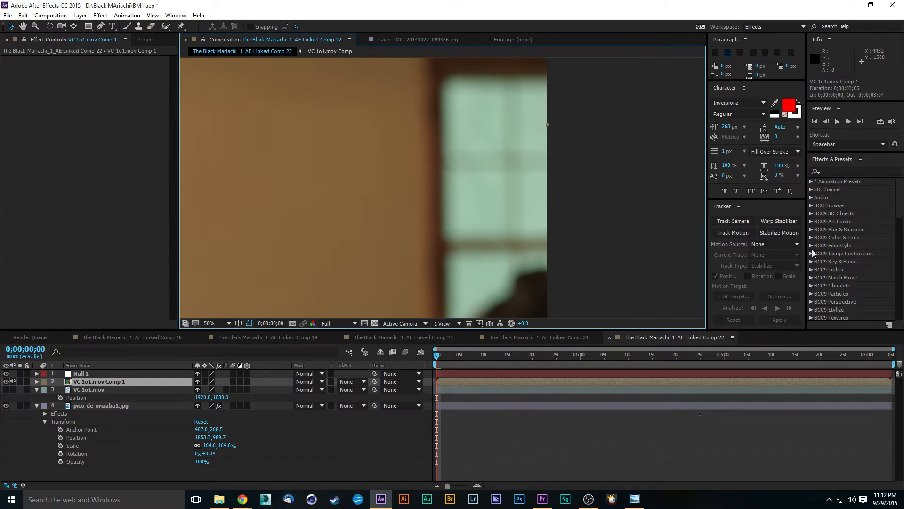
left_click(733, 233)
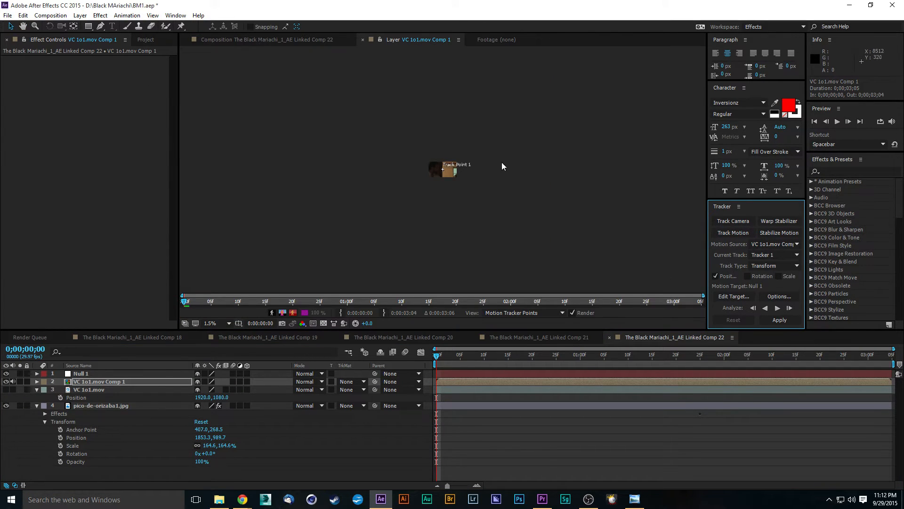
- Place Track Point 1 on the upper-left corner of the window frame and enlarge its feature region around the corner
mouse_move(445, 173)
left_mouse_down()
mouse_move(509, 228)
mouse_move(456, 186)
left_mouse_up()
key("comma")
key("comma")
key("comma")
key("period")
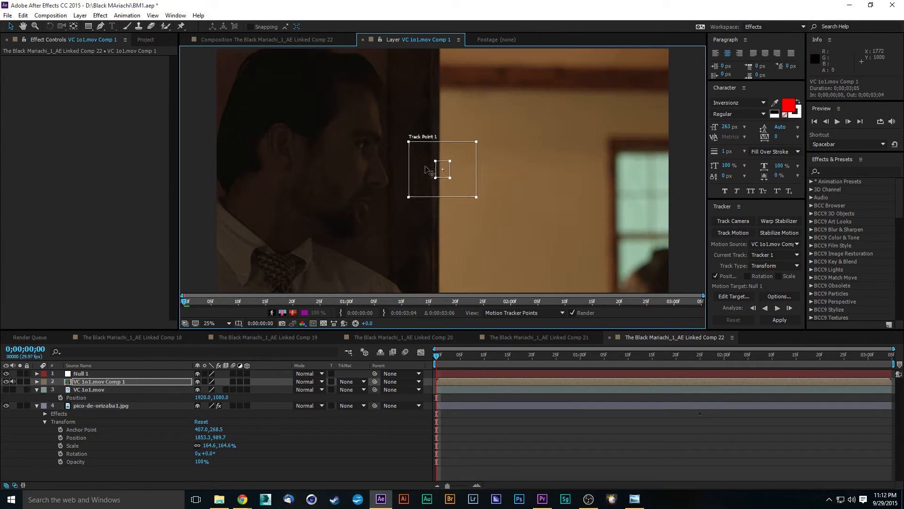
left_click_drag(444, 179, 391, 179)
scroll(505, 189, "up", 1)
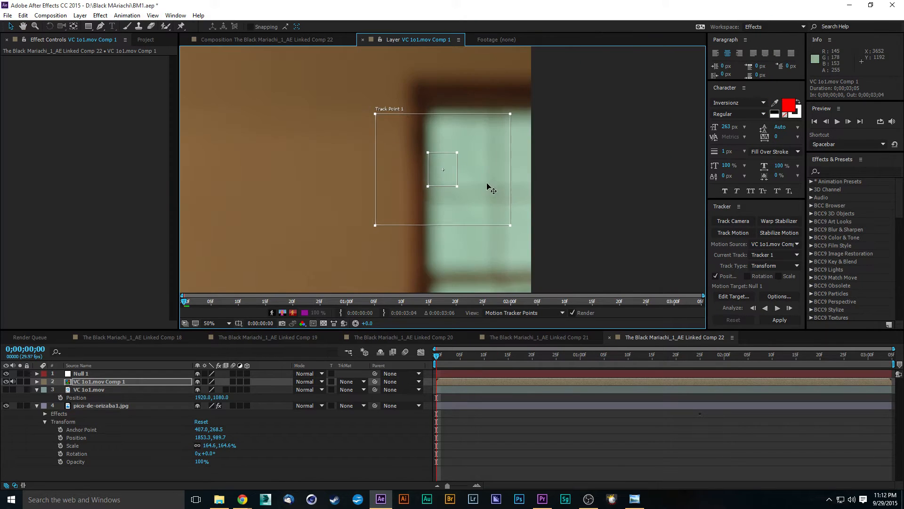
left_click_drag(486, 184, 434, 163)
scroll(427, 185, "down", 1)
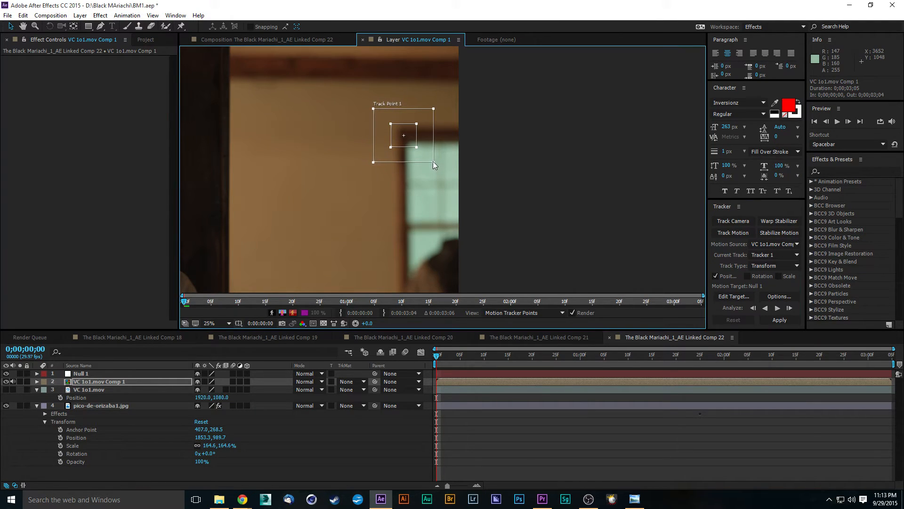
key("space")
left_click_drag(441, 129, 454, 150)
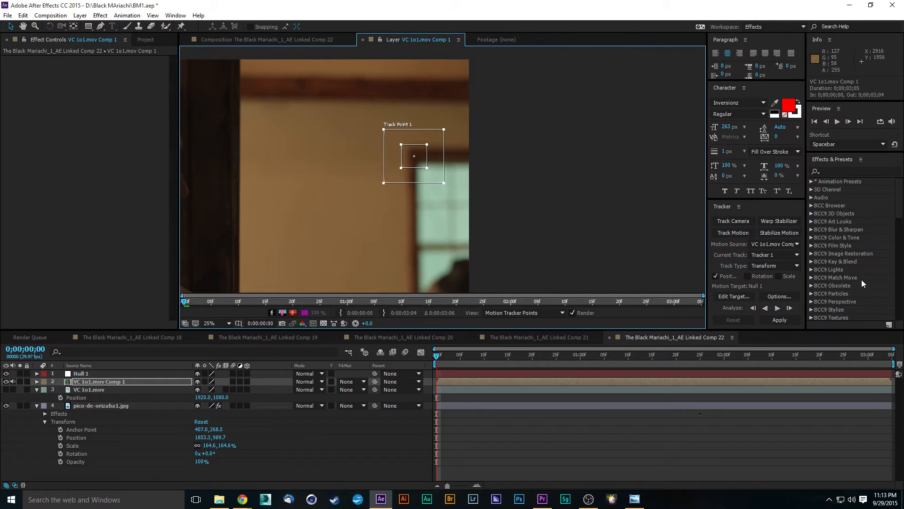
- Analyze the track point forward from the first frame and stop the analysis at 0:00:00:01
left_click(777, 309)
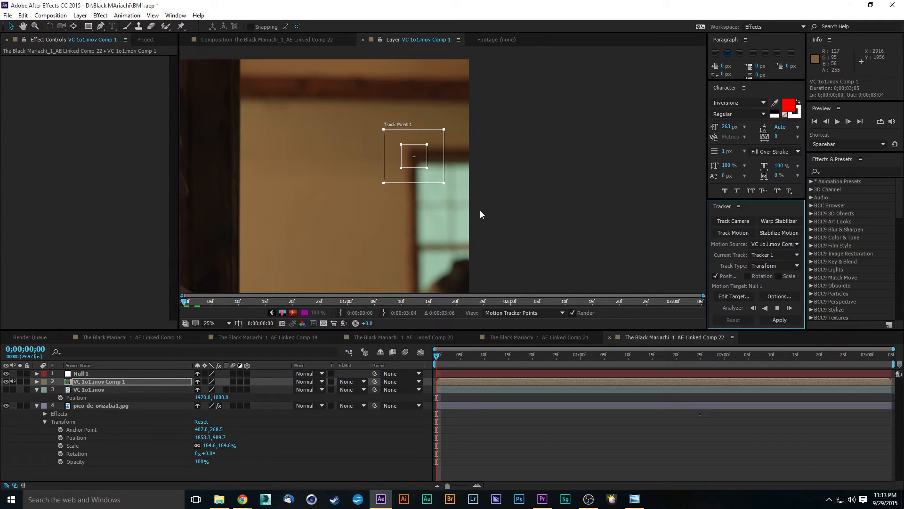
key("alt+Page_Down")
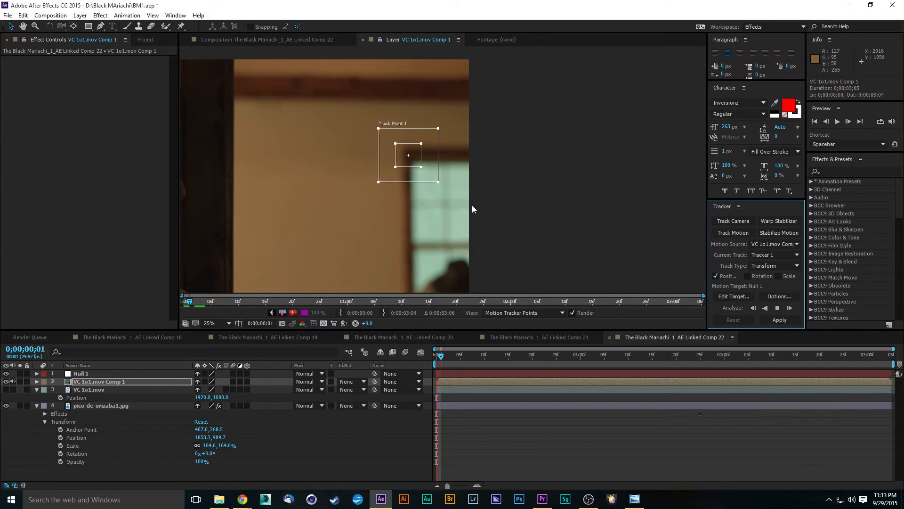
left_click(778, 308)
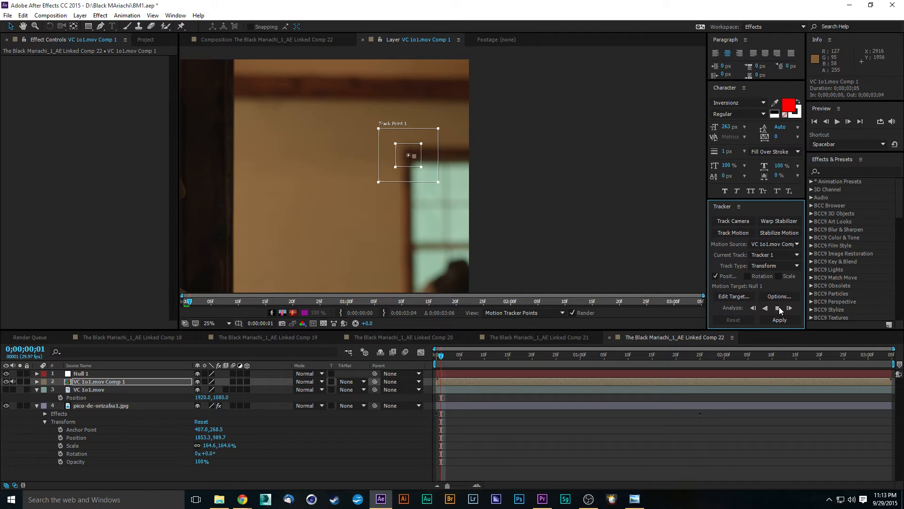
- Shrink Track Point 1's feature region and search region more tightly around the window frame corner
scroll(412, 156, "up", 2)
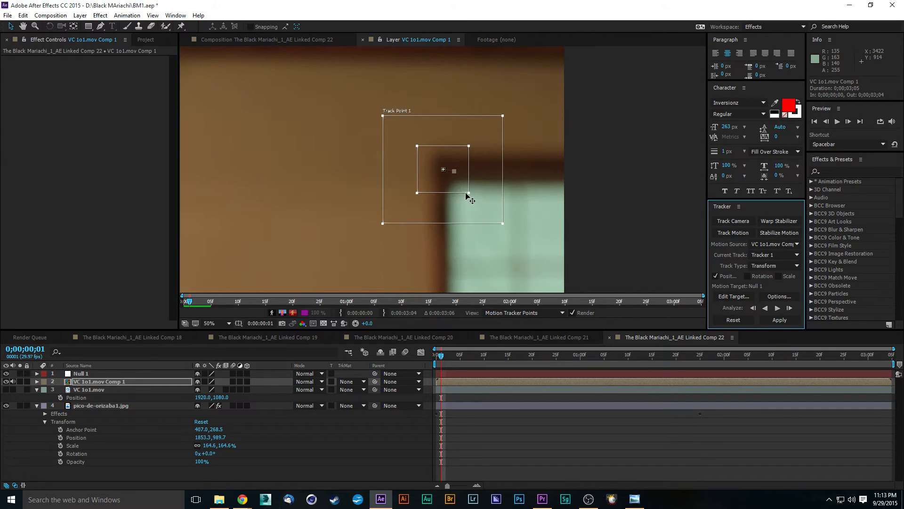
left_click_drag(469, 193, 463, 186)
left_click_drag(503, 223, 481, 199)
- Analyze the track point forward with the smaller regions and stop the analysis at 0:00:00:22
left_click(778, 307)
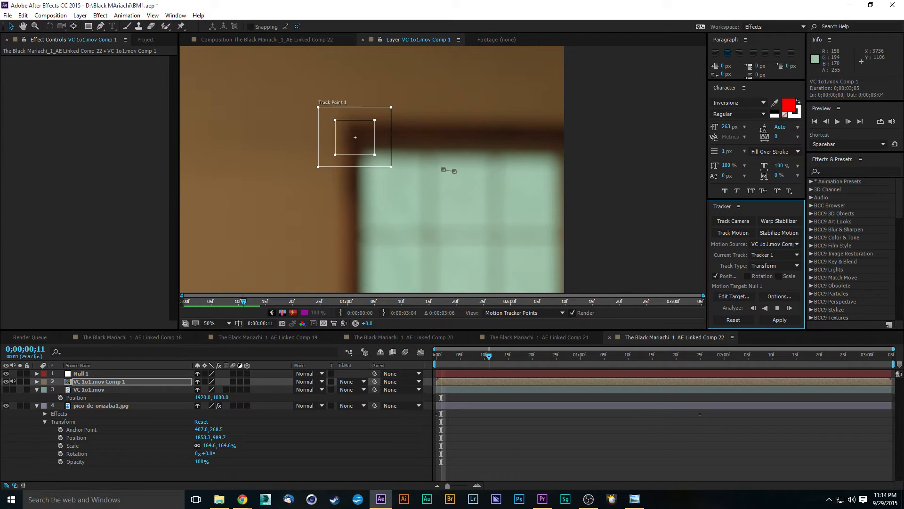
key("alt+Tab")
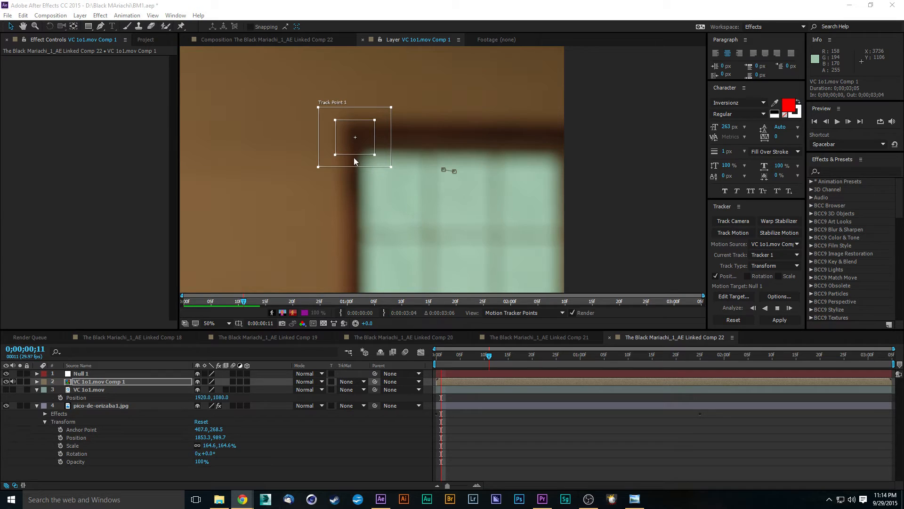
key("Page_Down")
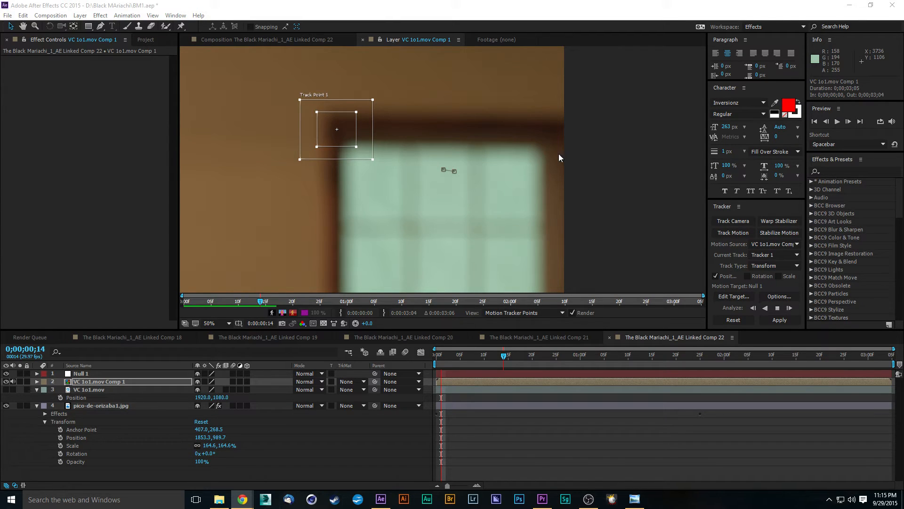
key("Page_Down")
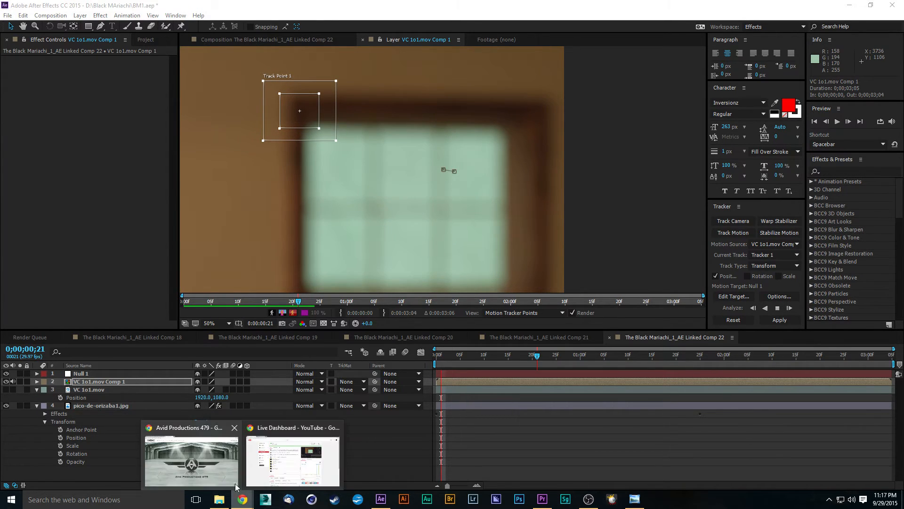
left_click(226, 479)
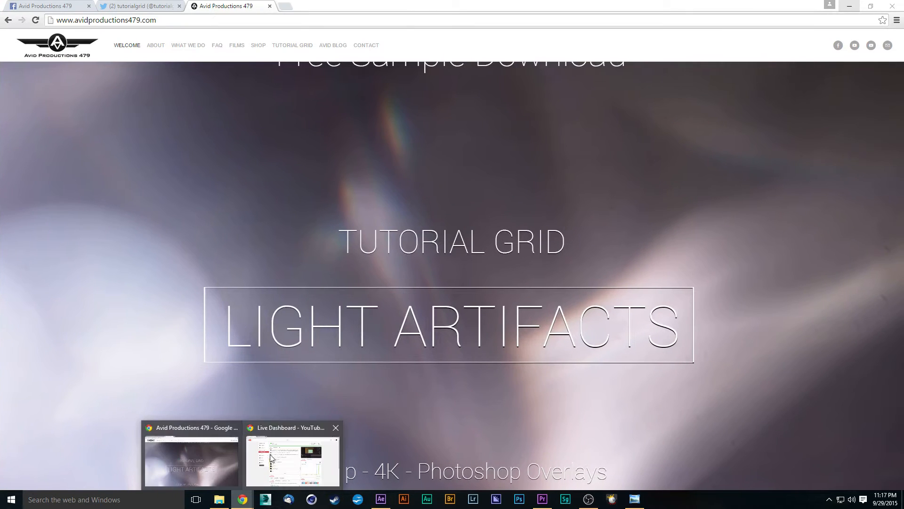
left_click(381, 499)
left_click(778, 307)
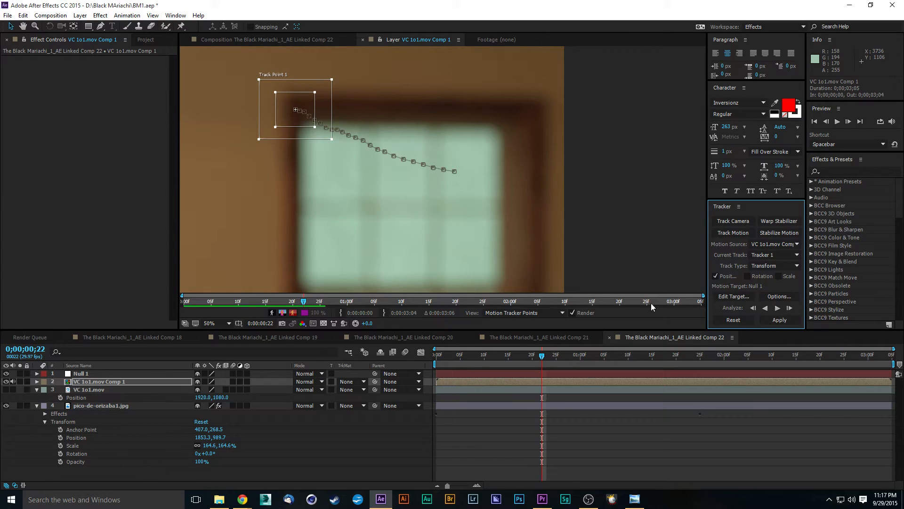
- Tighten Track Point 1's regions further, undoing a stray adjustment, and analyze forward to 0:00:01:17
left_click_drag(383, 166, 545, 203)
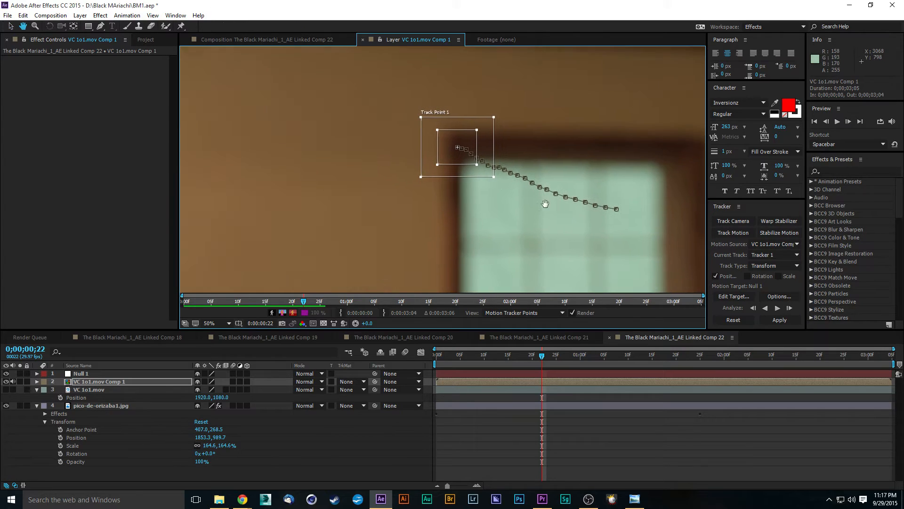
left_click_drag(478, 166, 485, 168)
left_click(477, 166)
key("ctrl+z")
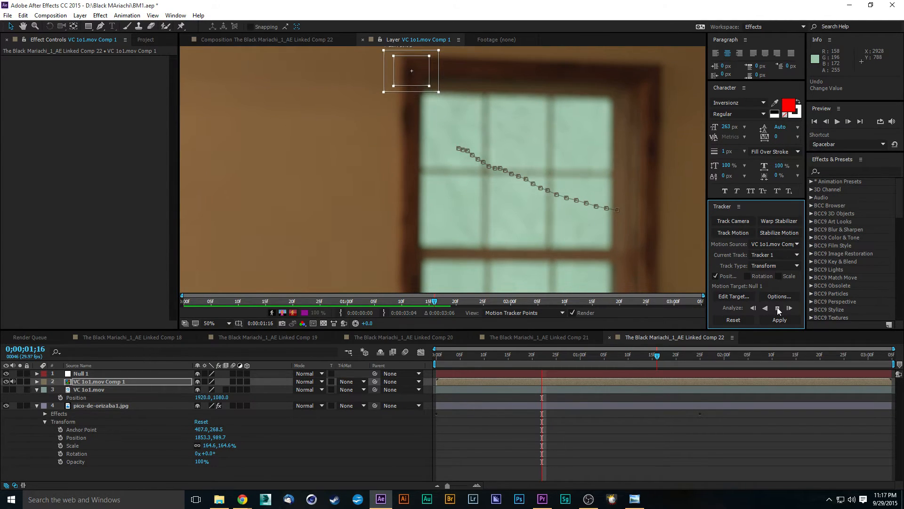
left_click(778, 310)
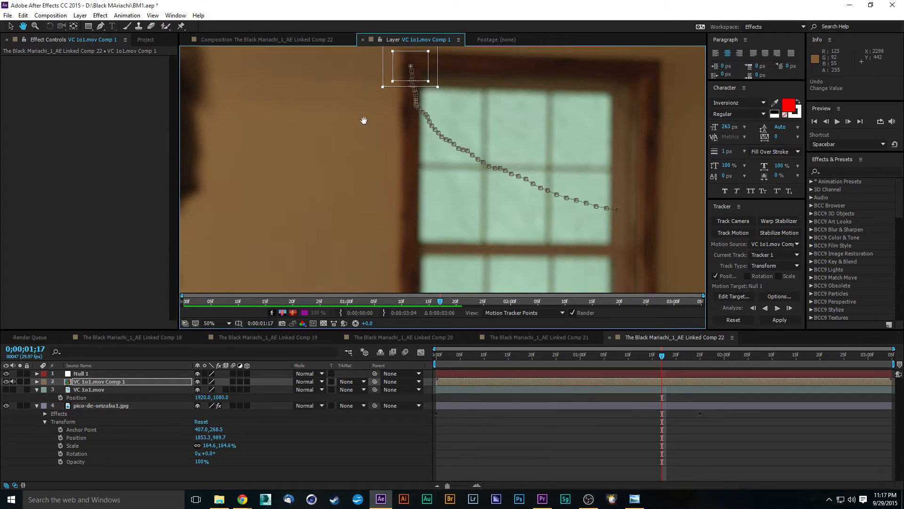
- Resume analyzing the track point forward from 0:00:01:17 and stop the analysis past 0:00:01:27
left_click_drag(363, 121, 432, 183)
scroll(442, 184, "down", 2)
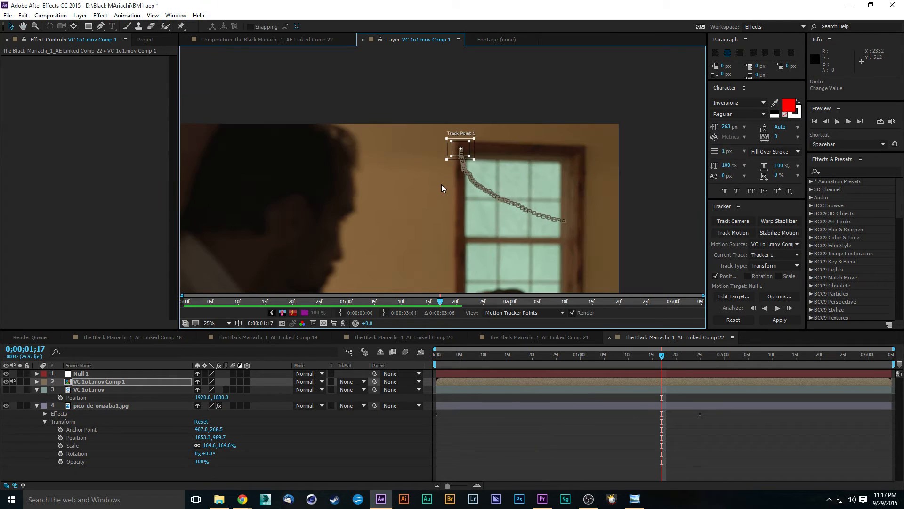
left_click(778, 308)
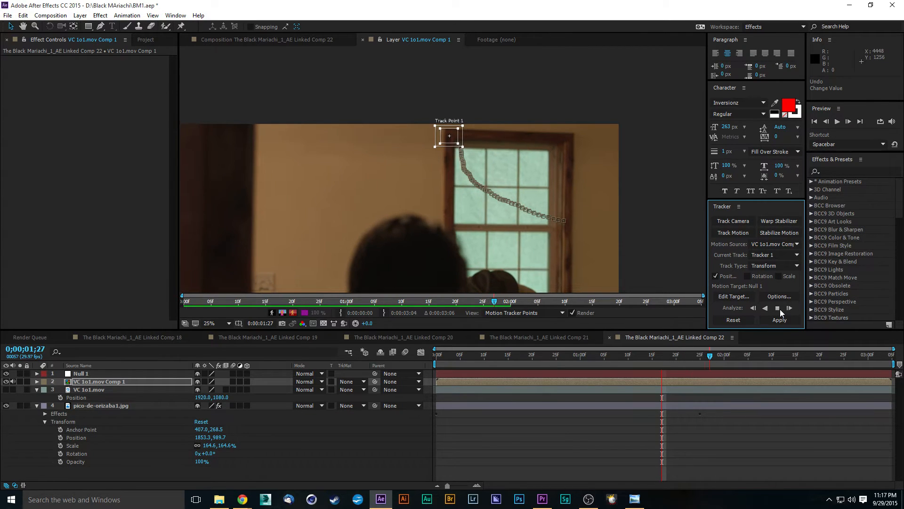
left_click(778, 309)
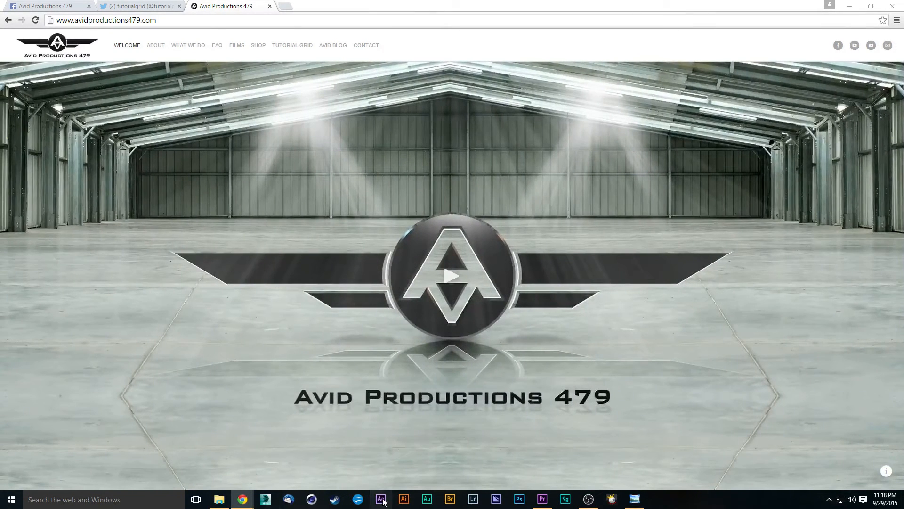
- Launch After Effects, reopen the recent project BM1.aep and select the top VC 1o1.mov layer
left_click(382, 499)
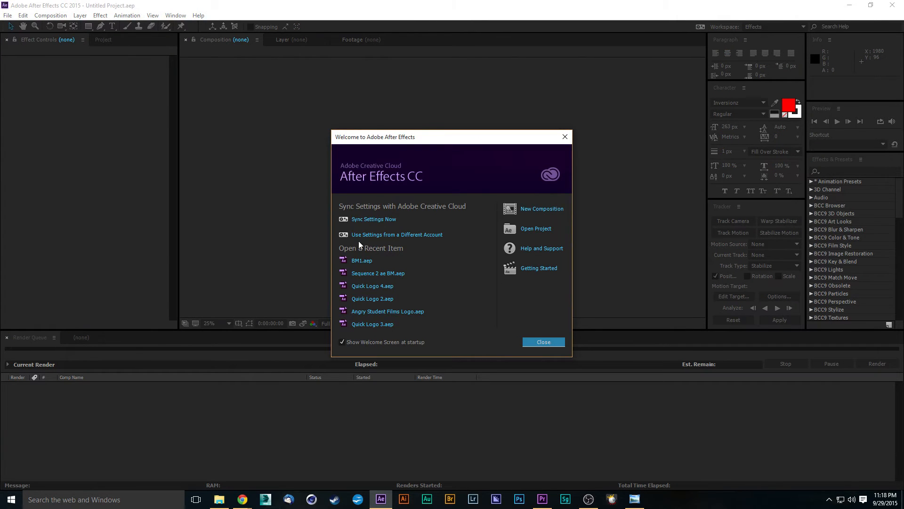
left_click(358, 261)
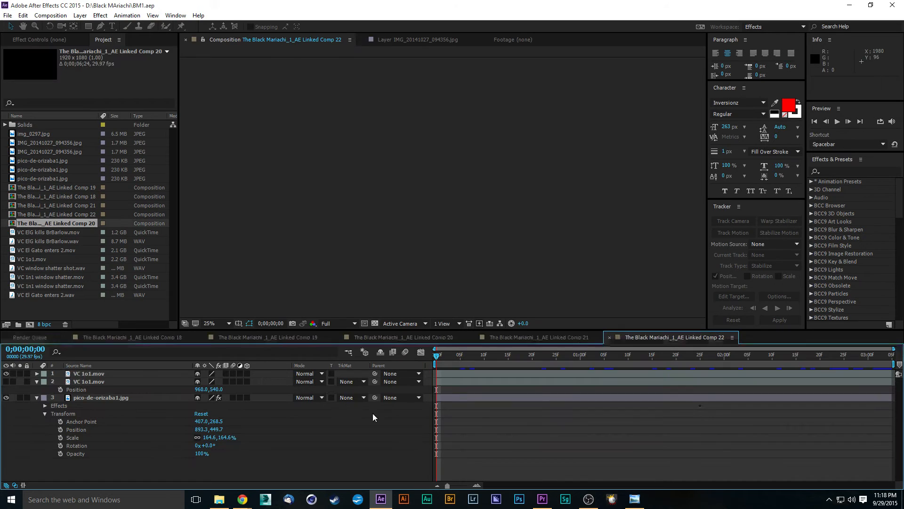
left_click(94, 374)
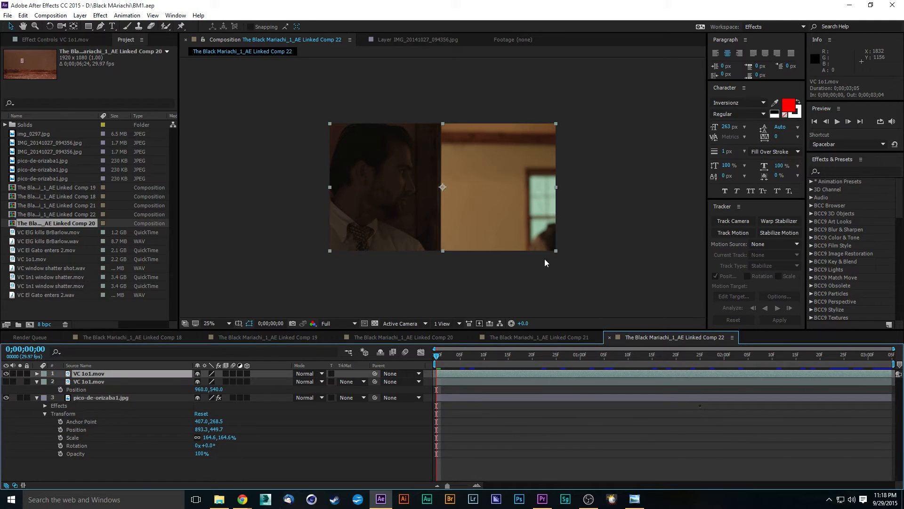
scroll(531, 177, "up", 2)
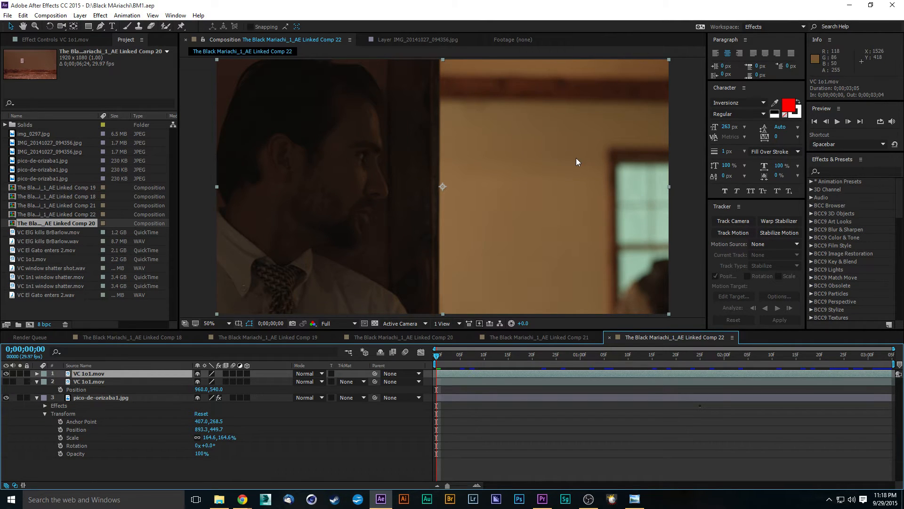
scroll(576, 158, "up", 1)
left_click_drag(575, 159, 459, 221)
scroll(507, 178, "down", 1)
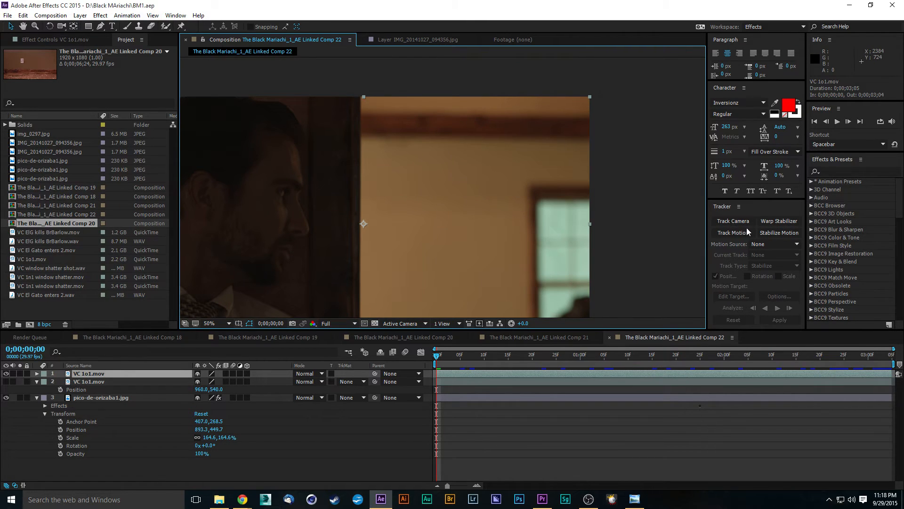
- Add a null object to the composition and start motion tracking on the visible VC 1o1.mov layer
left_click(81, 16)
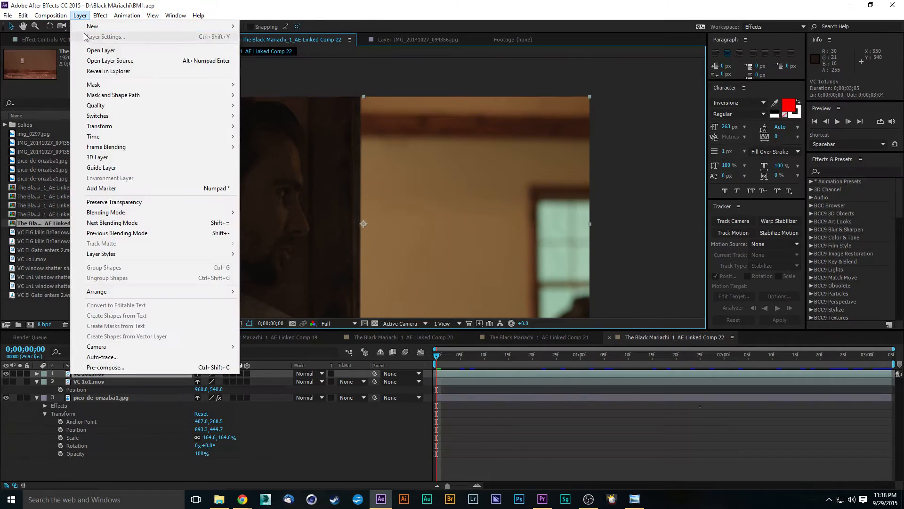
mouse_move(94, 26)
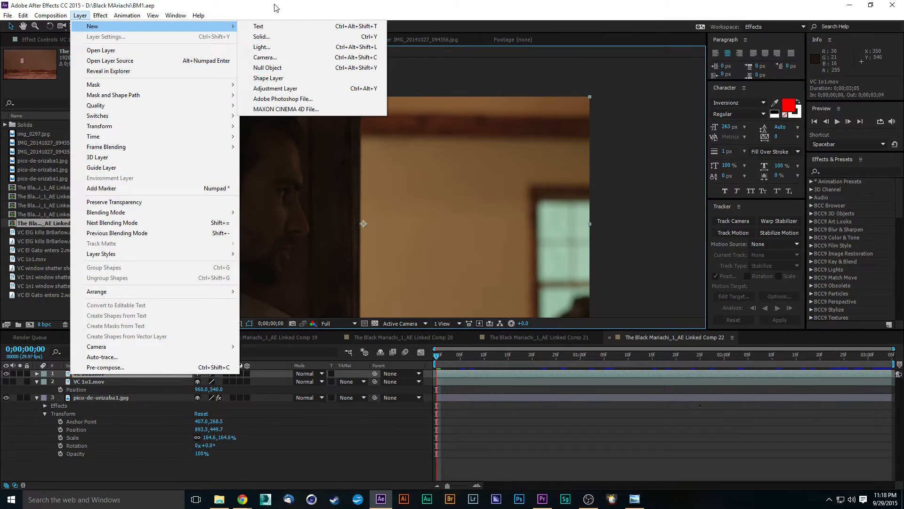
left_click(267, 68)
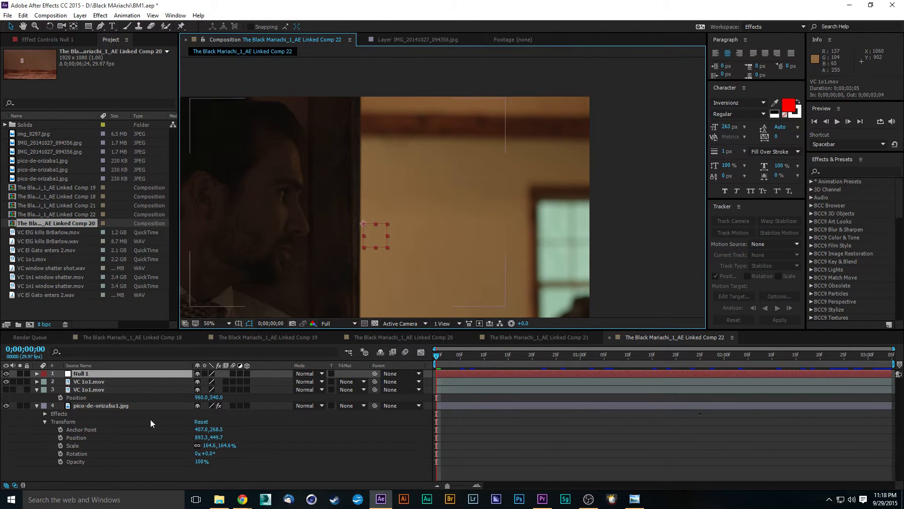
left_click(109, 381)
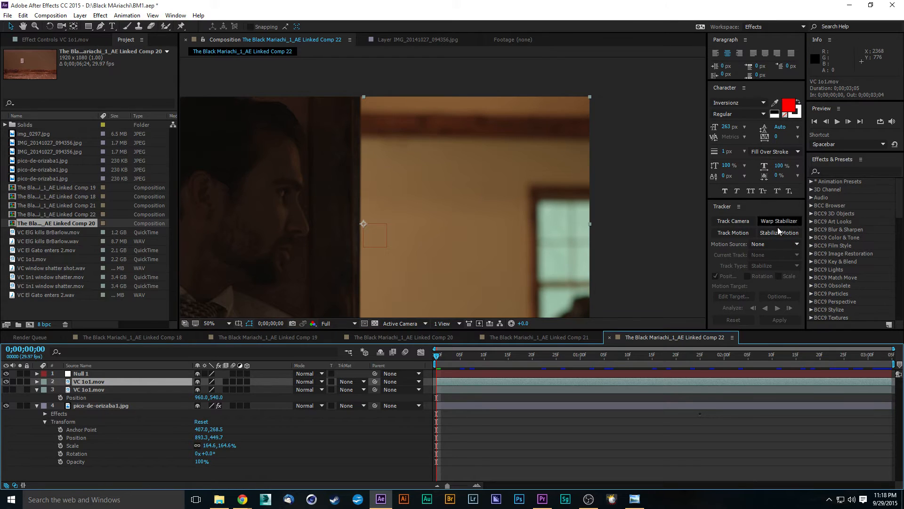
left_click(738, 233)
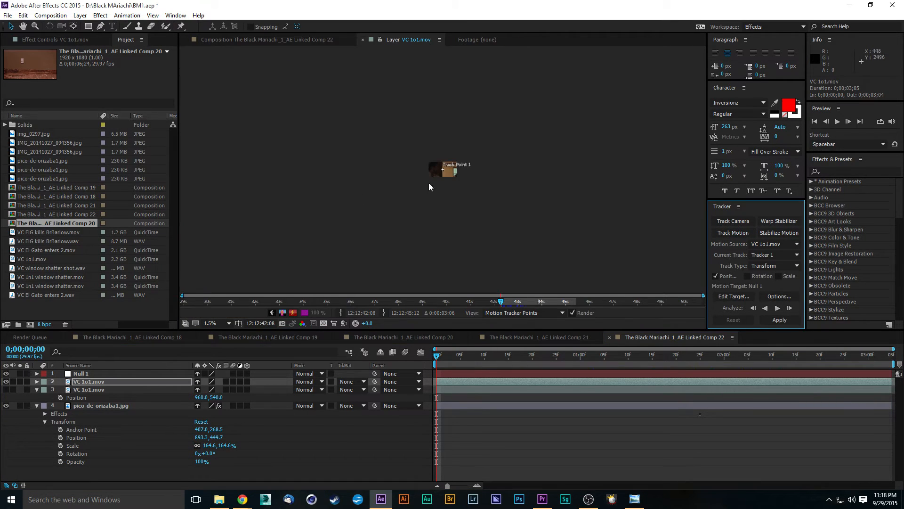
- Place Track Point 1 on the window frame's upper corner and fit its feature and search regions closely around it
scroll(429, 187, "up", 6)
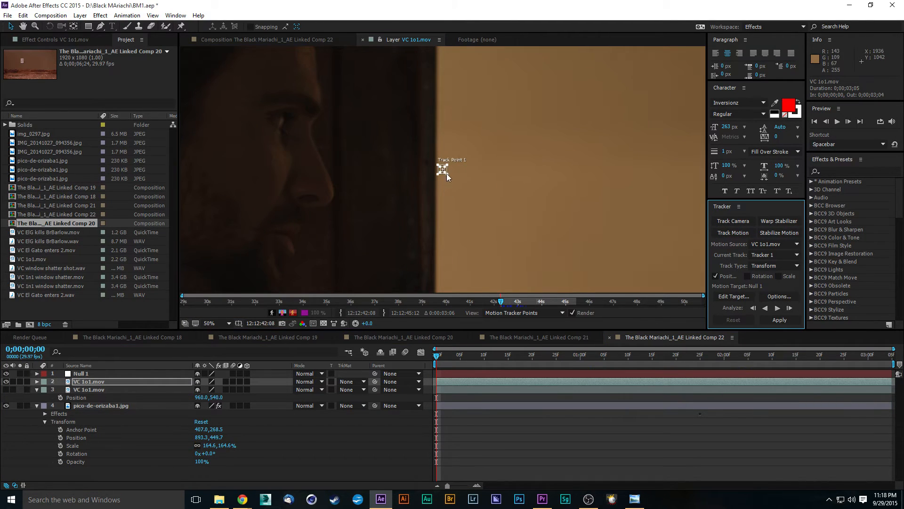
mouse_move(443, 169)
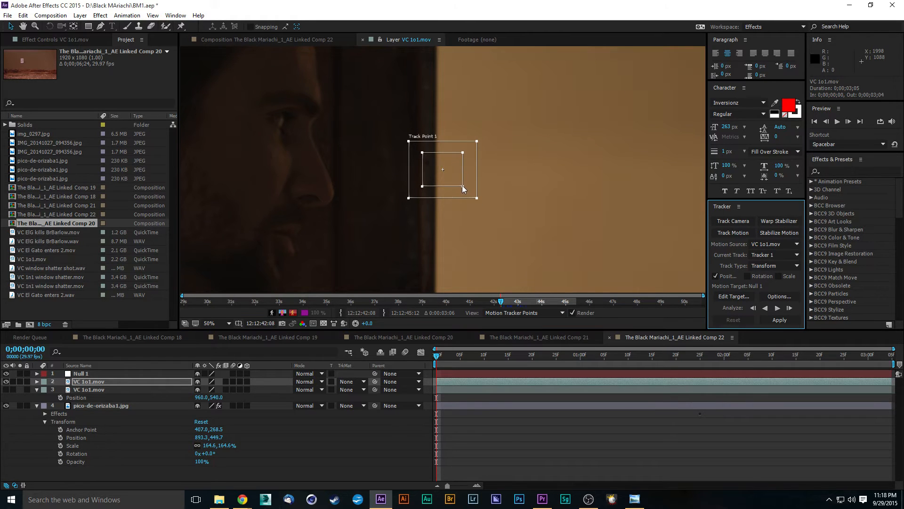
scroll(481, 179, "down", 2)
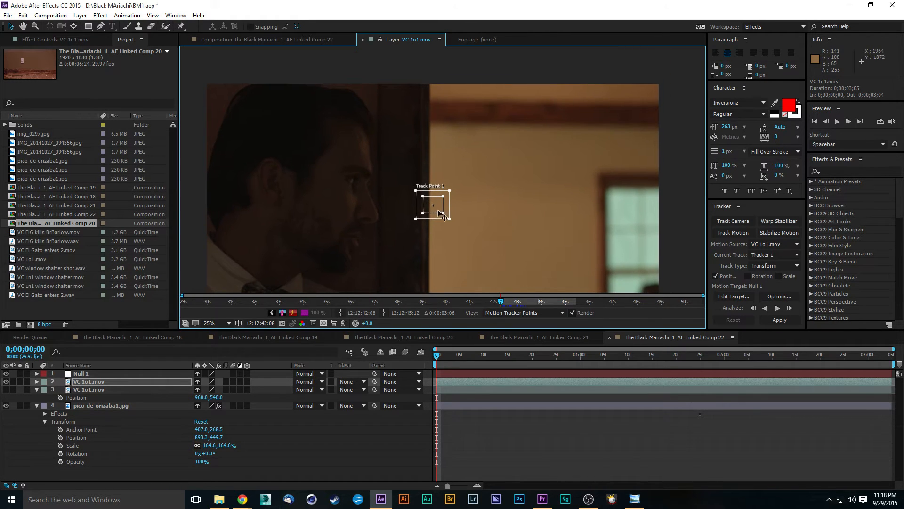
left_click_drag(440, 213, 616, 191)
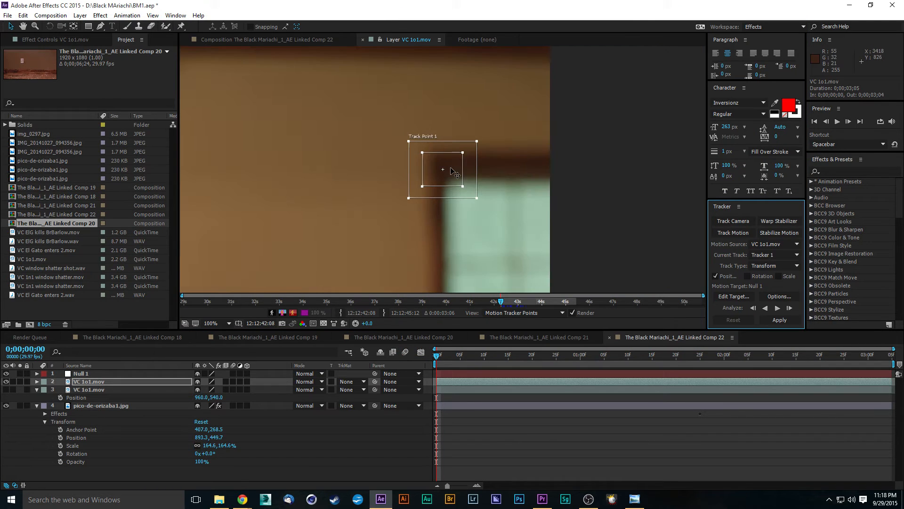
left_click_drag(470, 178, 485, 192)
left_click_drag(483, 195, 483, 193)
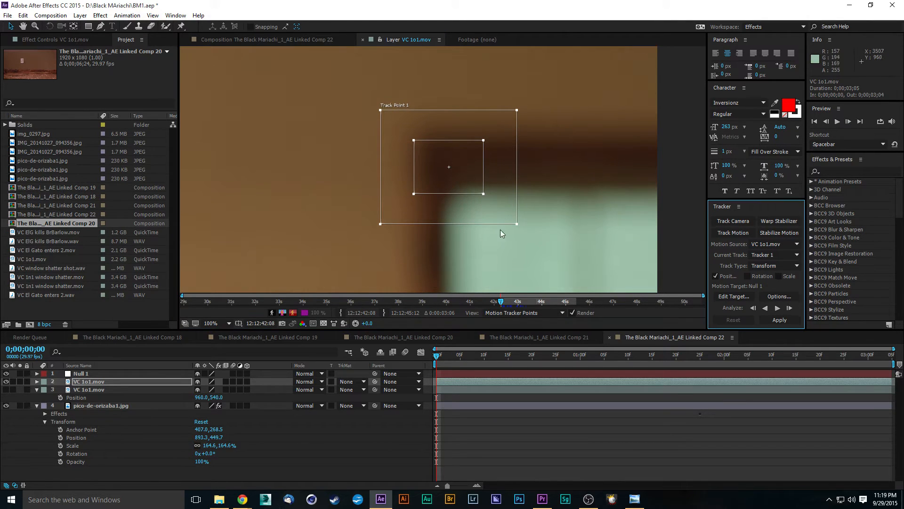
left_click_drag(516, 224, 497, 204)
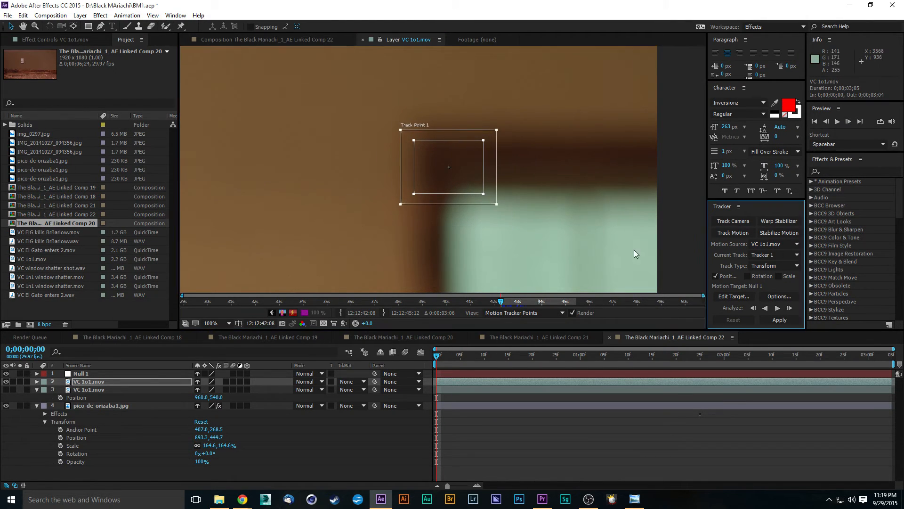
scroll(524, 244, "down", 4)
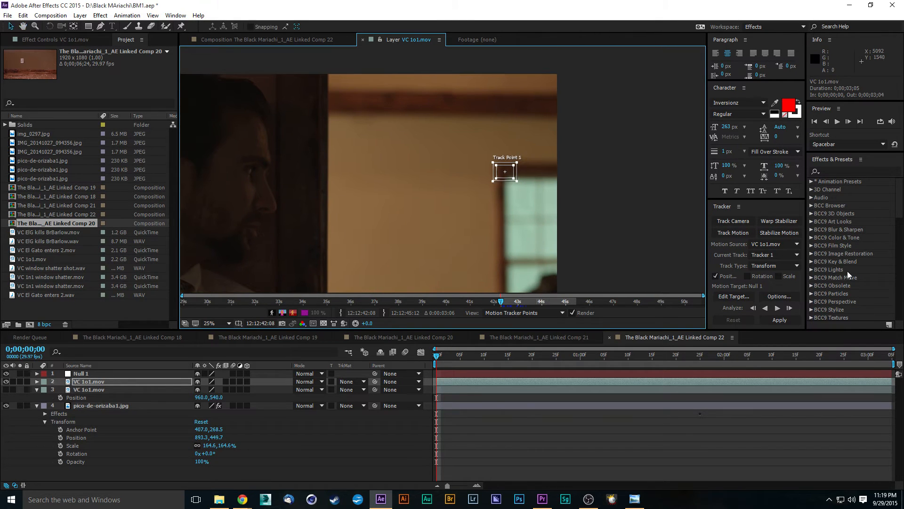
- Try analyzing the track point forward to 0:00:00:15, and reset the tracker back at the first frame
left_click(790, 309)
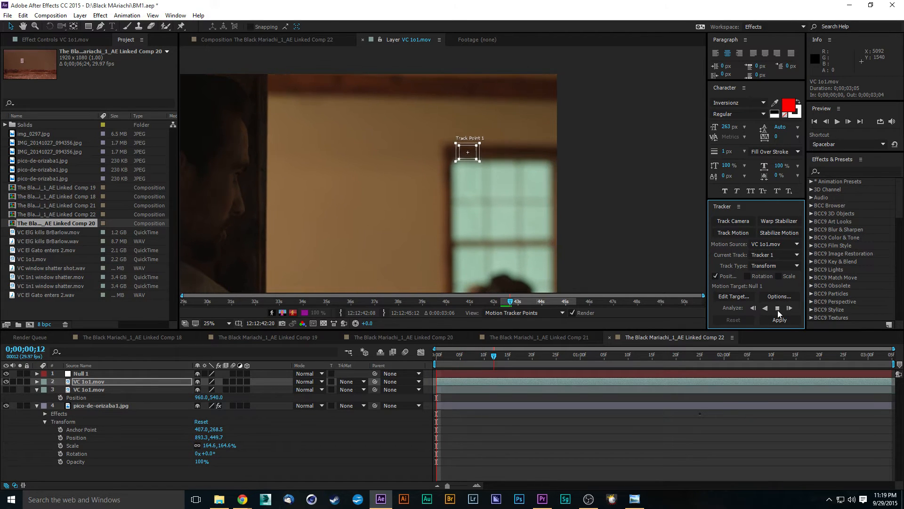
left_click(777, 308)
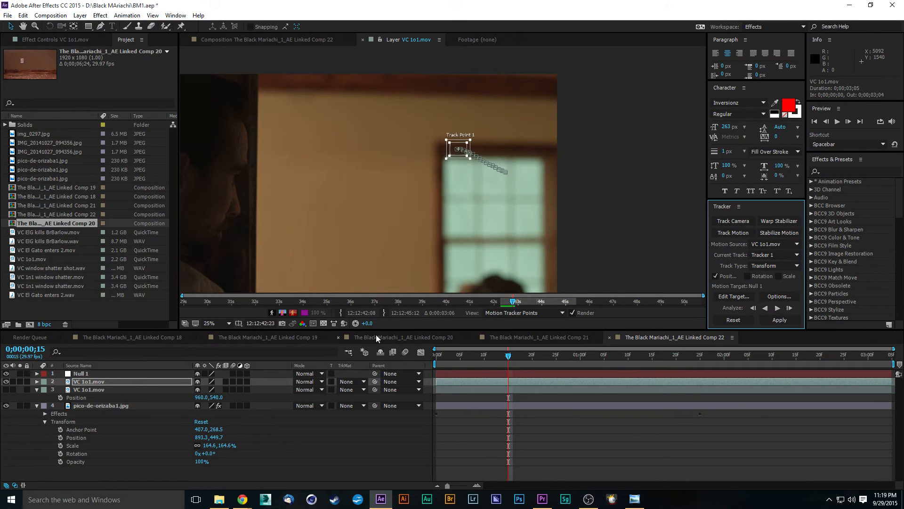
key("Home")
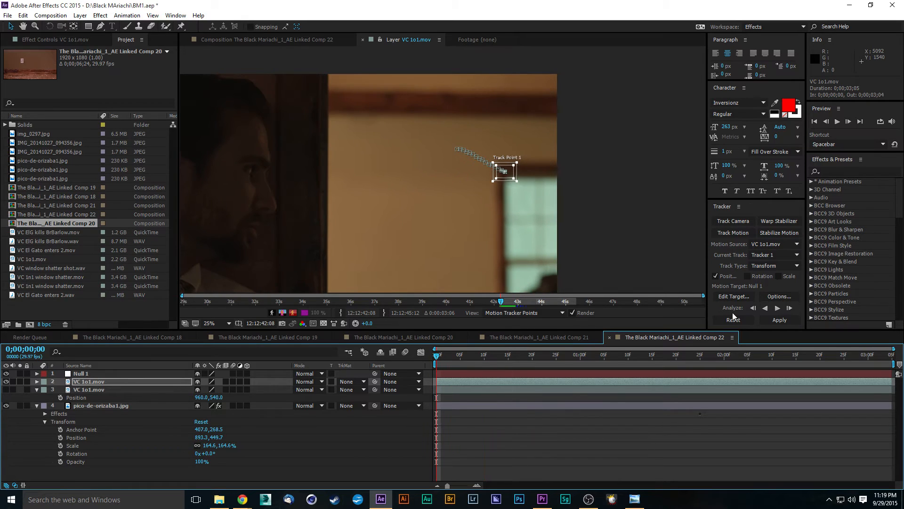
left_click(733, 320)
key("slash")
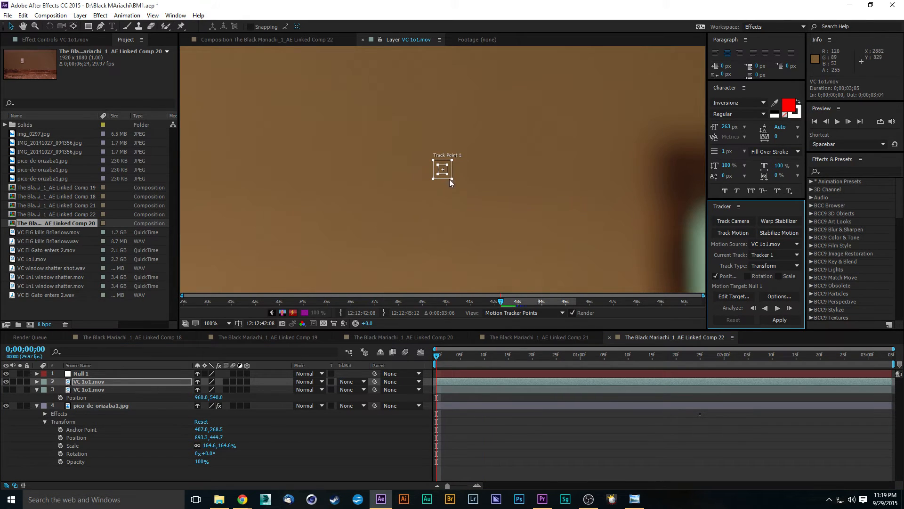
- Reposition Track Point 1 on the window frame's upper corner, enlarge its feature region and keep the search region only slightly larger
left_click_drag(448, 174, 503, 175)
scroll(525, 165, "down", 1)
scroll(525, 165, "down", 1)
left_click_drag(538, 151, 390, 113)
scroll(381, 147, "up", 1)
left_click_drag(473, 174, 427, 106)
left_click_drag(509, 157, 451, 203)
left_click_drag(371, 199, 481, 201)
scroll(485, 196, "up", 1)
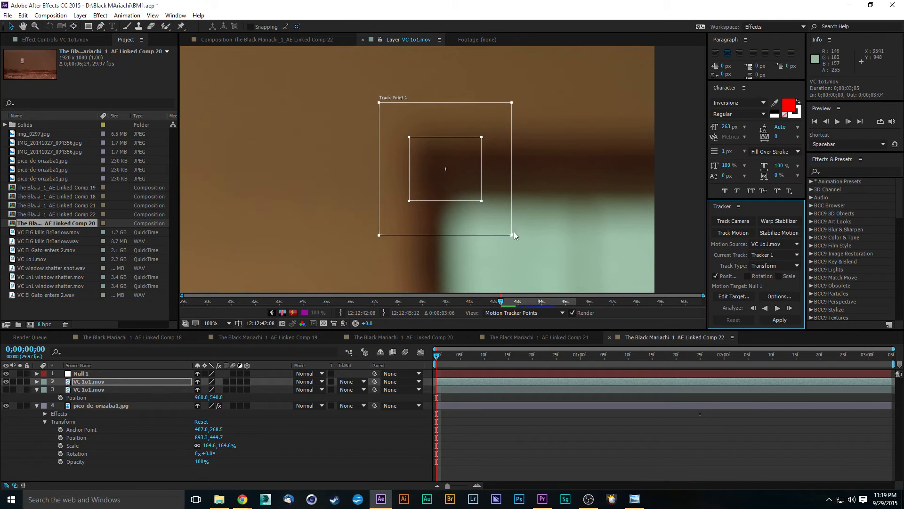
left_click_drag(512, 234, 497, 207)
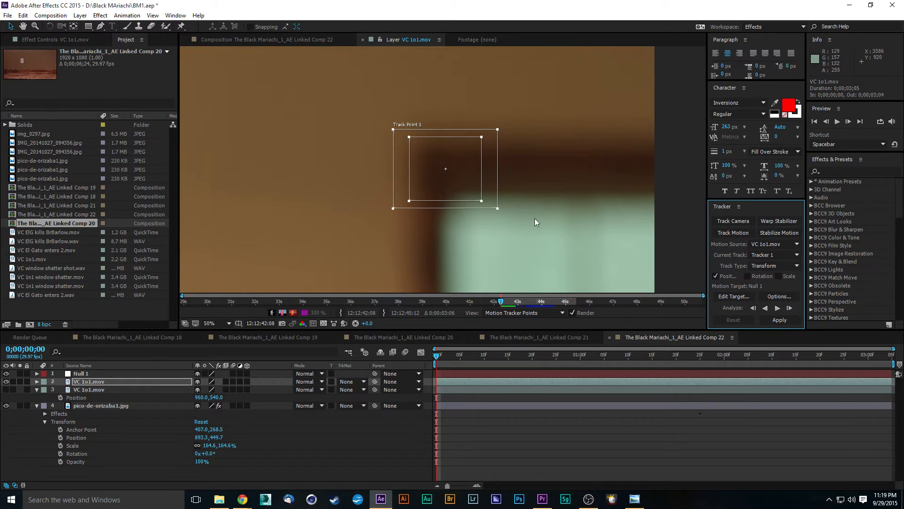
scroll(465, 211, "down", 3)
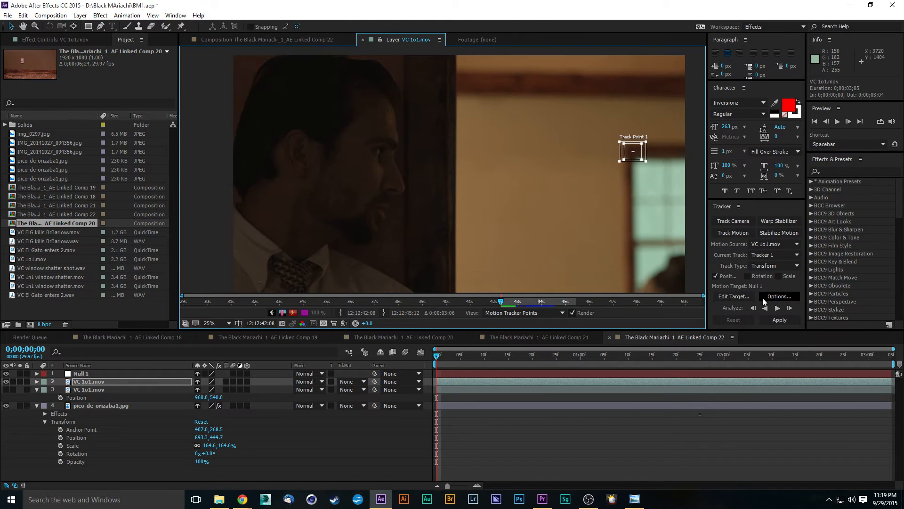
- Analyze the track point forward, stop at 0:00:01:09 and examine its position on the window frame corner
left_click(777, 307)
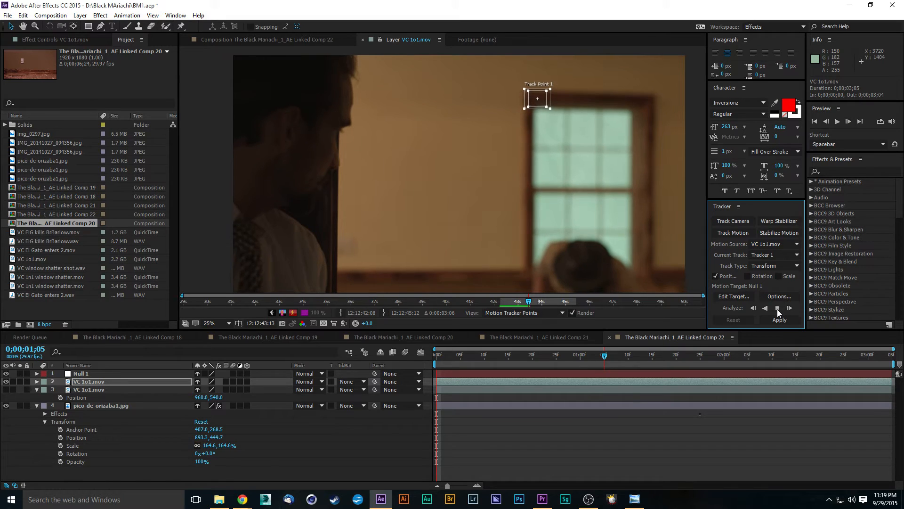
left_click(778, 308)
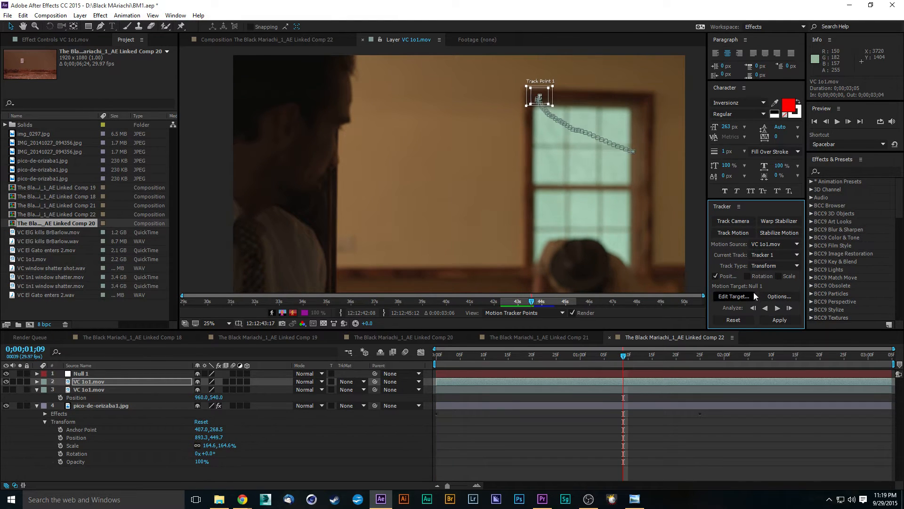
scroll(536, 121, "up", 1)
left_click_drag(579, 144, 561, 136)
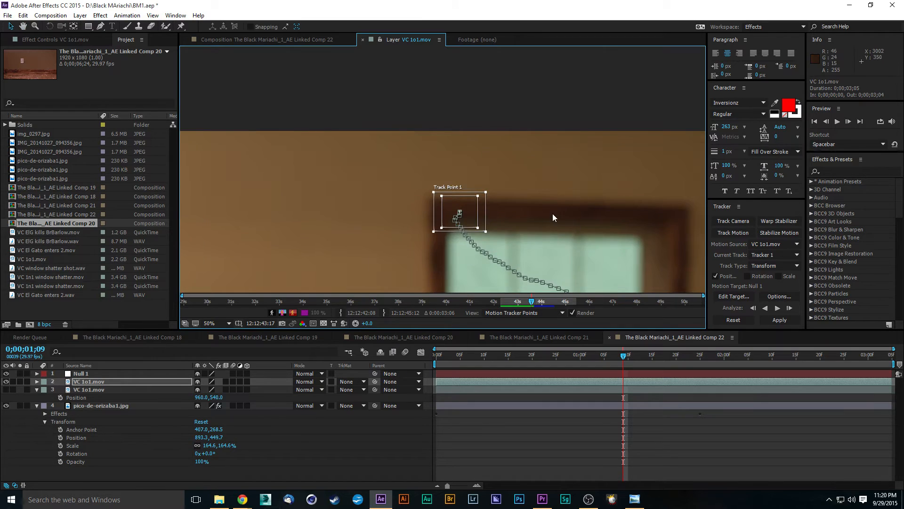
scroll(468, 209, "up", 1)
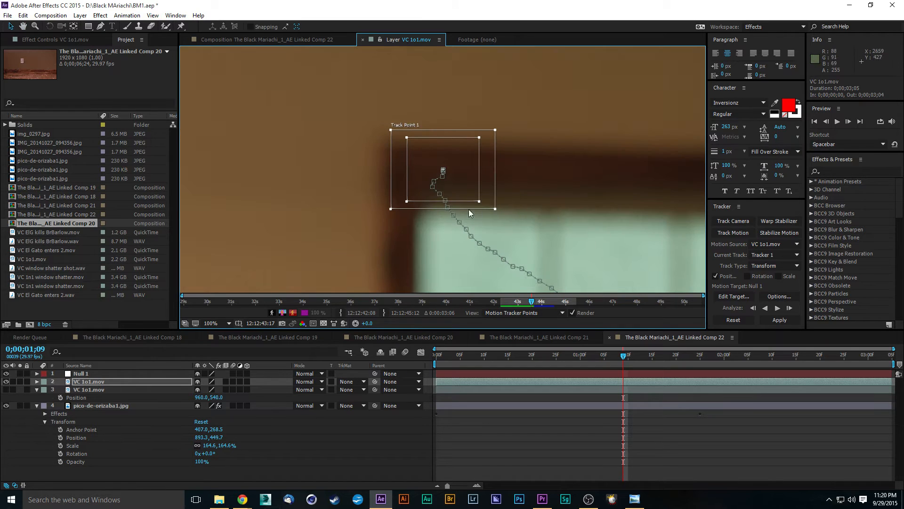
- Return to 0:00:00:00 and reset the tracker to discard the analyzed track
left_click_drag(623, 361, 306, 369)
scroll(536, 235, "down", 6)
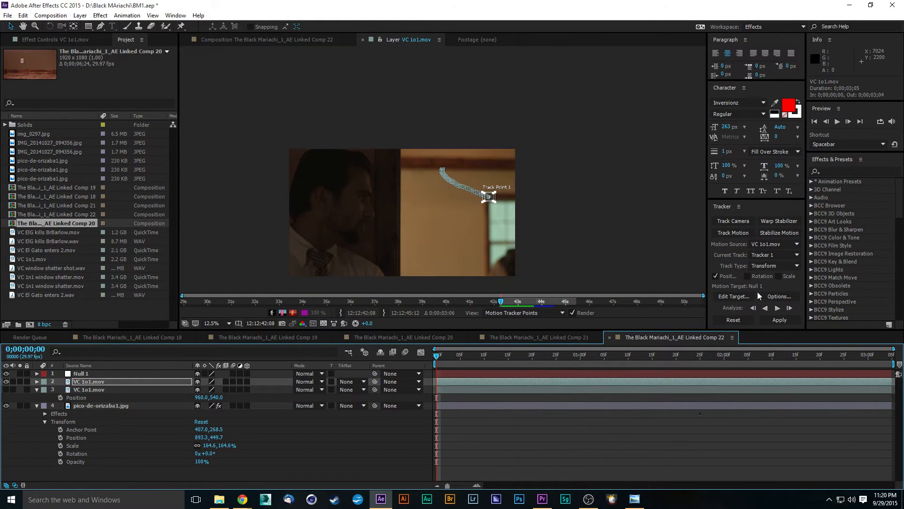
left_click(733, 319)
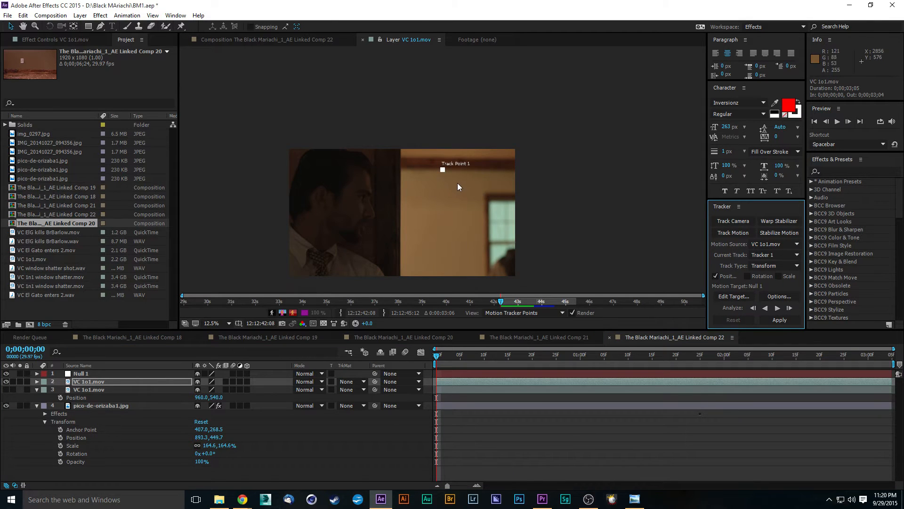
- Place Track Point 1 on the dark wooden beam along the wall at 0:00:00:00 and enlarge its feature and search regions
scroll(456, 180, "up", 4)
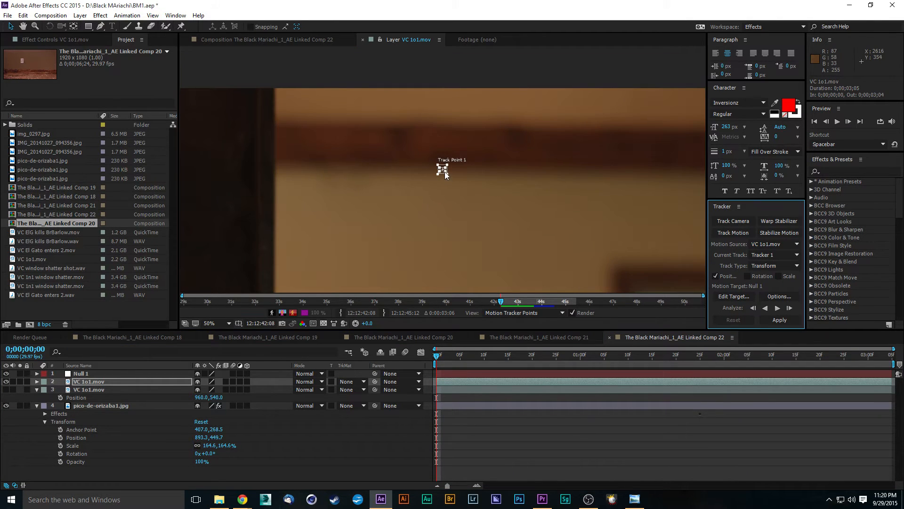
left_click_drag(459, 188, 524, 145)
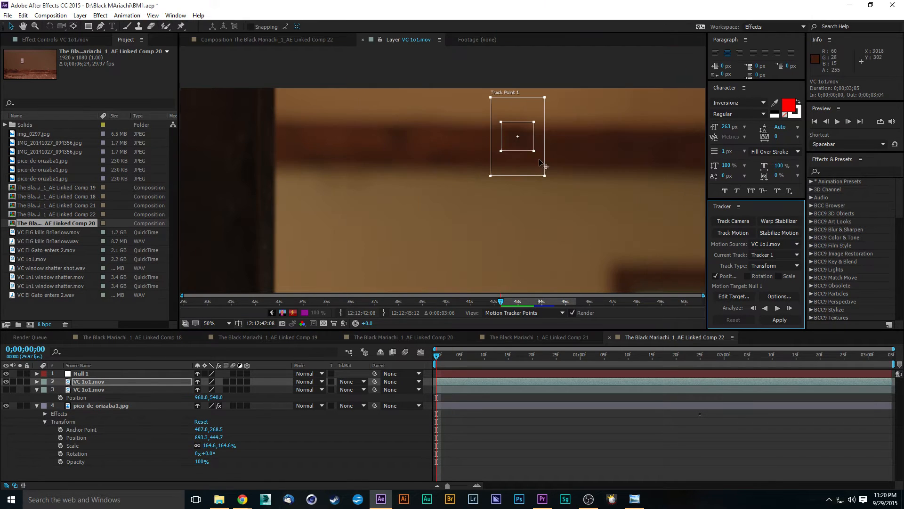
scroll(649, 268, "down", 4)
scroll(466, 175, "up", 4)
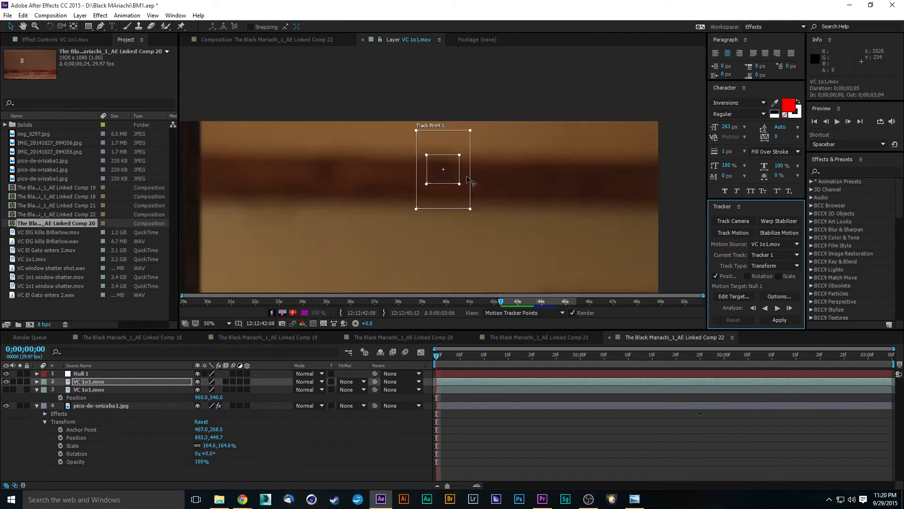
left_click_drag(455, 176, 357, 192)
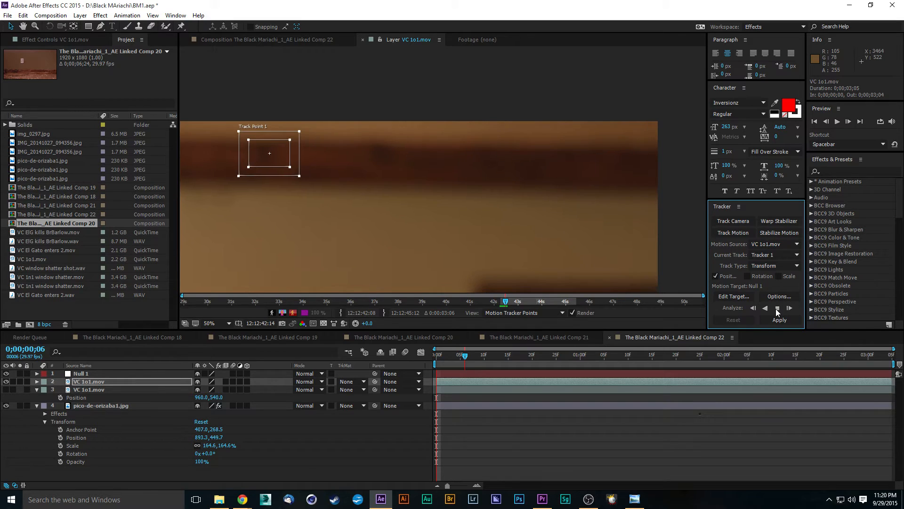
- Try analyzing the beam track forward to 0:00:00:08 and applying it to Null 1
left_click(777, 310)
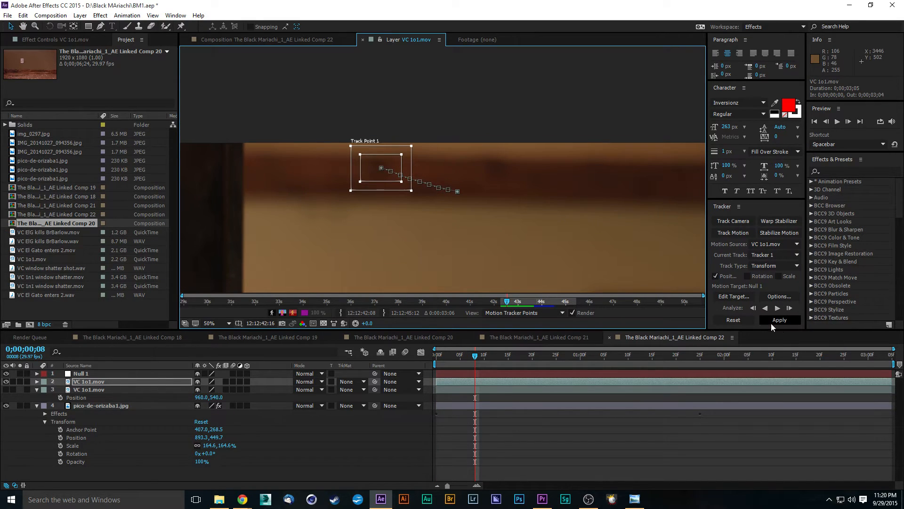
left_click(772, 323)
left_click(443, 262)
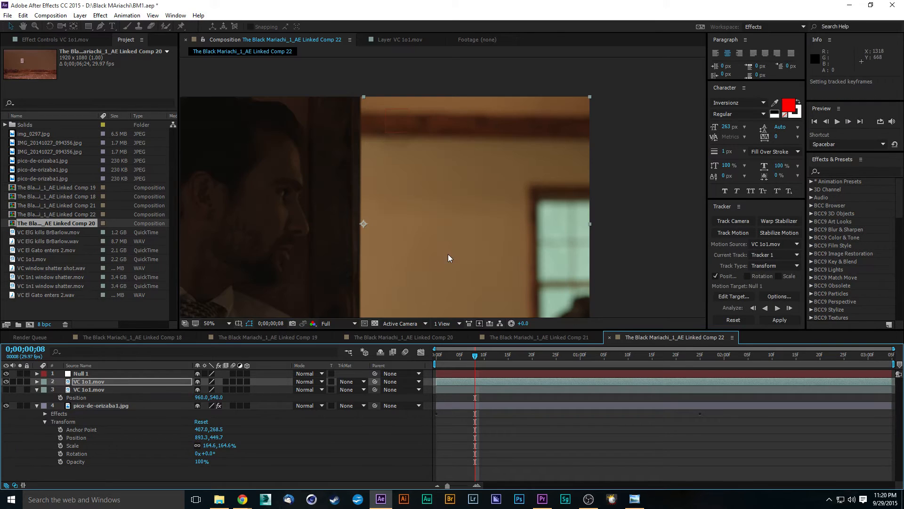
- Try placing a track point for a second tracker at 0:00:00:08, and undo back to the unanalyzed first tracker at 0:00:00:00
left_click(727, 234)
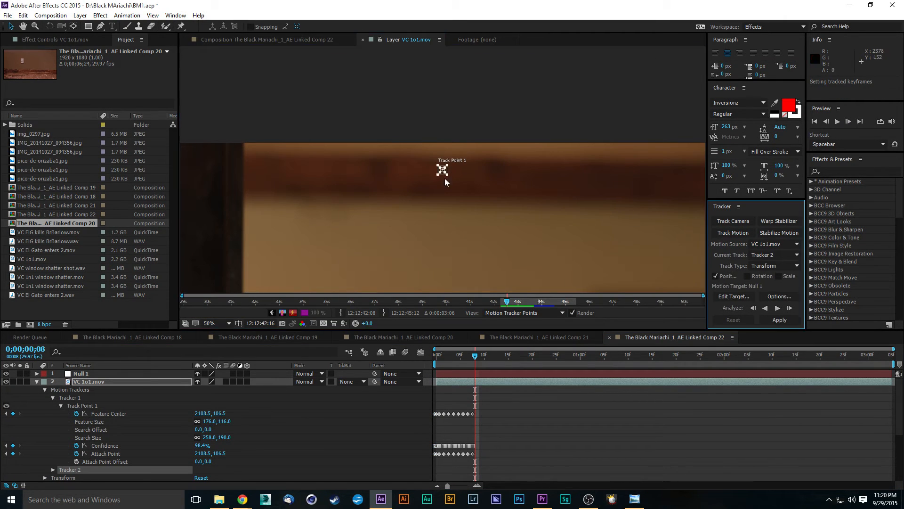
left_click_drag(455, 187, 601, 265)
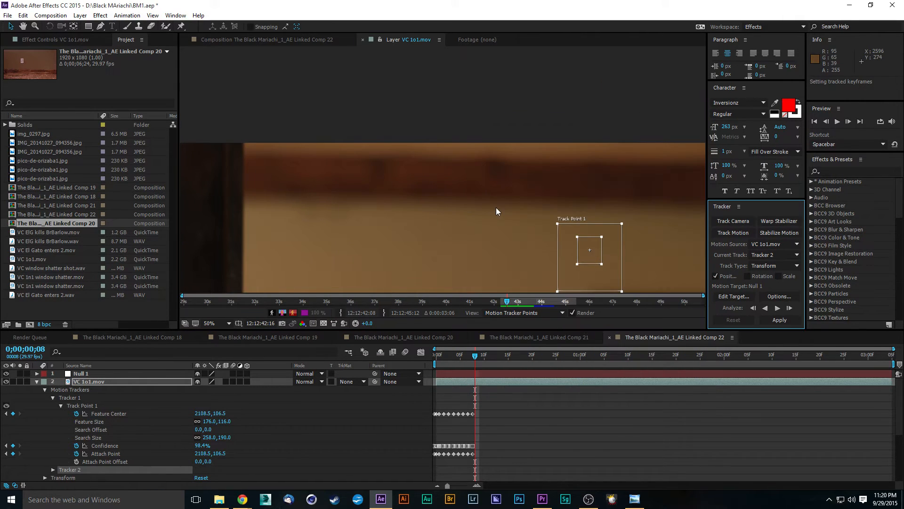
key("ctrl+z")
key("ctrl+z")
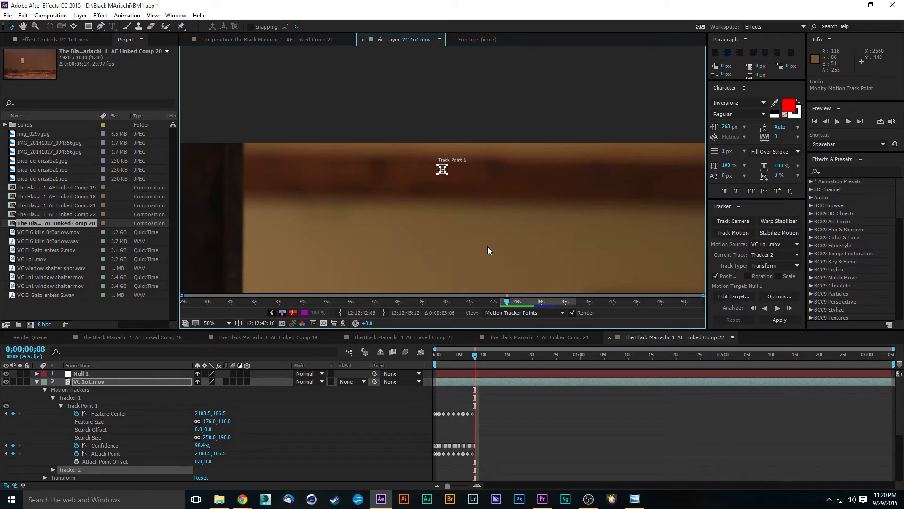
key("ctrl+z")
key("ctrl+z")
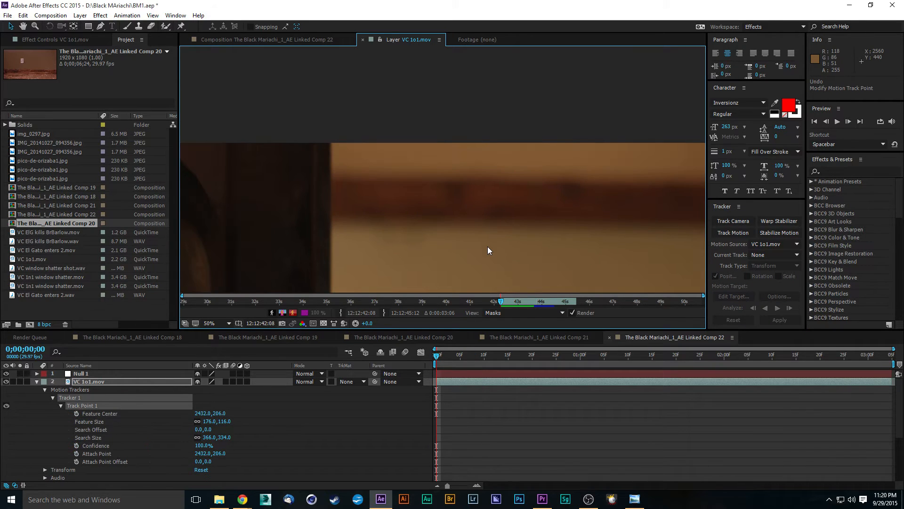
- Start a new motion track on the VC 1o1.mov layer at 0:00:00:00
scroll(550, 249, "down", 1)
scroll(550, 248, "down", 1)
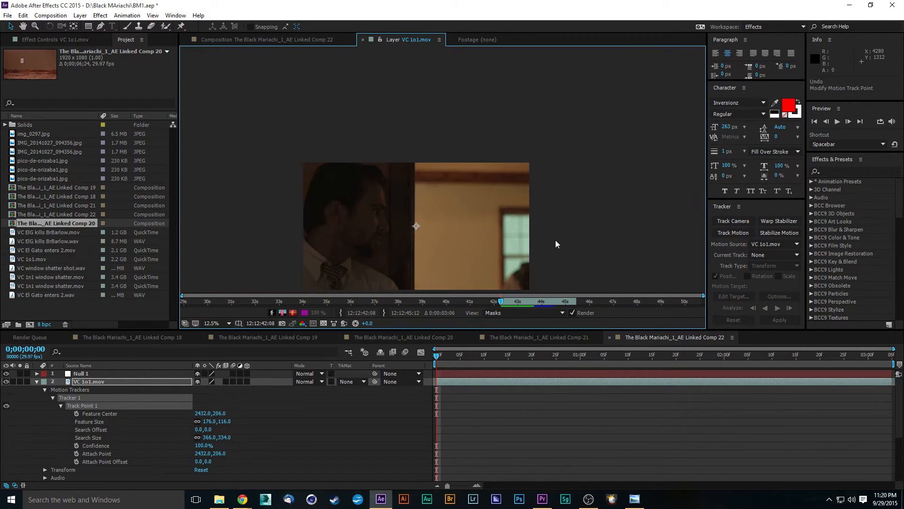
left_click(126, 380)
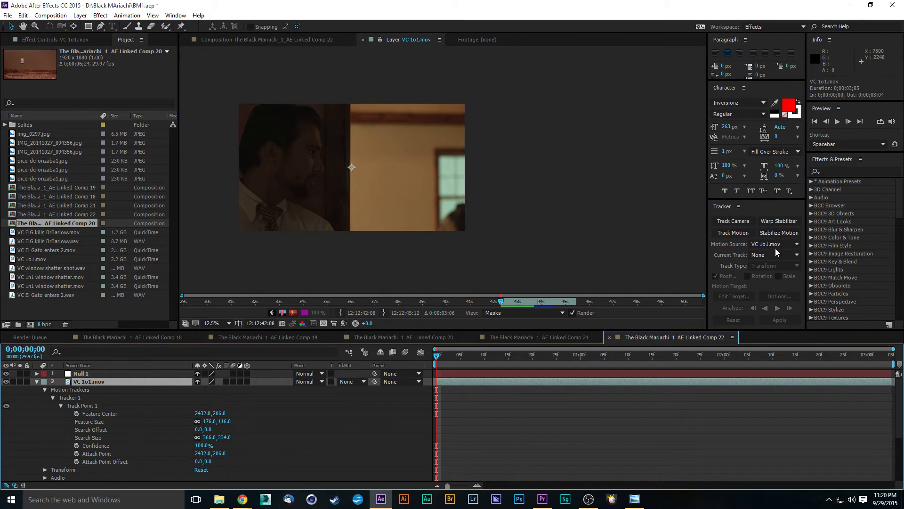
left_click(758, 271)
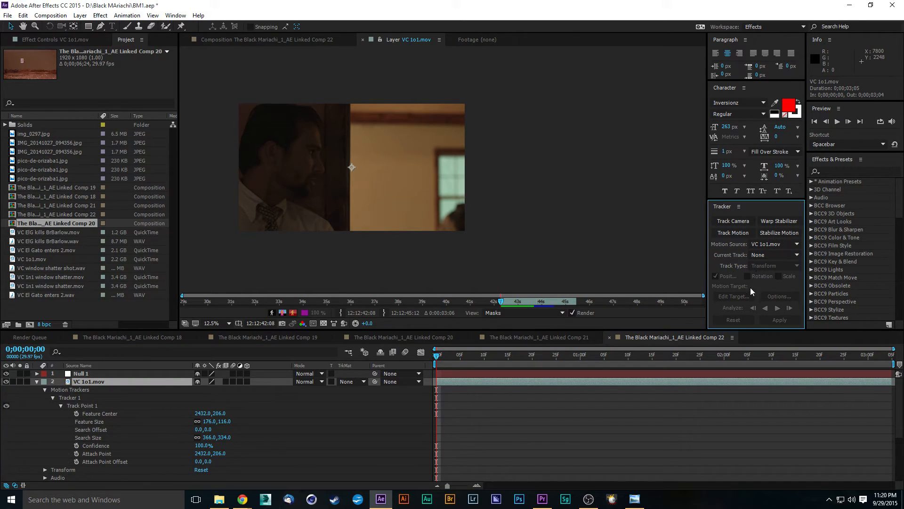
left_click(741, 233)
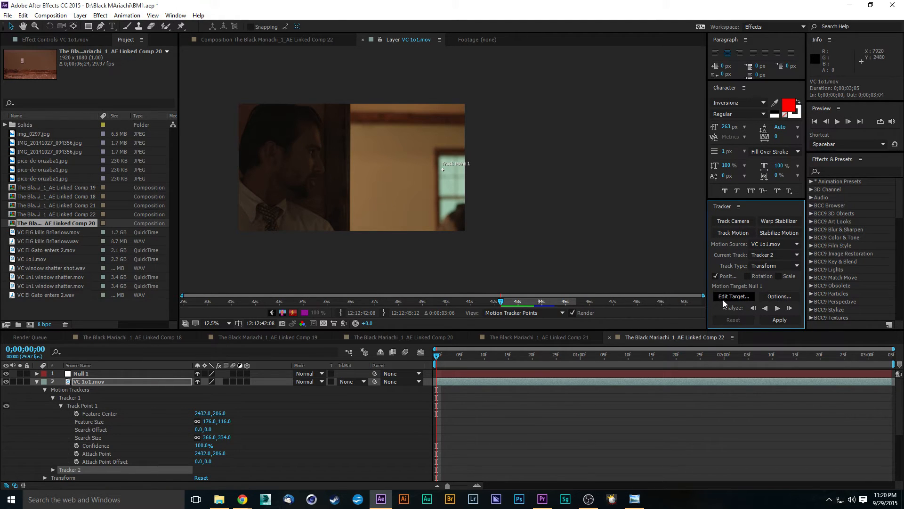
scroll(459, 154, "up", 6)
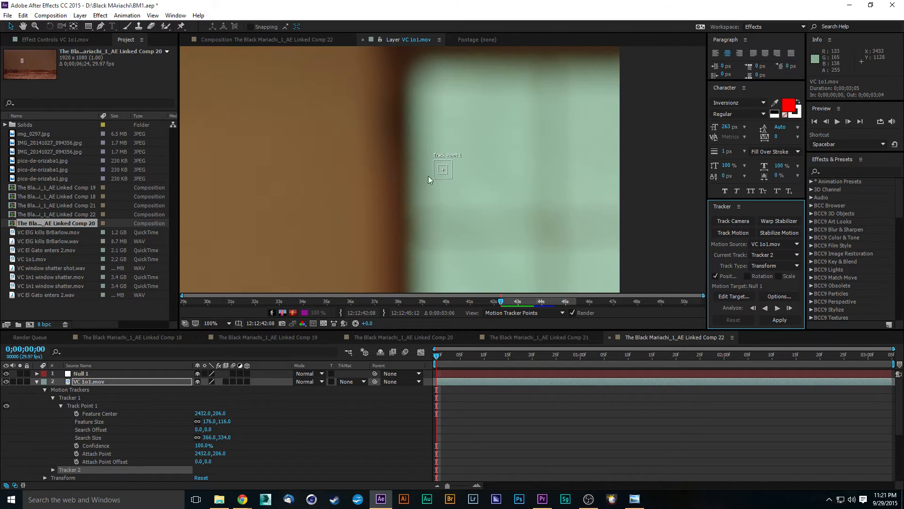
- Place the new tracker's Track Point 1 on the dark wooden beam, with a feature region about 150 x 110 and search region about 250 x 210
left_click_drag(448, 175, 466, 163)
scroll(460, 174, "down", 1)
key("space")
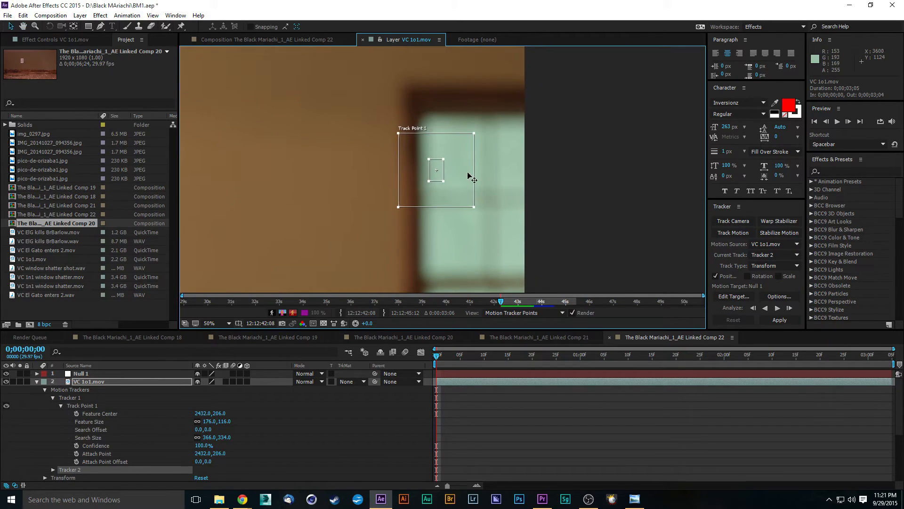
scroll(451, 128, "down", 1)
left_click_drag(416, 97, 434, 139)
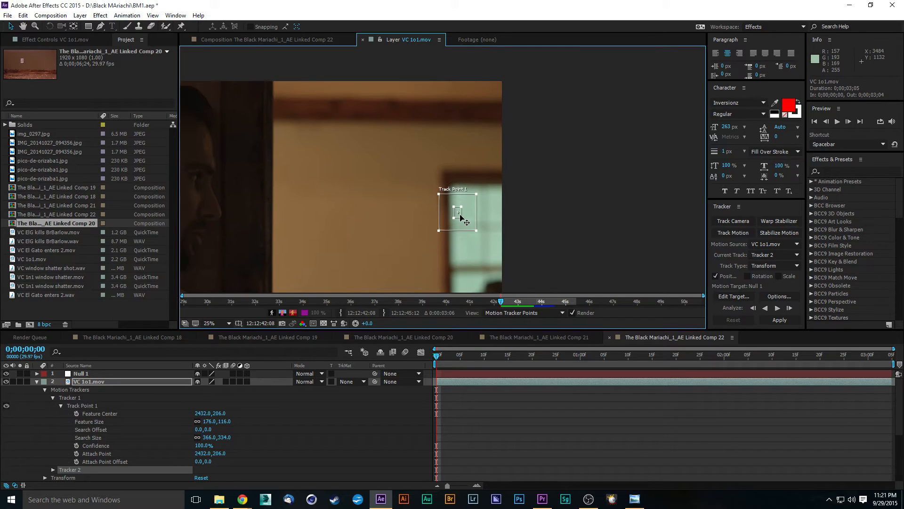
left_click_drag(458, 217, 384, 118)
left_click_drag(465, 144, 493, 175)
scroll(388, 154, "up", 2)
scroll(447, 165, "down", 1)
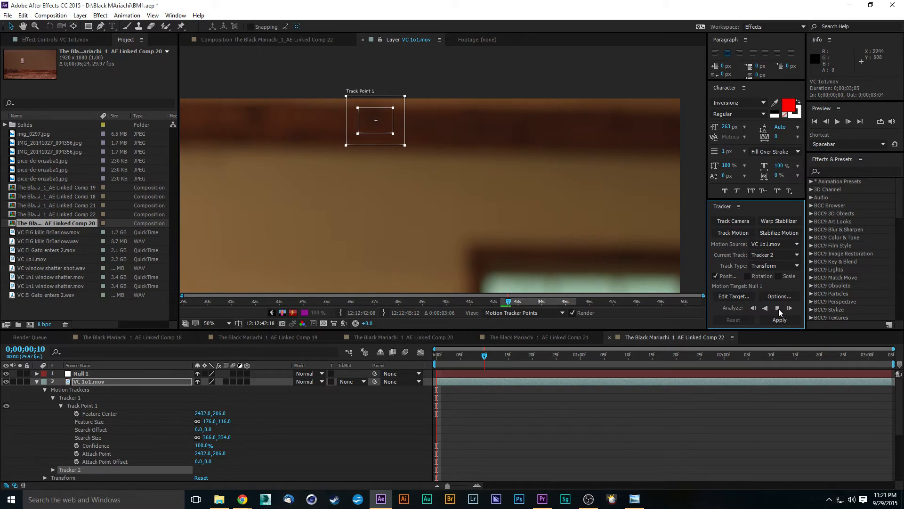
- Analyze the beam track forward, stop at 0:00:00:11 and apply it to Null 1
left_click(778, 309)
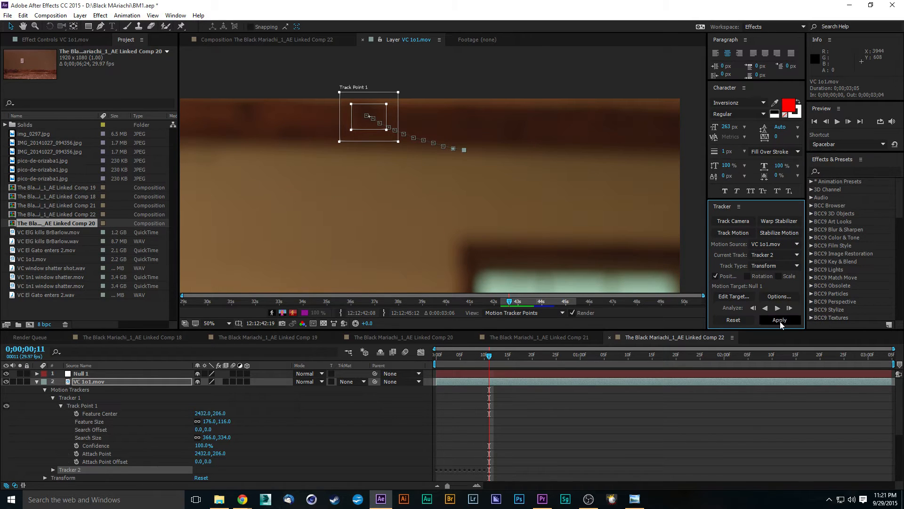
left_click(779, 321)
left_click(464, 262)
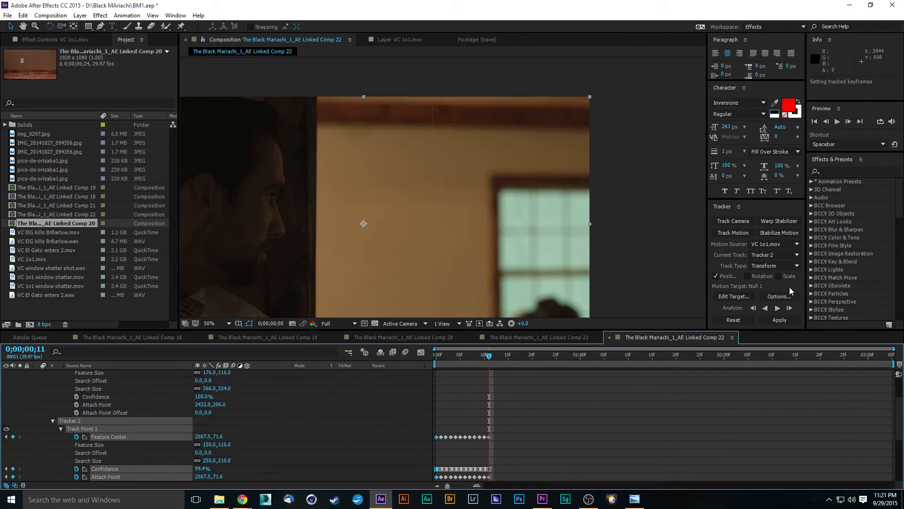
- Reveal the keyframed properties of Null 1 in the timeline and look over the tracked keyframes
scroll(157, 385, "up", 3)
left_click(100, 373)
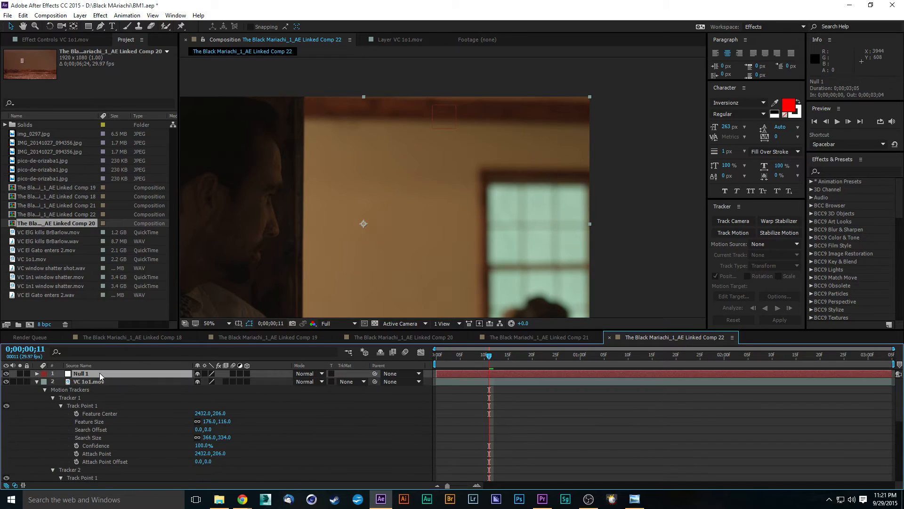
key("u")
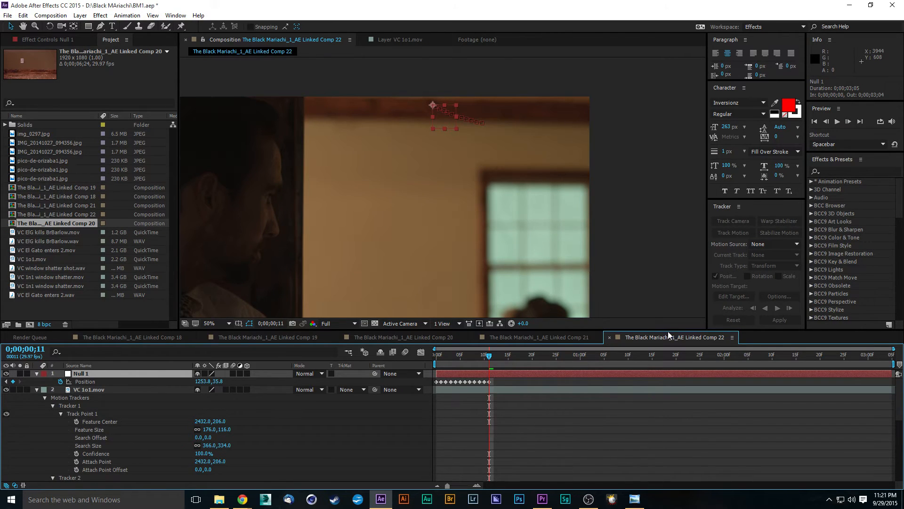
scroll(580, 370, "down", 4)
scroll(358, 424, "up", 4)
- Start another motion track on VC 1o1.mov at 0:00:00:11, with Track Point 1 on the window frame's upper-left corner and a tightened search region
left_click(129, 390)
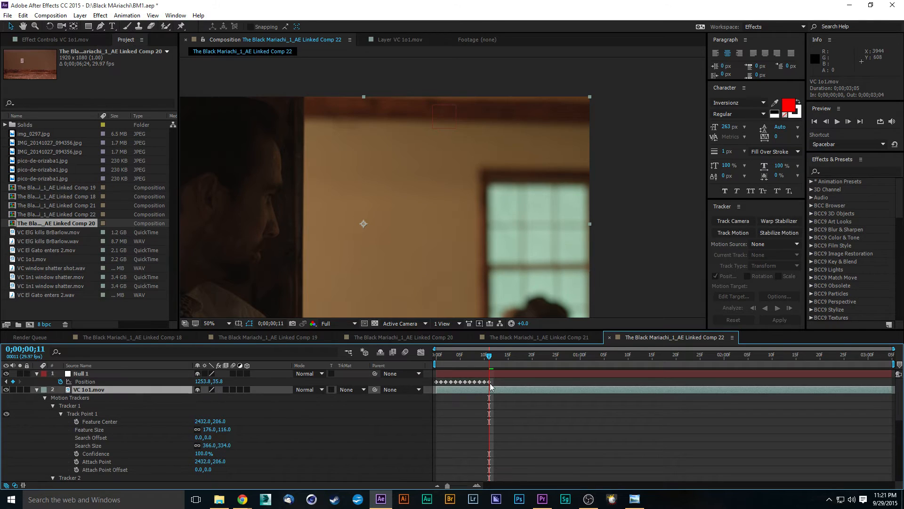
left_click(739, 234)
left_click(443, 169)
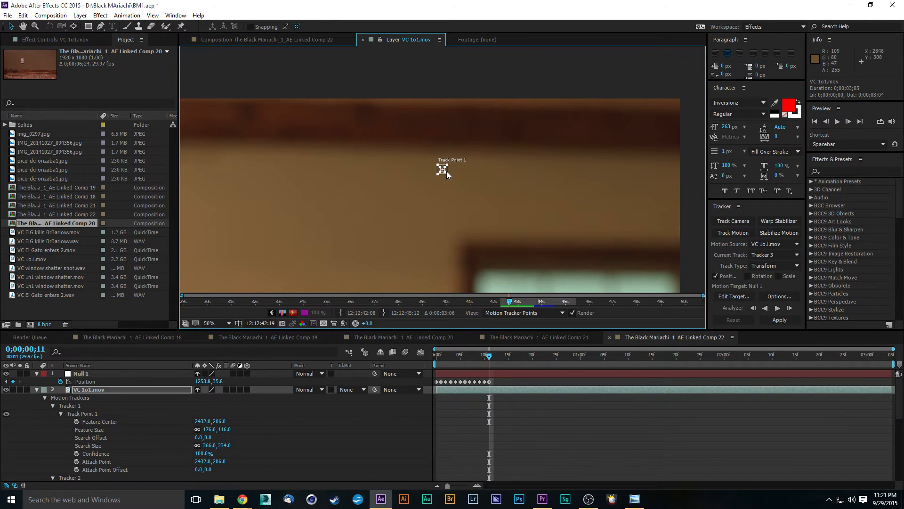
left_click_drag(457, 178, 471, 219)
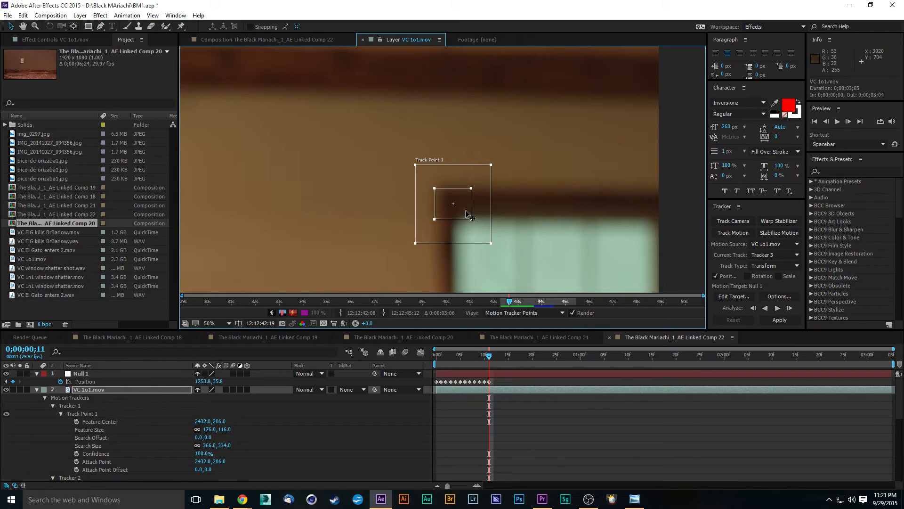
left_click_drag(490, 243, 483, 225)
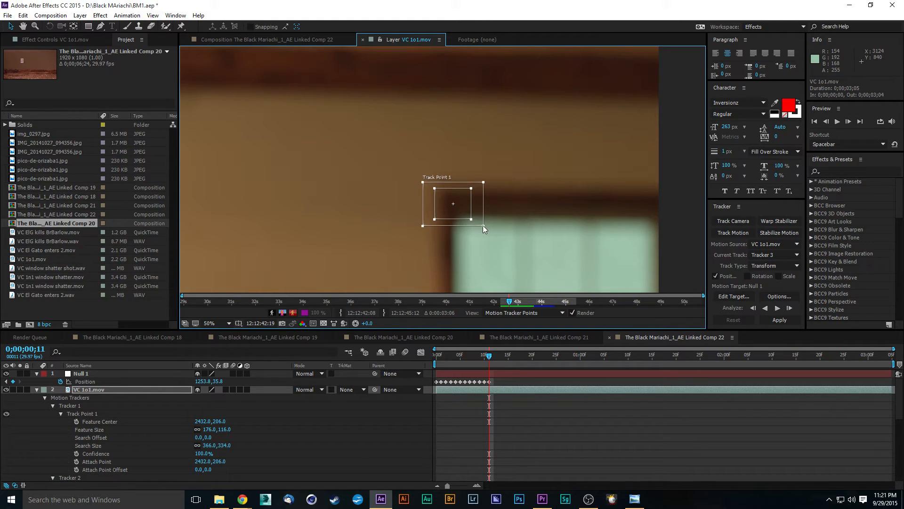
- Analyze the window corner track forward and stop at 0:00:01:22
left_click(777, 308)
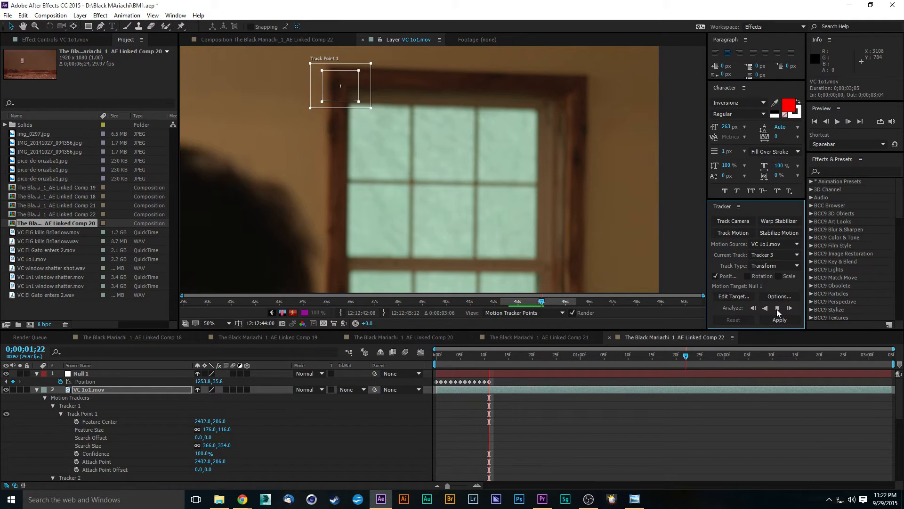
left_click(778, 309)
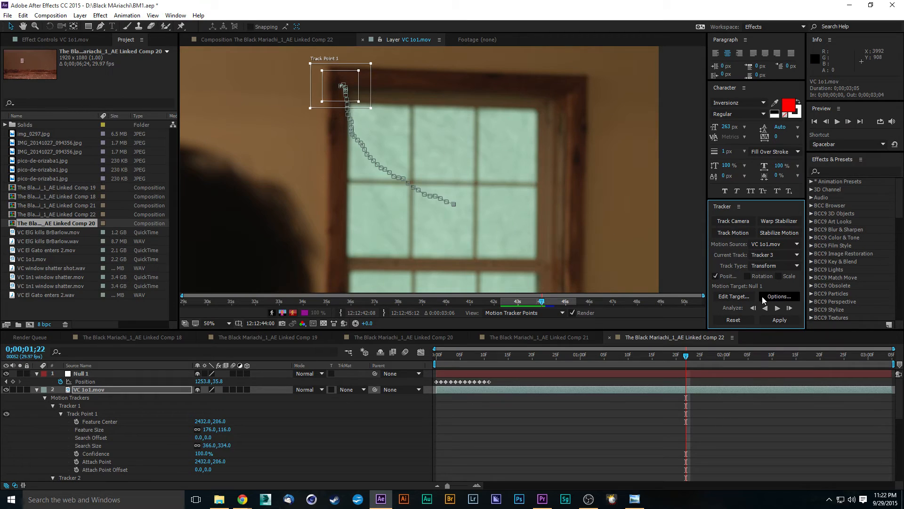
- Step through the frames around 0:00:01:22 to compare the track point with the window frame corner, ending at 0:00:01:21
key("Page_Down")
key("Page_Down")
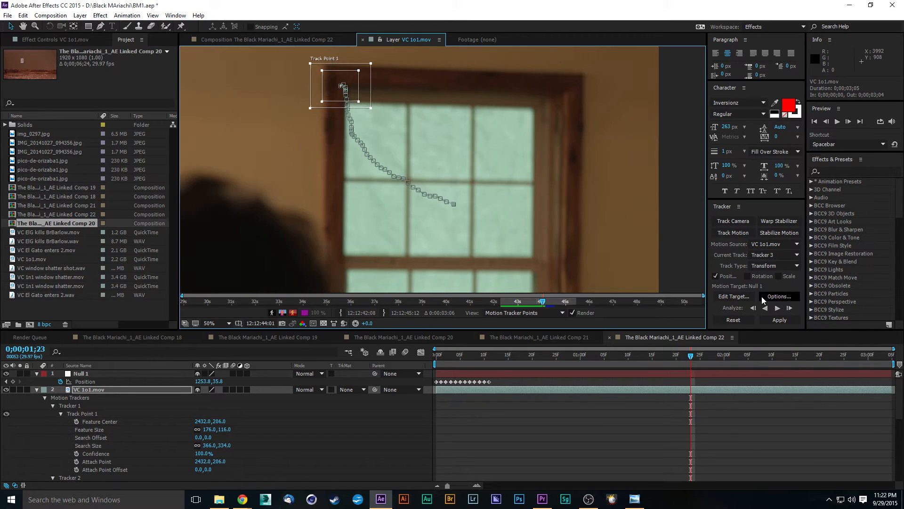
key("Page_Down")
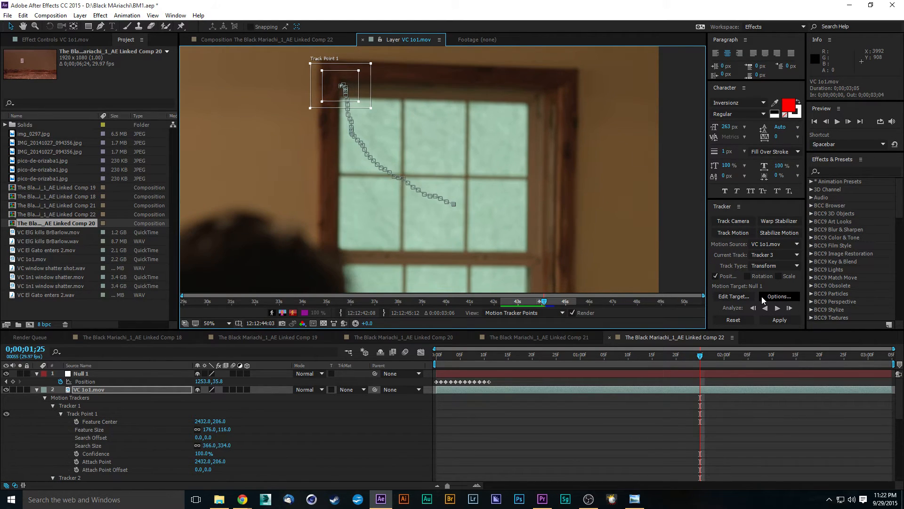
key("Page_Up")
key("Page_Up")
key("Page_Up")
key("Page_Up")
key("Page_Up")
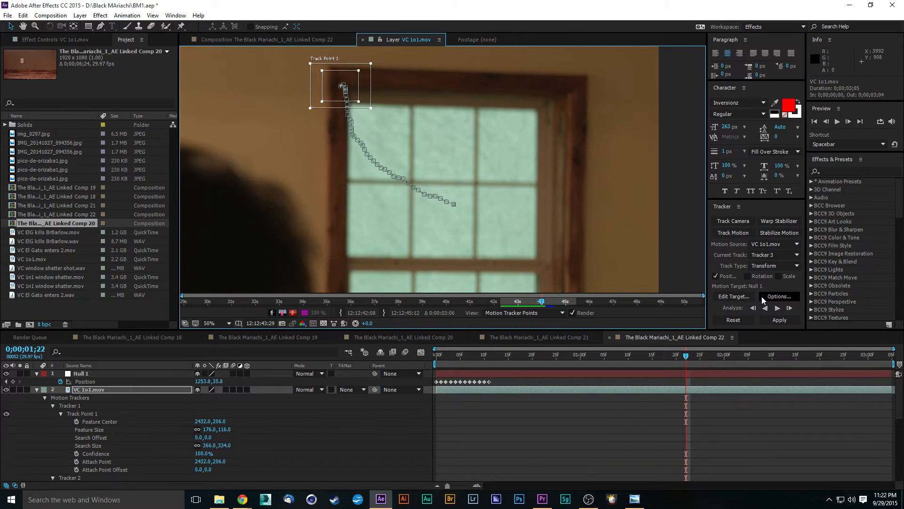
key("Page_Down")
key("Page_Down")
key("Page_Up")
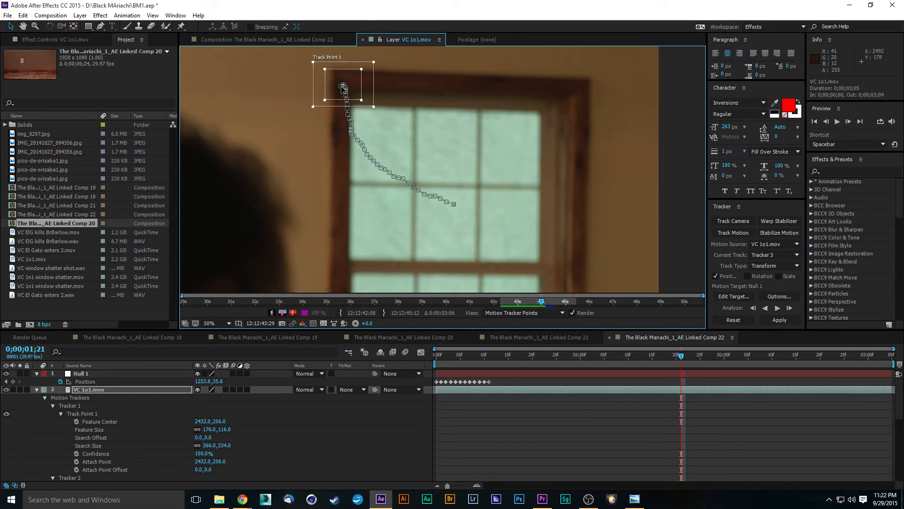
- Delete the stray last keyframe from the end of the window corner's track path
scroll(343, 88, "up", 2)
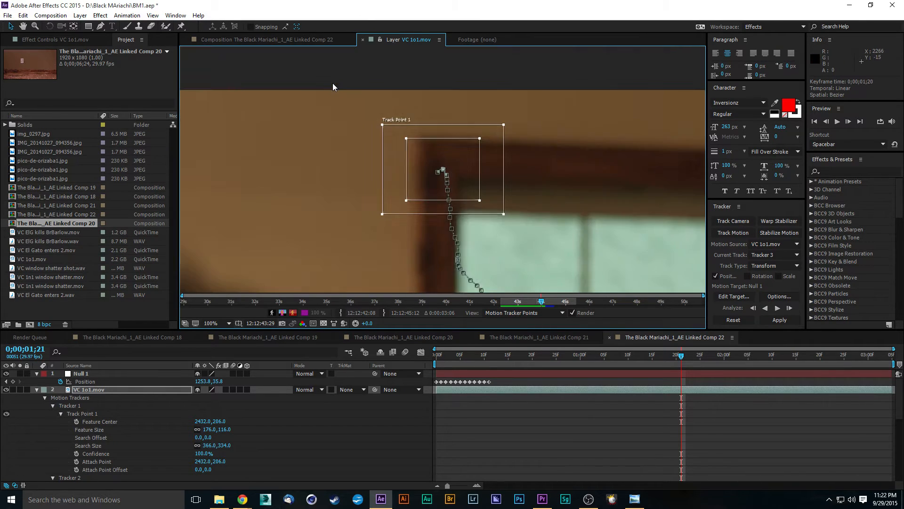
scroll(374, 163, "up", 1)
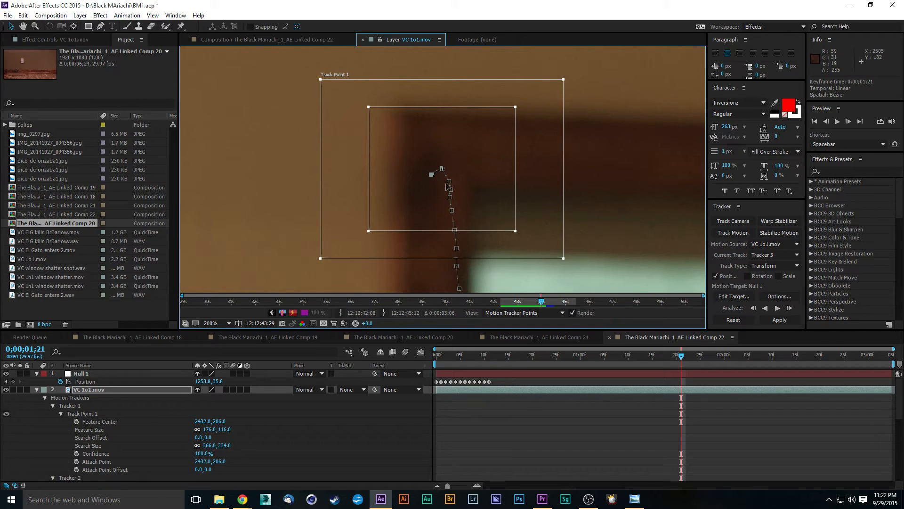
key("Delete")
scroll(544, 213, "down", 3)
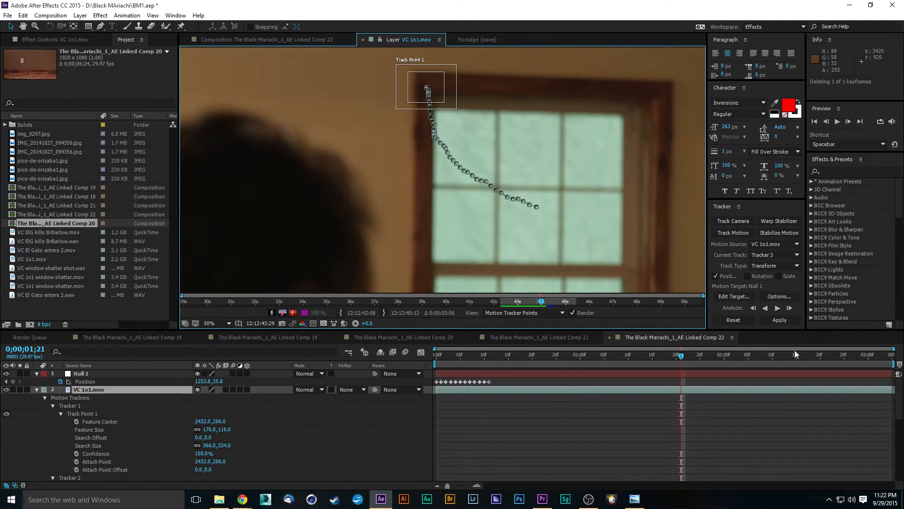
- Apply the window corner's tracked motion to Null 1 in X and Y
left_click(777, 321)
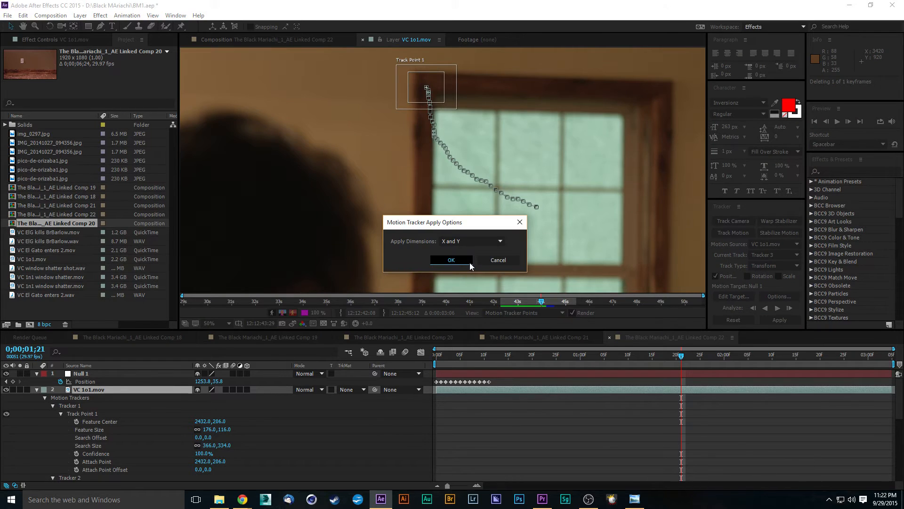
left_click(451, 260)
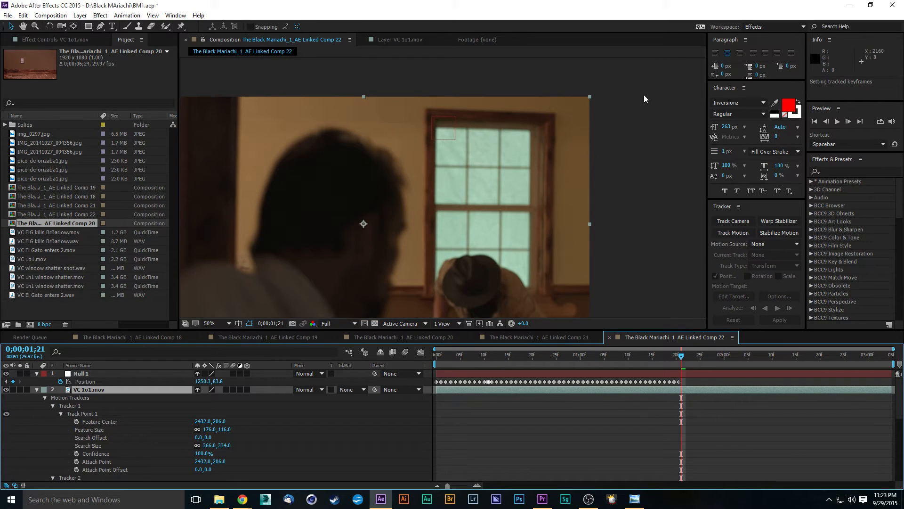
- Start another motion track on VC 1o1.mov at 0:00:01:21, with Track Point 1 on the outer right edge of the window frame, near its top
left_click(735, 234)
scroll(444, 160, "up", 2)
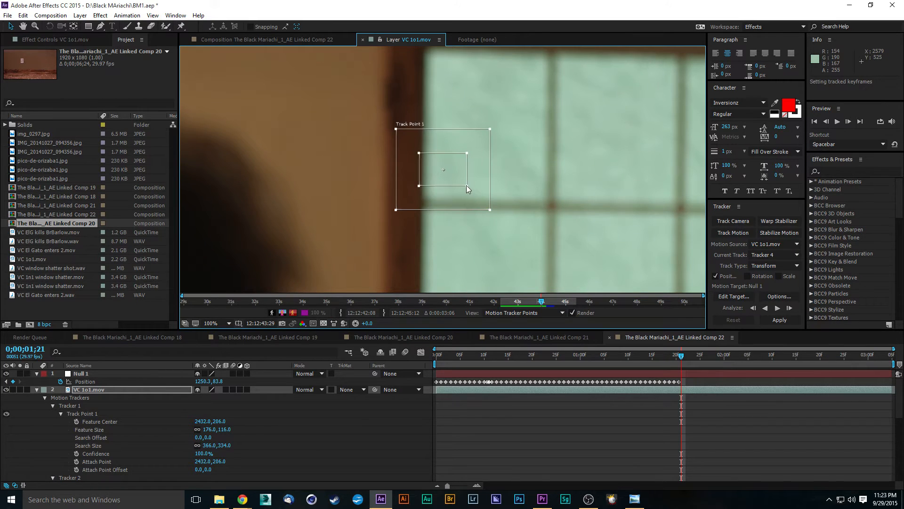
left_click_drag(460, 188, 415, 127)
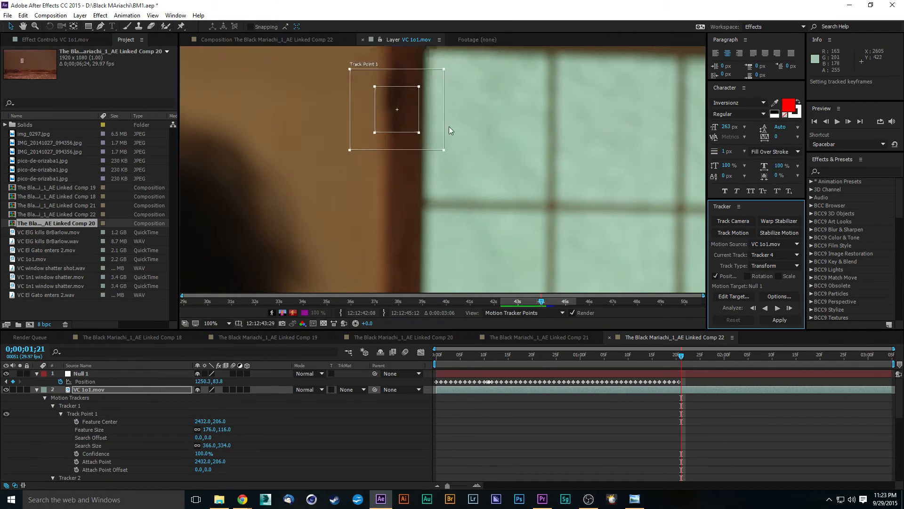
scroll(459, 172, "down", 2)
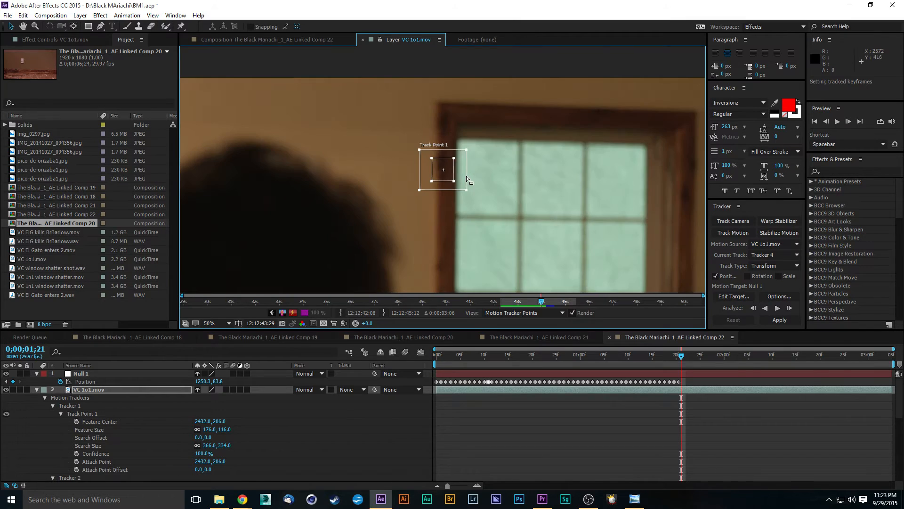
scroll(482, 176, "up", 2)
scroll(484, 177, "down", 2)
left_click_drag(528, 181, 401, 168)
left_click_drag(334, 173, 586, 168)
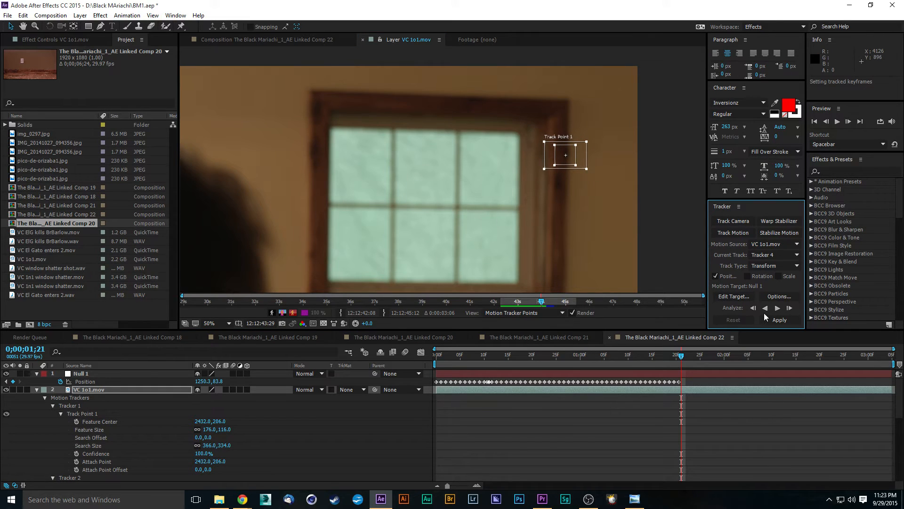
- Analyze the right frame edge's track forward and stop at 0:00:02:16
left_click(778, 308)
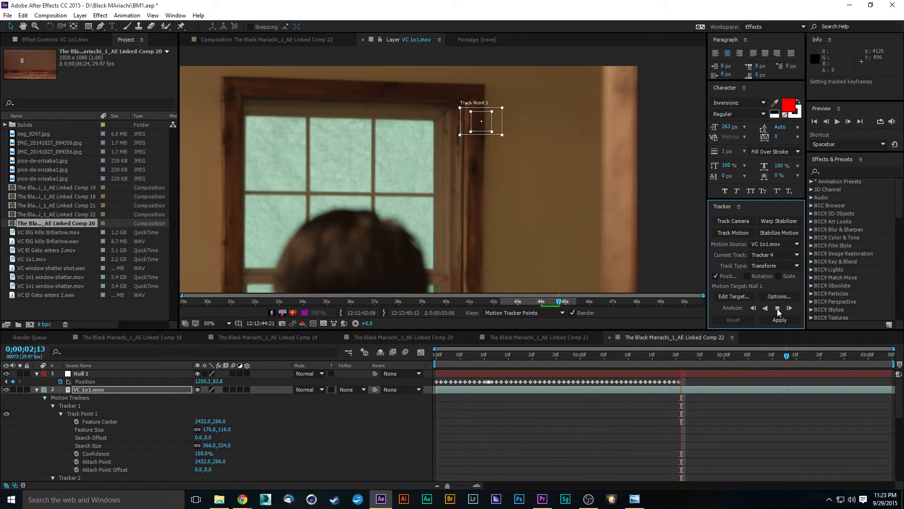
left_click(778, 308)
- Step through the frames between 0:00:02:17 and 0:00:02:10 to compare the track point with the window frame edge, ending at 0:00:02:11
scroll(447, 94, "up", 4)
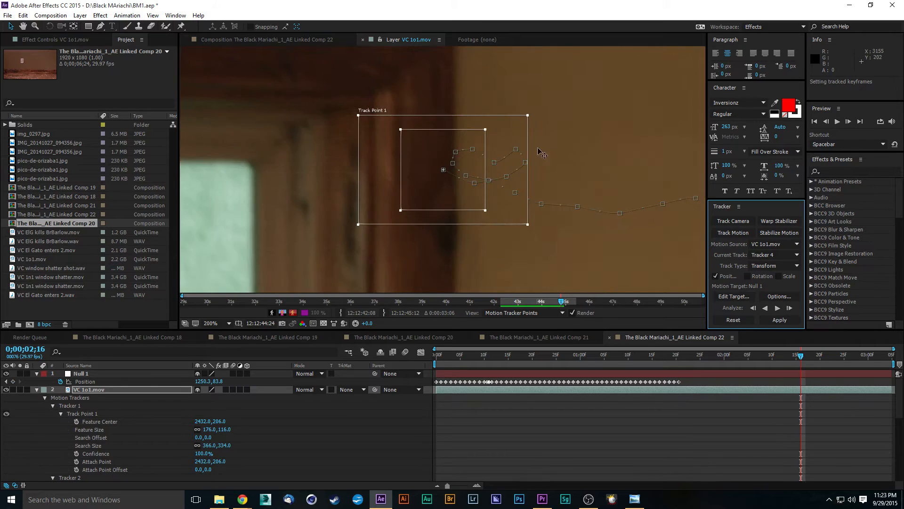
left_click_drag(536, 165, 536, 188)
key("Page_Down")
key("Page_Down")
key("Page_Down")
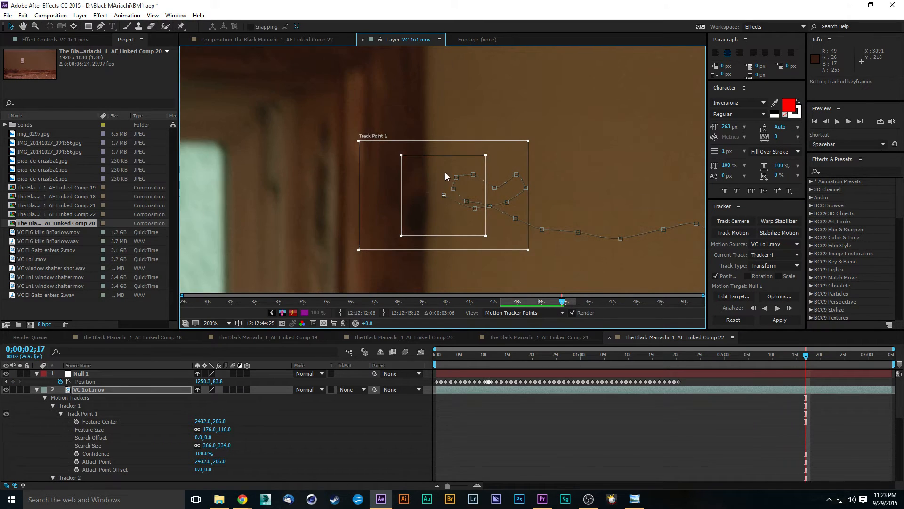
key("Page_Up")
key("Page_Up")
key("Page_Up")
key("Page_Up")
key("Page_Up")
key("Page_Up")
key("Page_Up")
key("Page_Up")
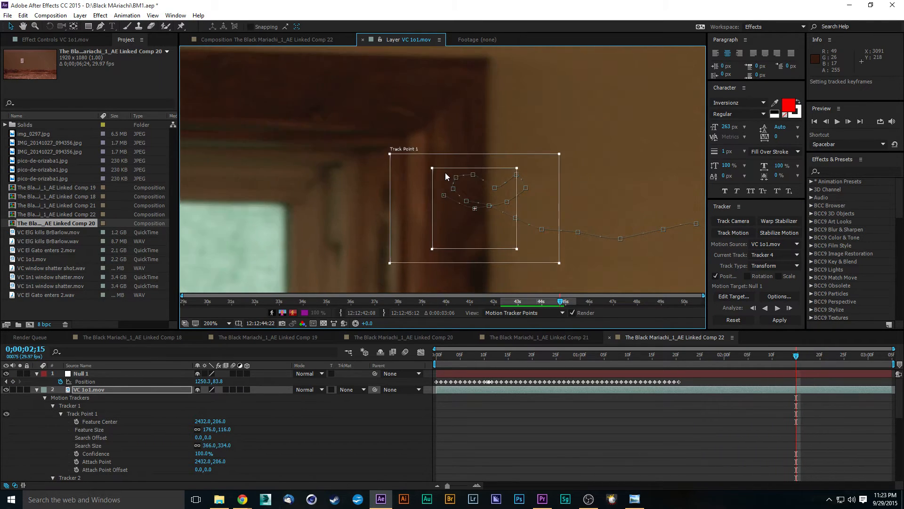
key("Page_Up")
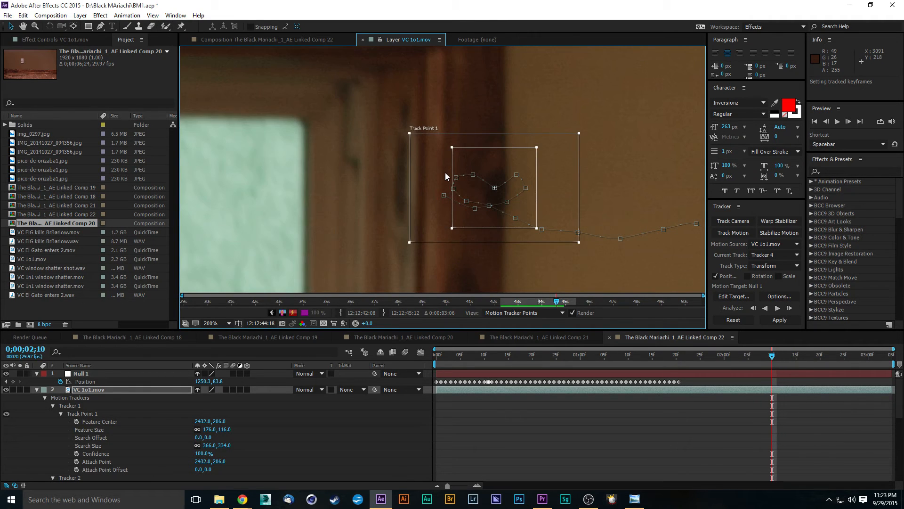
key("Page_Down")
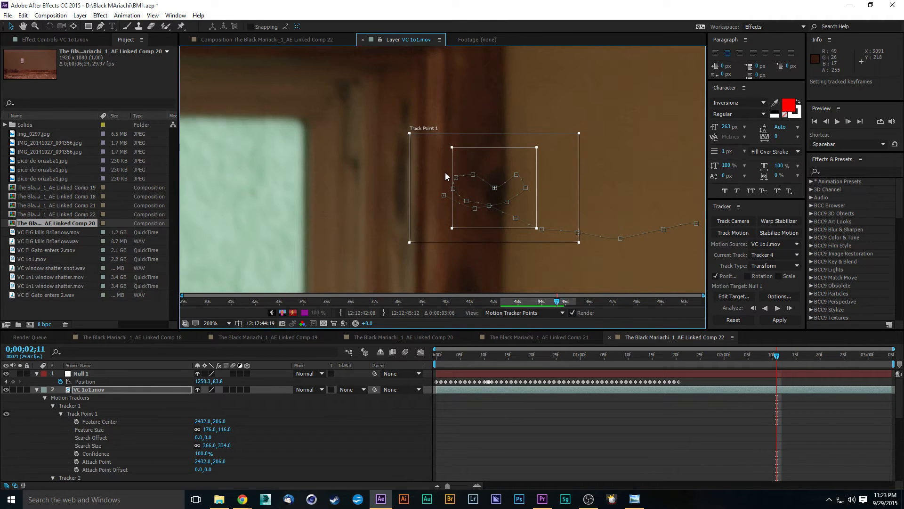
- Delete the five stray keyframes that follow 0:00:02:11 from the end of the right frame edge's track path
left_click(517, 175)
key("Delete")
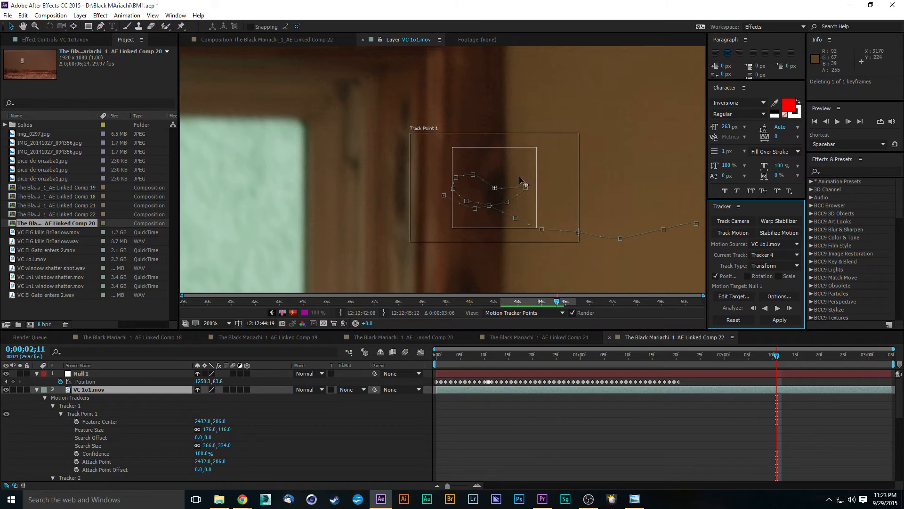
left_click(525, 188)
key("Delete")
left_click(508, 202)
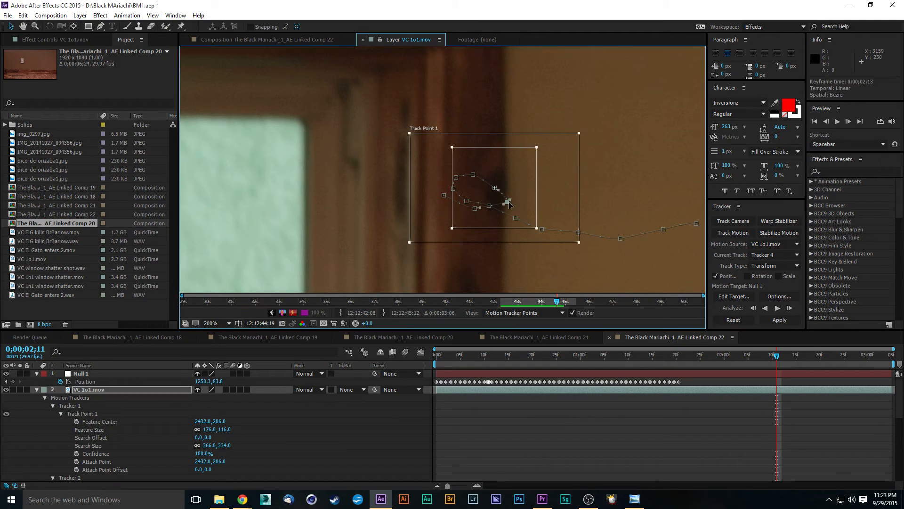
key("Delete")
left_click(474, 208)
key("Delete")
left_click(444, 195)
key("Delete")
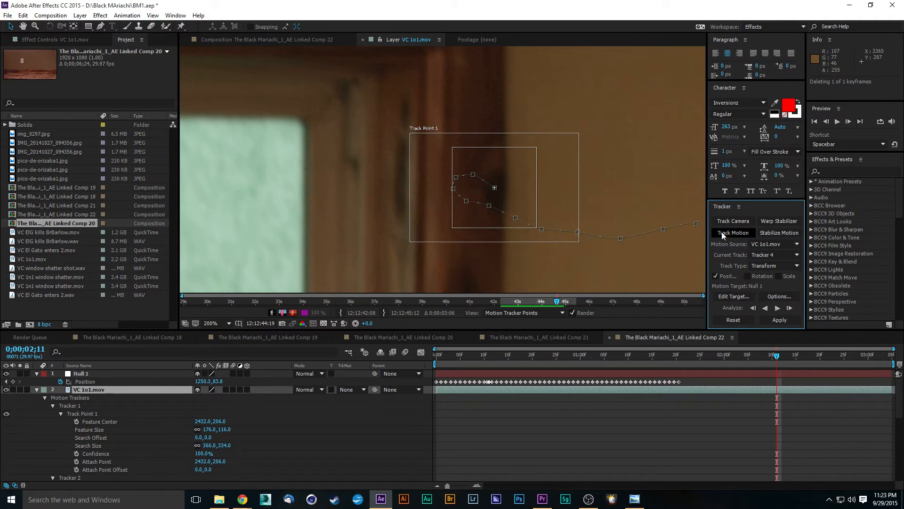
- Apply the right frame edge's track to Null 1 and inspect the null's placement against the window at 0:00:02:11
left_click(779, 320)
left_click(450, 258)
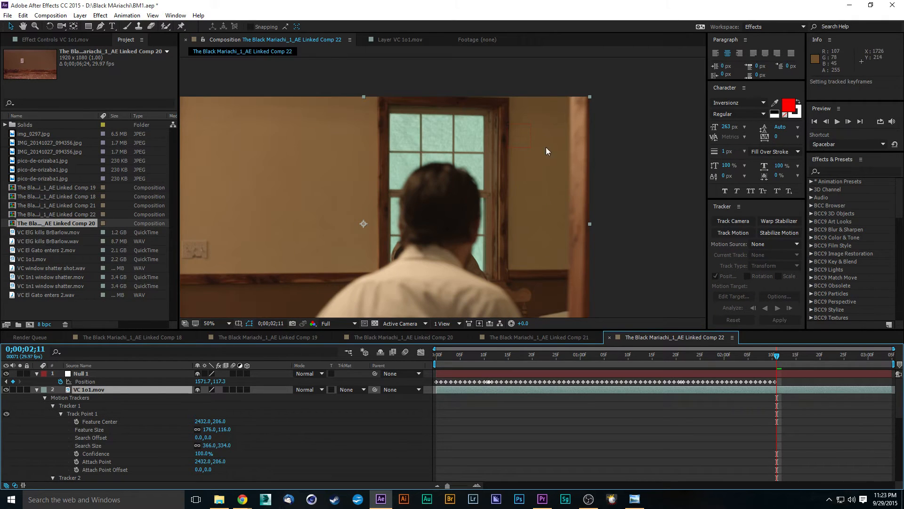
scroll(539, 145, "up", 2)
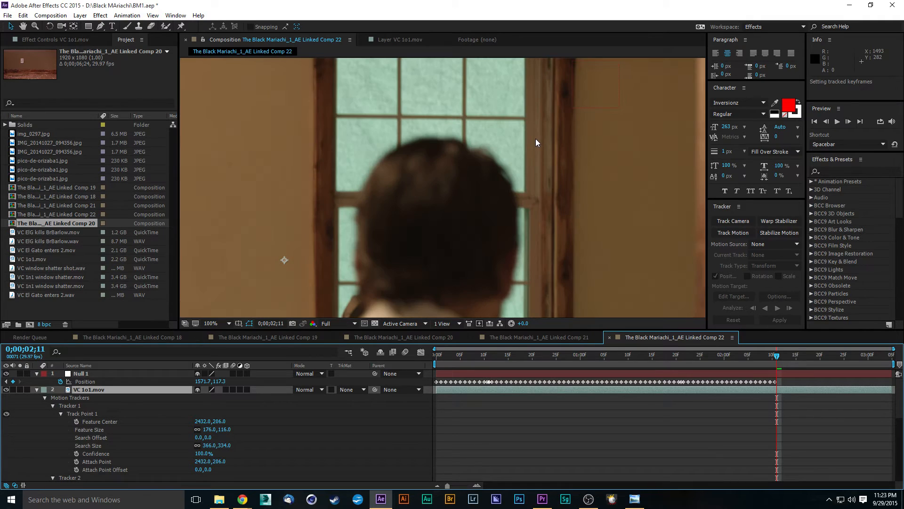
scroll(524, 136, "up", 2)
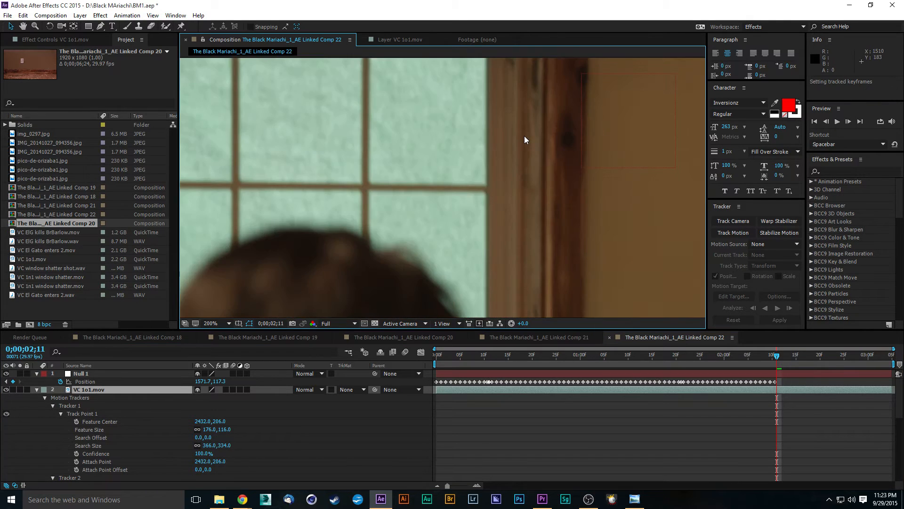
scroll(524, 136, "down", 4)
- Go back to 0:00:01:08 and delete the Null 1 layer
left_click_drag(670, 359, 618, 370)
left_click(84, 374)
key("Delete")
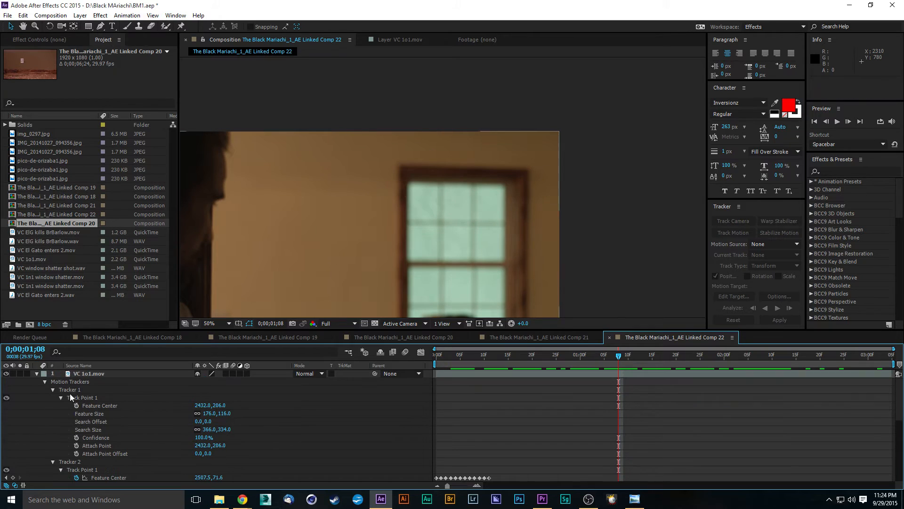
- Scrub through VC 1o1.mov to examine how the window moves and gets covered between 0:00:01:06 and 0:00:03:04
left_click(108, 373)
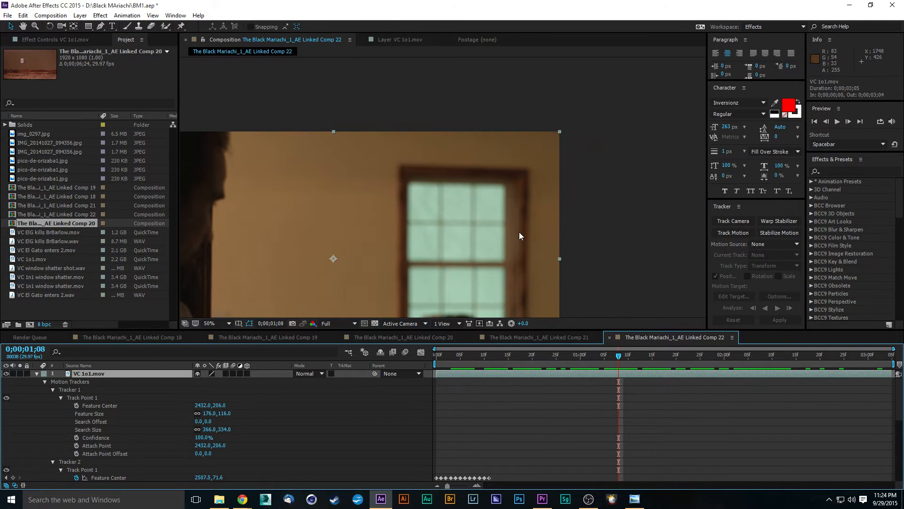
scroll(519, 233, "up", 1)
scroll(538, 239, "down", 2)
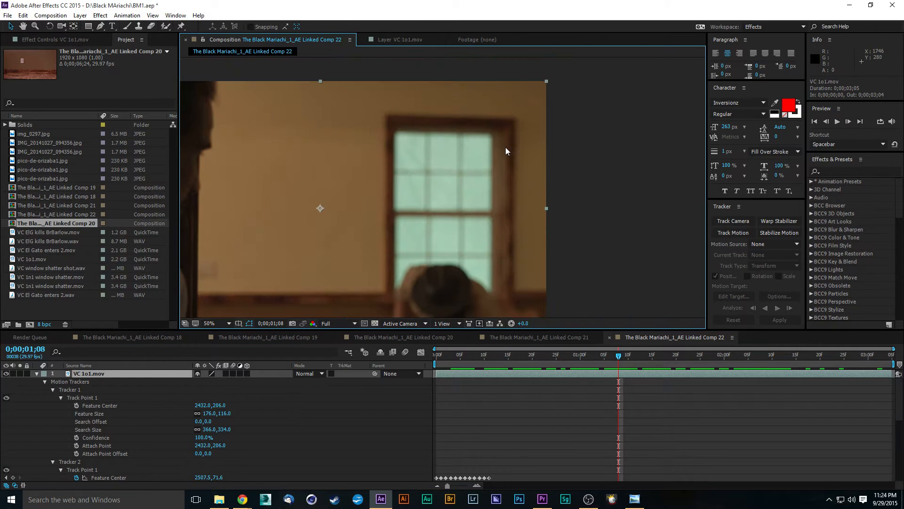
left_click_drag(558, 360, 724, 344)
key("space")
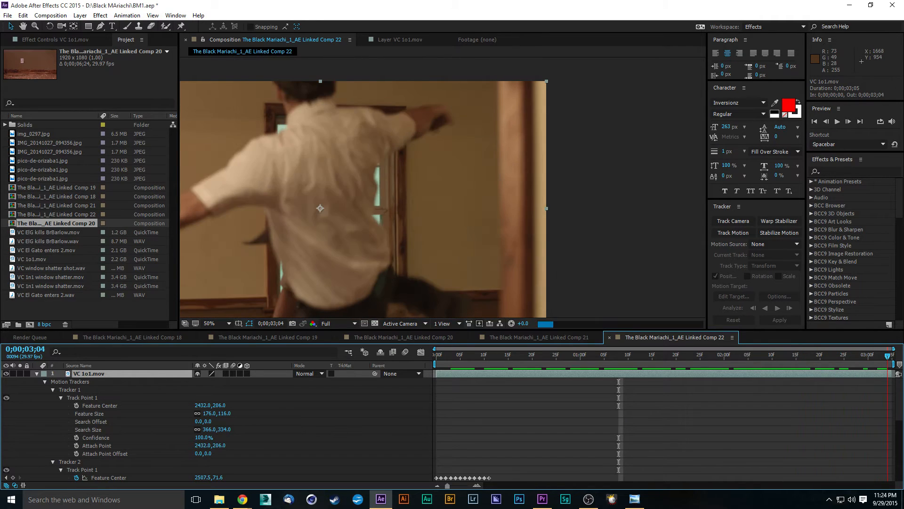
left_click_drag(887, 355, 609, 373)
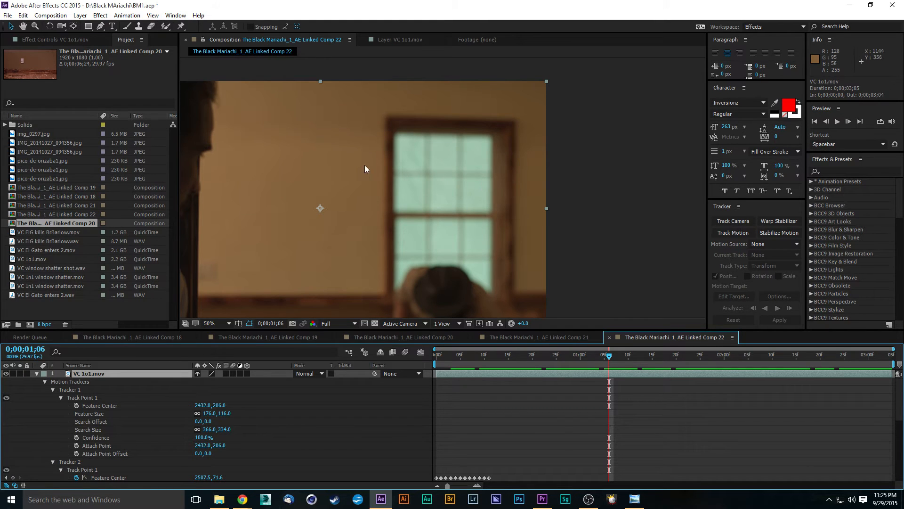
left_click_drag(364, 165, 385, 93)
left_click_drag(420, 136, 447, 179)
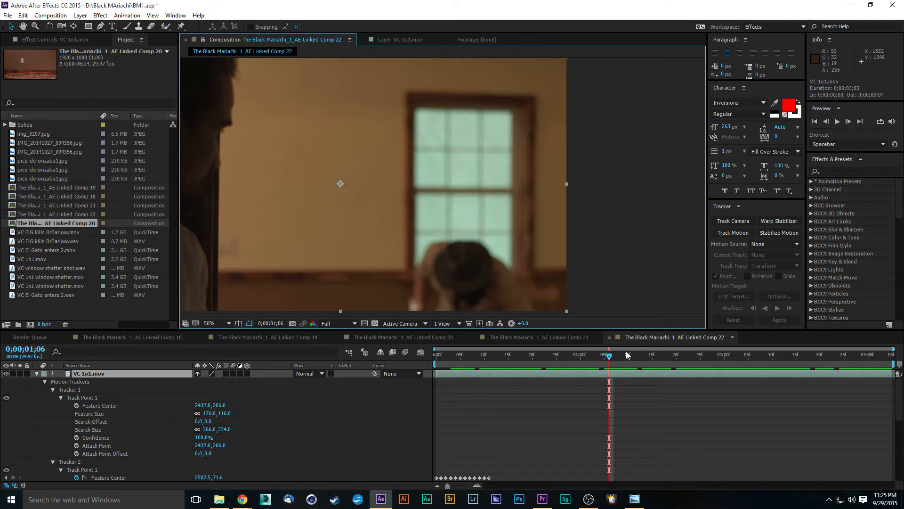
left_click_drag(615, 358, 719, 347)
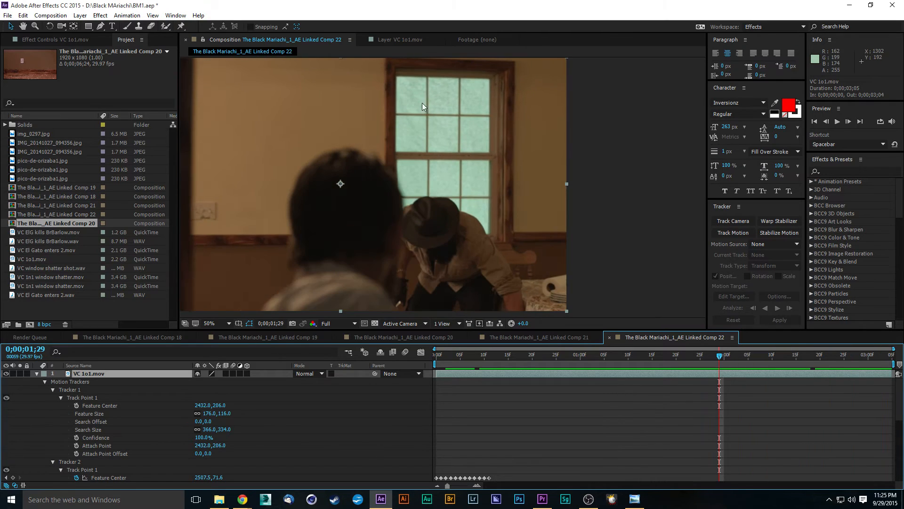
- Return to 0:00:00:00, where the window's upper-left corner is in frame, and add a new null object
key("space")
left_click_drag(420, 116, 418, 201)
left_click_drag(594, 360, 349, 365)
key("space")
left_click_drag(526, 238, 464, 233)
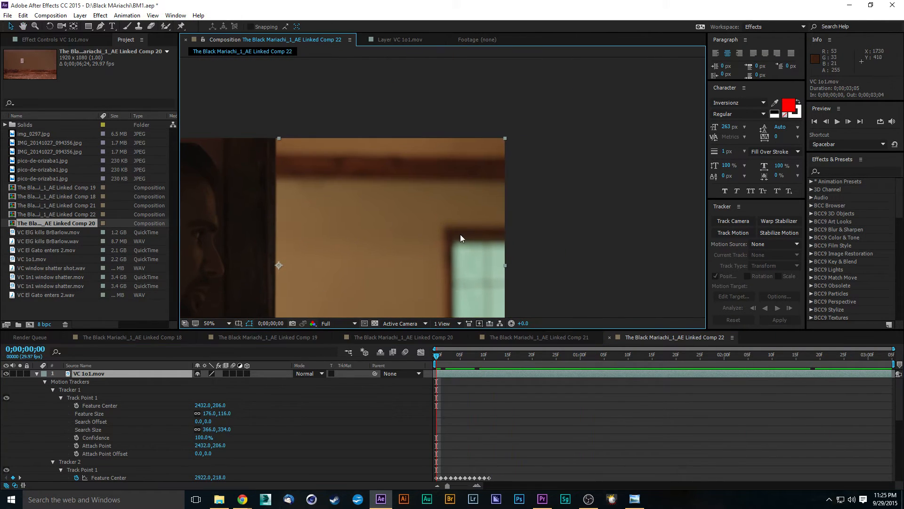
scroll(460, 235, "up", 1)
key("space")
left_click_drag(496, 306, 486, 218)
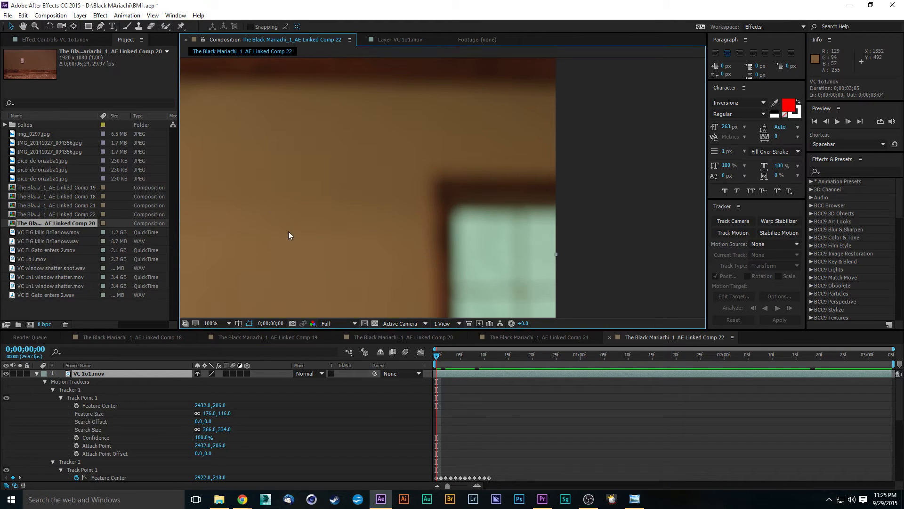
left_click(80, 15)
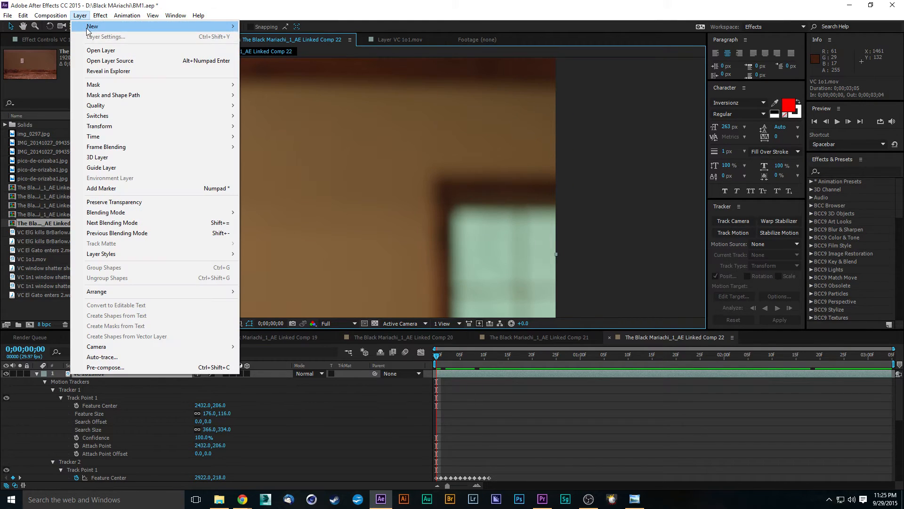
mouse_move(88, 29)
left_click(263, 68)
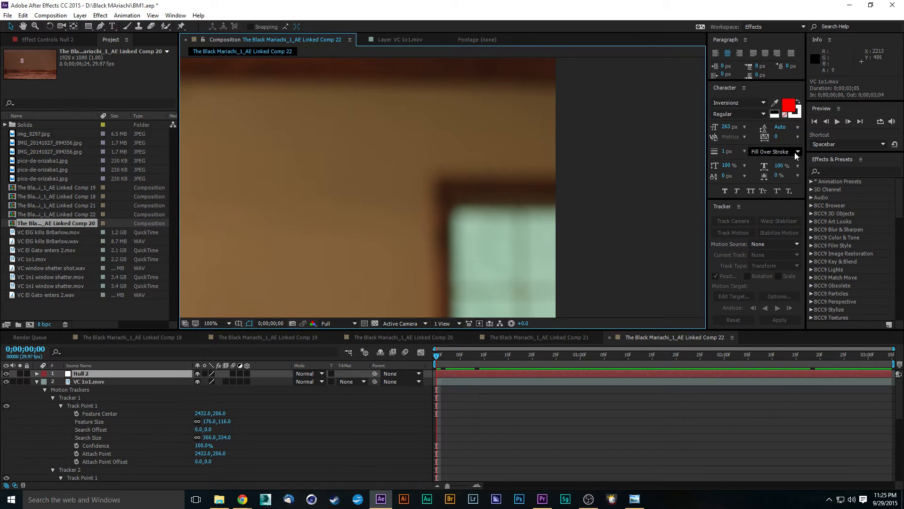
- Start a new motion track on VC 1o1.mov at 0:00:00:00, with an enlarged Track Point 1 on the window frame's upper-left corner
left_click(147, 381)
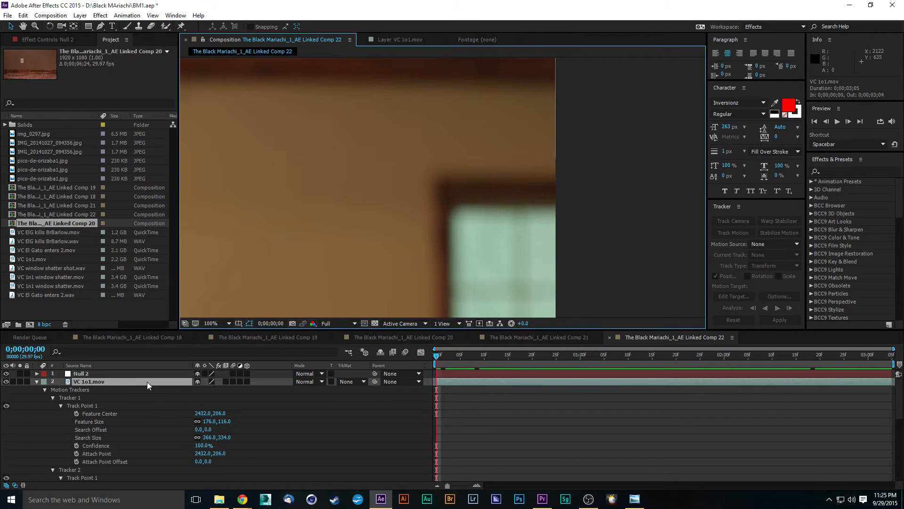
left_click(733, 233)
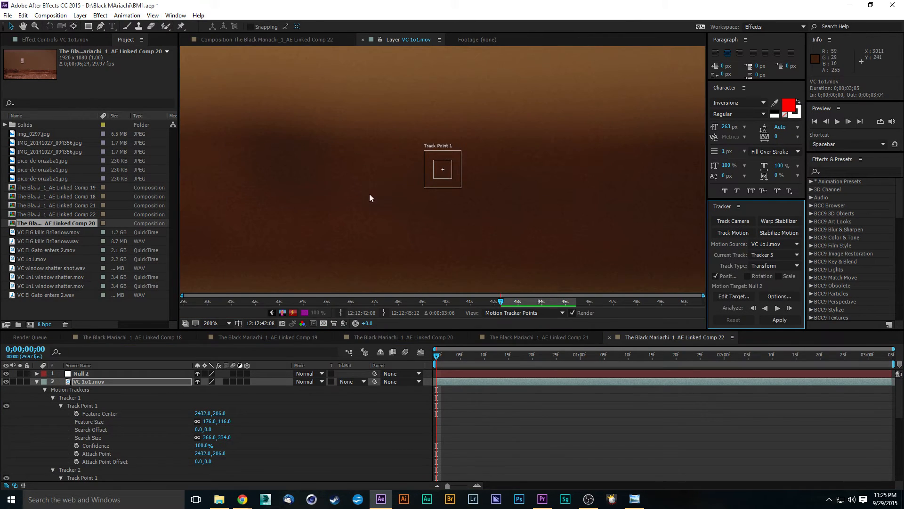
left_click(445, 173)
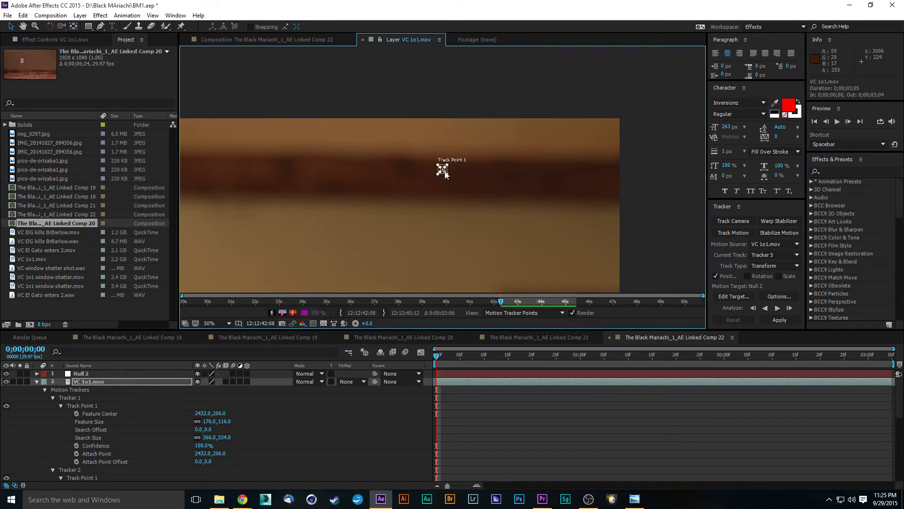
left_click_drag(445, 173, 465, 198)
left_click_drag(244, 187, 244, 186)
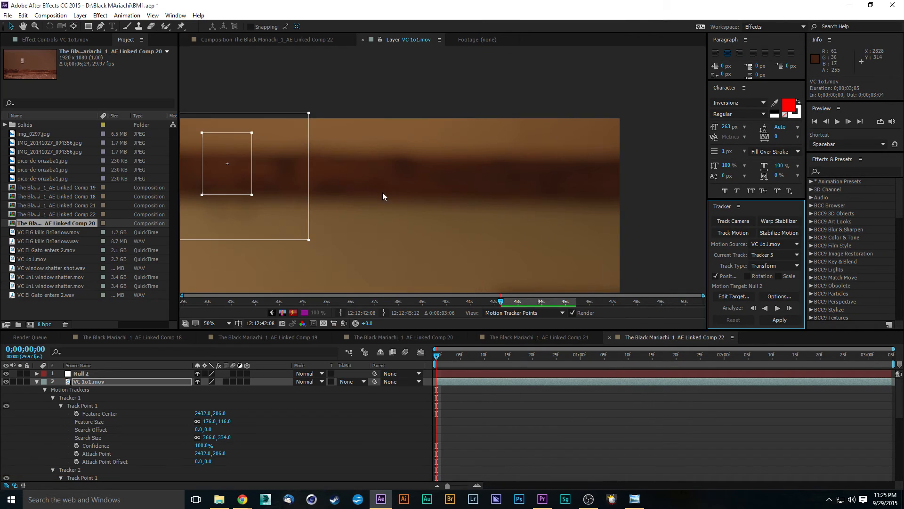
left_click_drag(382, 192, 526, 196)
scroll(452, 198, "down", 1)
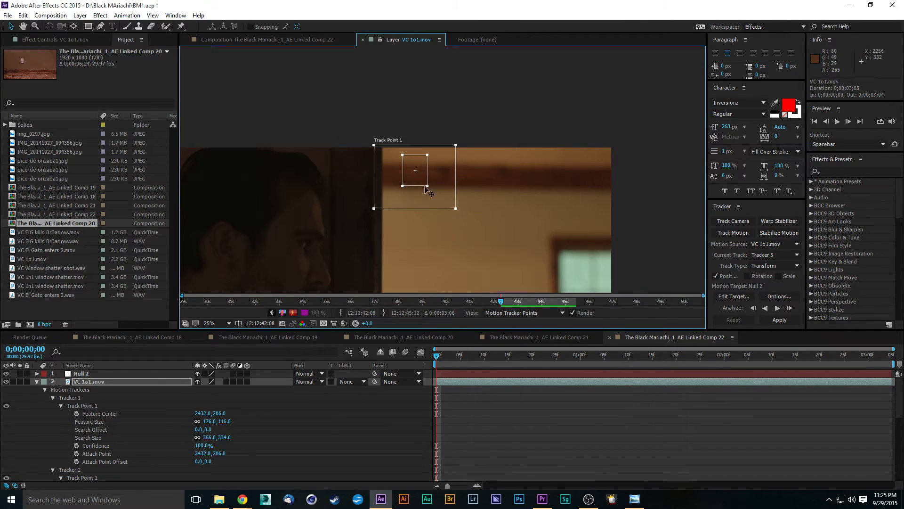
left_click_drag(423, 182, 568, 259)
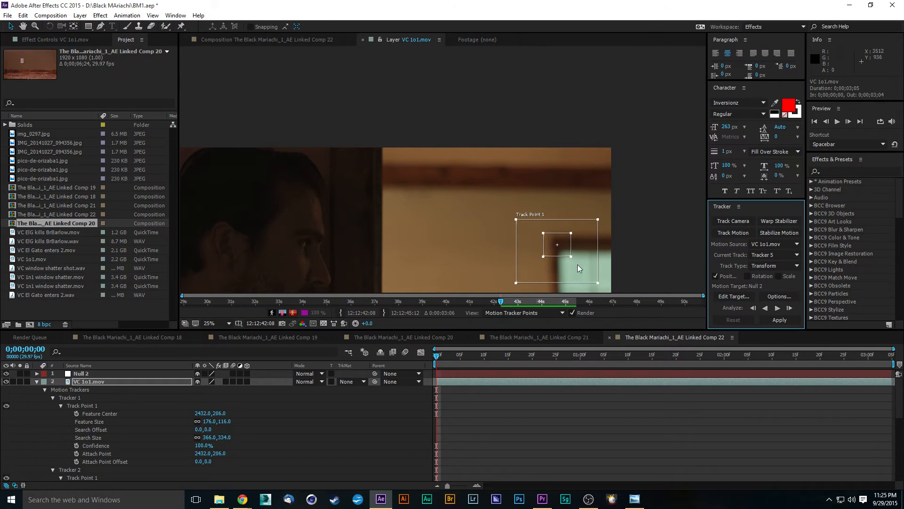
- Try a tighter search region for Track Point 1 around the window frame's upper-left corner and analyze the track forward
left_click_drag(597, 282, 574, 269)
right_click(579, 269)
left_click(575, 268)
scroll(577, 249, "up", 2)
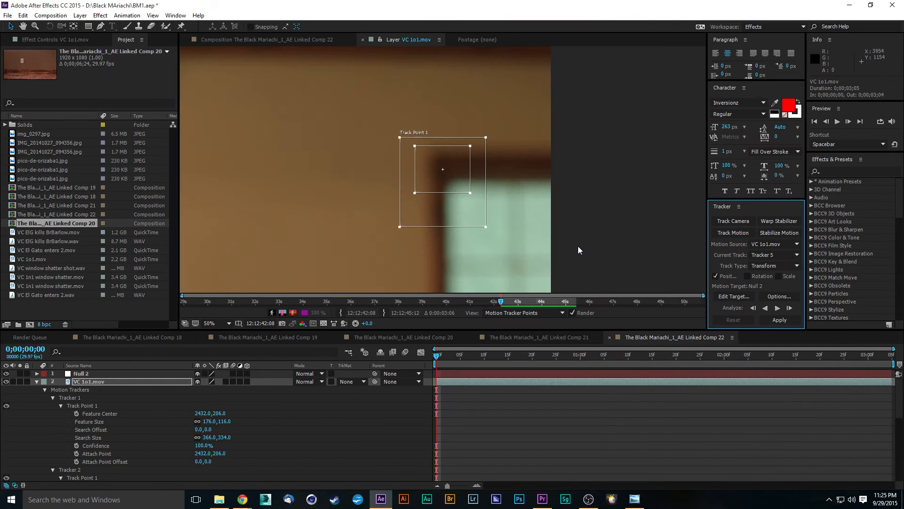
left_click_drag(484, 138, 480, 166)
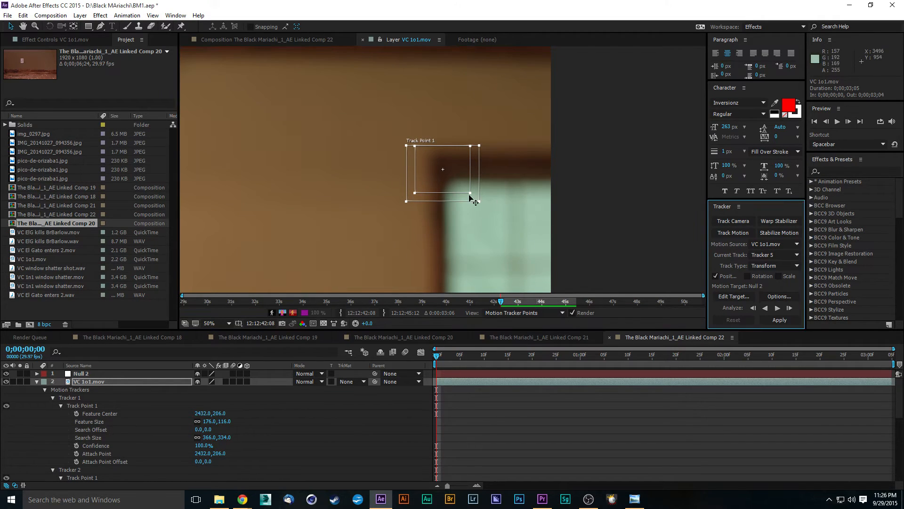
left_click(778, 308)
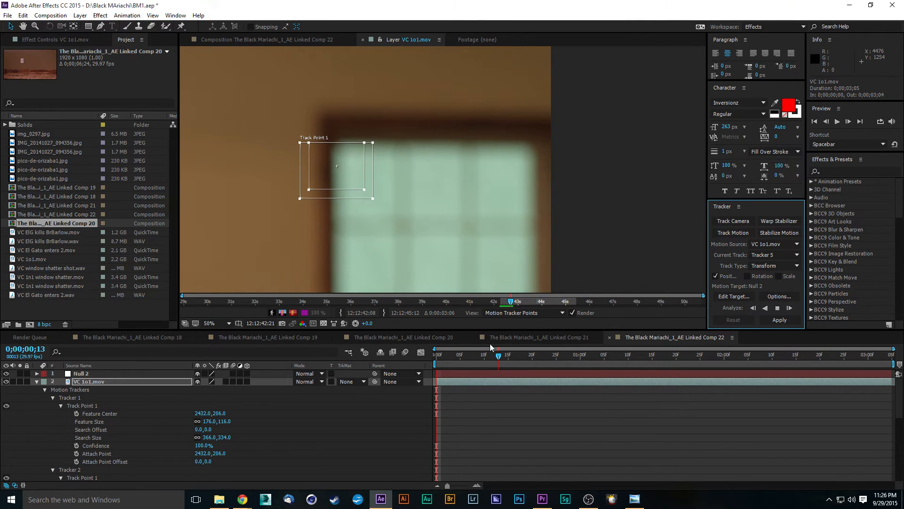
- Reset the track at 0:00:00:00, enlarge Track Point 1's feature and search regions around the window frame's corner, and analyze forward
left_click_drag(500, 356, 393, 364)
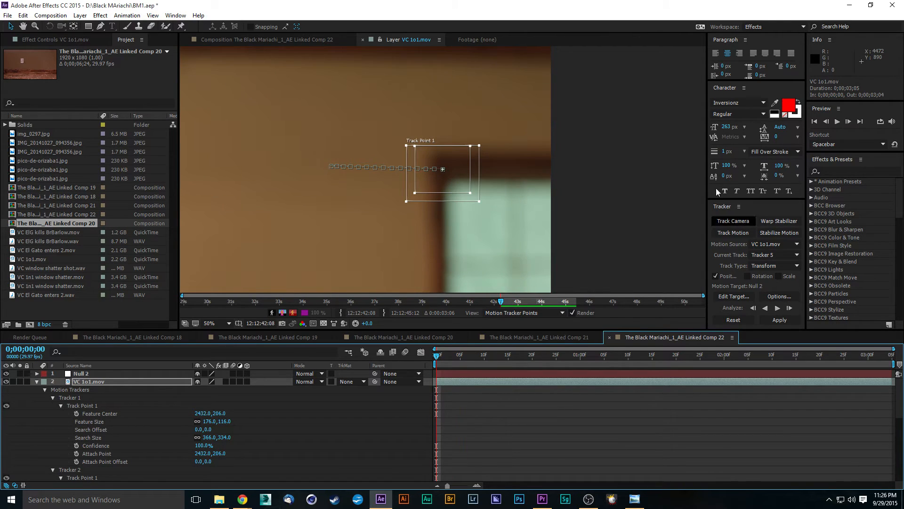
left_click(733, 319)
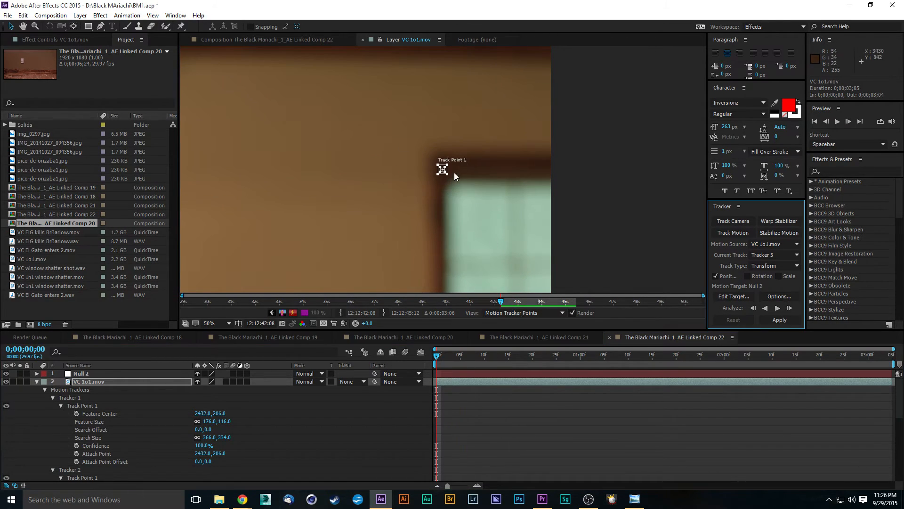
left_click_drag(447, 173, 470, 191)
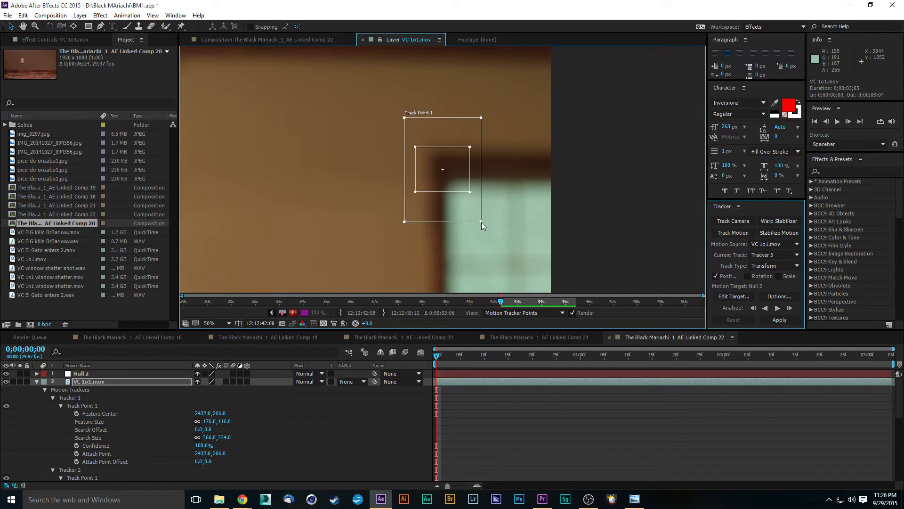
left_click_drag(481, 222, 487, 210)
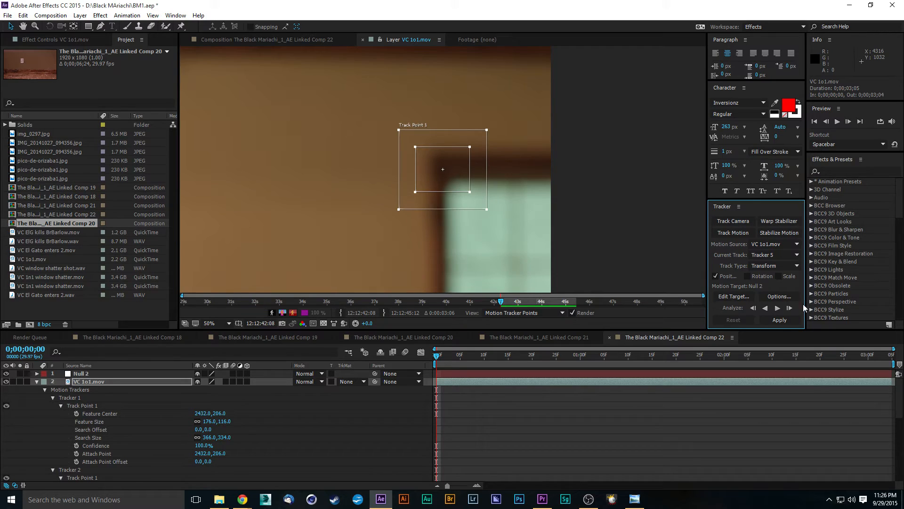
left_click(778, 307)
key("alt+Tab")
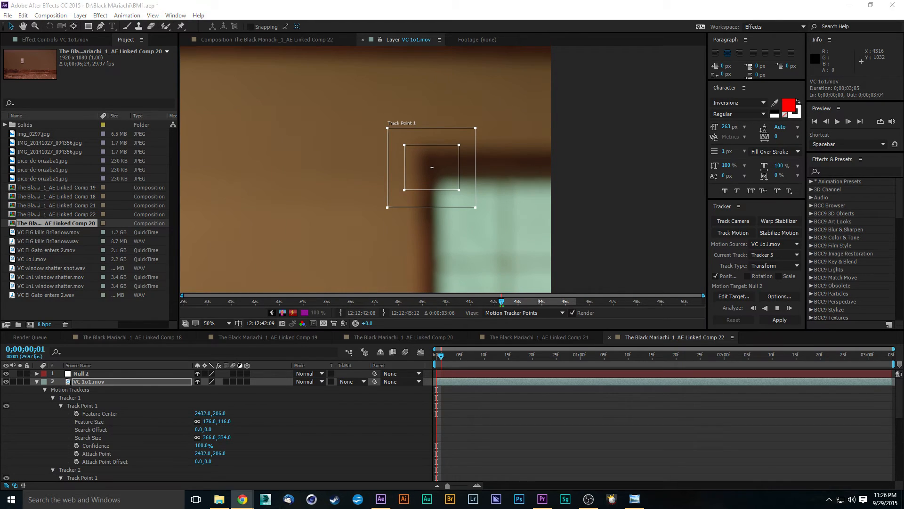
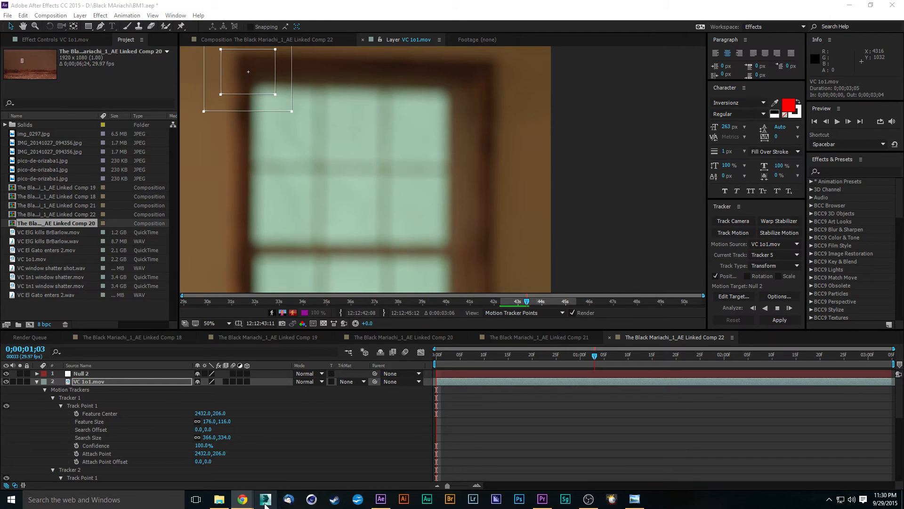
left_click(243, 500)
left_click(211, 460)
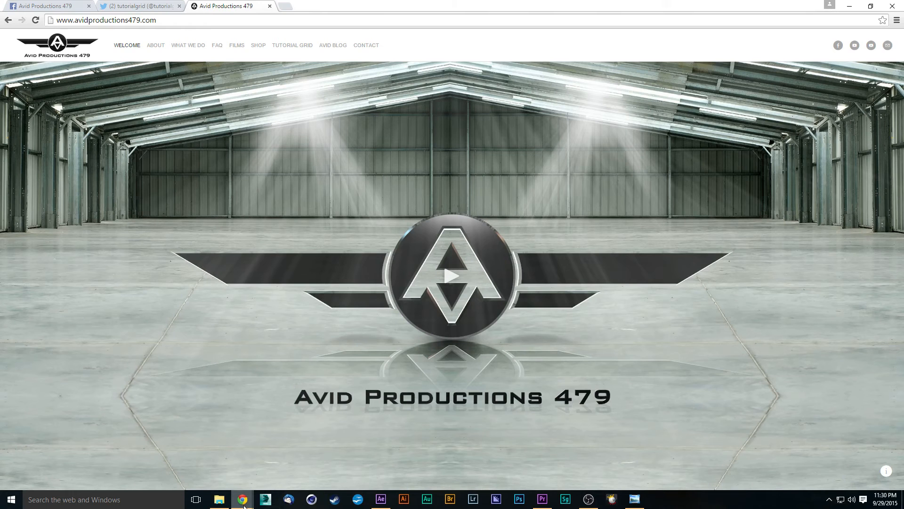
- Return to After Effects, pause the analysis at 0:00:01:04 to save the project, and resume tracking forward
left_click(381, 498)
left_click(777, 308)
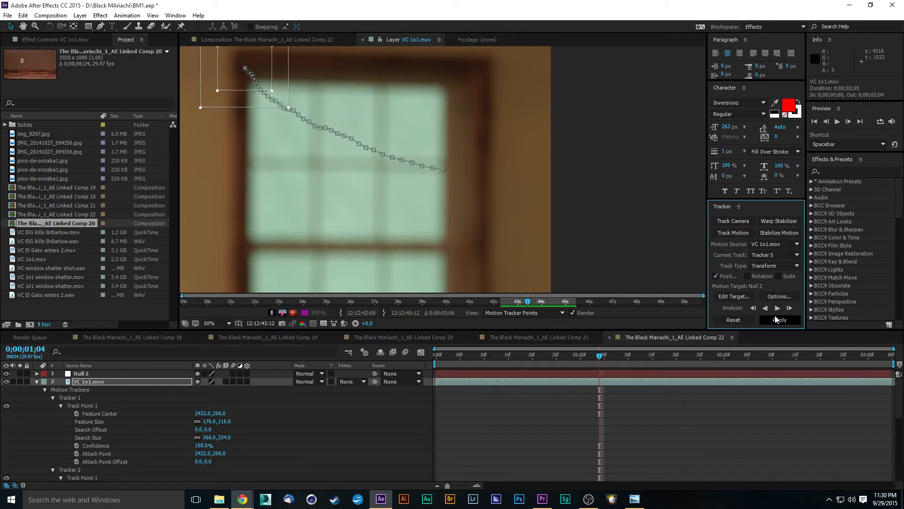
key("ctrl+s")
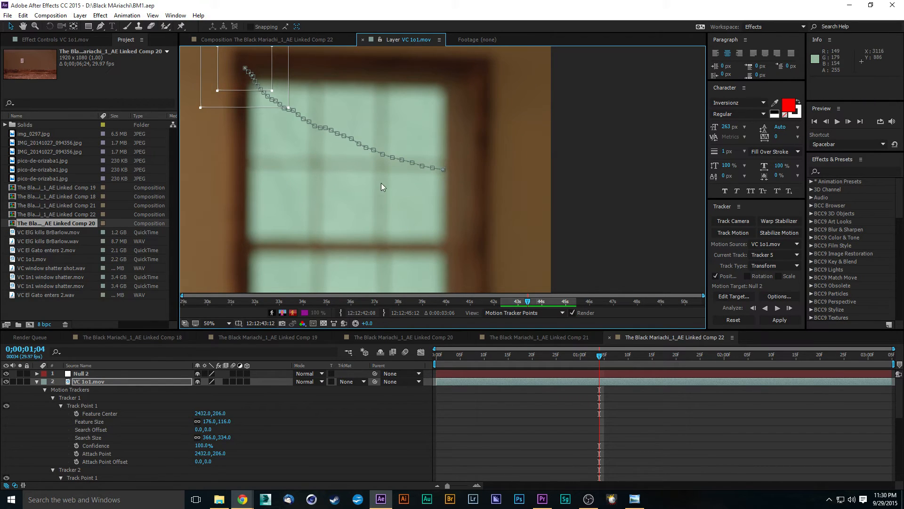
left_click_drag(380, 183, 535, 263)
scroll(454, 183, "down", 2)
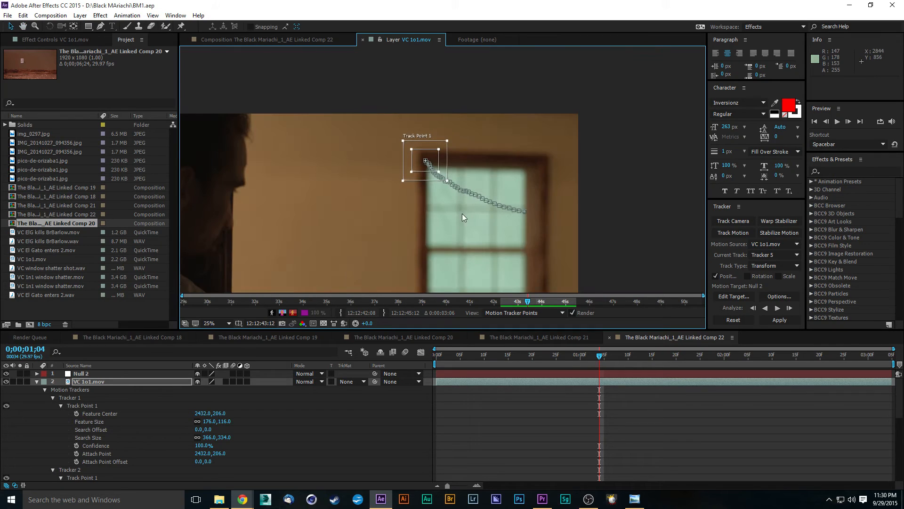
left_click_drag(462, 213, 543, 197)
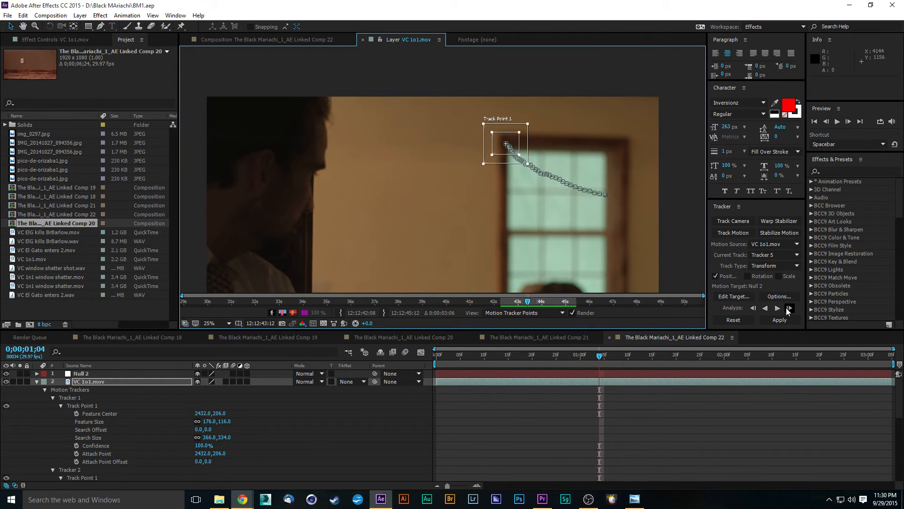
left_click(777, 308)
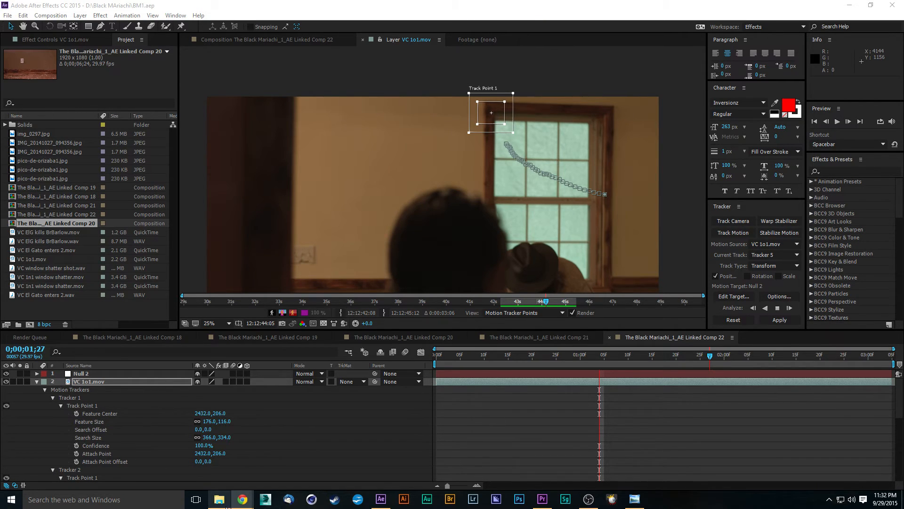
mouse_move(242, 499)
left_click(216, 459)
left_click(381, 497)
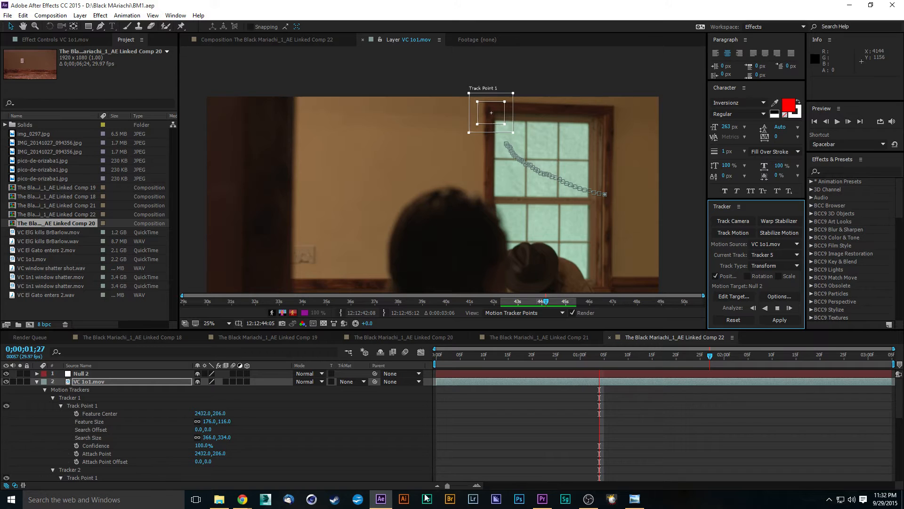
- Stop the analysis at 0:00:01:27 and restart it forward from that frame
left_click(778, 309)
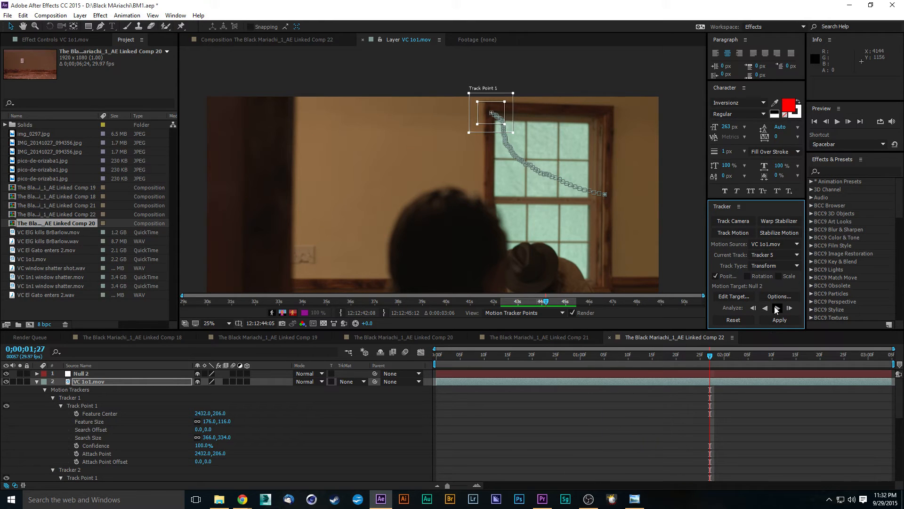
left_click(779, 308)
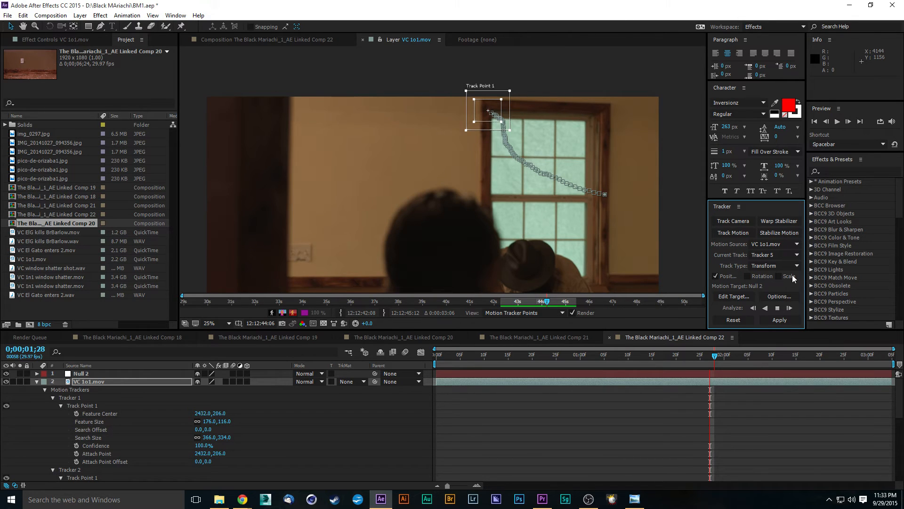
key("space")
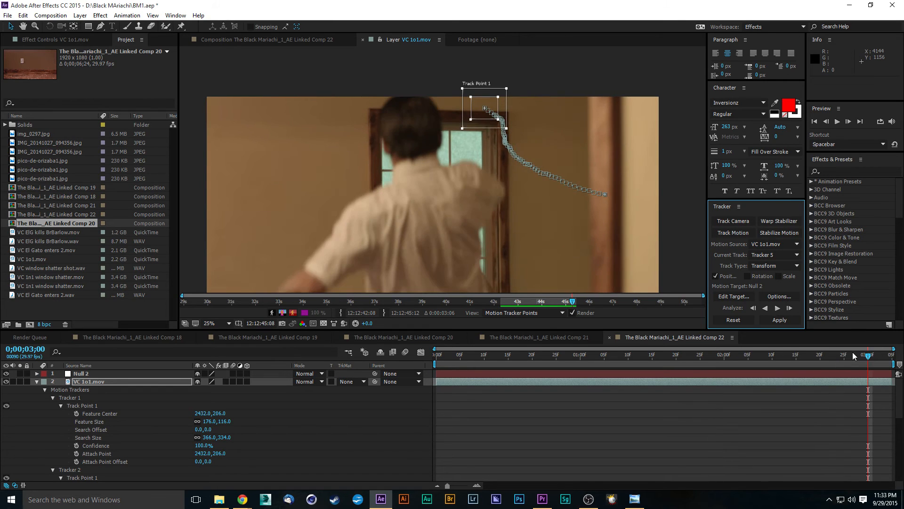
- At 0:00:01:29, shrink Track Point 1's feature and search regions around the window frame's corner and continue analyzing forward
left_click_drag(855, 356, 719, 365)
scroll(519, 106, "up", 4)
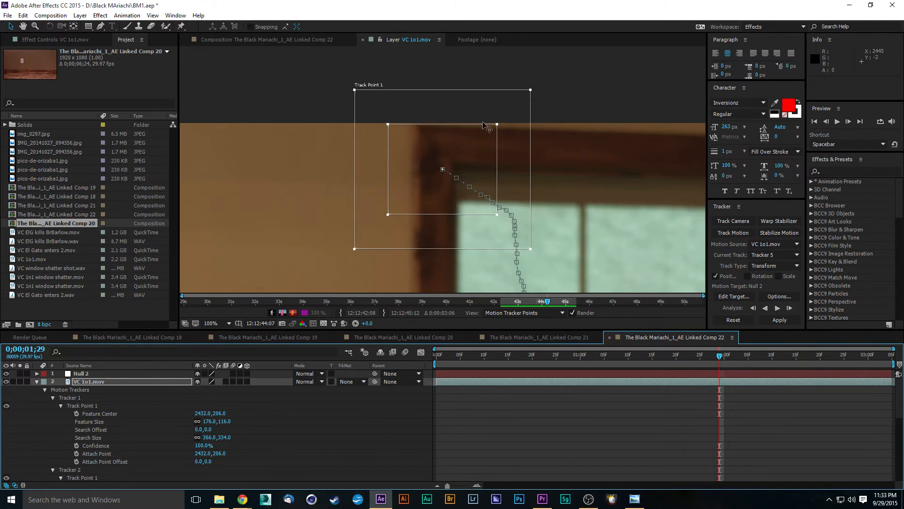
left_click_drag(486, 125, 493, 154)
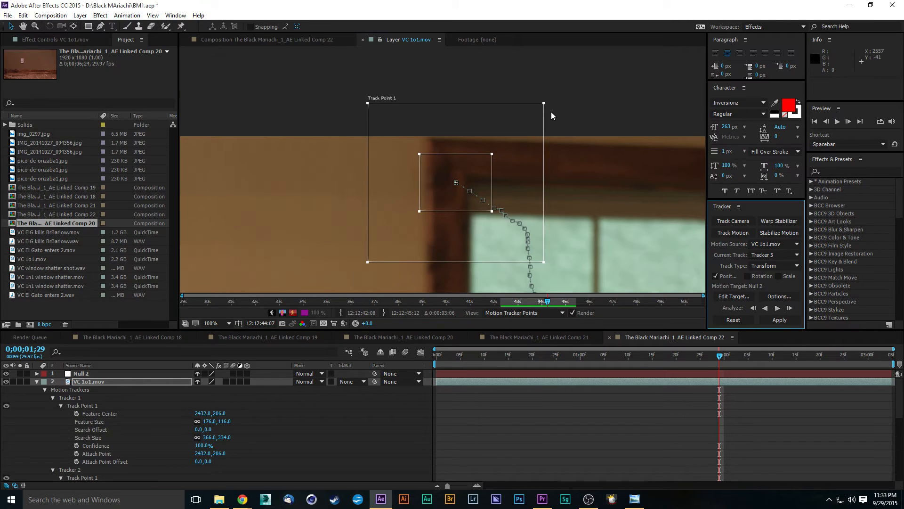
left_click_drag(544, 105, 514, 143)
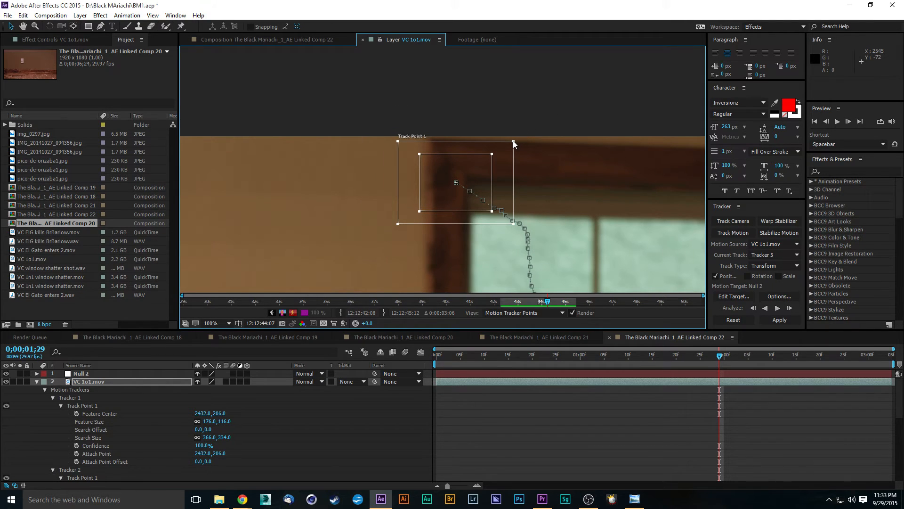
left_click(777, 308)
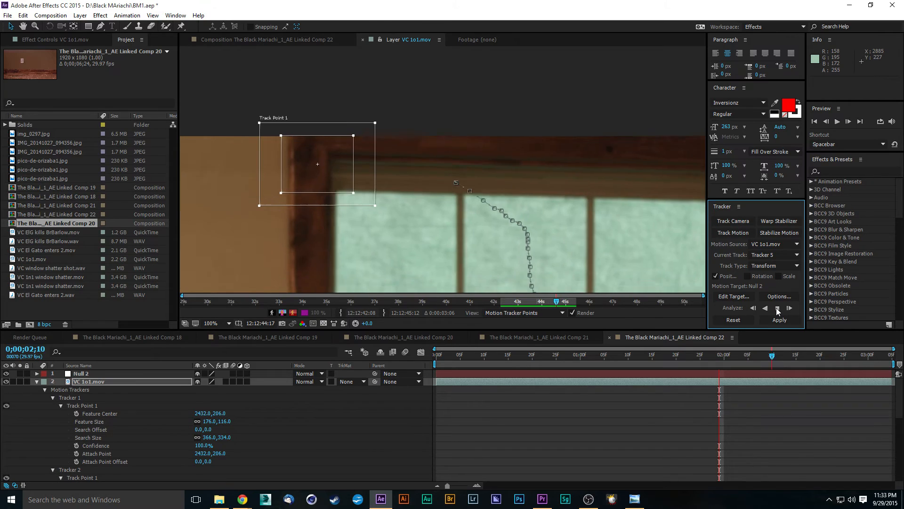
- Stop the analysis and go back to 0:00:02:08 to check Track Point 1 against the window frame's corner
left_click(777, 308)
left_click_drag(782, 358, 759, 360)
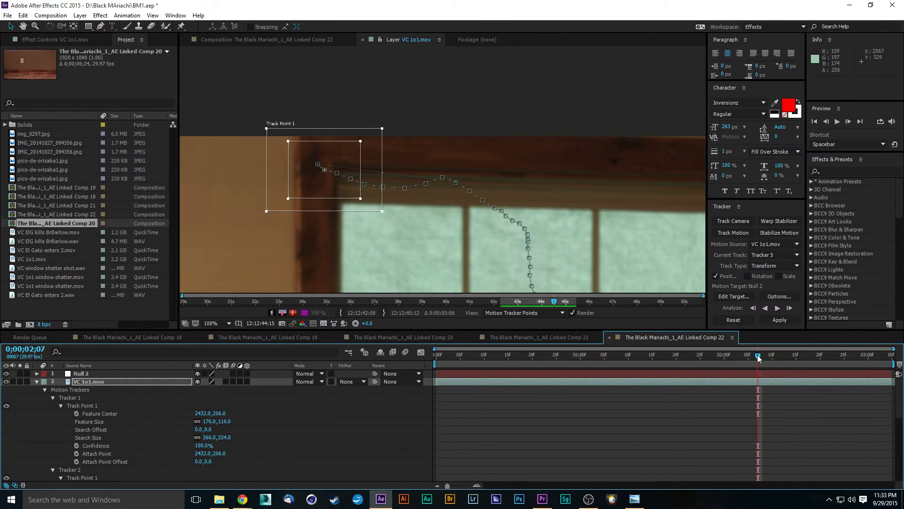
mouse_move(758, 358)
left_mouse_down()
mouse_move(721, 357)
mouse_move(784, 355)
mouse_move(696, 347)
mouse_move(761, 346)
left_mouse_up()
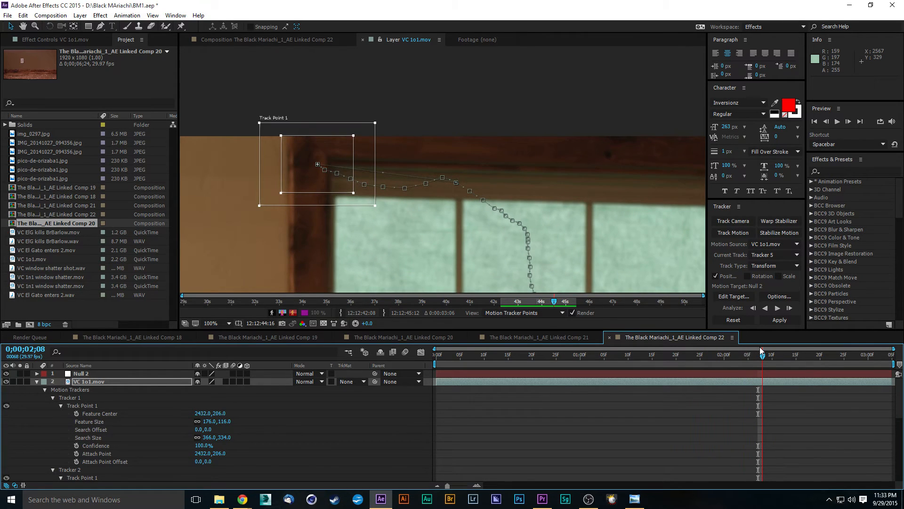
left_click(353, 136)
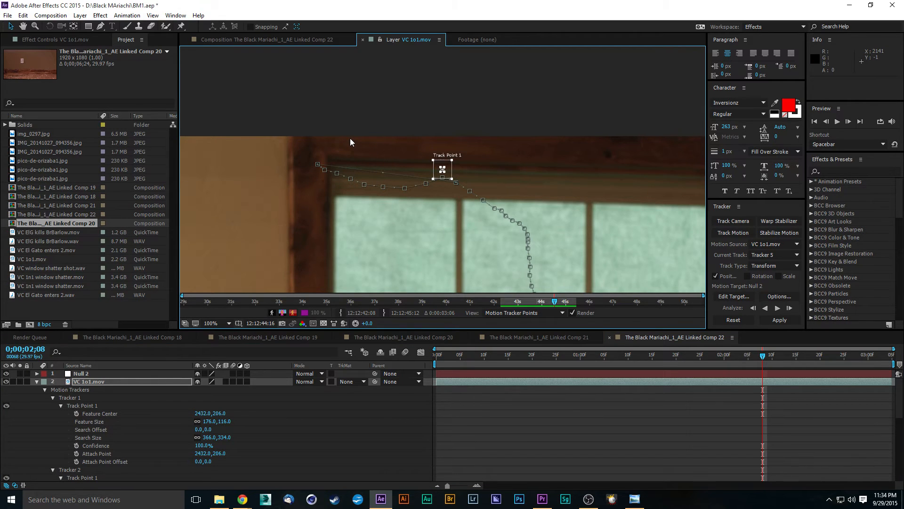
key("ctrl+z")
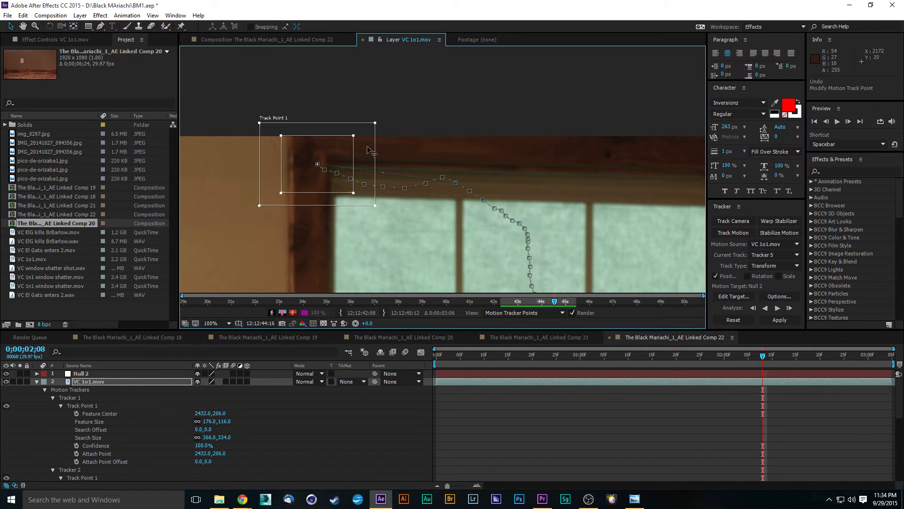
left_click(353, 137)
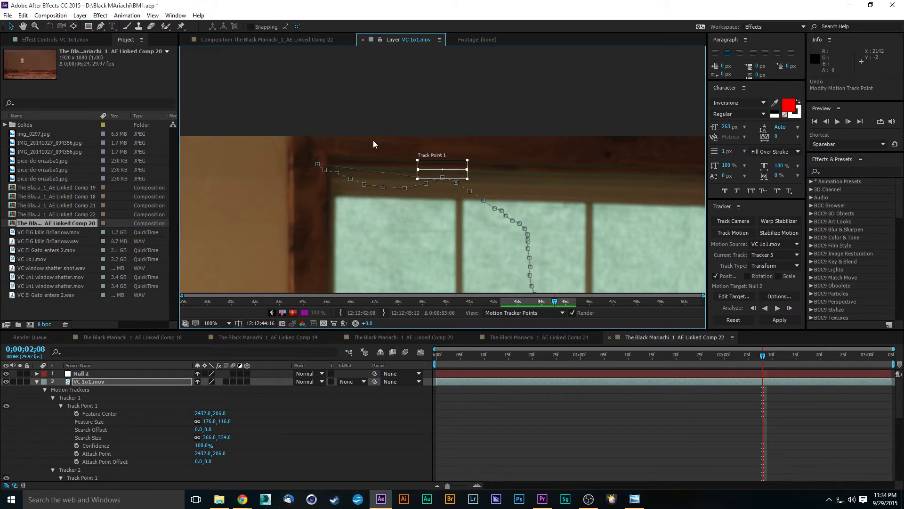
key("ctrl+z")
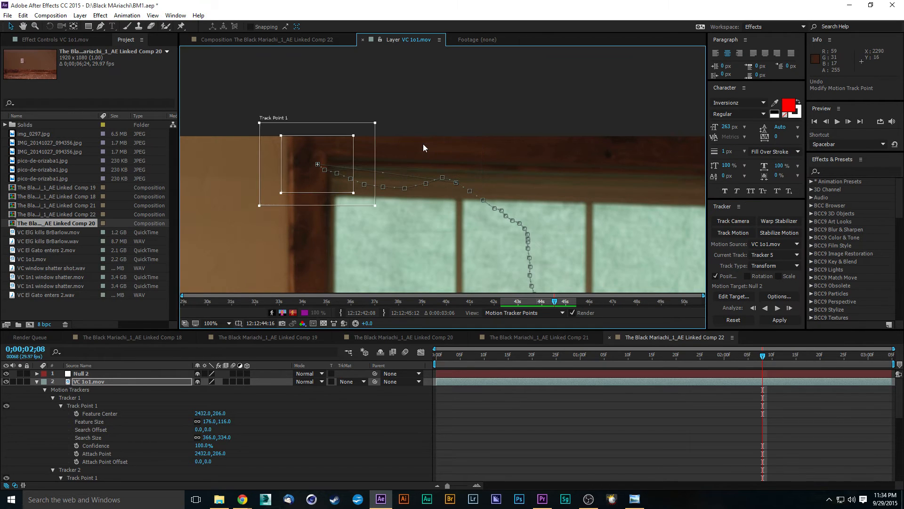
- Reposition Track Point 1 of VC 1o1.mov onto the window frame's upper-left corner at 0:00:02:08
left_click(769, 382)
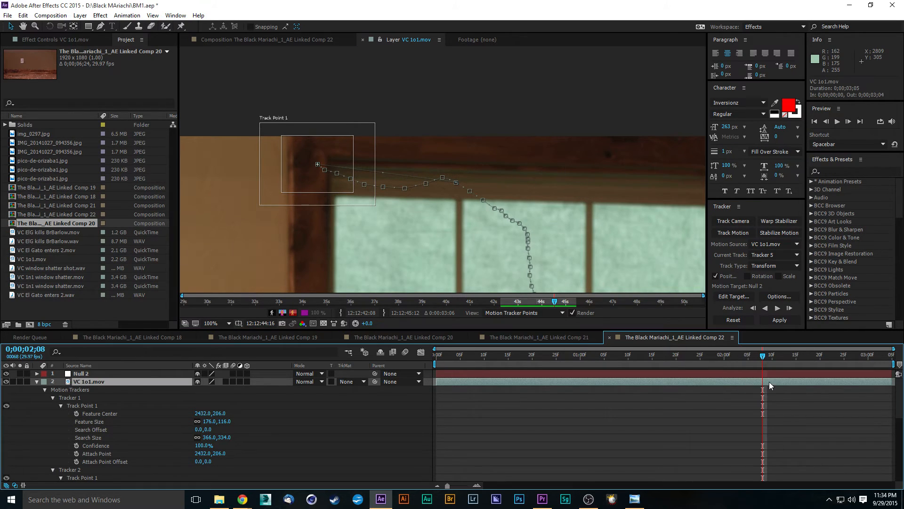
left_click(342, 162)
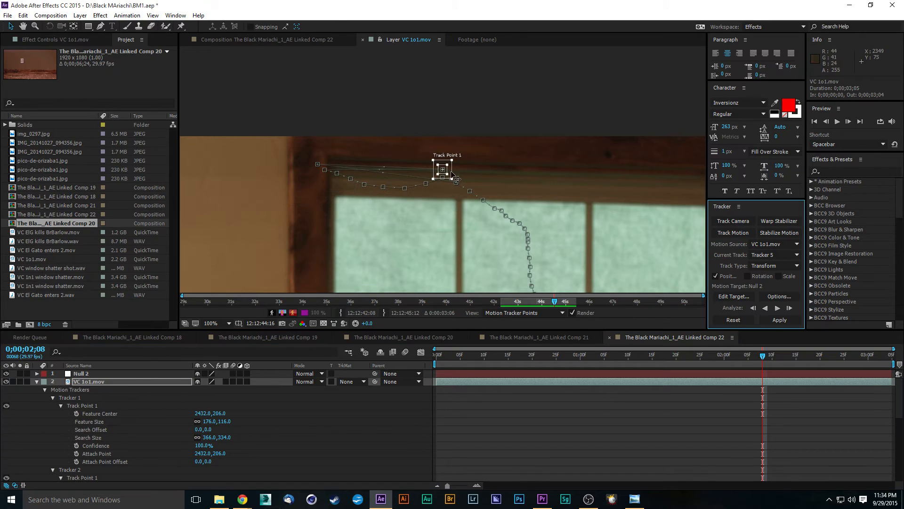
left_click_drag(447, 176, 321, 147)
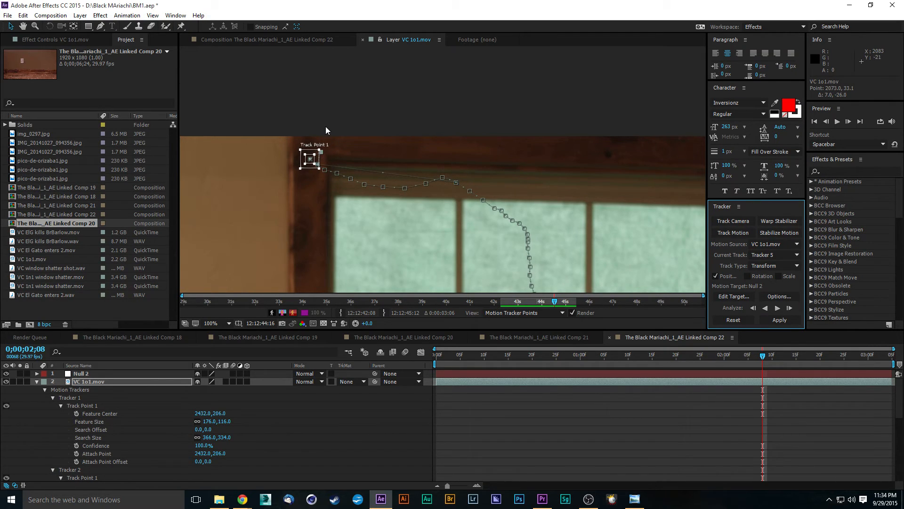
- Step through the frames between 0:00:02:13 and 0:00:01:27 to examine how Track Point 1 follows the window frame's corner
left_click(326, 127)
key("Page_Down")
key("Page_Down")
key("Page_Down")
key("Page_Up")
key("Page_Up")
key("Page_Up")
key("Page_Up")
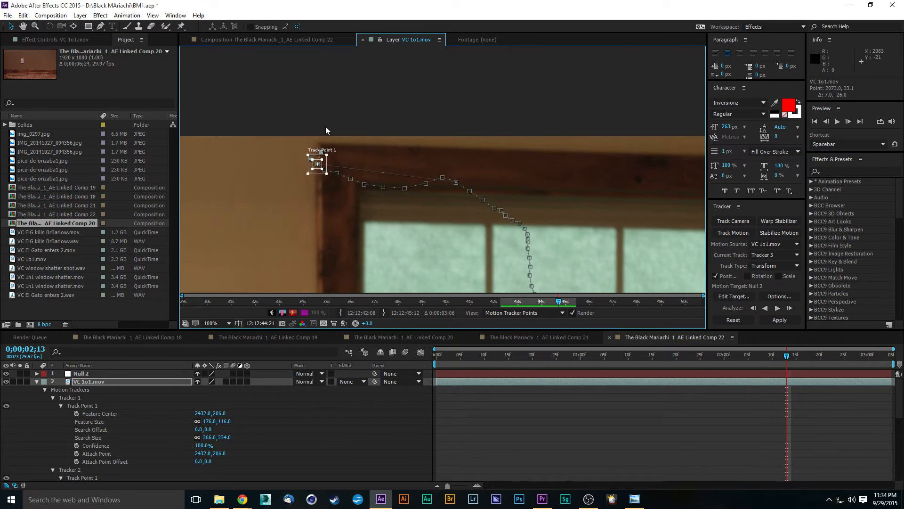
key("Page_Up")
key("Page_Up")
key("Page_Up")
key("Page_Up")
key("Page_Up")
key("Page_Up")
key("Page_Up")
key("Page_Up")
key("Page_Up")
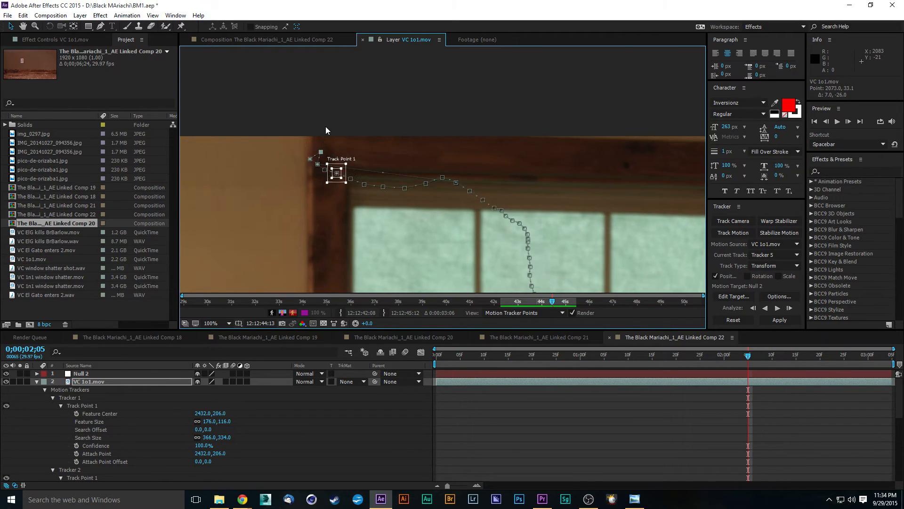
key("Page_Up")
key("Page_Up")
key("Page_Up")
key("Page_Up")
key("Page_Up")
key("Page_Up")
key("Page_Up")
key("Page_Up")
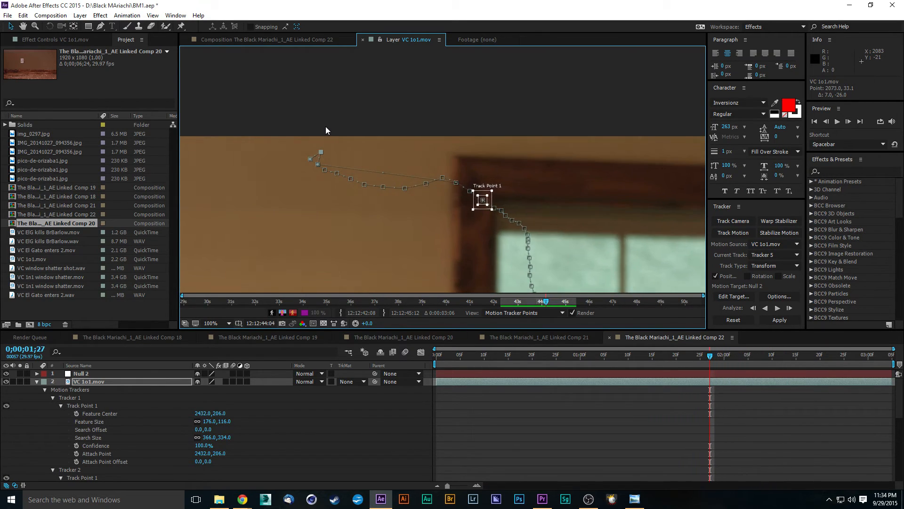
- Step through the frames between 0:00:01:22 and 0:00:02:09 to examine where Track Point 1 drifts from the window frame's corner
key("Page_Down")
key("Page_Down")
key("Page_Down")
key("Page_Down")
key("Page_Down")
key("Page_Down")
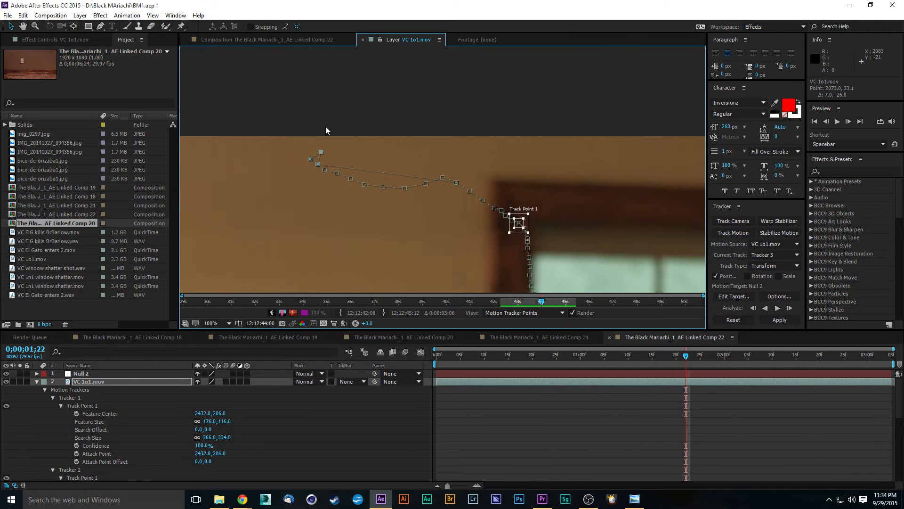
key("Page_Down")
key("Page_Down")
key("Page_Down")
key("Page_Down")
key("Page_Down")
key("Page_Down")
key("Page_Down")
key("Page_Down")
key("Page_Down")
key("Page_Down")
key("Page_Down")
key("Page_Down")
key("Page_Down")
key("Page_Down")
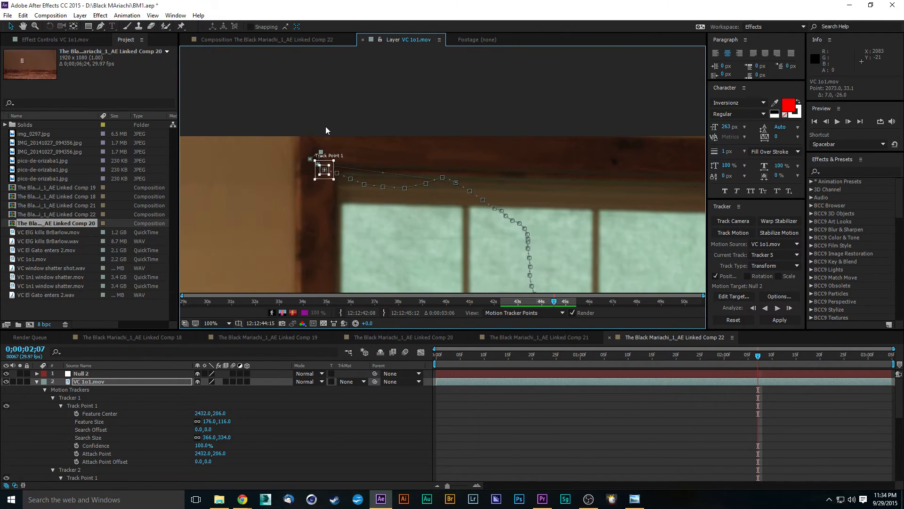
key("Page_Up")
key("Page_Up")
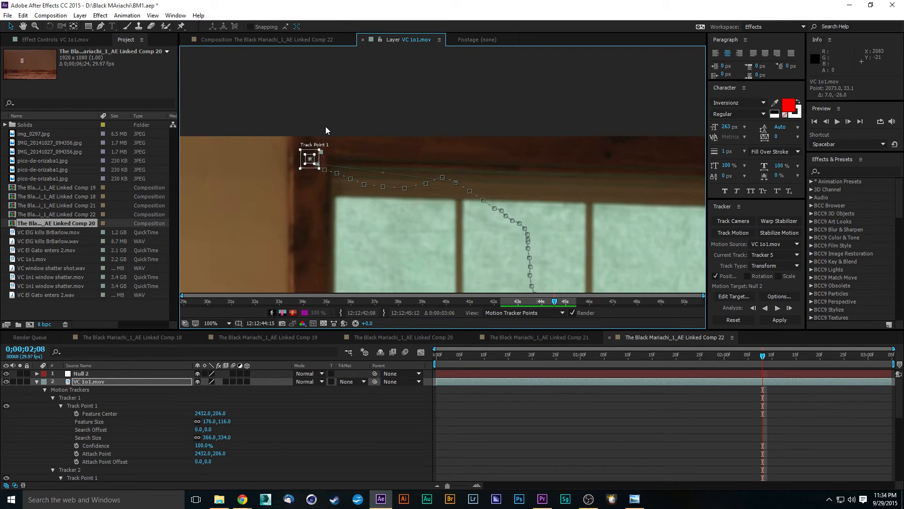
key("Page_Up")
key("Page_Up")
key("Page_Down")
key("Page_Down")
key("Page_Down")
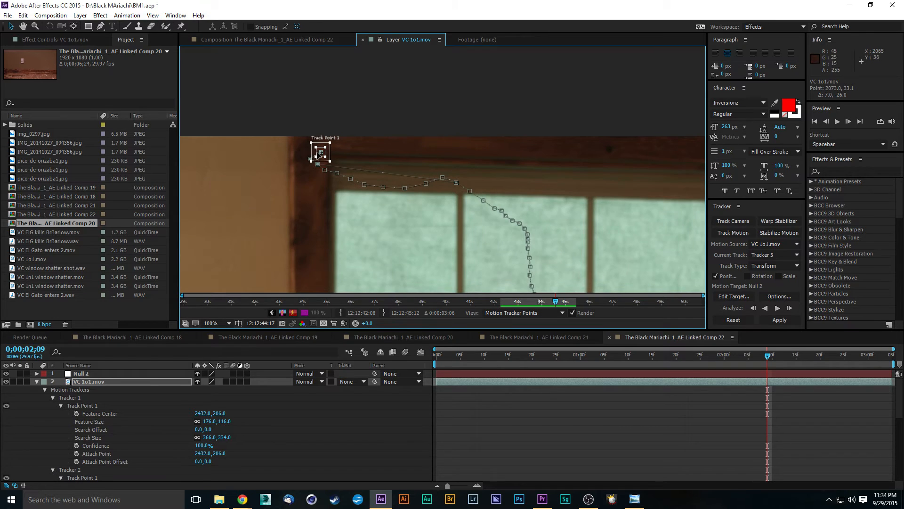
key("Page_Up")
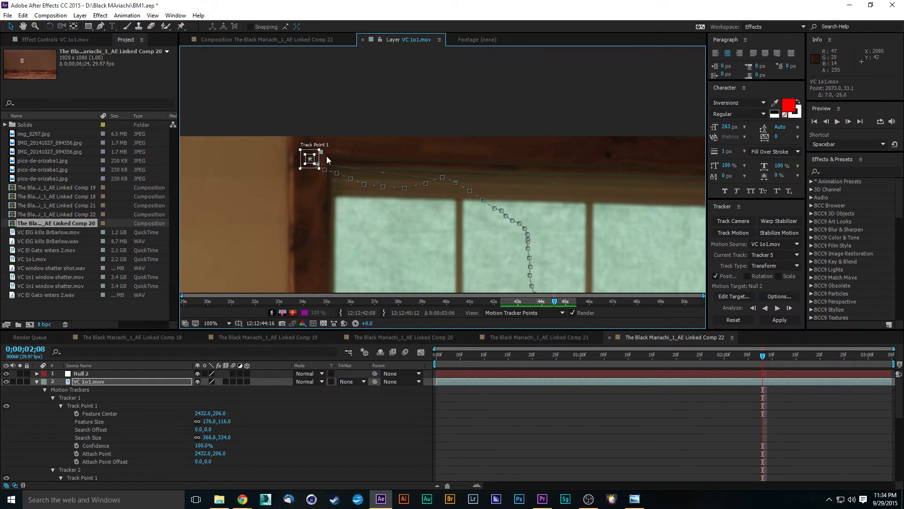
- Delete Track Point 1's stray motion-path keyframe just up and right of its position at 0:00:02:08
left_click(317, 162)
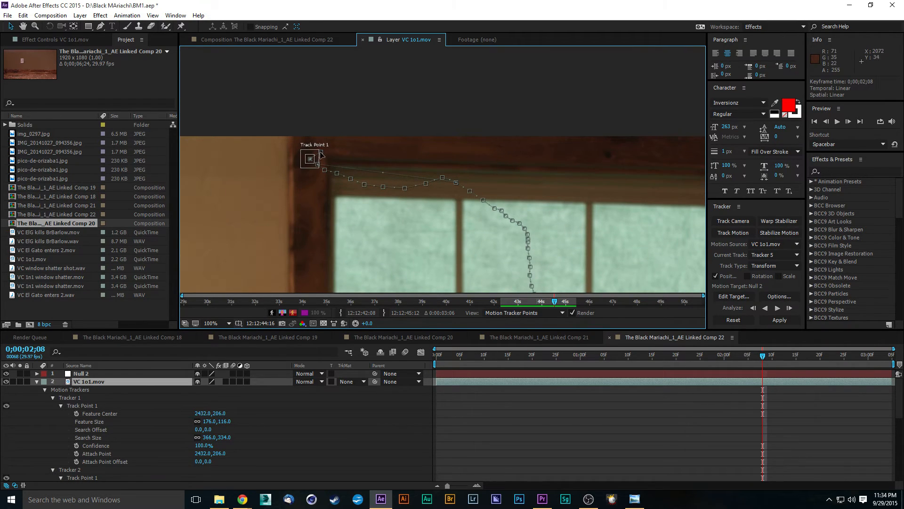
left_click(321, 154)
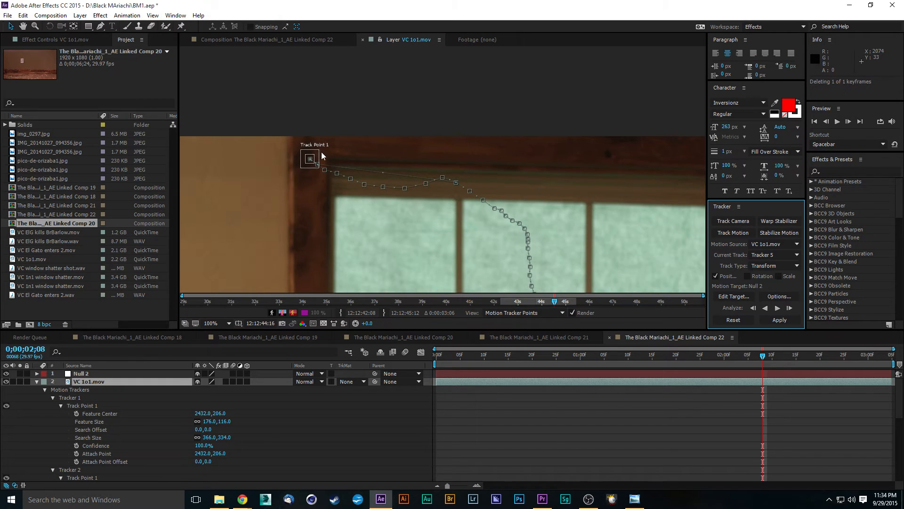
key("Delete")
- Delete the stacked Track Point 1 keyframes past 0:00:02:08 that sit in one spot over the window frame's upper beam
left_click(455, 183)
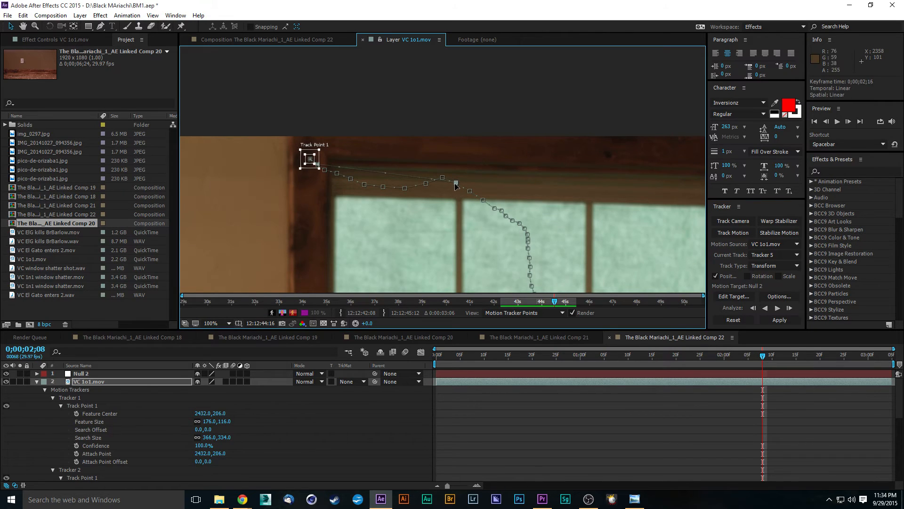
key("Delete")
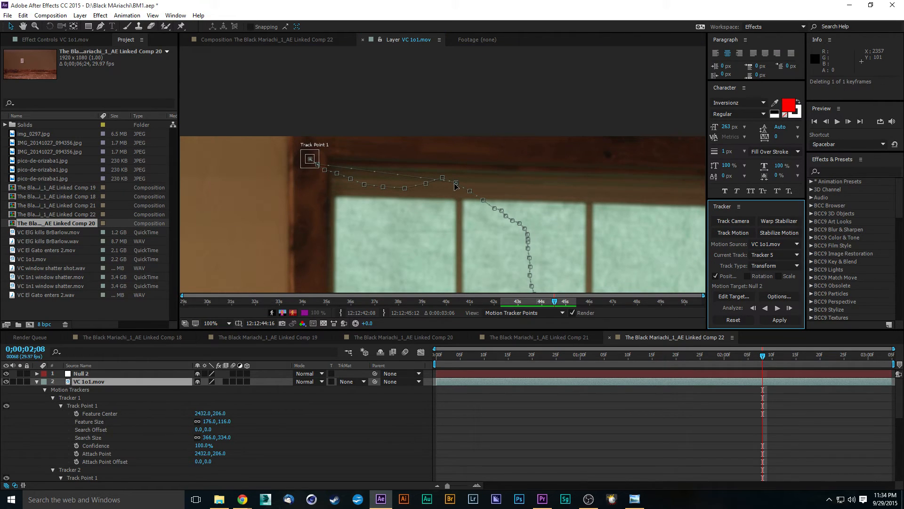
left_click(456, 184)
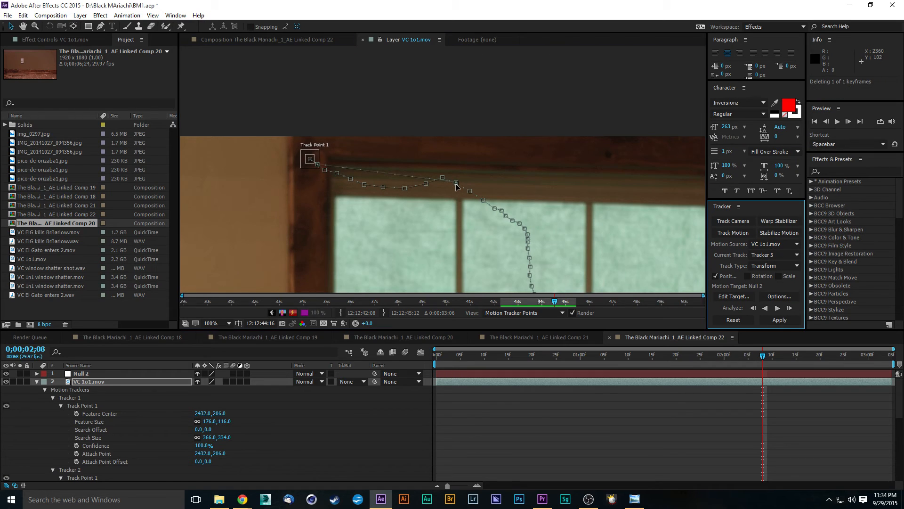
key("Delete")
left_click(455, 184)
key("Delete")
left_click(456, 183)
key("Delete")
left_click(455, 184)
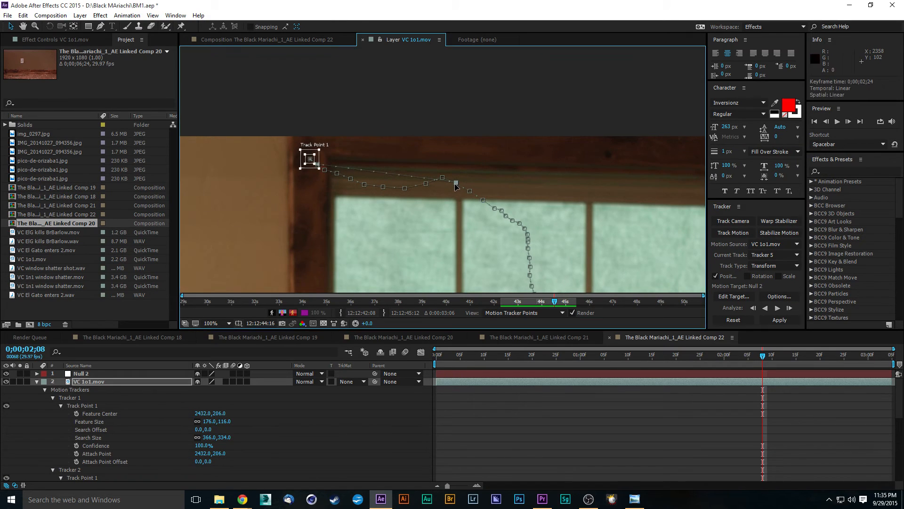
key("Delete")
left_click(455, 184)
key("Delete")
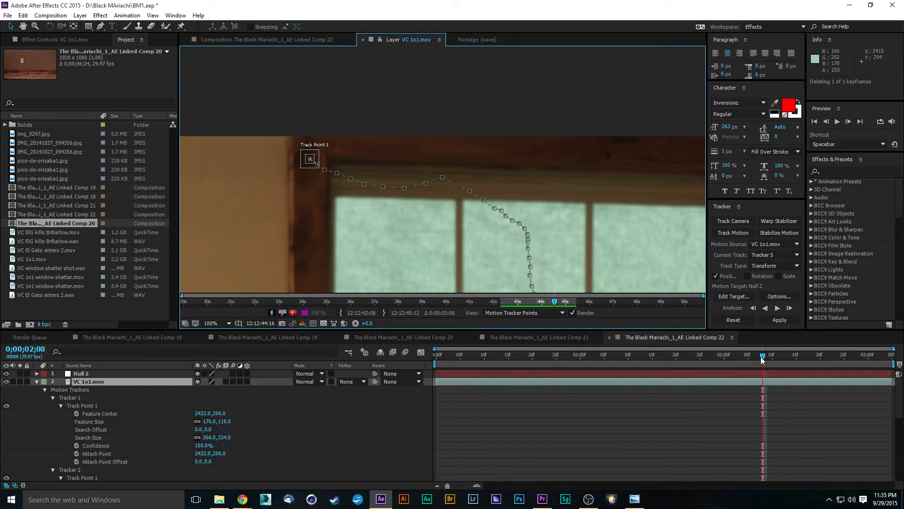
mouse_move(763, 355)
left_mouse_down()
mouse_move(724, 358)
mouse_move(763, 359)
left_mouse_up()
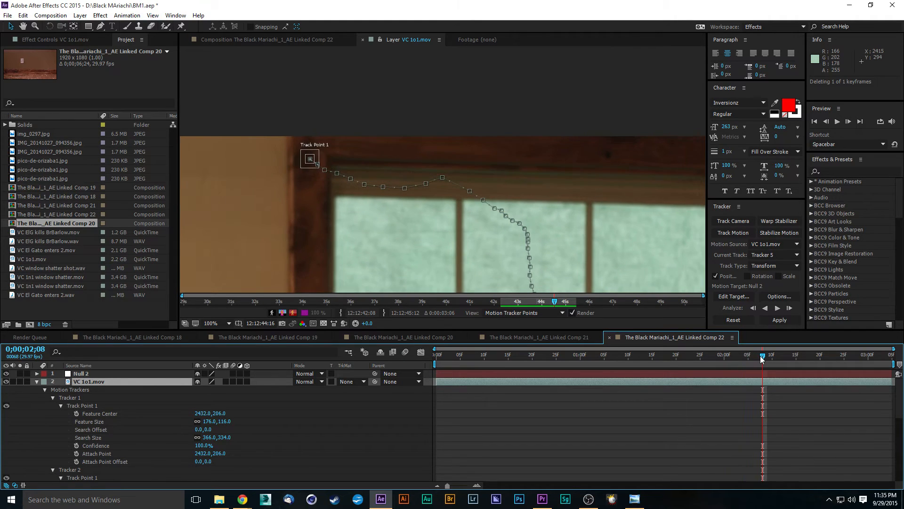
left_click(316, 165)
left_click_drag(315, 167, 322, 173)
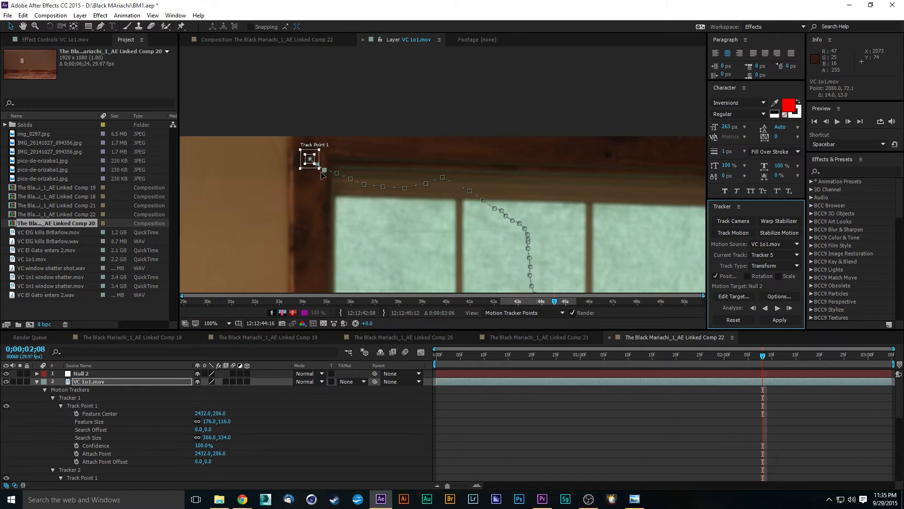
key("ctrl+z")
left_click(314, 184)
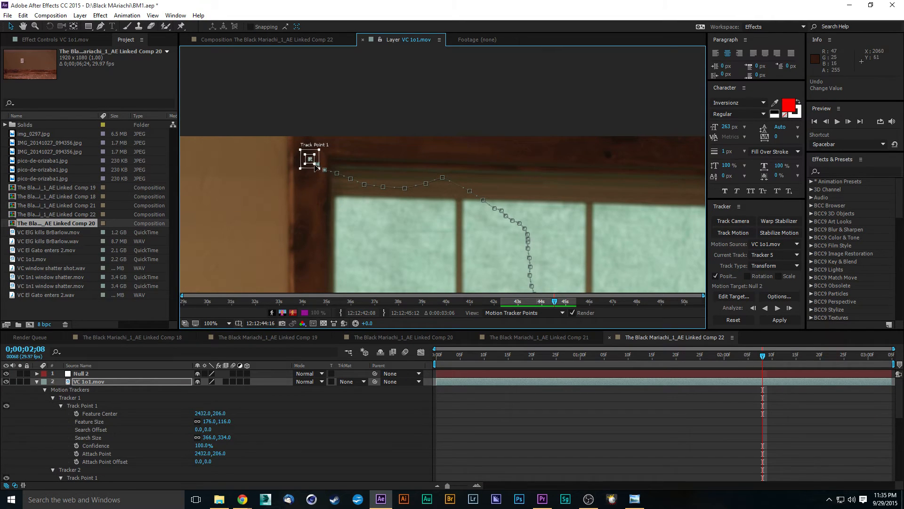
left_click(316, 165)
mouse_move(316, 165)
left_mouse_down()
mouse_move(323, 174)
mouse_move(315, 164)
left_mouse_up()
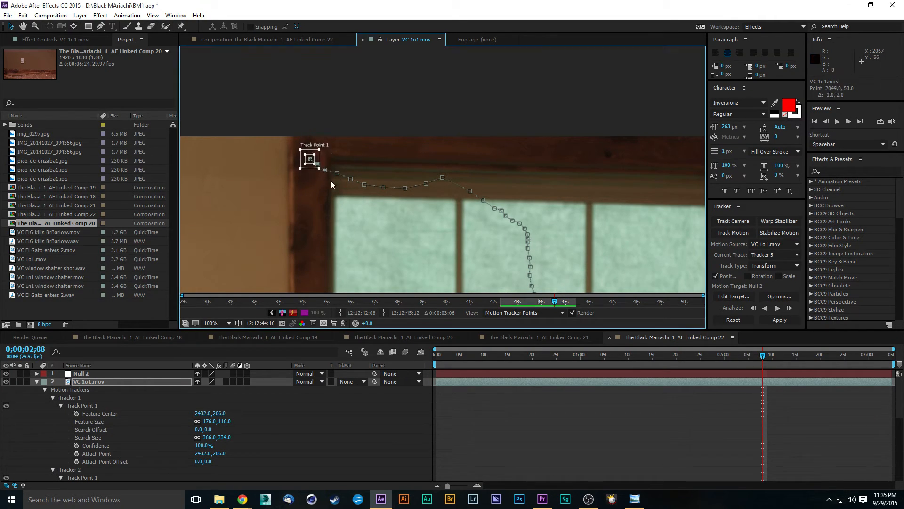
key("ctrl+z")
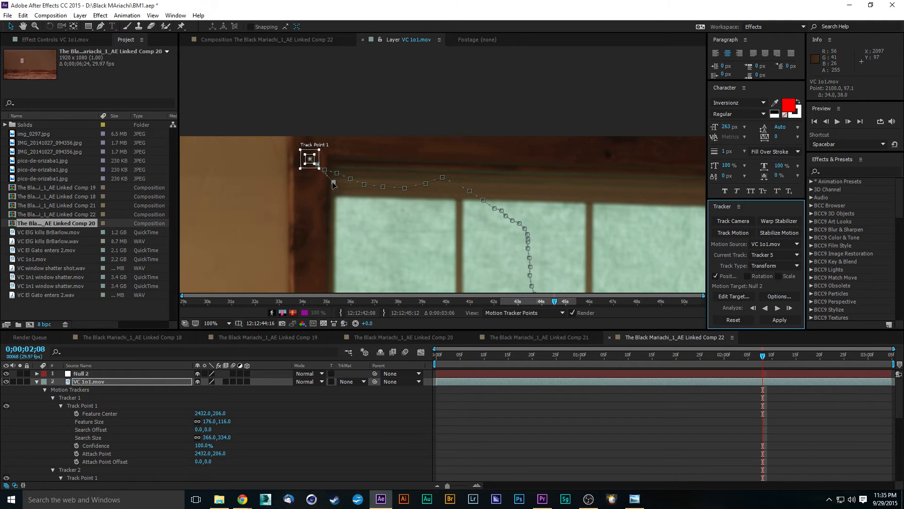
- Enlarge Track Point 1's feature and search regions around the window frame's corner at 0:00:02:08 and again at 0:00:02:13, analyzing forward each time
mouse_move(301, 169)
left_mouse_down()
mouse_move(276, 187)
mouse_move(301, 170)
mouse_move(293, 174)
left_mouse_up()
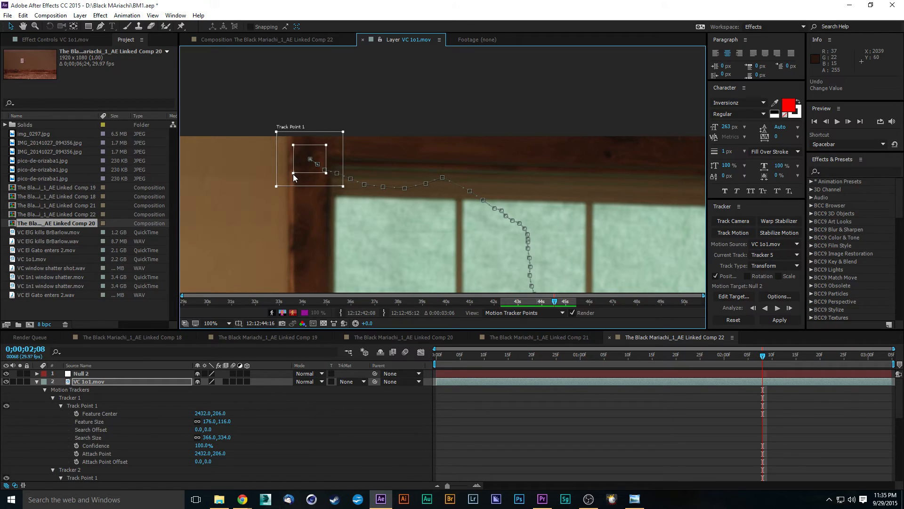
left_click(778, 308)
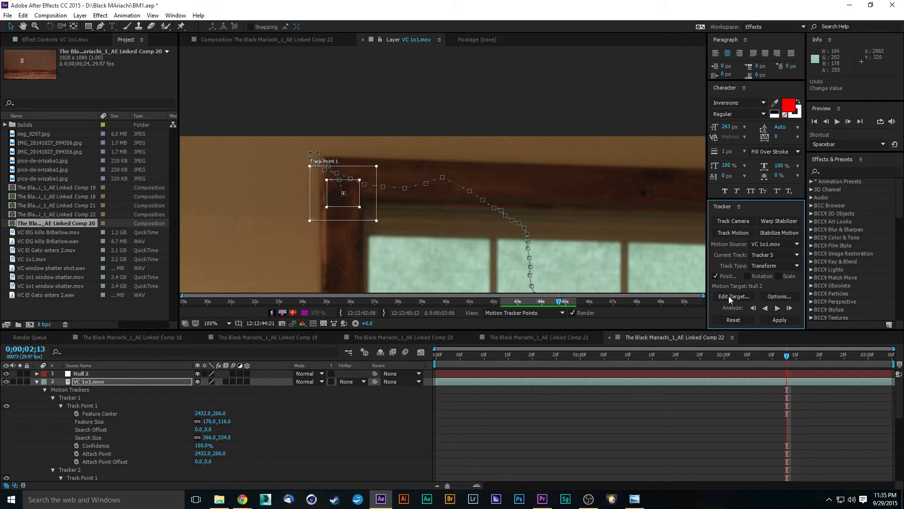
left_click_drag(360, 207, 370, 215)
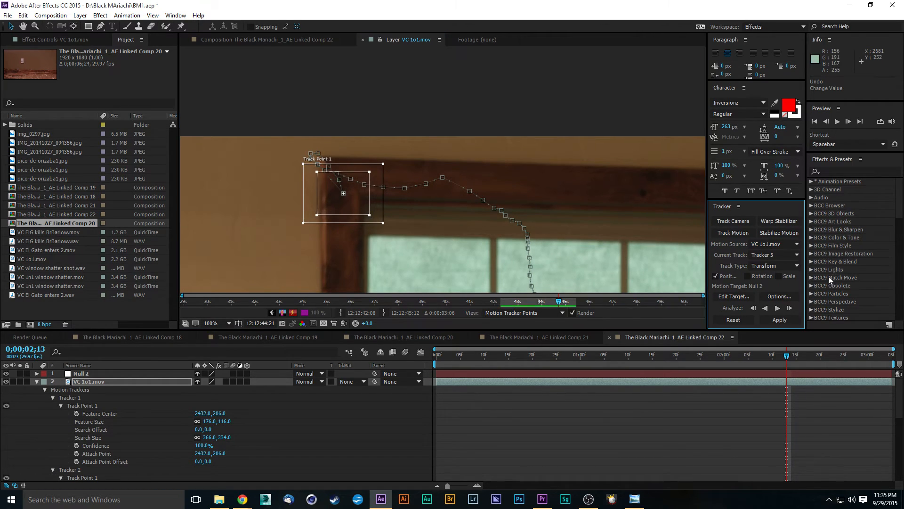
left_click(778, 308)
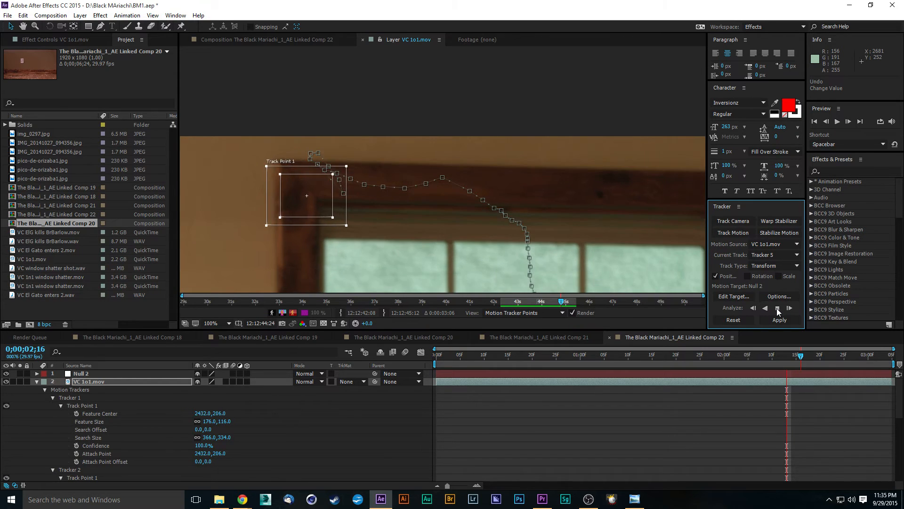
left_click(777, 308)
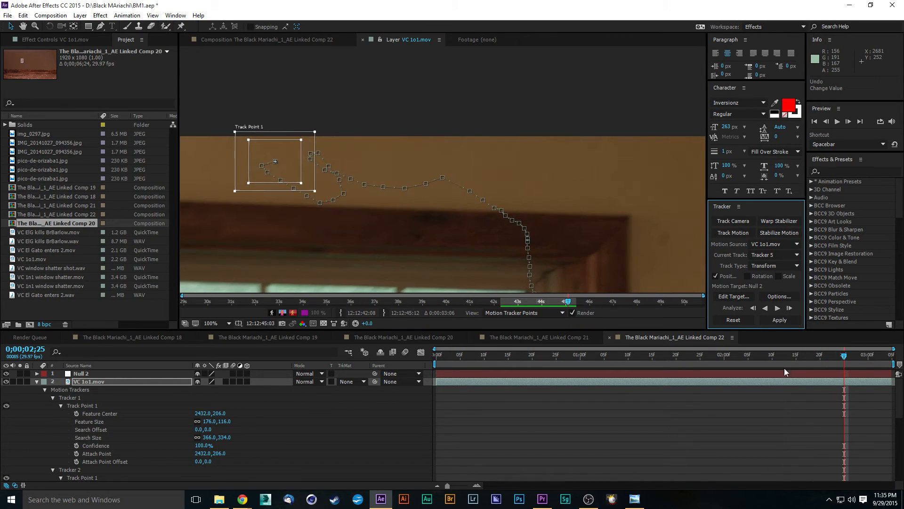
- Return to 0:00:02:15 and delete Track Point 1's faulty keyframes that follow this frame on the motion path
left_click_drag(826, 357, 796, 358)
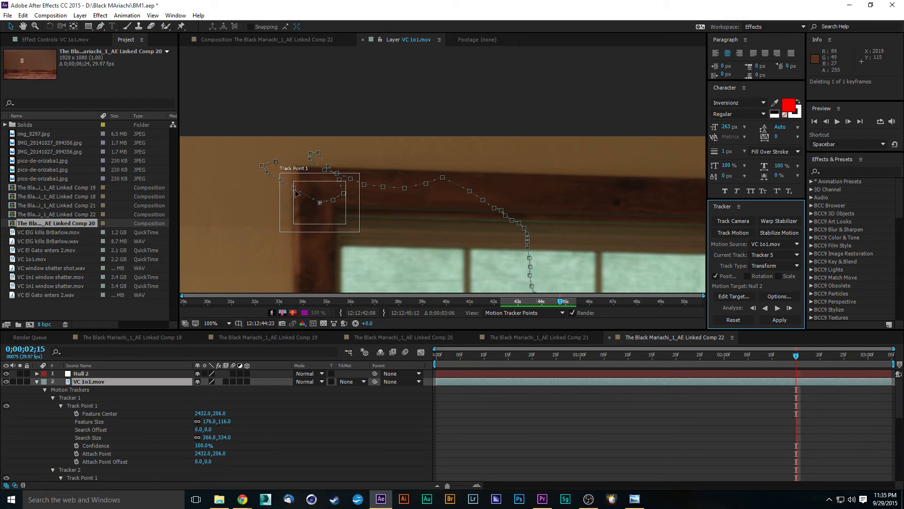
key("Delete")
left_click(281, 180)
key("Delete")
left_click(267, 172)
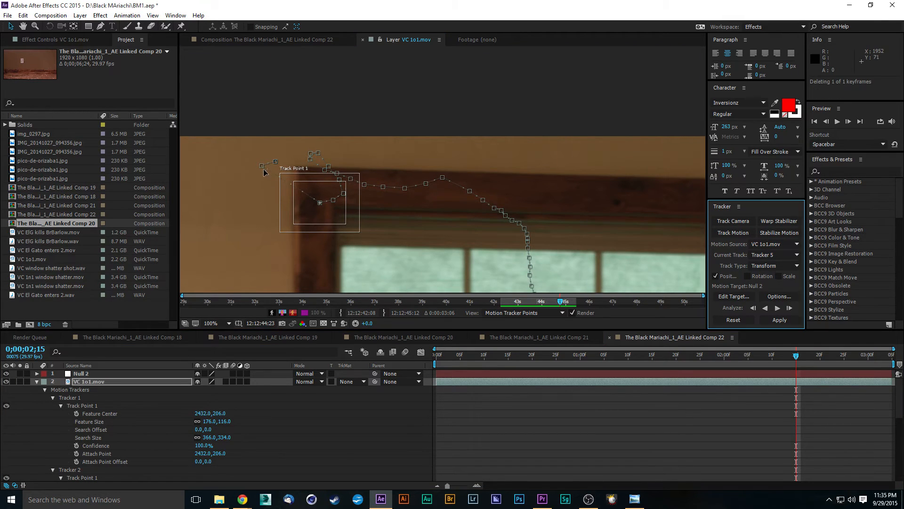
key("Delete")
left_click(262, 166)
key("Delete")
left_click(275, 162)
key("Delete")
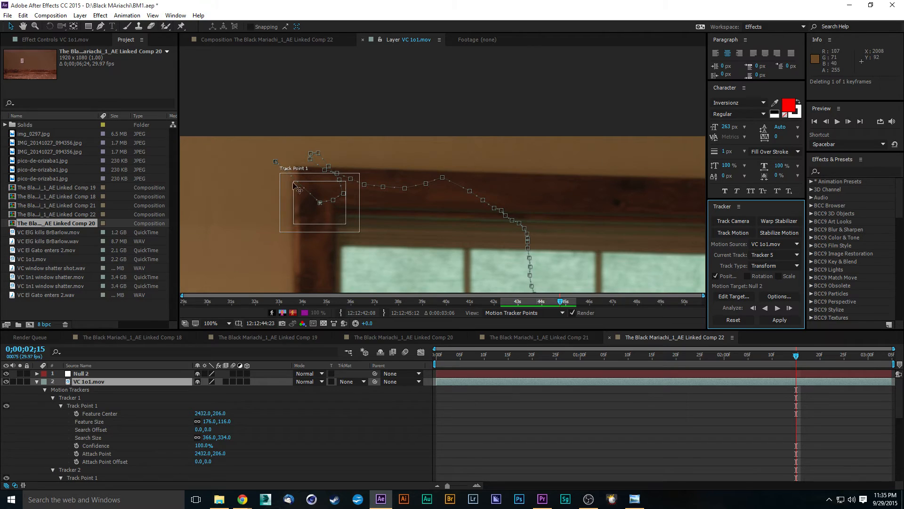
left_click(276, 163)
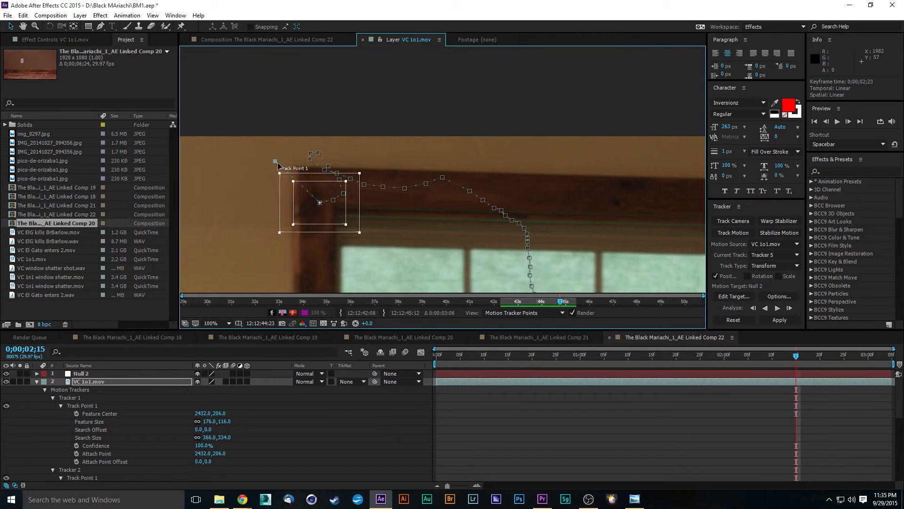
key("Delete")
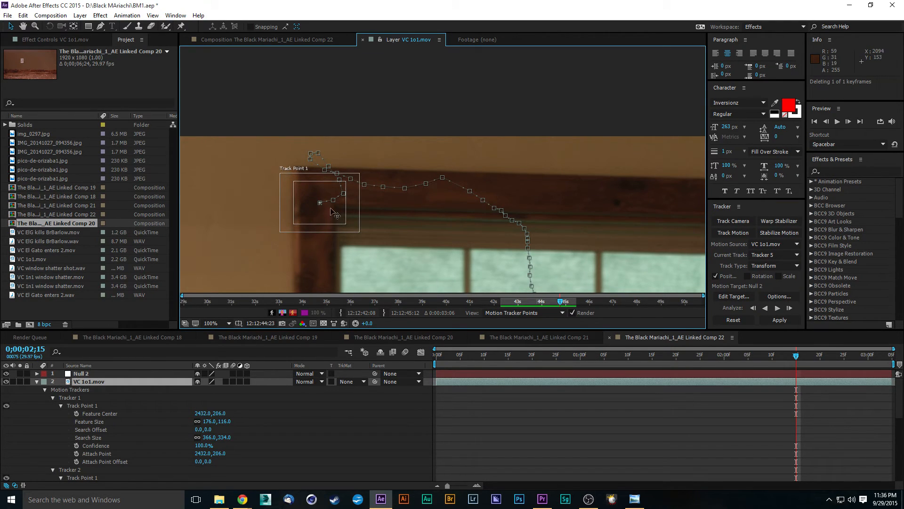
- Enlarge Track Point 1's search region at 0:00:02:15 and analyze forward frame by frame to 0:00:02:18
left_click(346, 224)
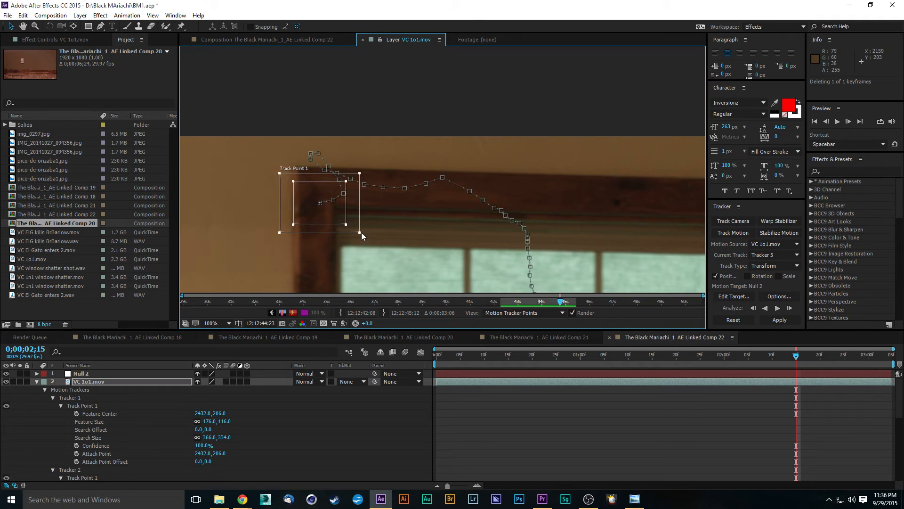
left_click_drag(360, 232, 366, 237)
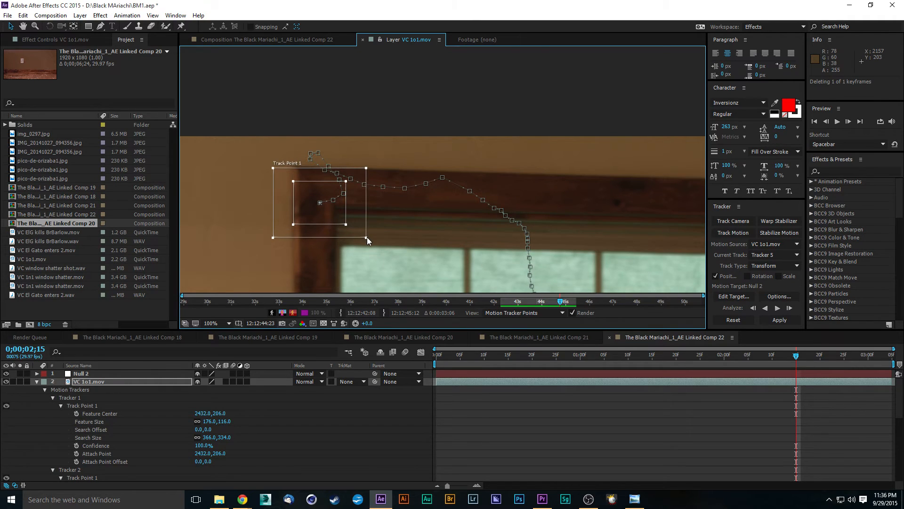
left_click(790, 312)
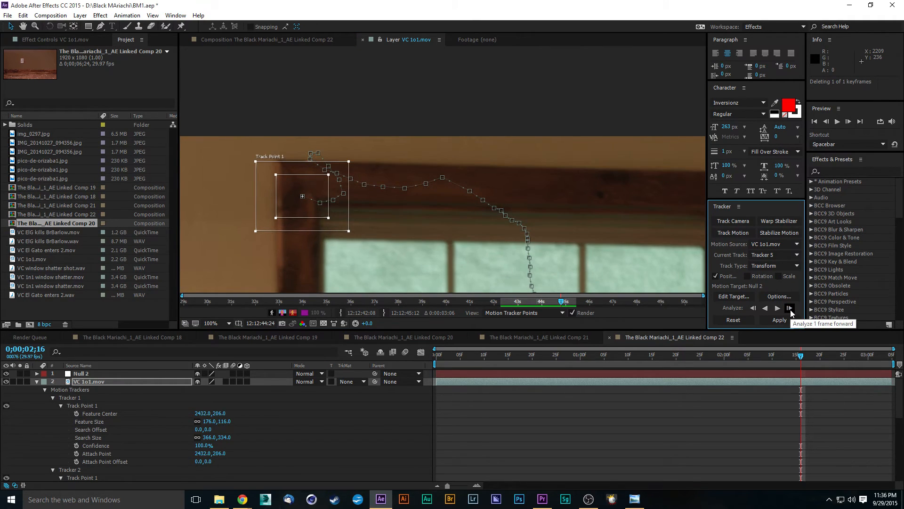
left_click(791, 312)
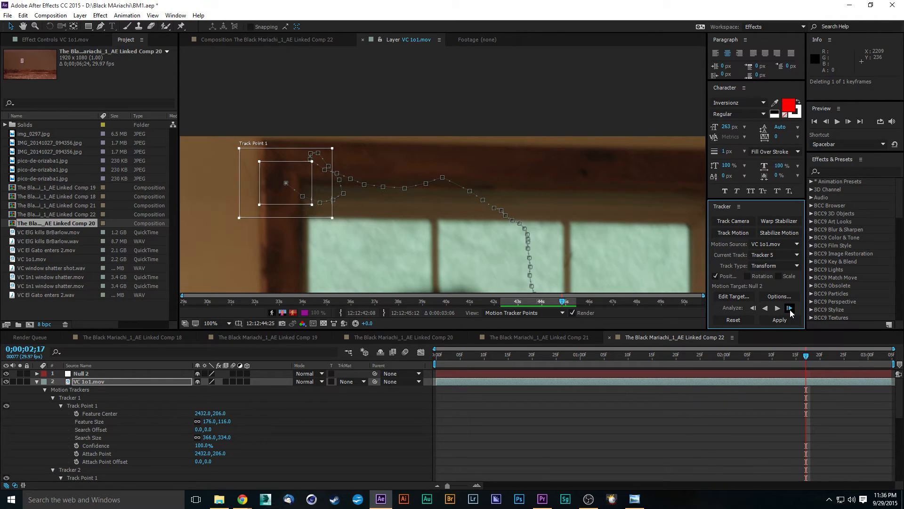
left_click(791, 312)
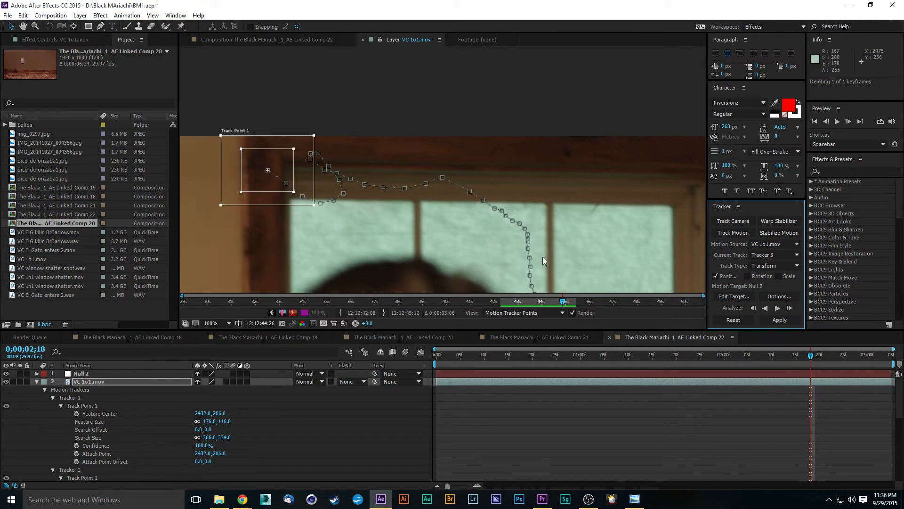
- Shrink Track Point 1's feature and search regions at 0:00:02:18 and analyze forward one frame at a time to 0:00:02:20
left_click(294, 193)
mouse_move(294, 193)
left_mouse_down()
mouse_move(286, 183)
mouse_move(309, 201)
left_mouse_up()
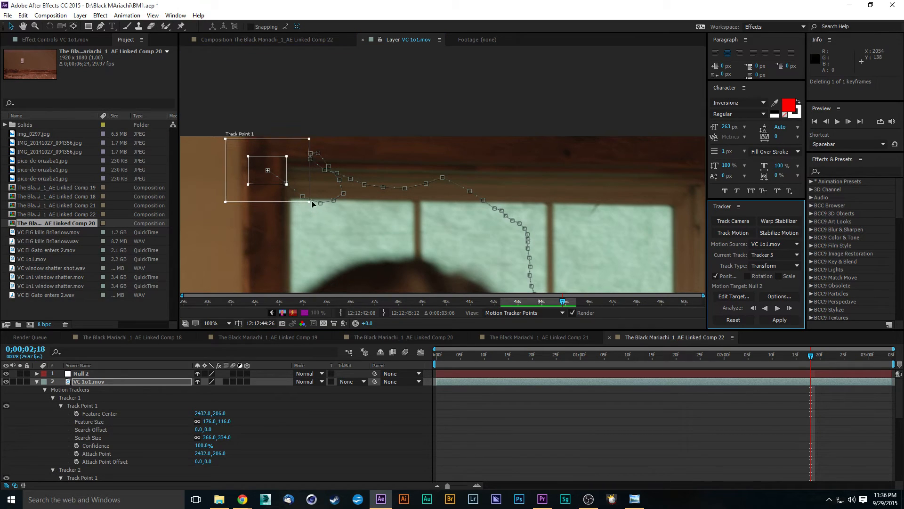
left_click(791, 308)
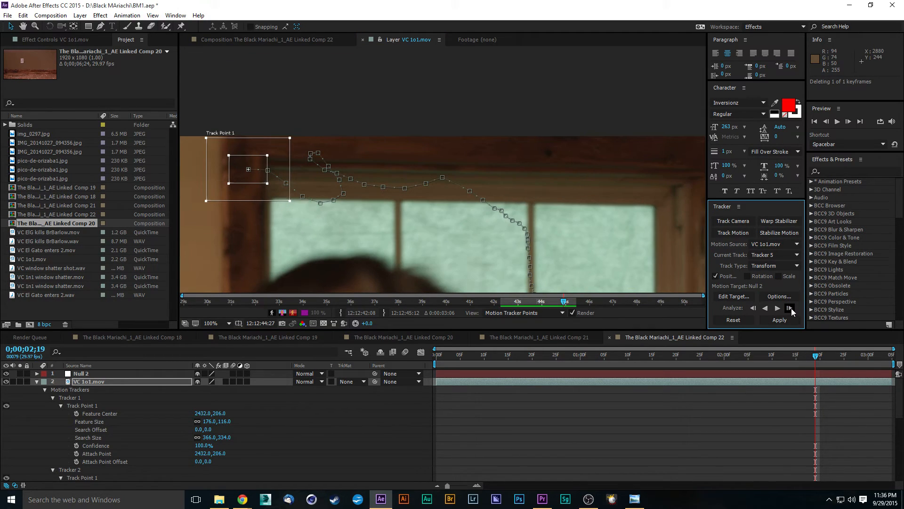
left_click(791, 308)
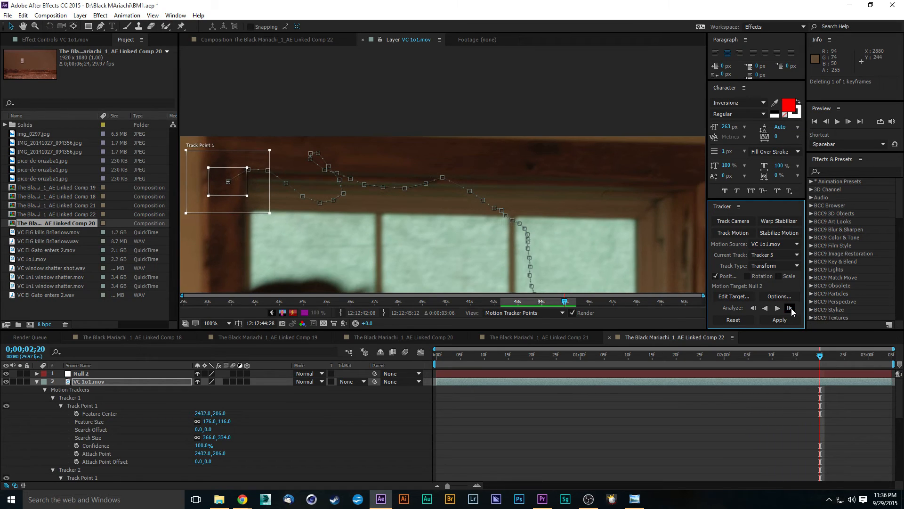
- Analyze Track Point 1 forward one frame at a time from 0:00:02:20 to 0:00:02:25
left_click(790, 308)
left_click_drag(350, 233, 464, 203)
left_click(790, 308)
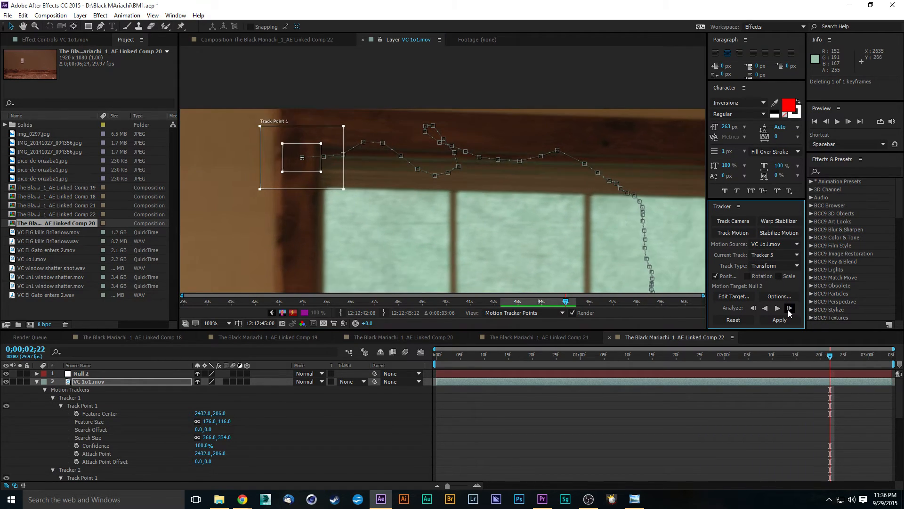
left_click(790, 308)
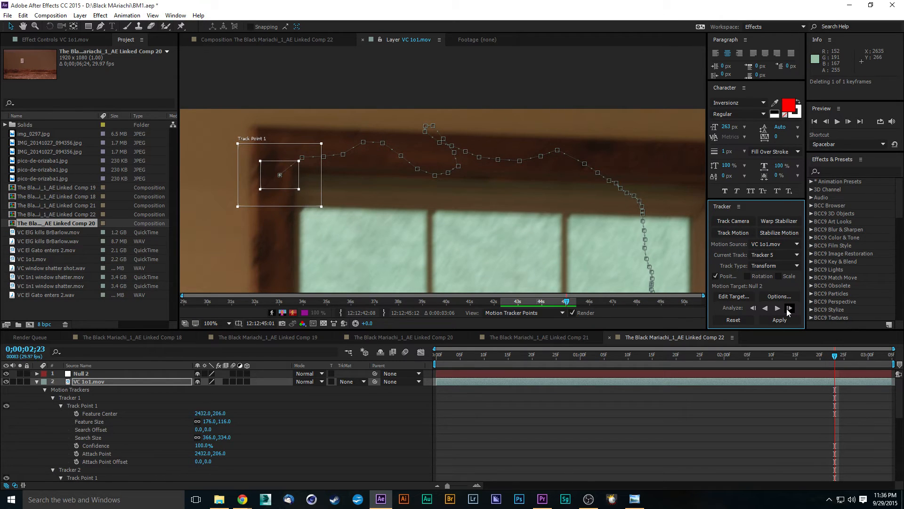
left_click(790, 308)
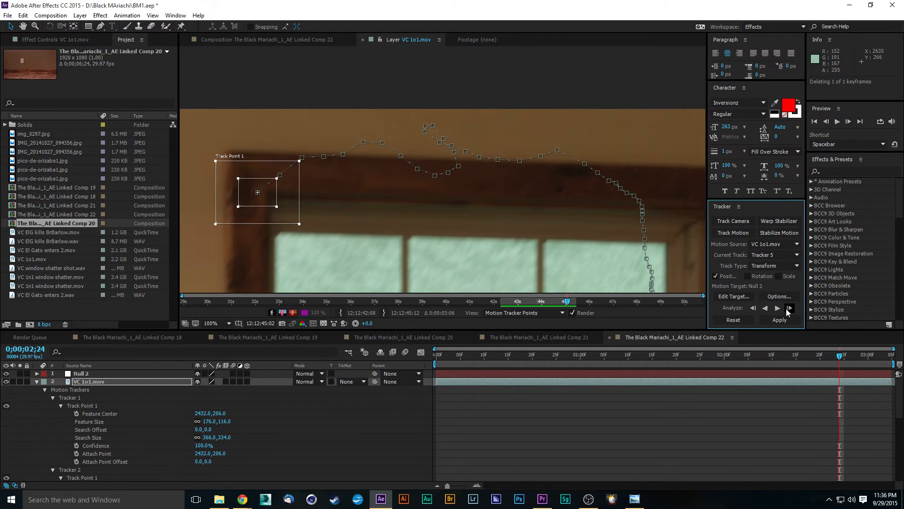
left_click(790, 308)
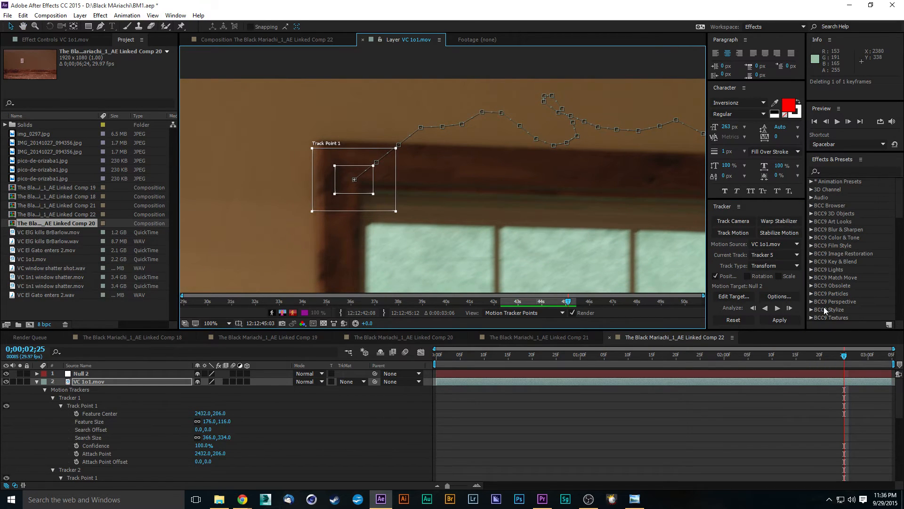
- Enlarge Track Point 1's feature region and recenter it on the window frame's corner at 0:00:02:25, then analyze one frame forward
key("Page_Up")
key("Page_Up")
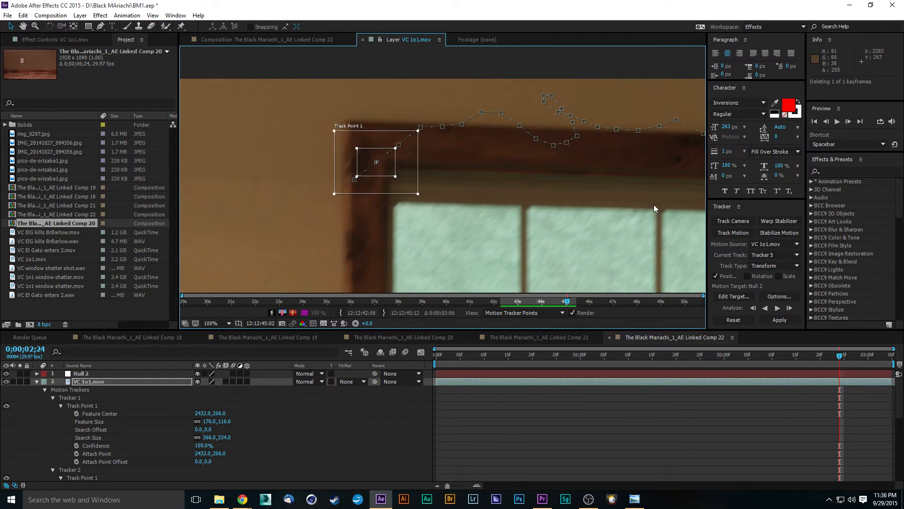
key("Page_Down")
key("Page_Down")
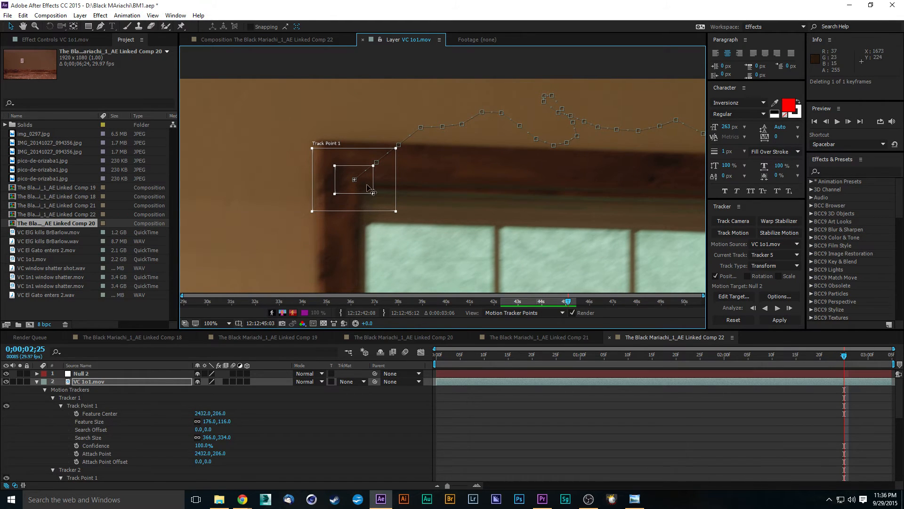
mouse_move(366, 188)
left_mouse_down()
mouse_move(357, 189)
mouse_move(371, 202)
left_mouse_up()
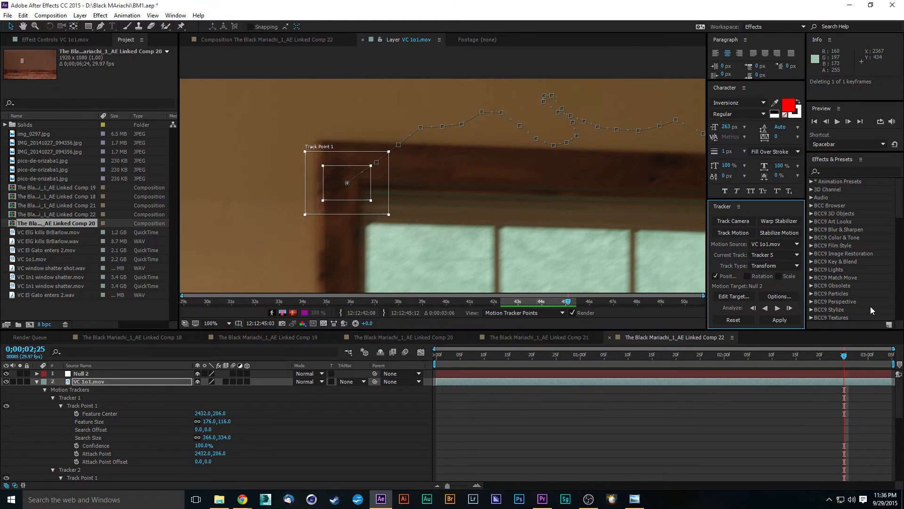
left_click(790, 308)
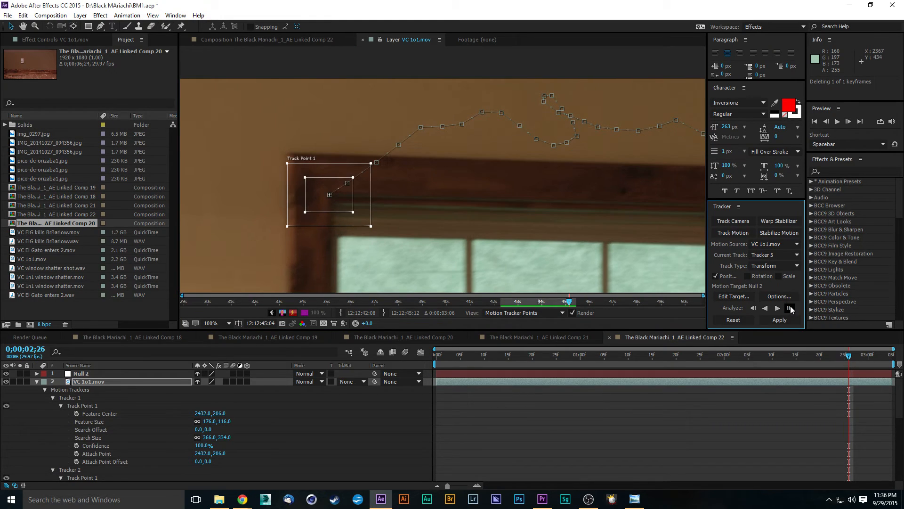
- Realign Track Point 1 with the window frame's corner at 0:00:02:26, 0:00:02:27 and 0:00:02:28, analyzing one frame forward between corrections
left_click_drag(332, 202, 318, 213)
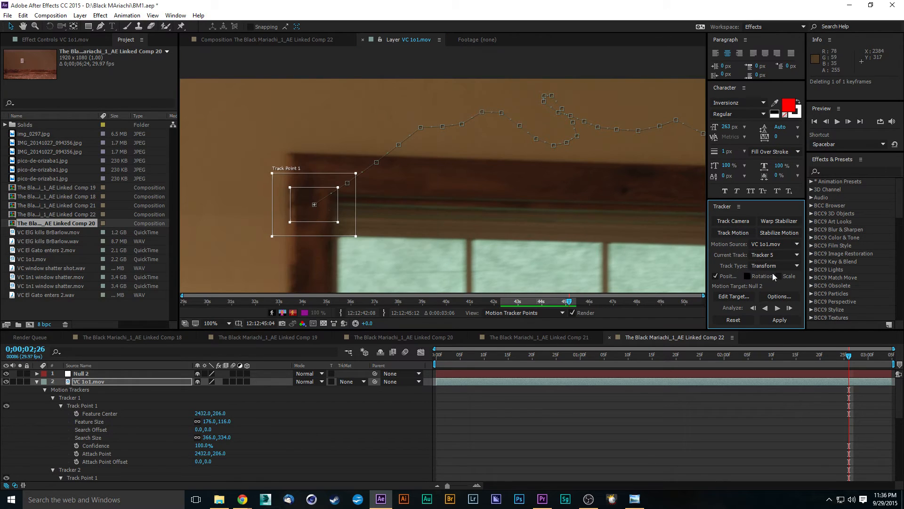
left_click(790, 309)
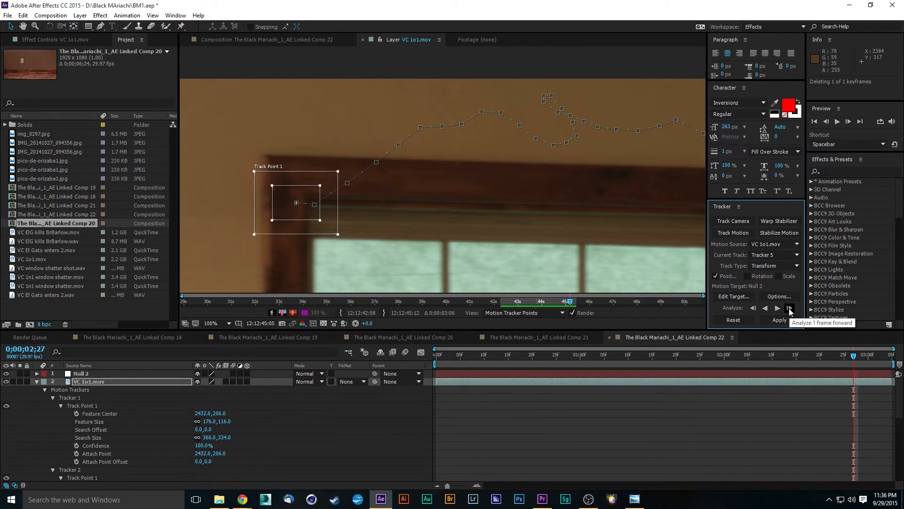
left_click_drag(315, 218, 308, 218)
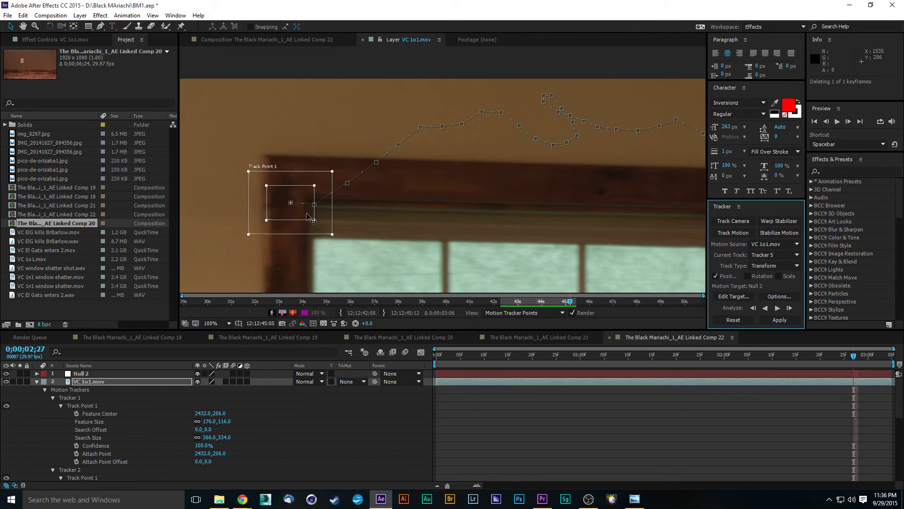
left_click(791, 308)
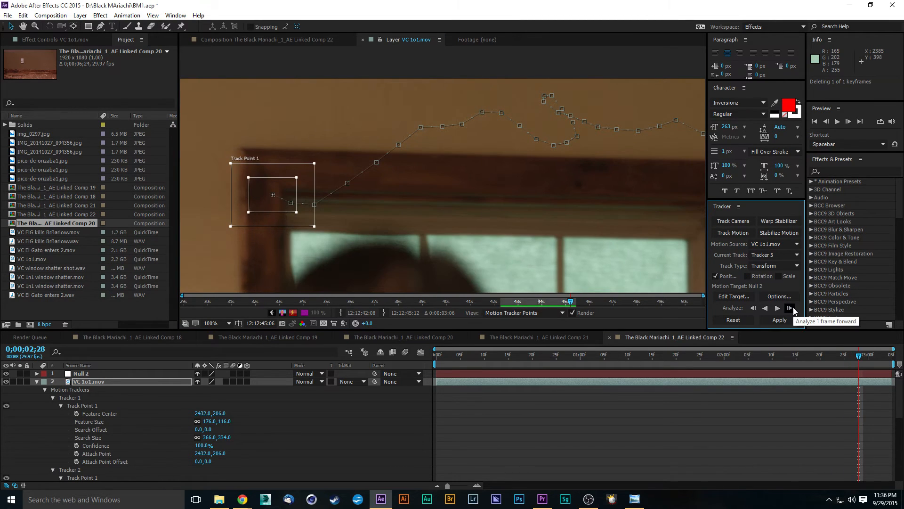
left_click_drag(277, 213, 270, 206)
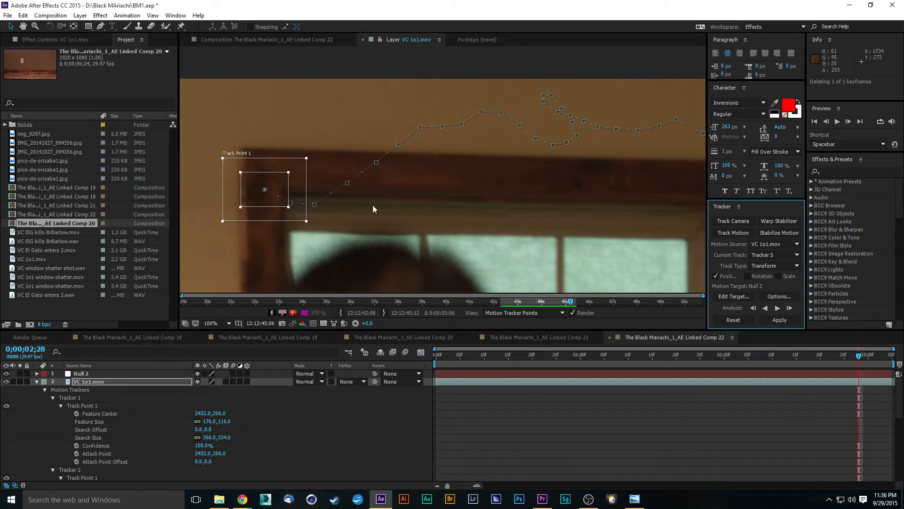
- Analyze Tracker 5 forward one frame at a time from 0;00;02;28 to the clip's end at 0;00;03;06
left_click(791, 308)
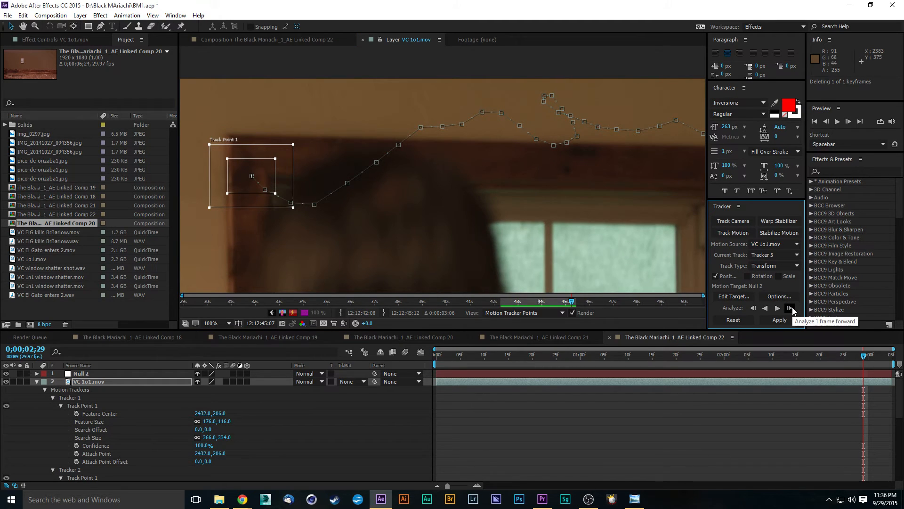
left_click(791, 308)
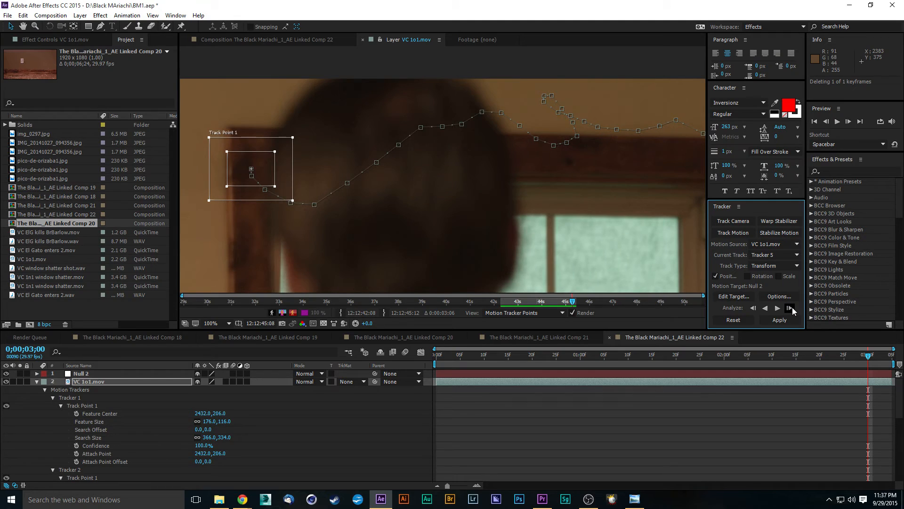
left_click(791, 308)
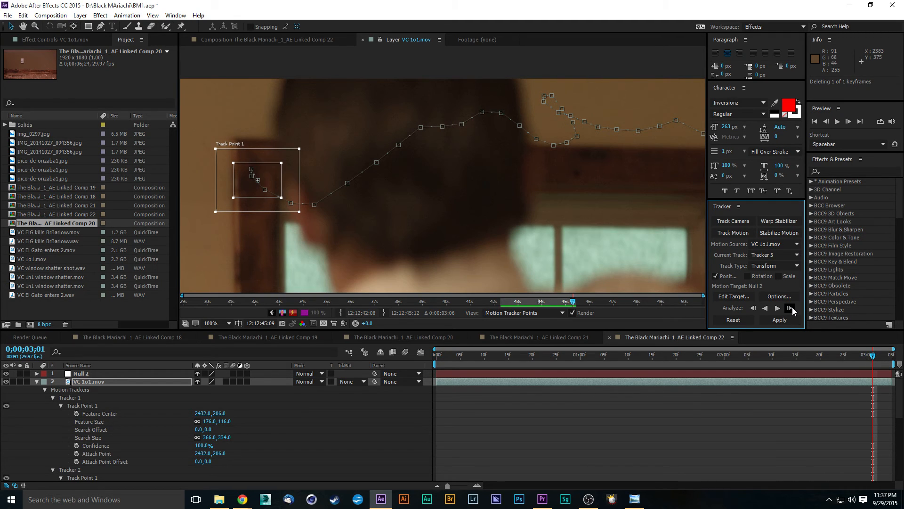
left_click(791, 308)
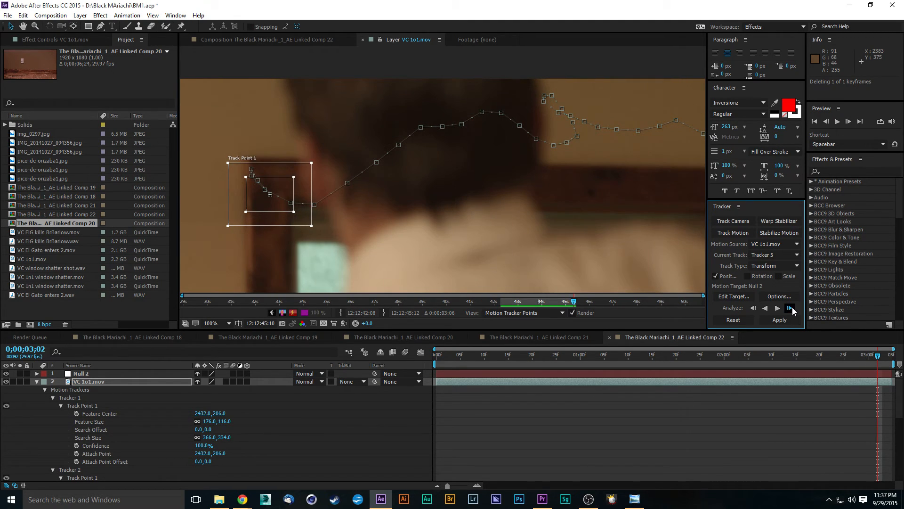
left_click(791, 308)
left_click(791, 308)
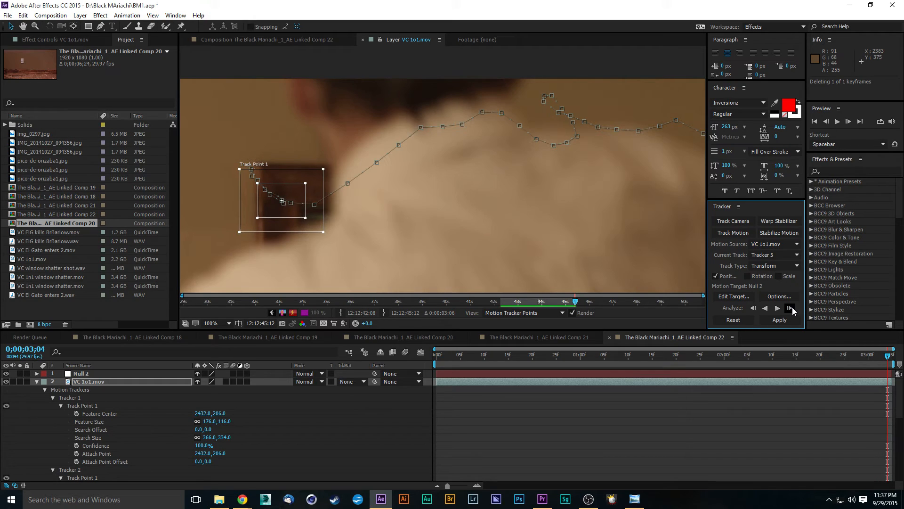
left_click(791, 308)
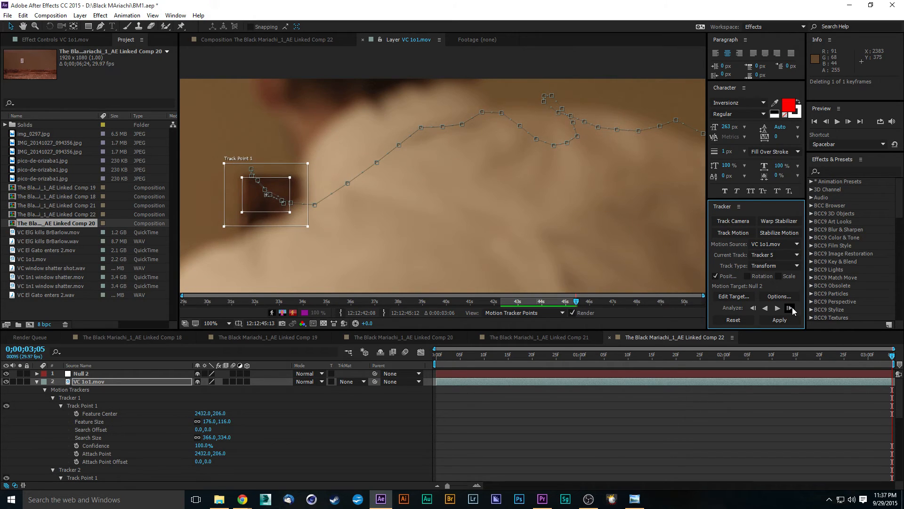
left_click(791, 308)
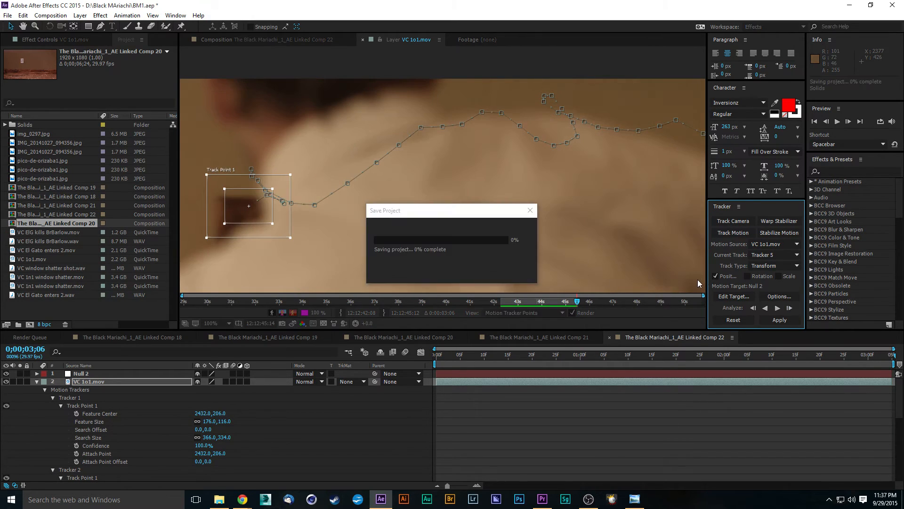
- Apply the tracking data to Null 2 in the X and Y dimensions and collapse the tracked footage layer's properties
left_click(780, 319)
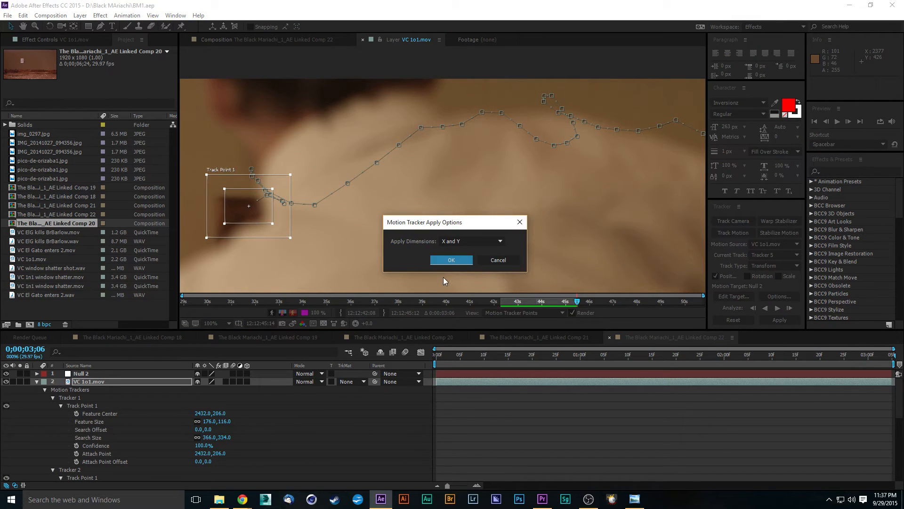
left_click(451, 260)
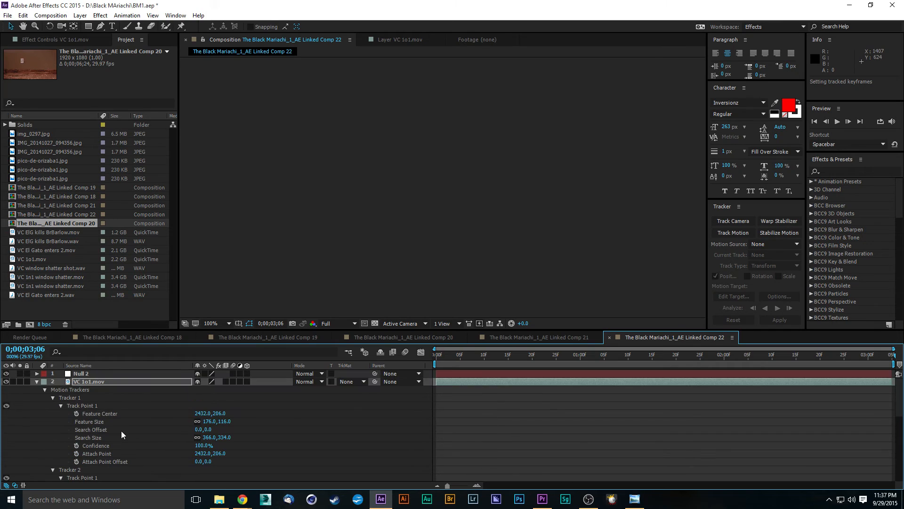
left_click(37, 382)
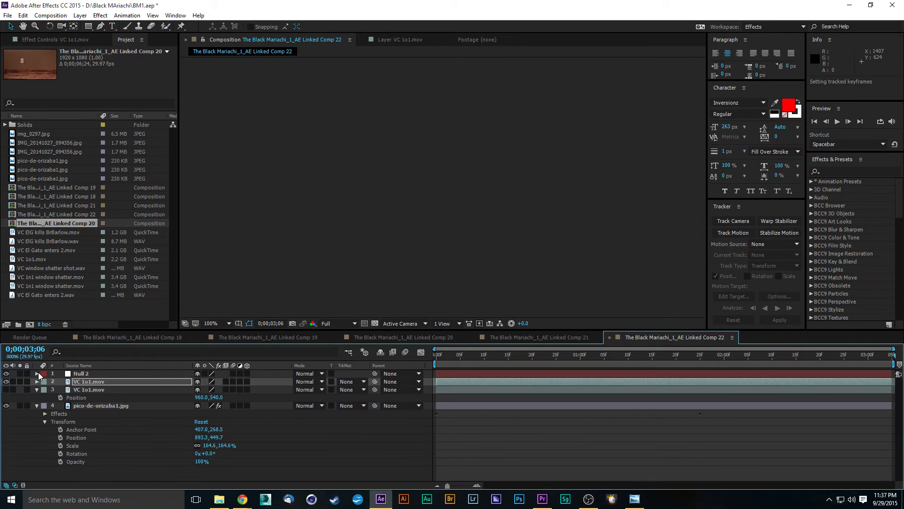
- Add a position expression to the pico-de-orizaba1.jpg layer that links it to Null 2's position
left_click(36, 373)
left_click(82, 374)
left_click(81, 414)
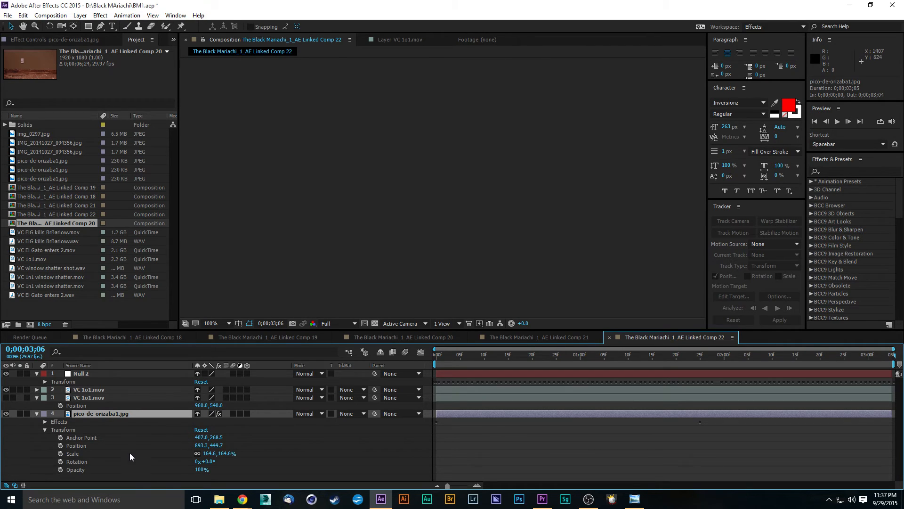
key("p")
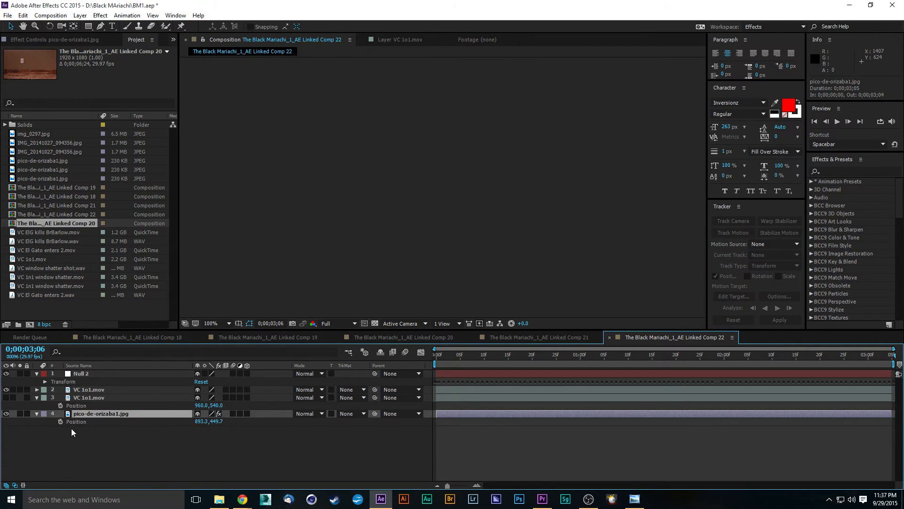
left_click(61, 422, "alt")
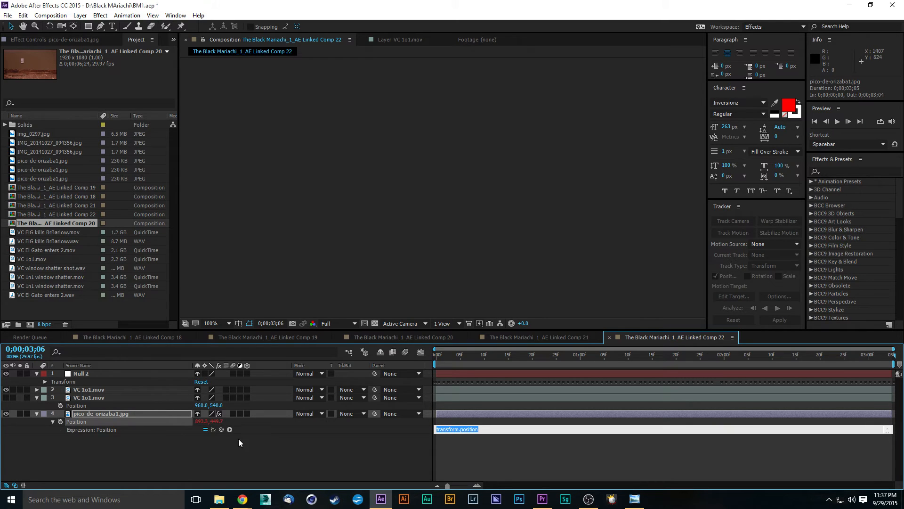
left_click_drag(222, 431, 102, 372)
left_click(93, 374)
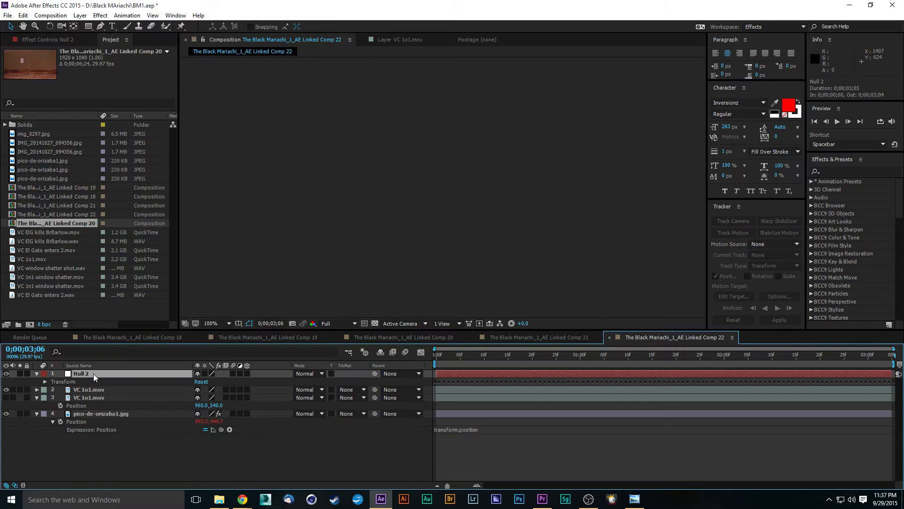
key("p")
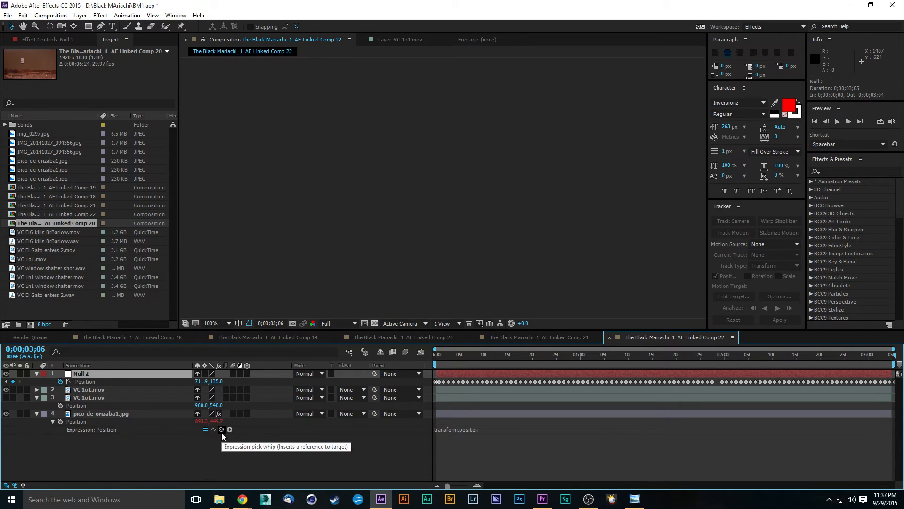
left_click_drag(222, 430, 97, 381)
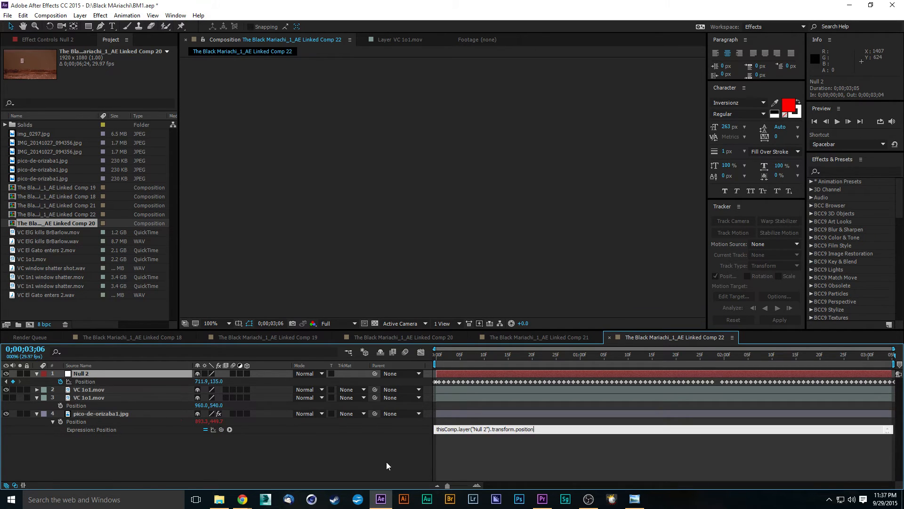
- At the first frame, scale the pico-de-orizaba1.jpg layer up proportionally to about 244%
left_click_drag(441, 357, 435, 354)
scroll(392, 200, "down", 3)
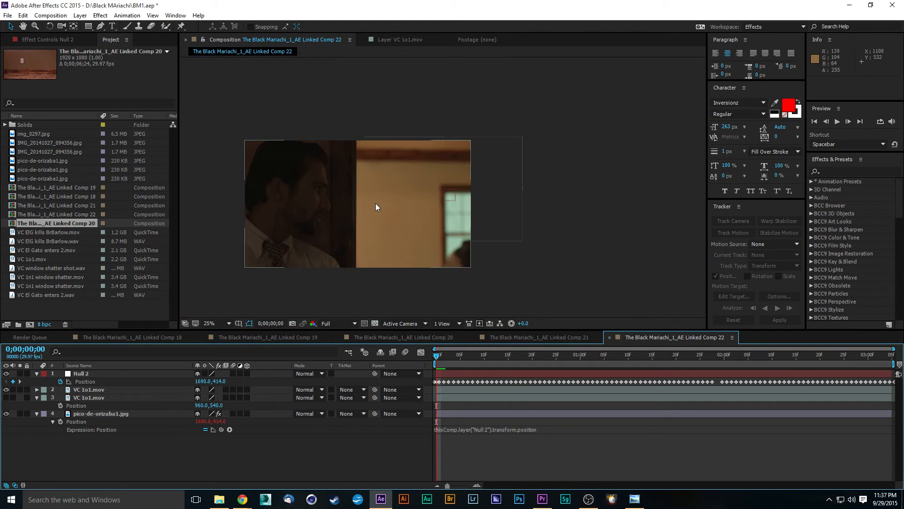
left_click_drag(376, 204, 499, 191)
scroll(478, 207, "up", 2)
scroll(478, 202, "down", 2)
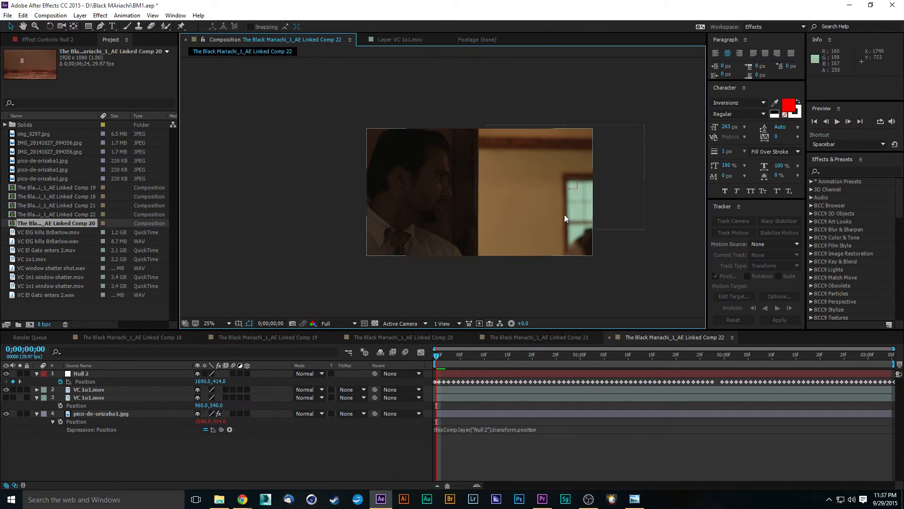
left_click(624, 181)
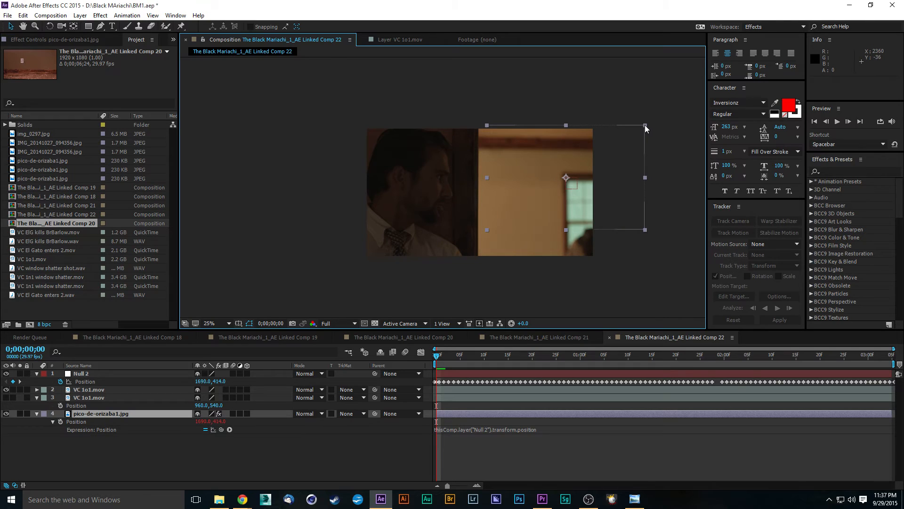
left_click_drag(646, 125, 683, 100)
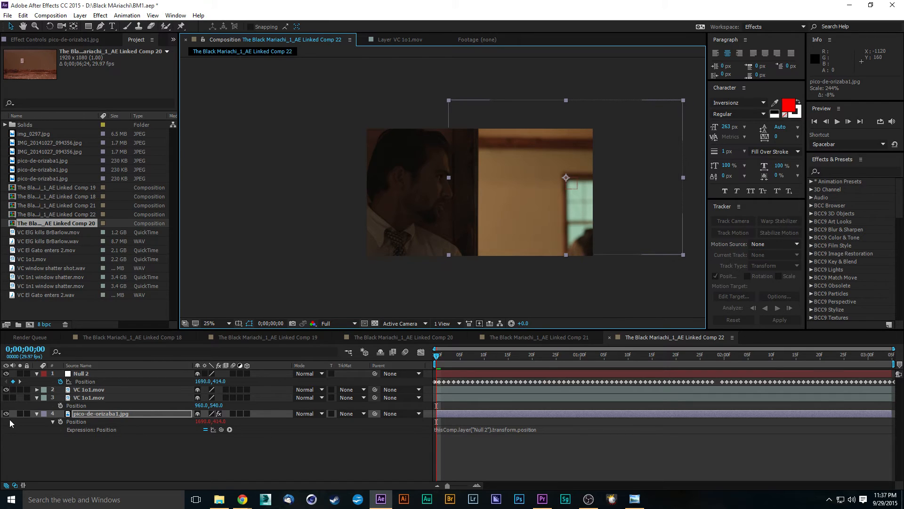
- Reveal the pico-de-orizaba1.jpg layer's transform properties and set its anchor point to about 516.0, 185.5
left_click(36, 414)
left_click(36, 414)
left_click(36, 414)
left_click(36, 414)
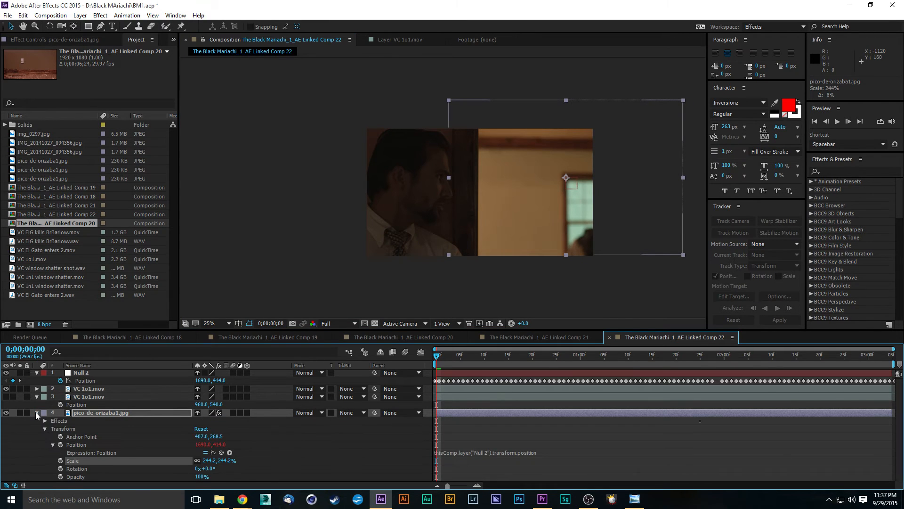
left_click_drag(213, 437, 250, 437)
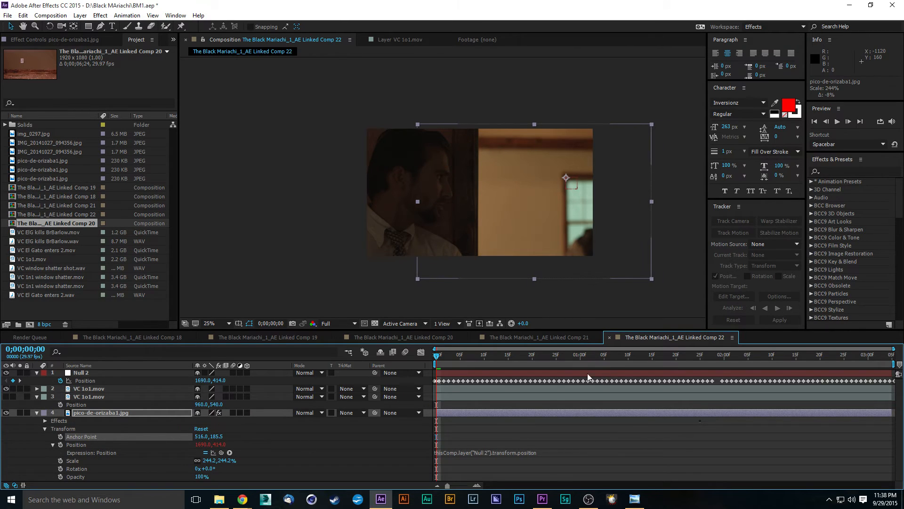
- Play through the composition to check how the background image follows the camera movement, and return to the first frame
key("space")
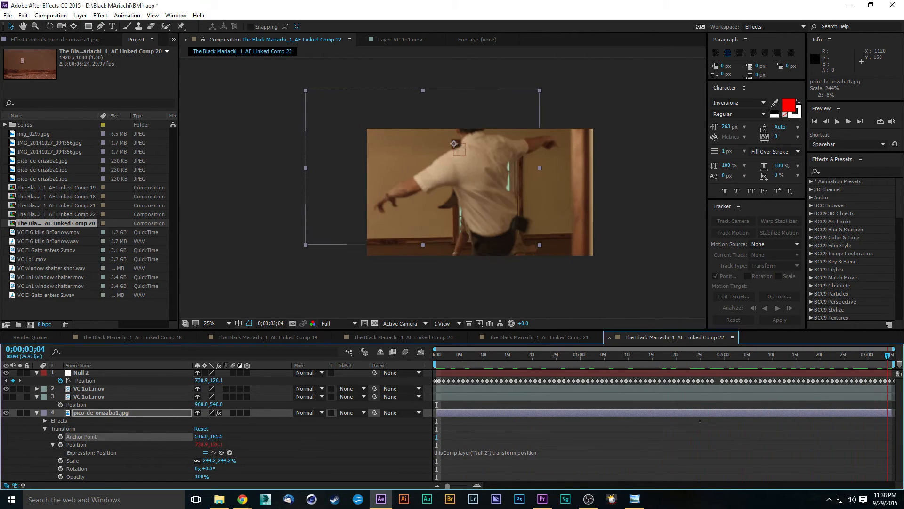
key("space")
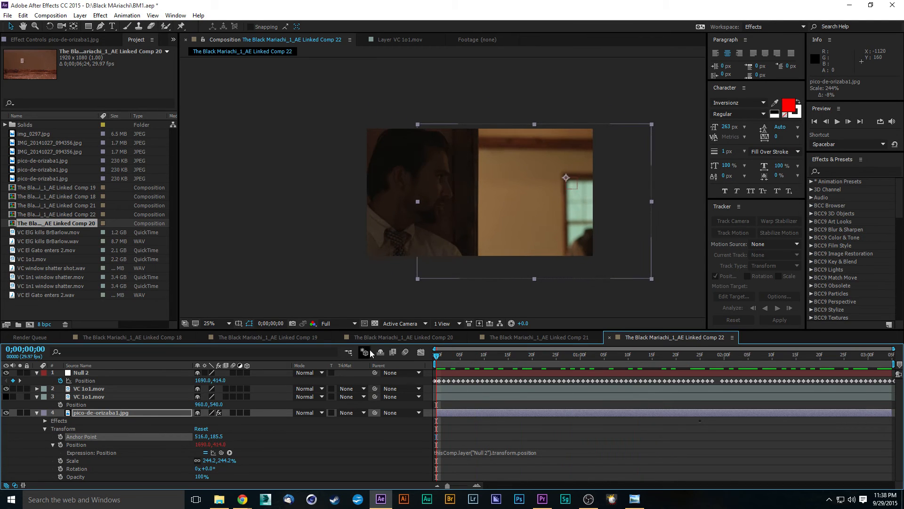
left_click(341, 297)
left_click(438, 357)
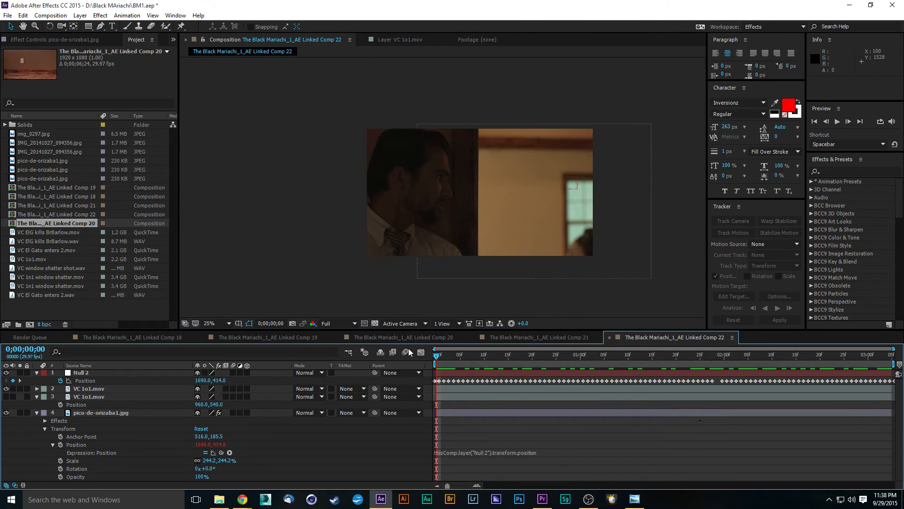
- Find the Keylight (1.2) effect and apply it to the upper VC 1o1.mov layer
left_click(109, 389)
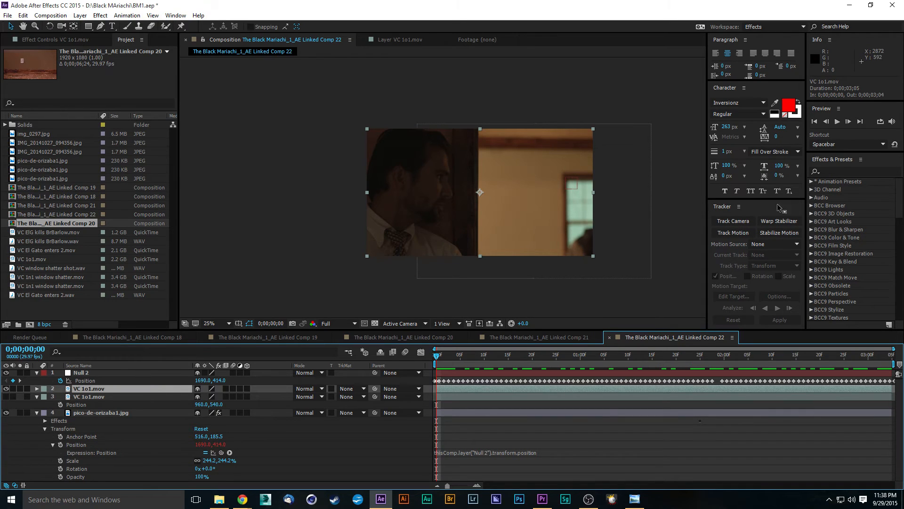
left_click(828, 171)
type("keylight")
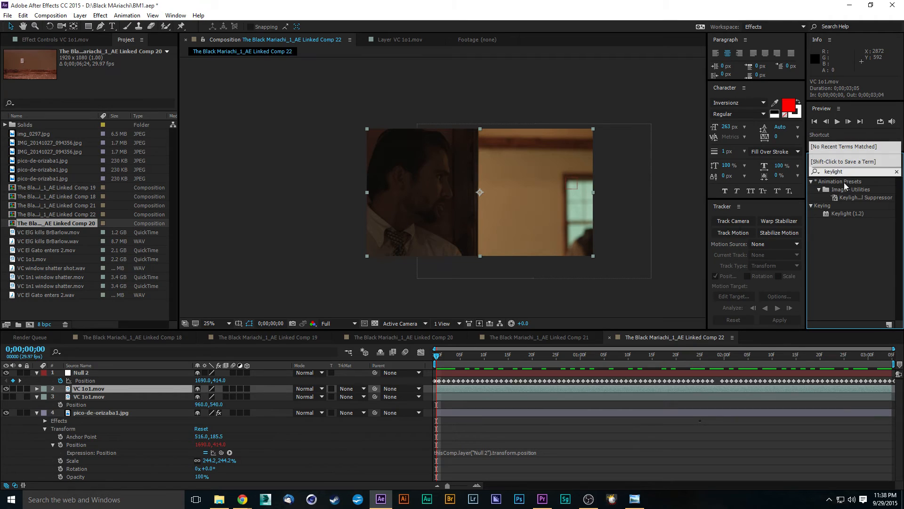
left_click(829, 217)
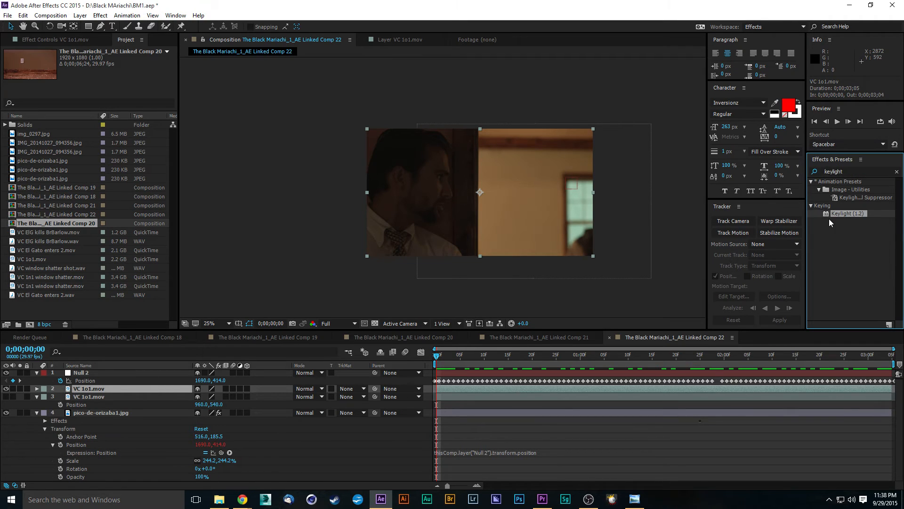
left_click_drag(826, 216, 123, 389)
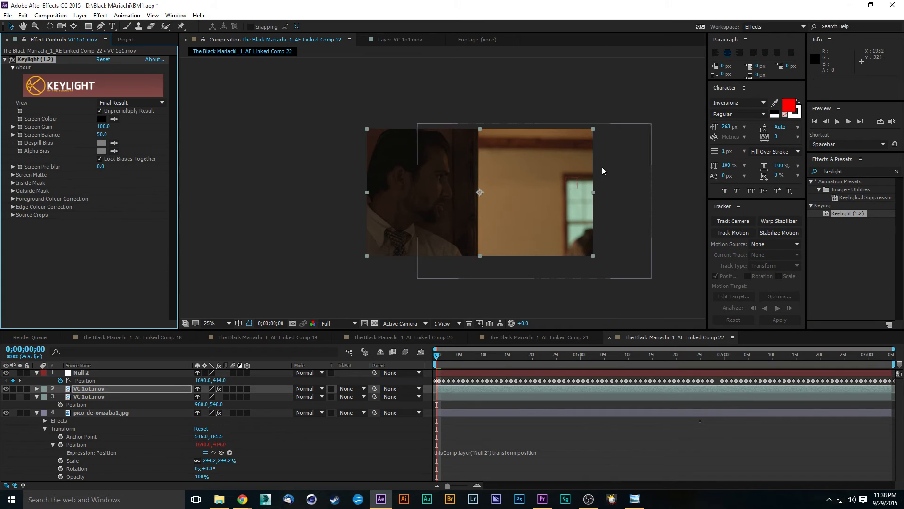
- Sample the pale green window pane as Keylight's Screen Colour and set Screen Balance to 41.0
scroll(604, 188, "up", 2)
key("period")
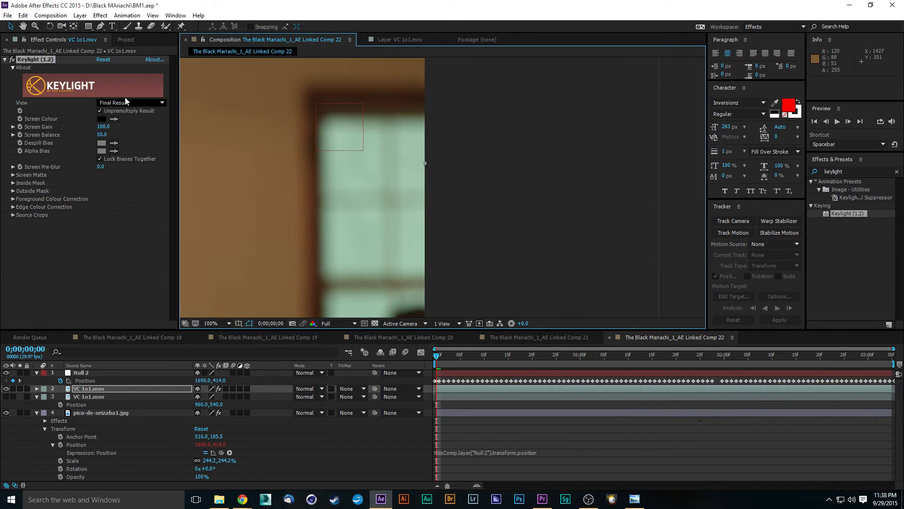
left_click(114, 119)
left_click(358, 165)
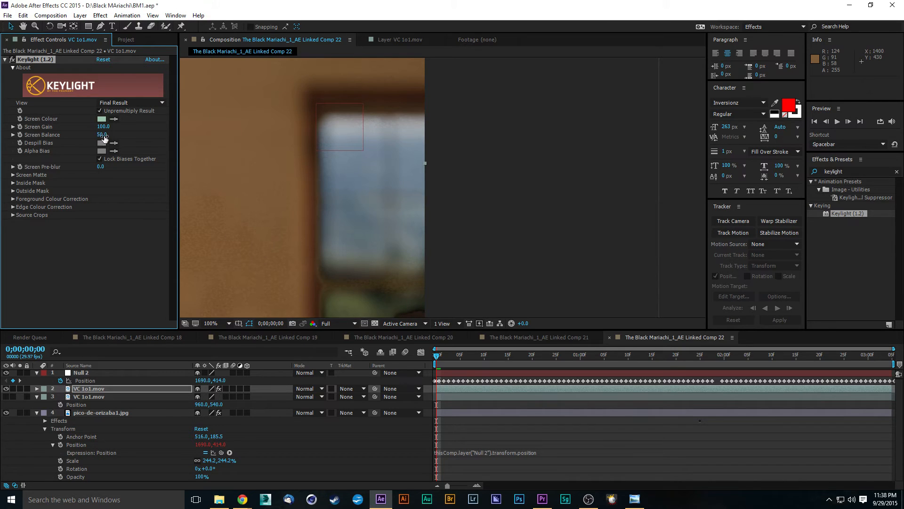
left_click_drag(102, 135, 100, 137)
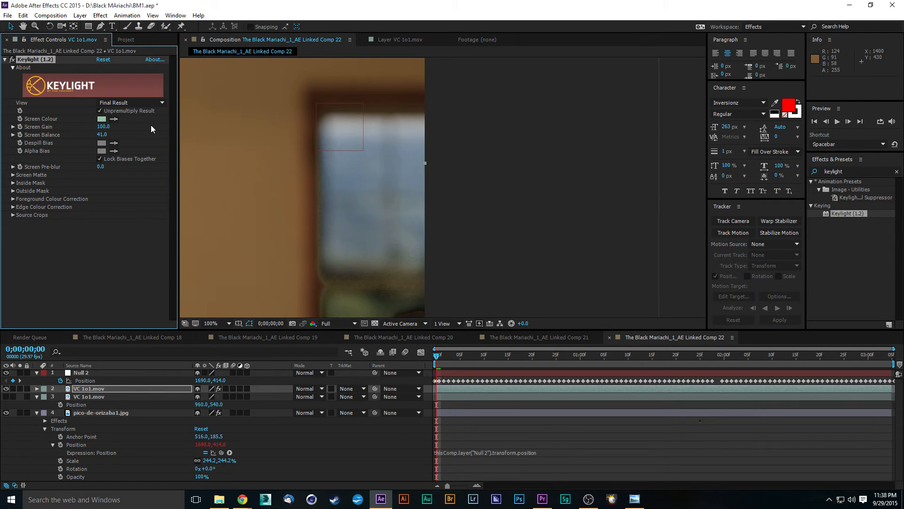
- Inspect the keyed window edges up close and set Keylight's Screen Gain to 104.0
scroll(284, 103, "down", 2)
left_click_drag(310, 140, 362, 140)
scroll(417, 165, "up", 1)
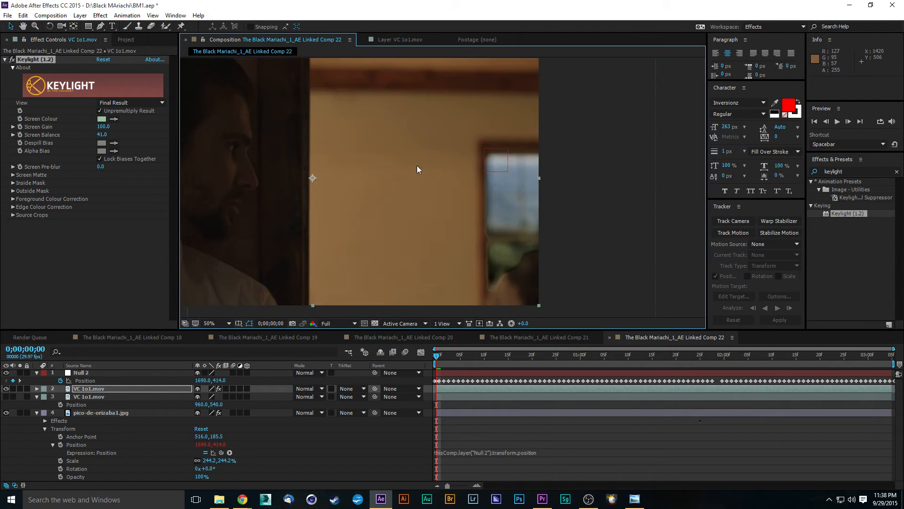
scroll(462, 220, "up", 1)
scroll(453, 157, "up", 1)
scroll(375, 127, "up", 1)
scroll(526, 240, "up", 1)
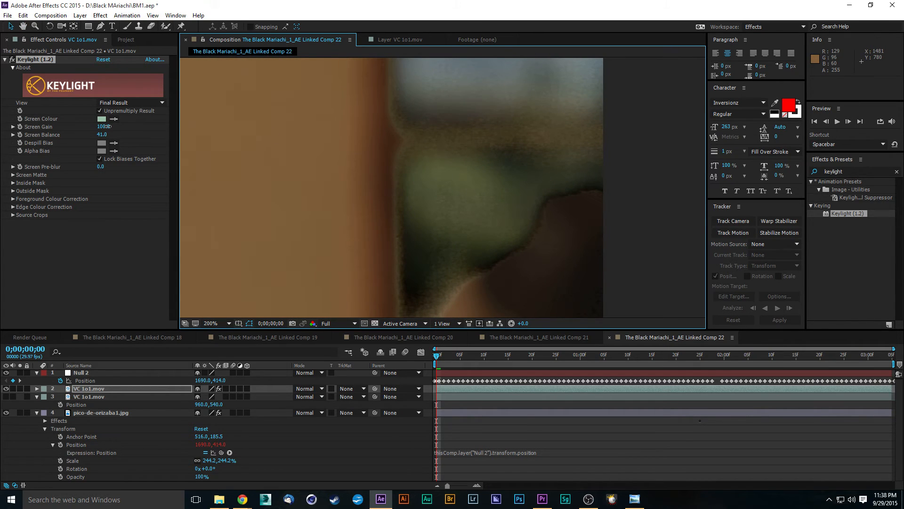
mouse_move(108, 126)
left_mouse_down()
mouse_move(117, 127)
mouse_move(98, 127)
mouse_move(112, 128)
left_mouse_up()
scroll(425, 188, "down", 6)
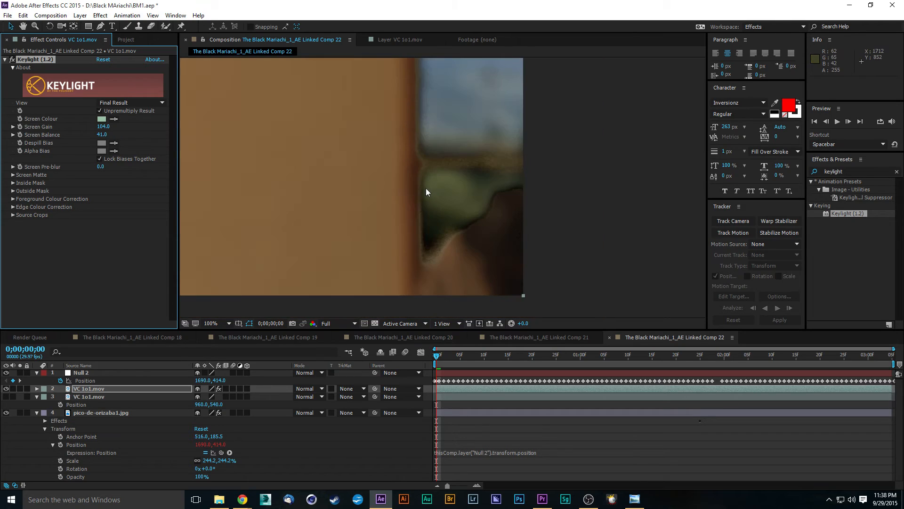
- Inspect the lower window edge, expand Keylight's Screen Matte settings and raise Screen Balance to 49.0
scroll(439, 180, "up", 3)
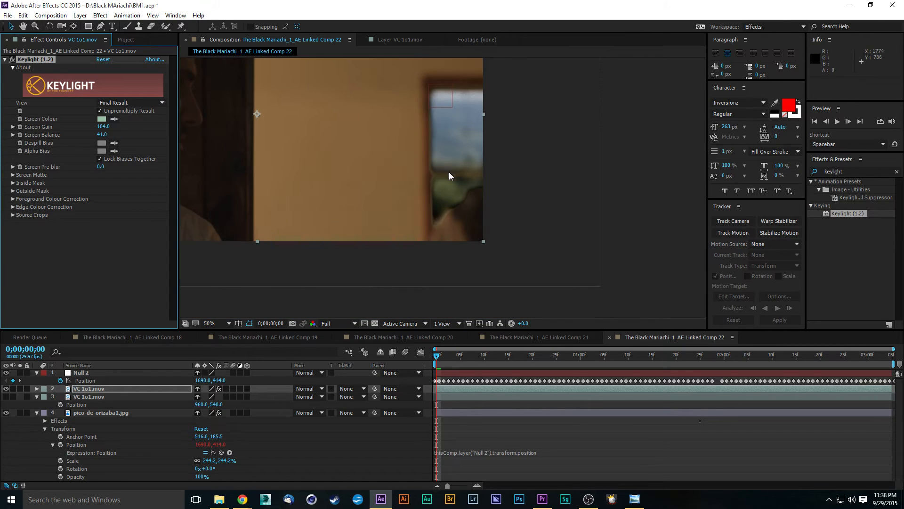
scroll(422, 148, "up", 2)
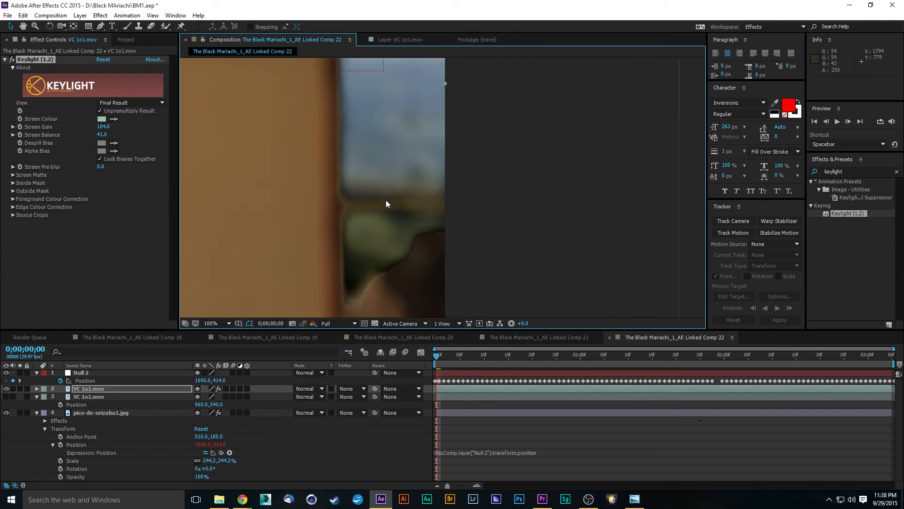
scroll(404, 190, "up", 1)
key("period")
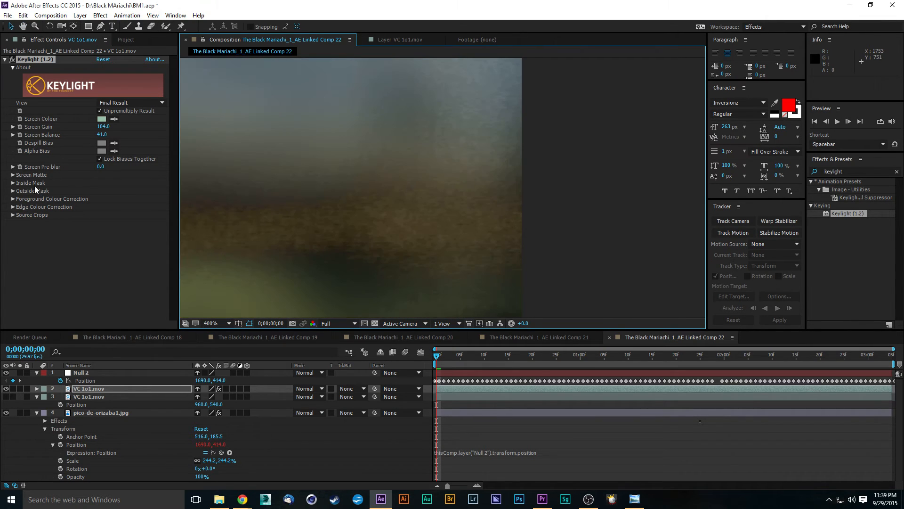
left_click(13, 174)
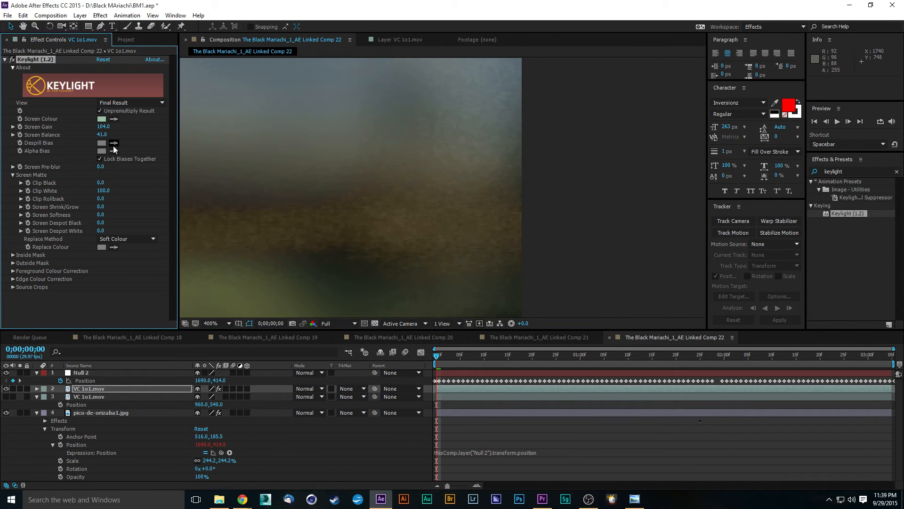
left_click_drag(101, 135, 109, 137)
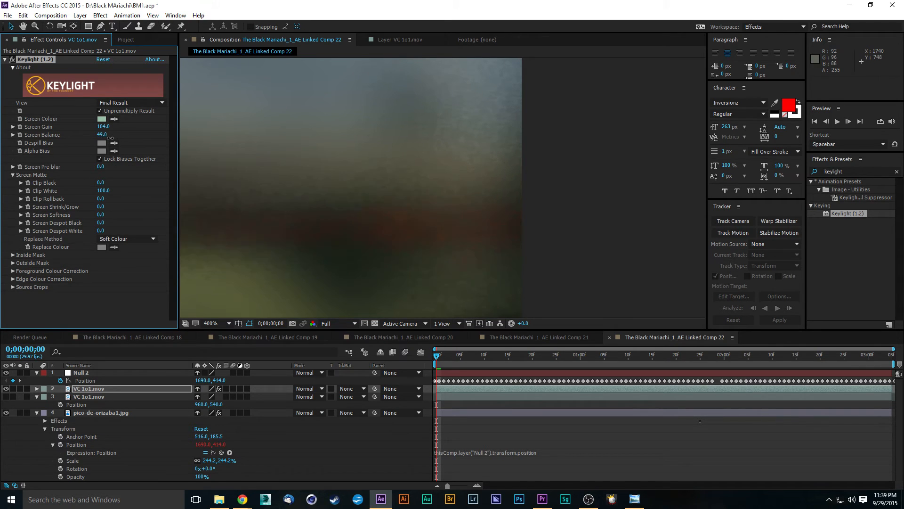
- Check the wall beside the window for key noise and lower Keylight's Screen Balance to 42.0
scroll(354, 233, "down", 4)
left_click_drag(346, 227, 466, 228)
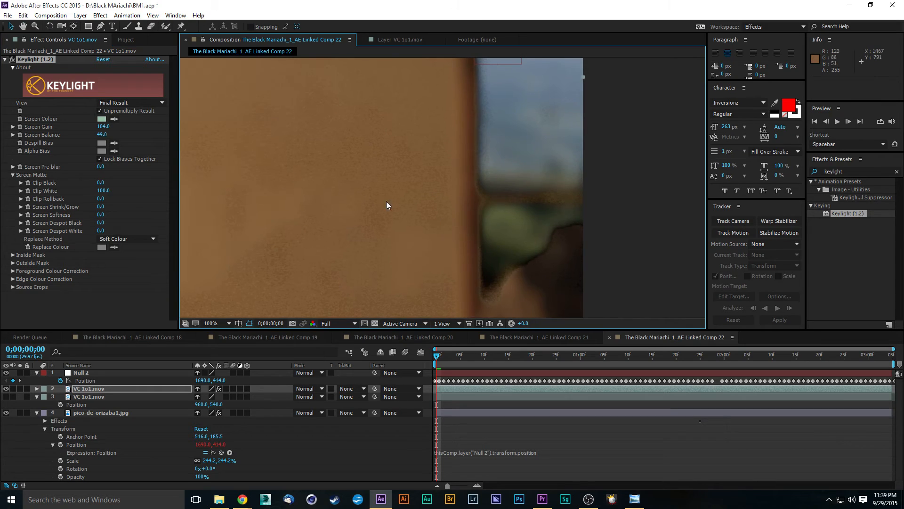
scroll(279, 165, "down", 1)
scroll(426, 202, "up", 1)
left_click_drag(103, 136, 104, 134)
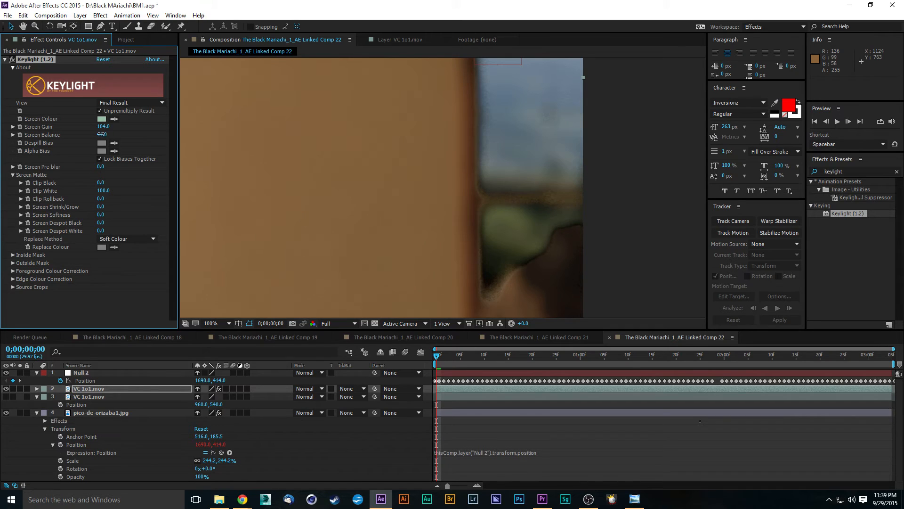
- Set Keylight's Screen Softness to 7.7 and Clip Black to 11.0 to soften the window edges
left_click_drag(454, 228, 261, 206)
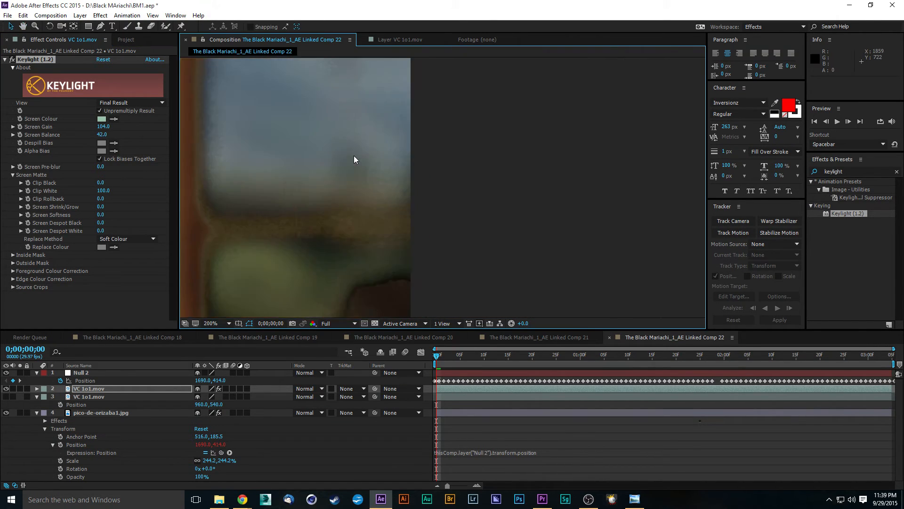
scroll(356, 158, "up", 2)
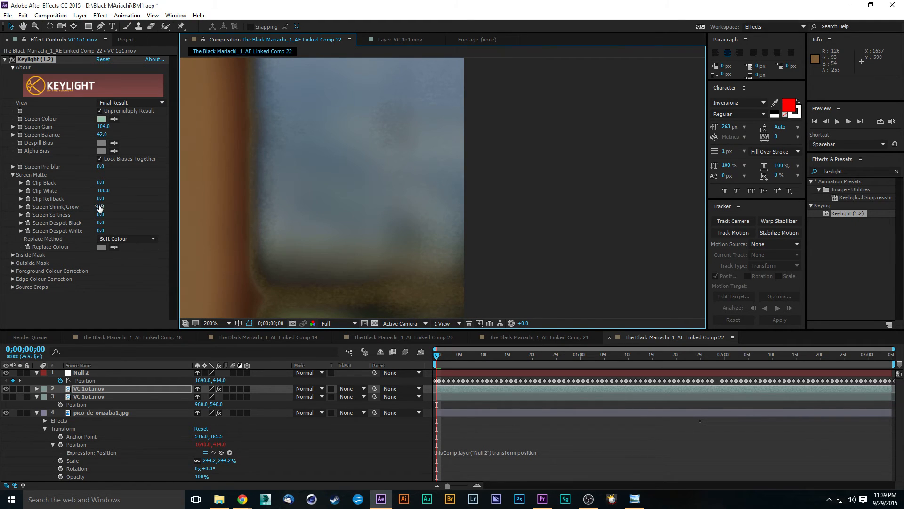
left_click_drag(103, 217, 147, 223)
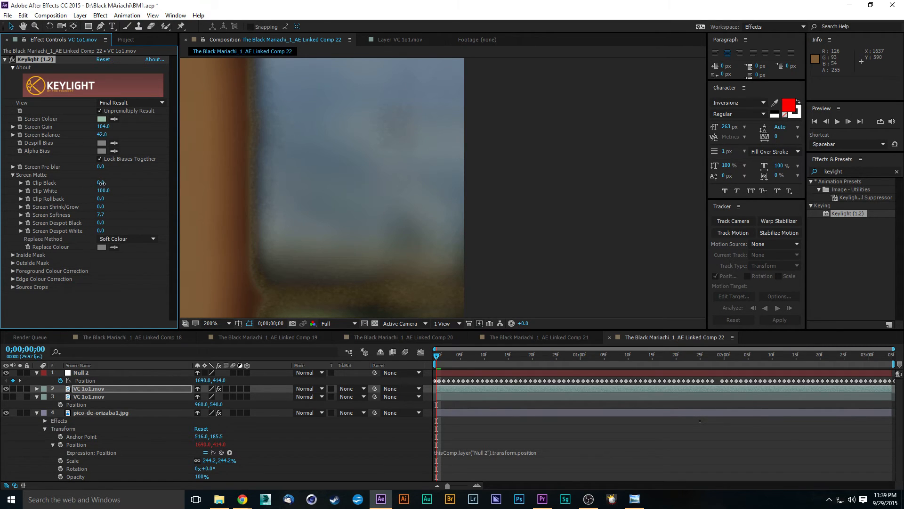
left_click_drag(102, 183, 94, 182)
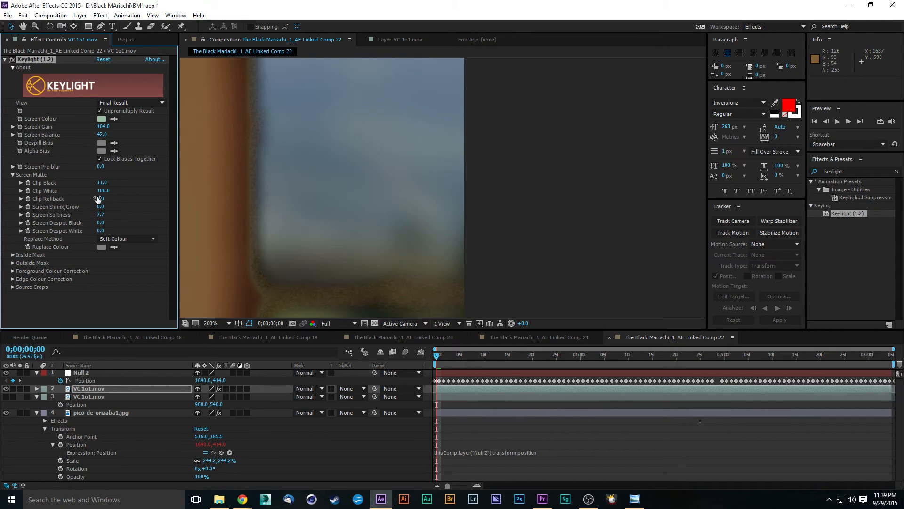
- Preview the keyed window edge close up, stop at 0;00;00;21 and select the pico-de-orizaba1.jpg layer
key("space")
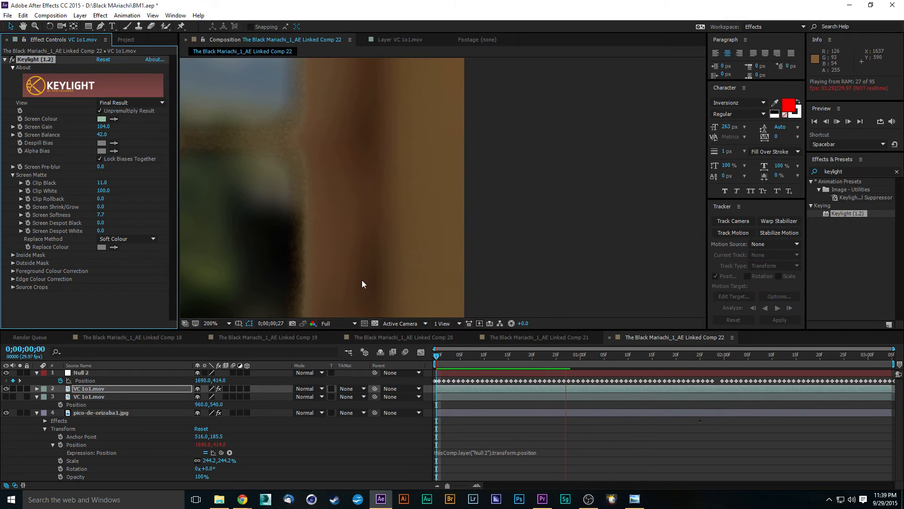
key("space")
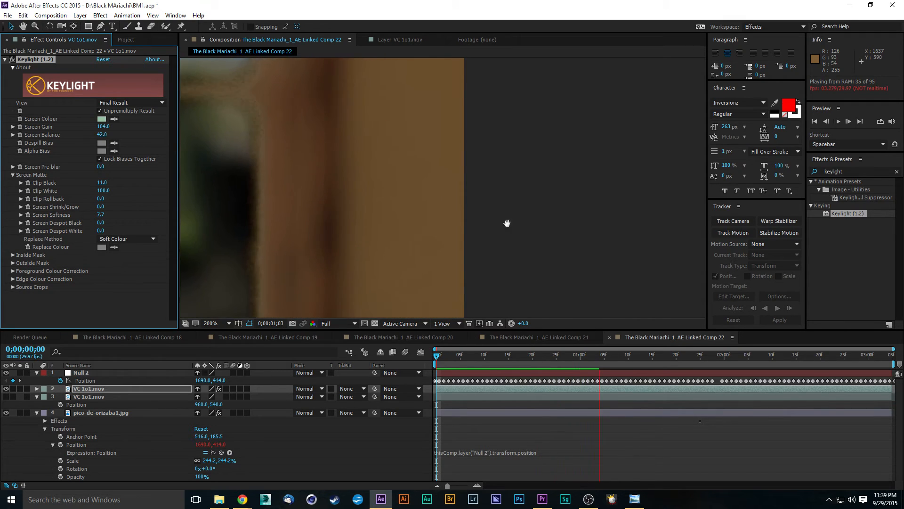
key("space")
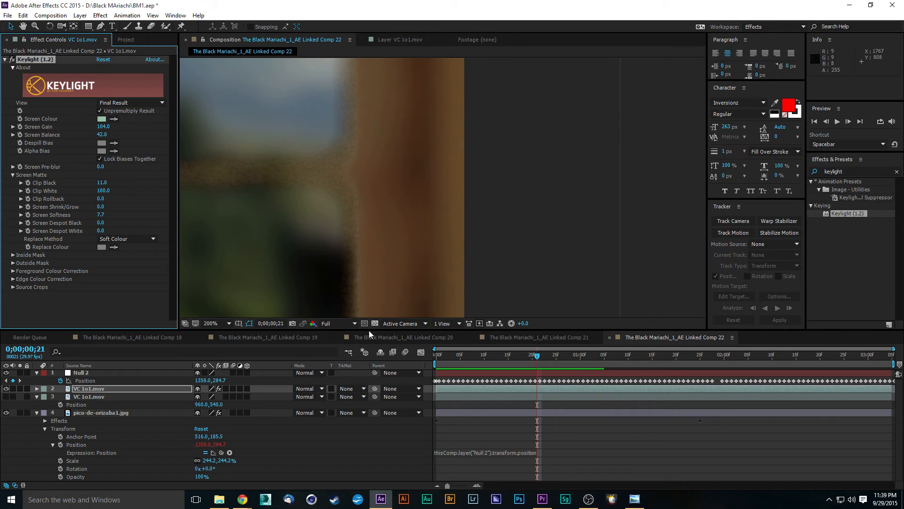
left_click(565, 162)
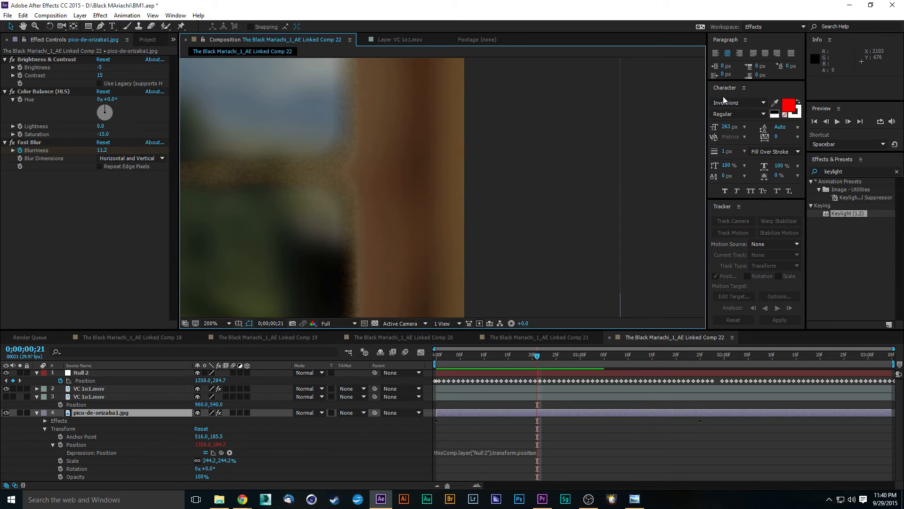
- Play back the shot in a wider view to check how the keyed window and background image work together
scroll(333, 177, "down", 3)
scroll(336, 182, "up", 2)
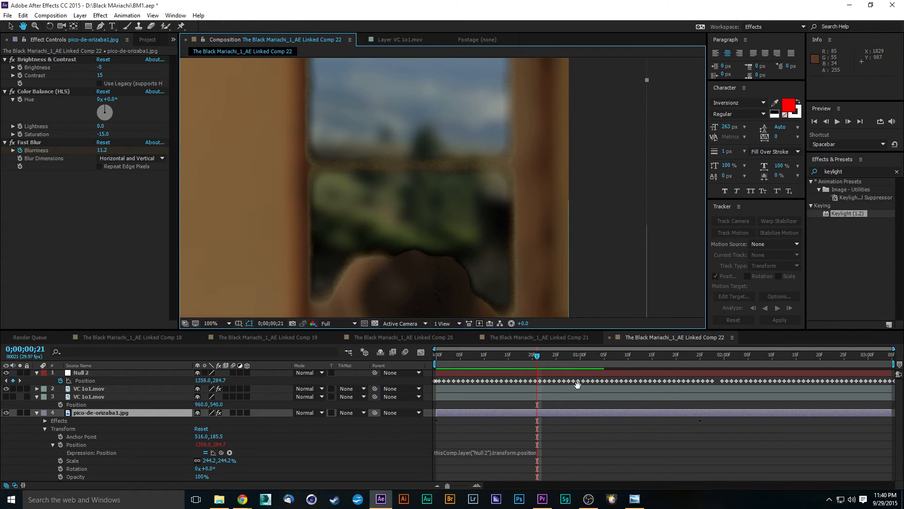
key("space")
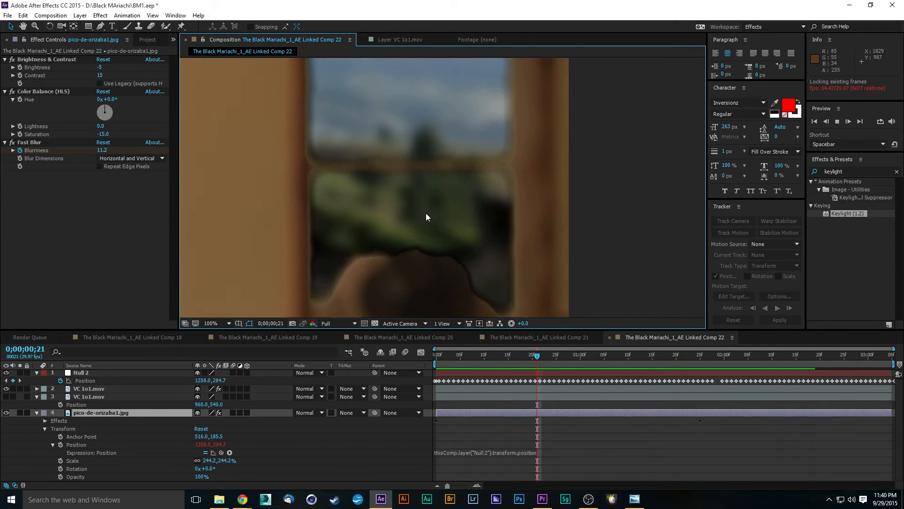
key("space")
left_click_drag(397, 206, 458, 222)
scroll(458, 221, "down", 1)
key("space")
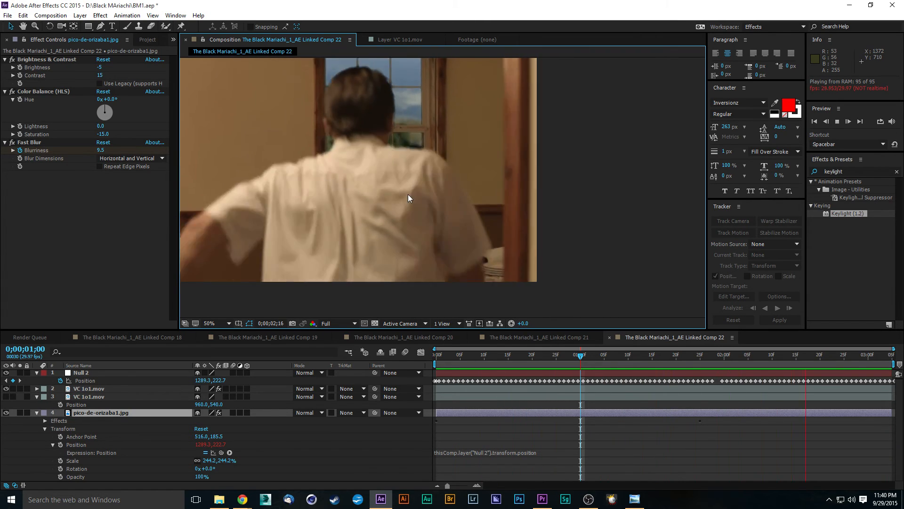
key("space")
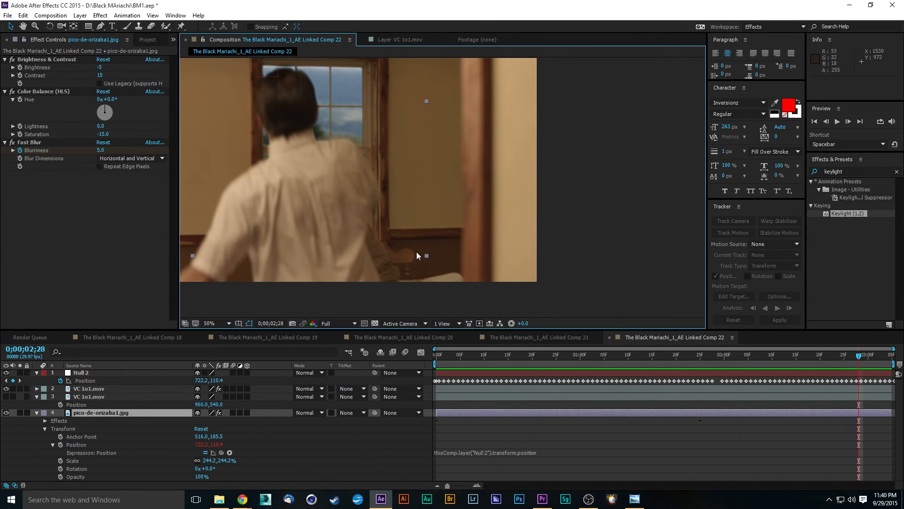
- Move to 0;00;02;24 and examine the key around the man's head and the window frame
left_click(800, 355)
left_click_drag(812, 355, 839, 346)
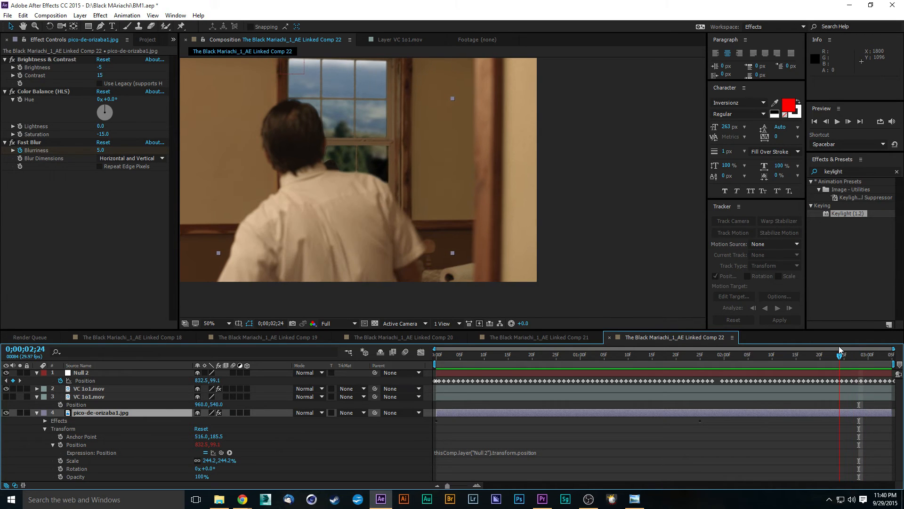
scroll(374, 171, "up", 2)
left_click_drag(310, 158, 394, 224)
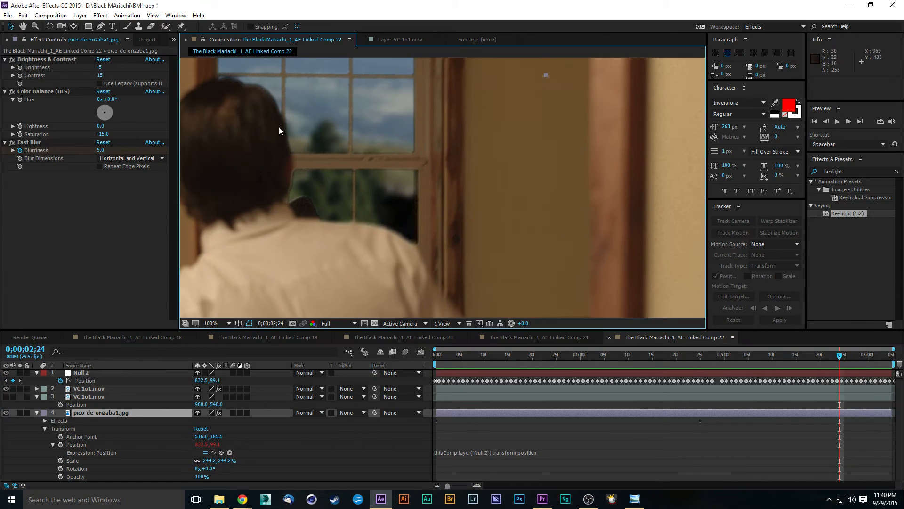
left_click_drag(298, 143, 415, 181)
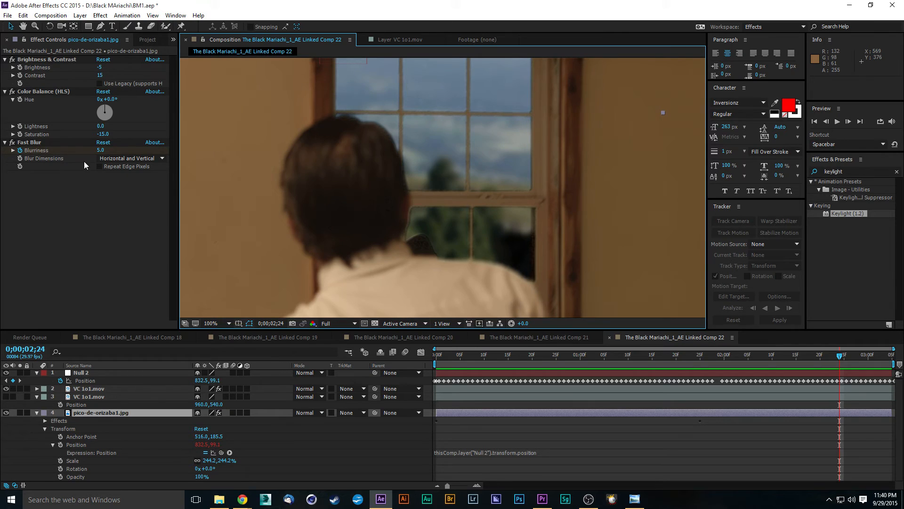
- Delete the Color Balance (HLS), Brightness & Contrast and Fast Blur effects from the pico-de-orizaba1.jpg layer
left_click(35, 91)
key("Delete")
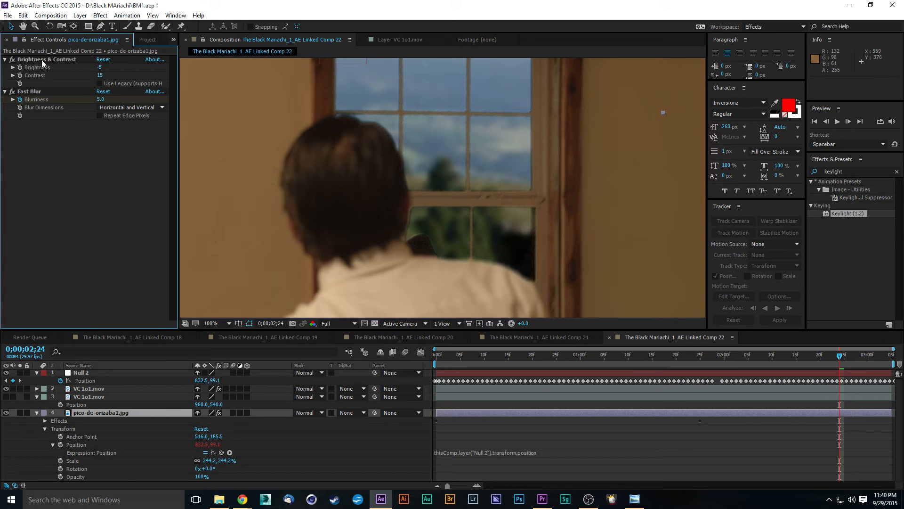
left_click(42, 60)
key("Delete")
left_click(36, 61)
key("Delete")
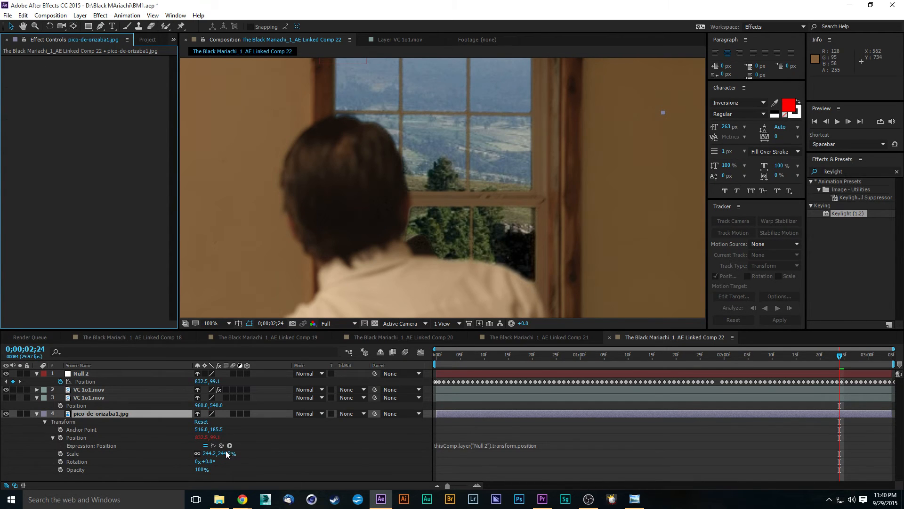
- Set Keylight's Clip Black and Screen Balance to 0.0 on the upper VC 1o1.mov layer
left_click(105, 390)
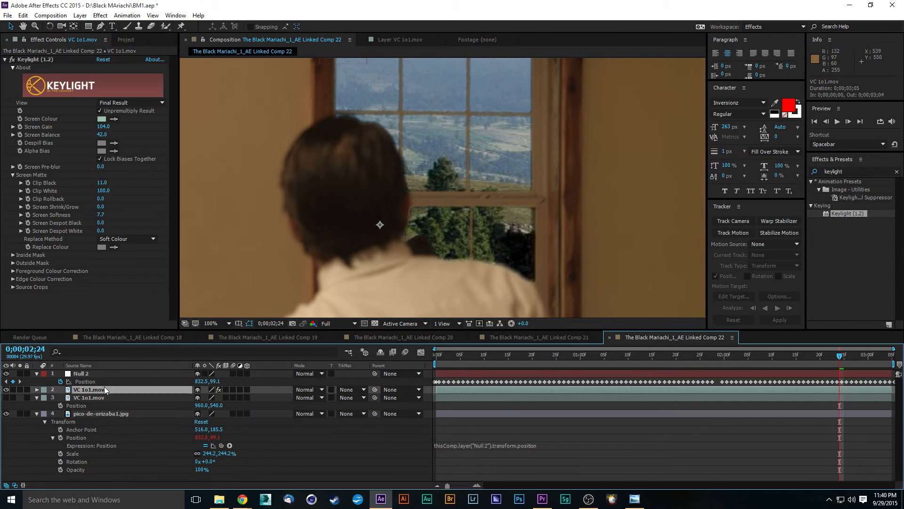
key("period")
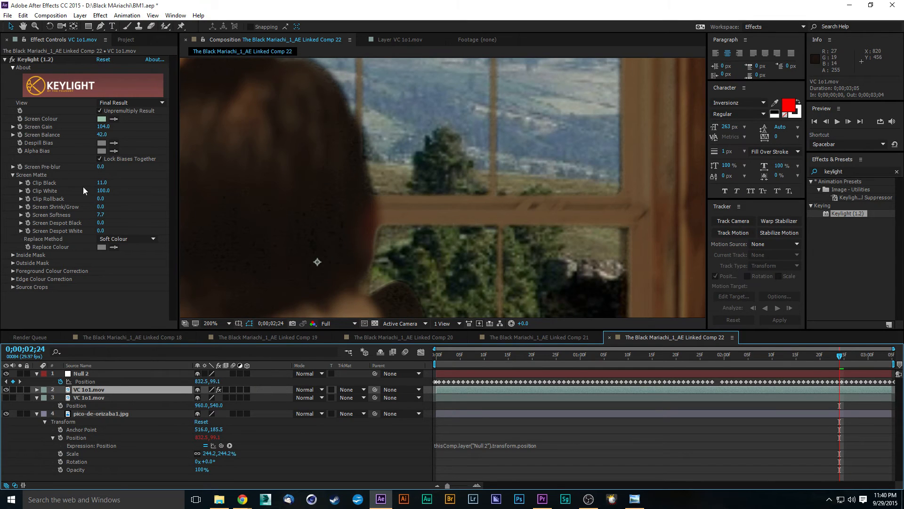
left_click_drag(101, 183, 73, 184)
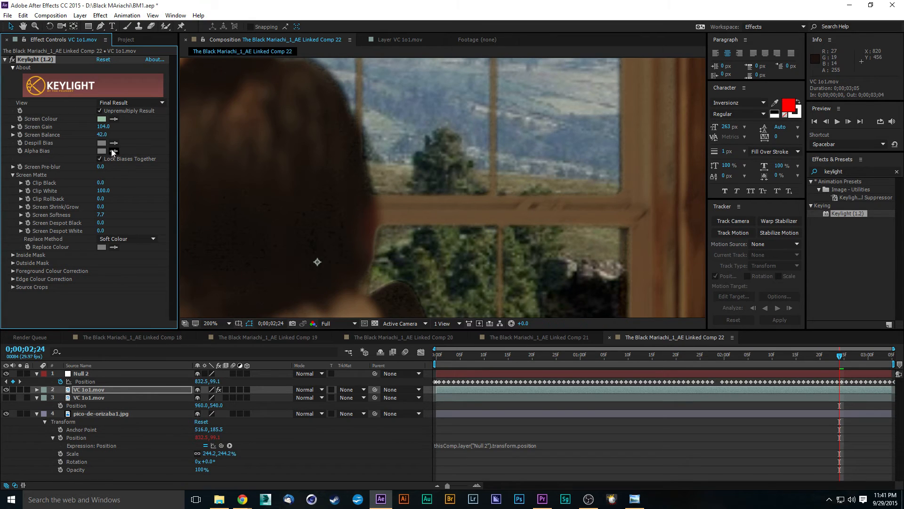
left_click_drag(103, 135, 78, 135)
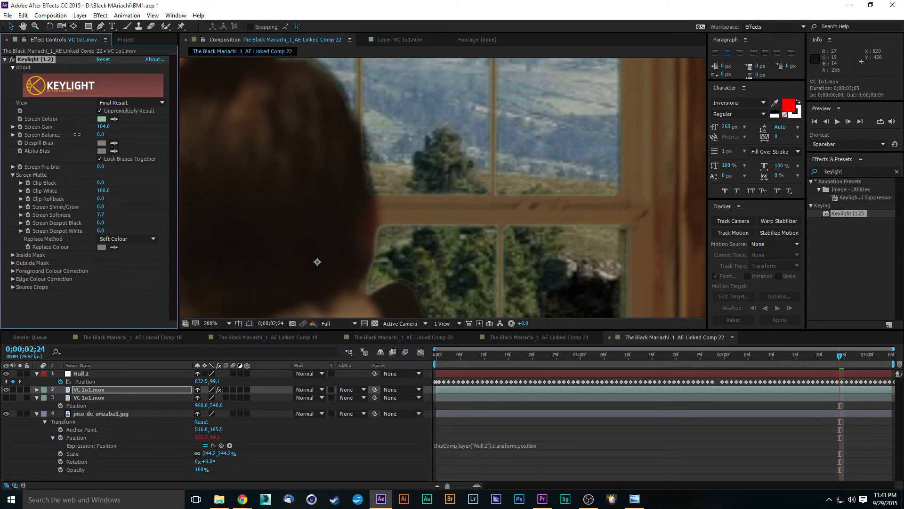
- Inspect the fringe along the man's shoulder and set Keylight's Screen Gain to 113.0
scroll(420, 256, "down", 3)
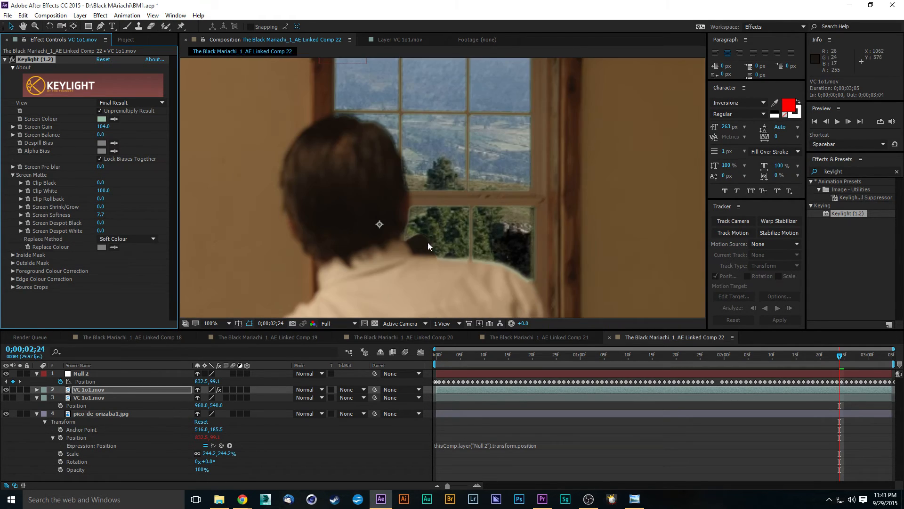
scroll(428, 242, "up", 3)
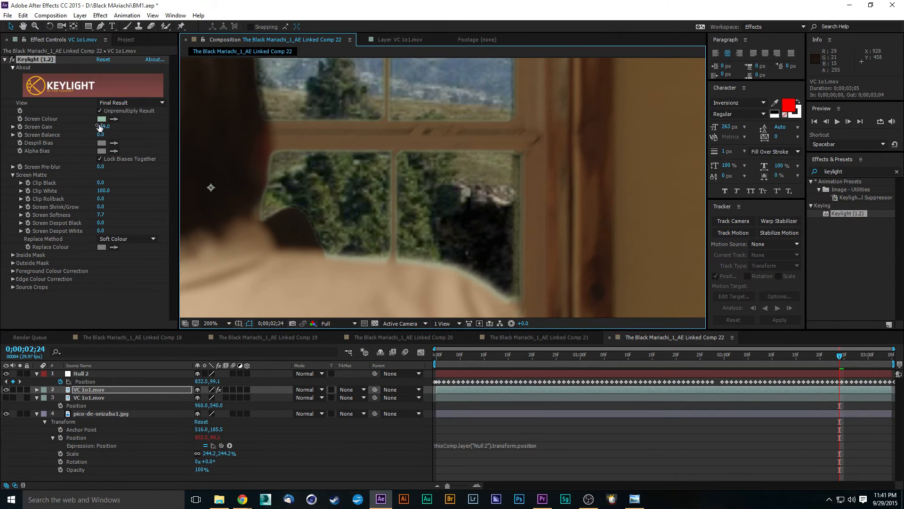
left_click(104, 126)
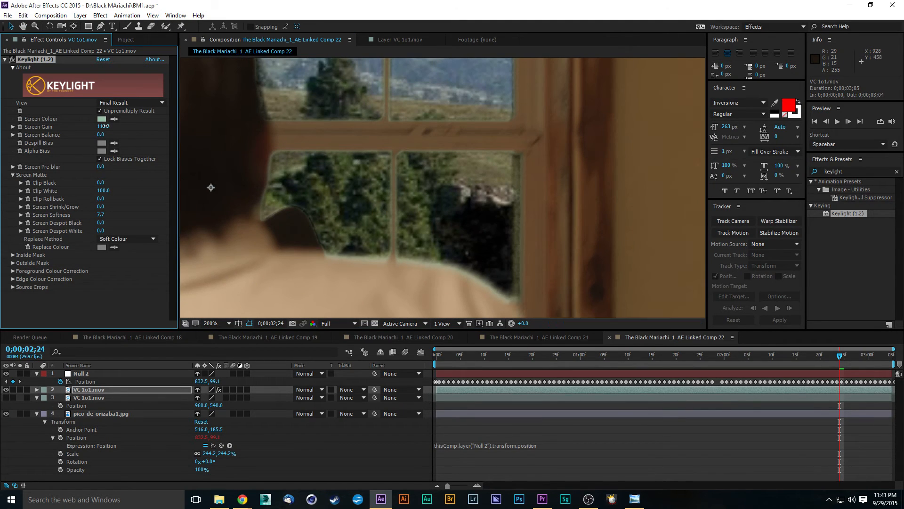
mouse_move(104, 126)
left_mouse_down()
mouse_move(125, 126)
mouse_move(100, 127)
mouse_move(109, 128)
left_mouse_up()
scroll(427, 155, "down", 4)
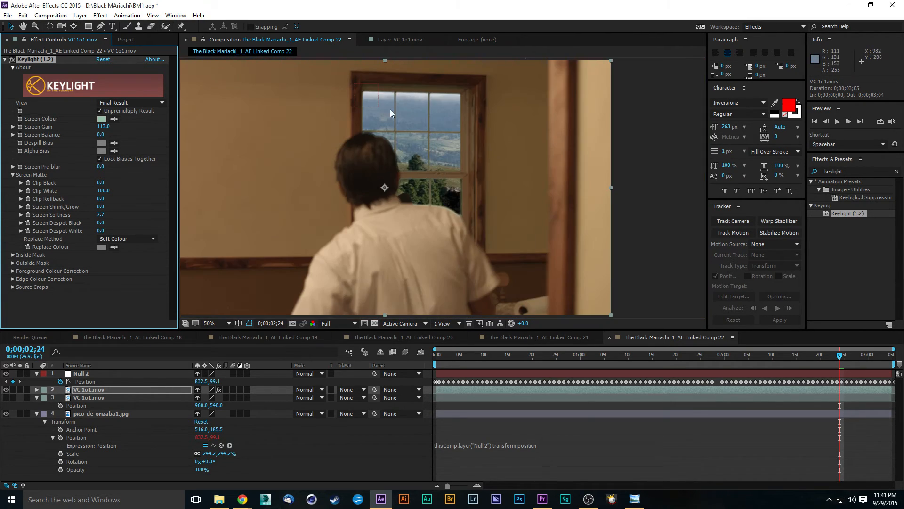
- Try a Screen Shrink/Grow of 1.9 on the window key, and undo the change
scroll(390, 109, "up", 4)
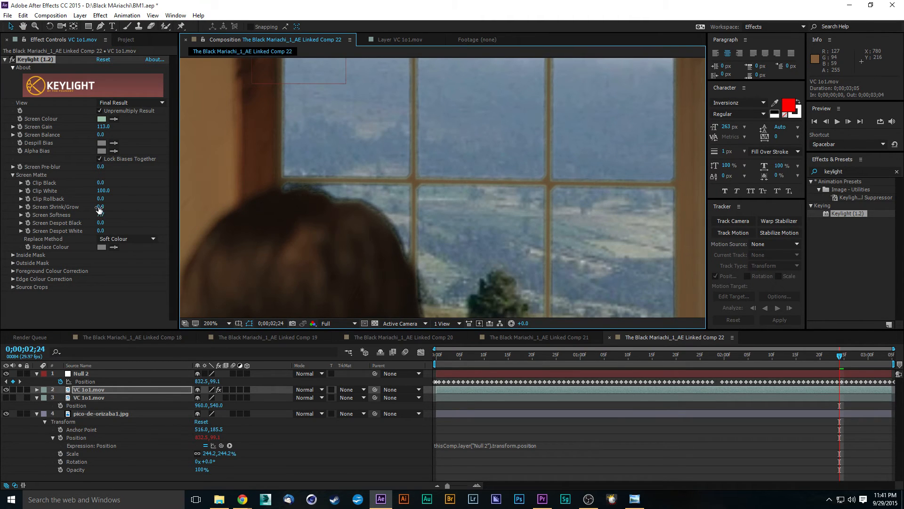
mouse_move(98, 208)
left_mouse_down()
mouse_move(67, 206)
mouse_move(103, 206)
left_mouse_up()
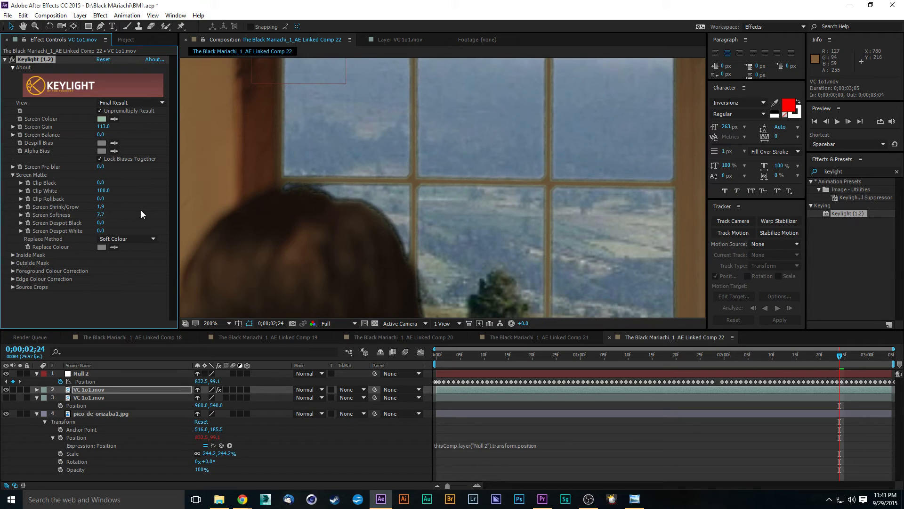
key("ctrl+z")
- Apply the Simple Choker effect to the upper VC 1o1.mov layer after Keylight, with Choke Matte at 0.60
left_click(843, 170)
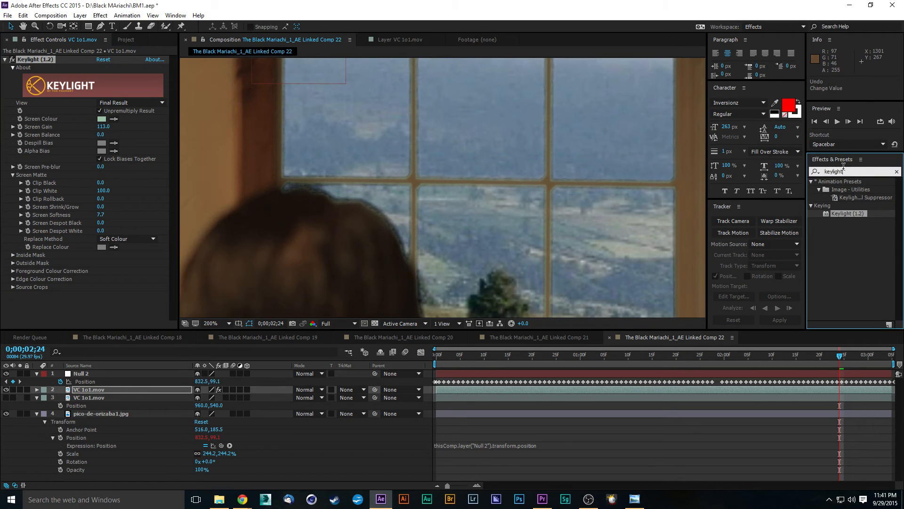
key("BackSpace")
key("BackSpace")
key("BackSpace")
key("BackSpace")
key("BackSpace")
key("BackSpace")
key("BackSpace")
key("BackSpace")
type("si")
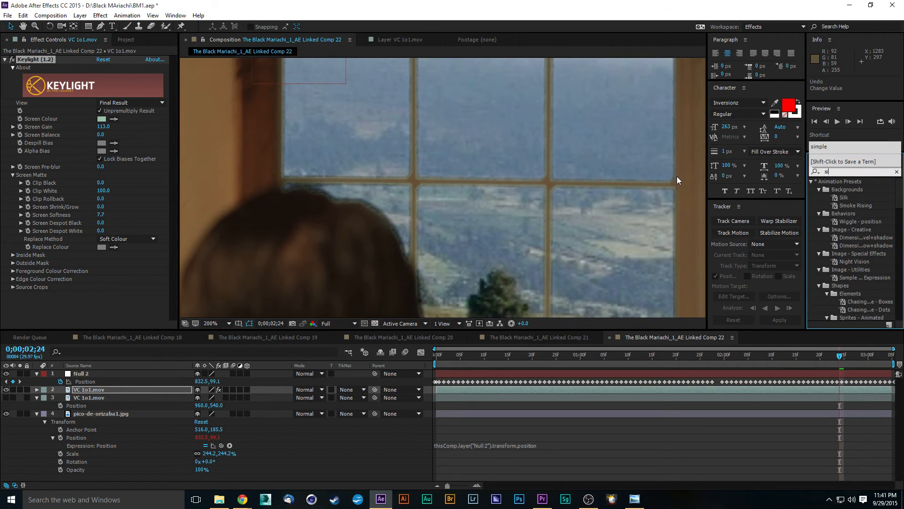
type("mple")
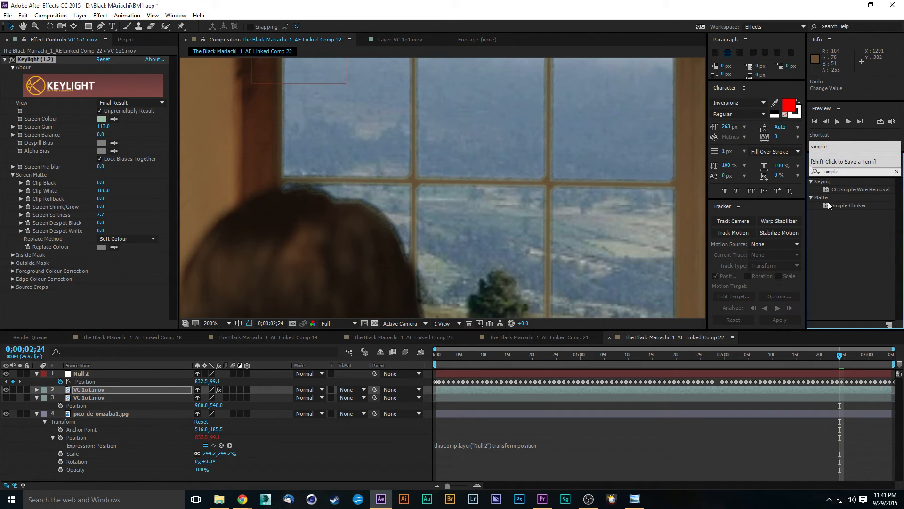
left_click_drag(828, 206, 105, 311)
scroll(263, 254, "down", 1)
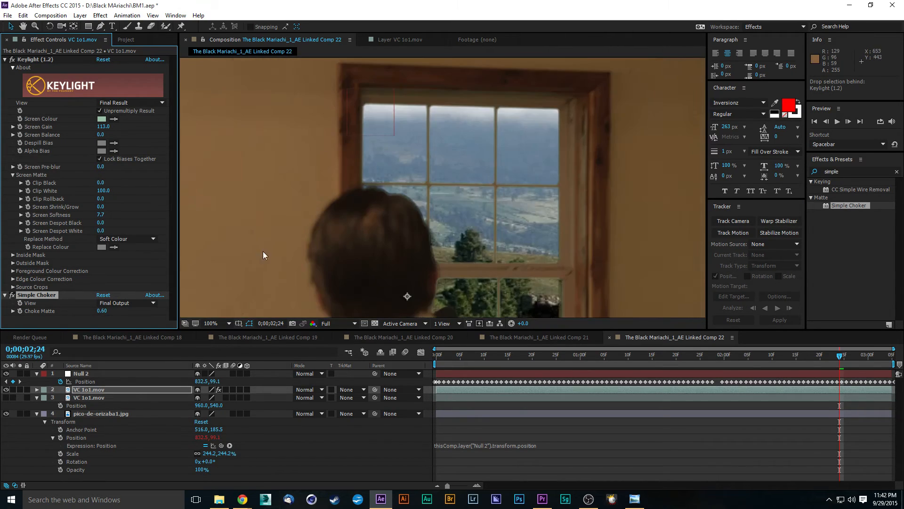
- Set Keylight's Screen Gain to 92.0, checking the fringe along the man's shoulder
scroll(392, 181, "up", 2)
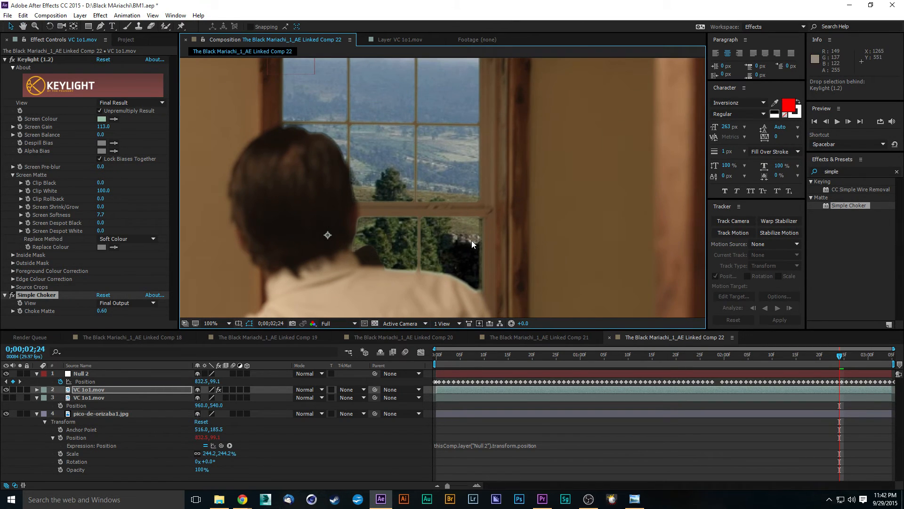
scroll(474, 240, "up", 2)
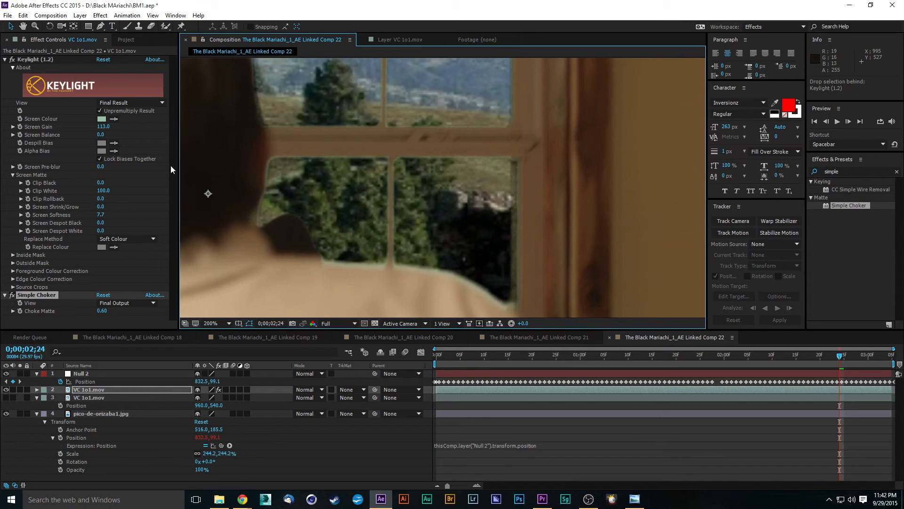
left_click(98, 135)
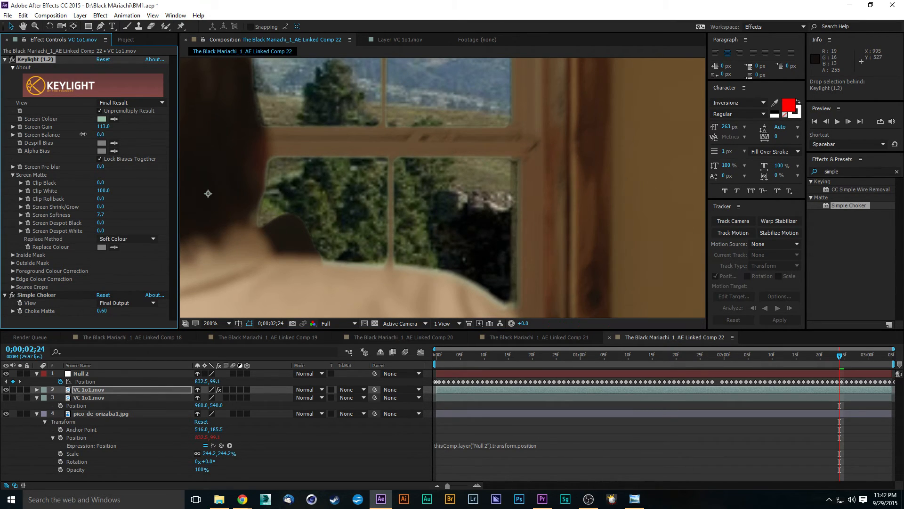
left_click_drag(100, 127, 89, 127)
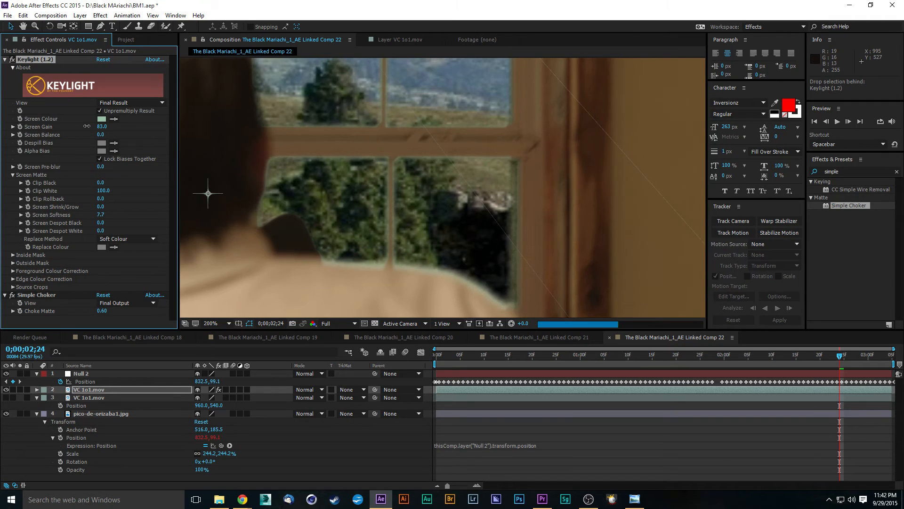
left_click_drag(88, 126, 92, 126)
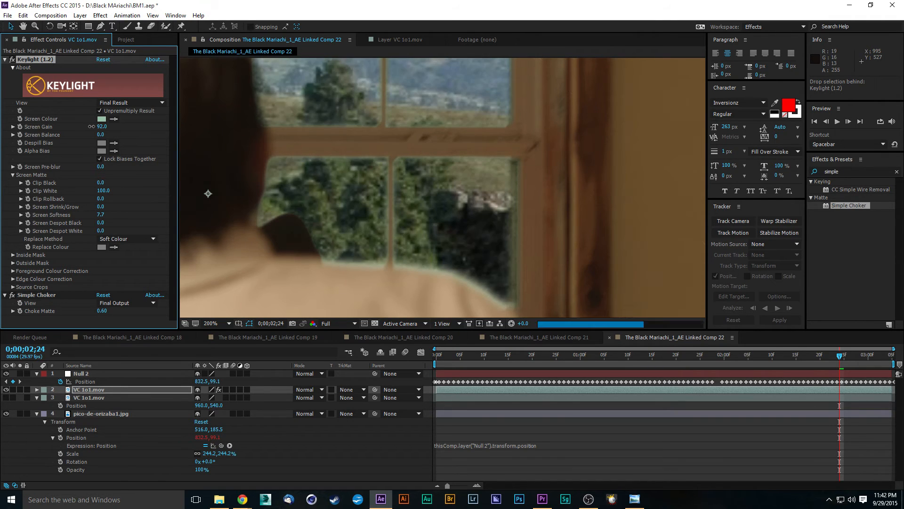
- Preview the composition from the first frame and park the current time at 0;00;00;12 to check the keyed window edges
scroll(261, 182, "down", 2)
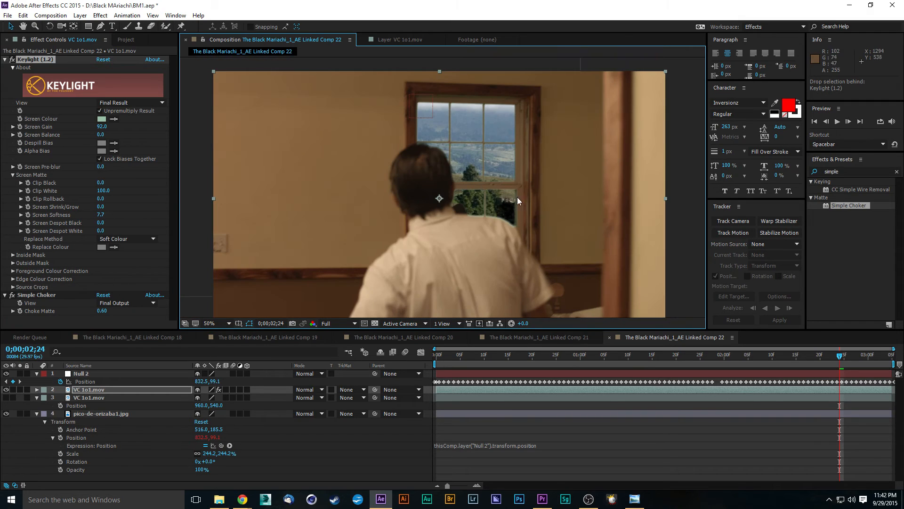
scroll(442, 187, "down", 1)
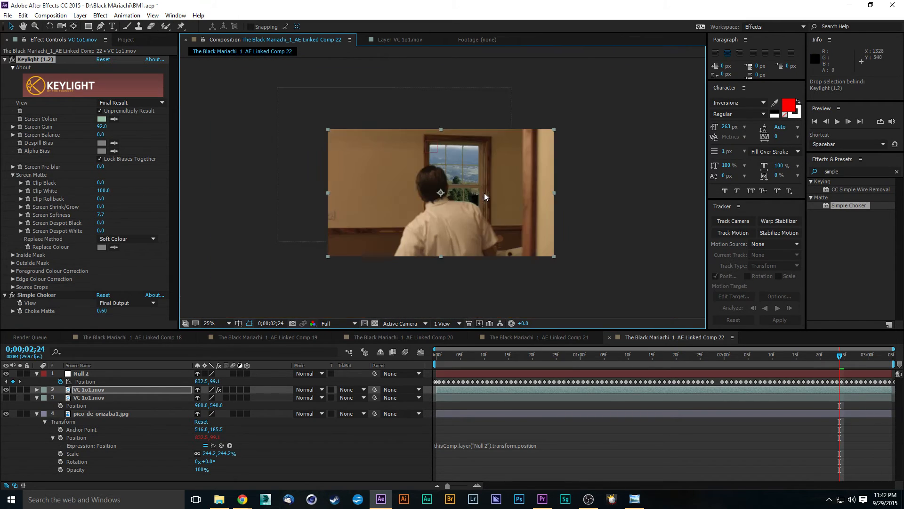
left_click(436, 357)
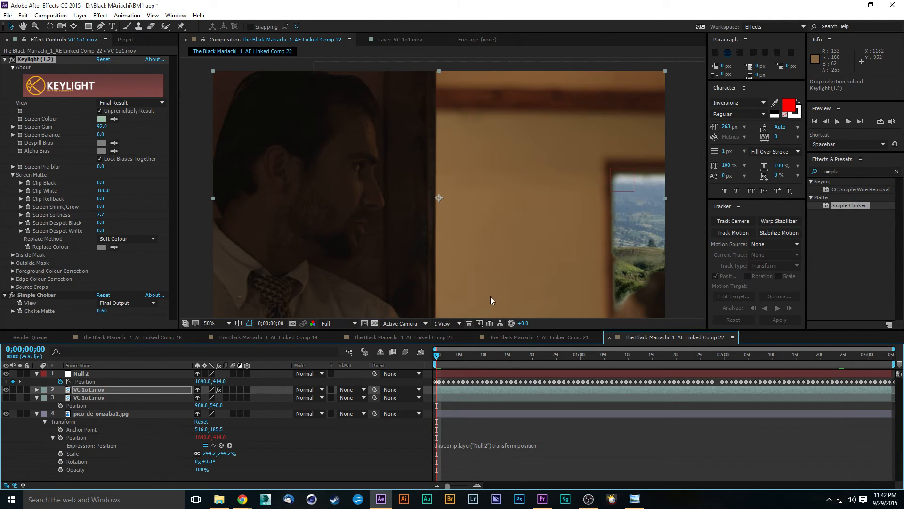
left_click_drag(524, 283, 380, 199)
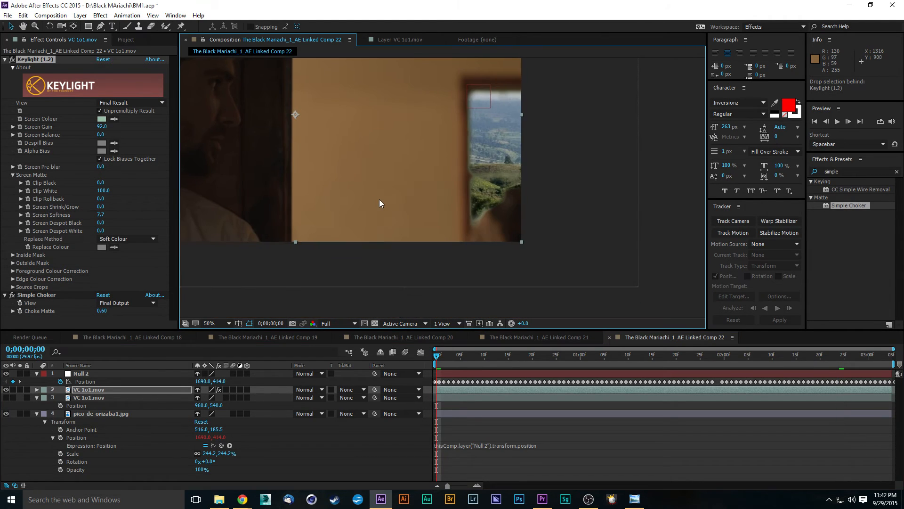
key("space")
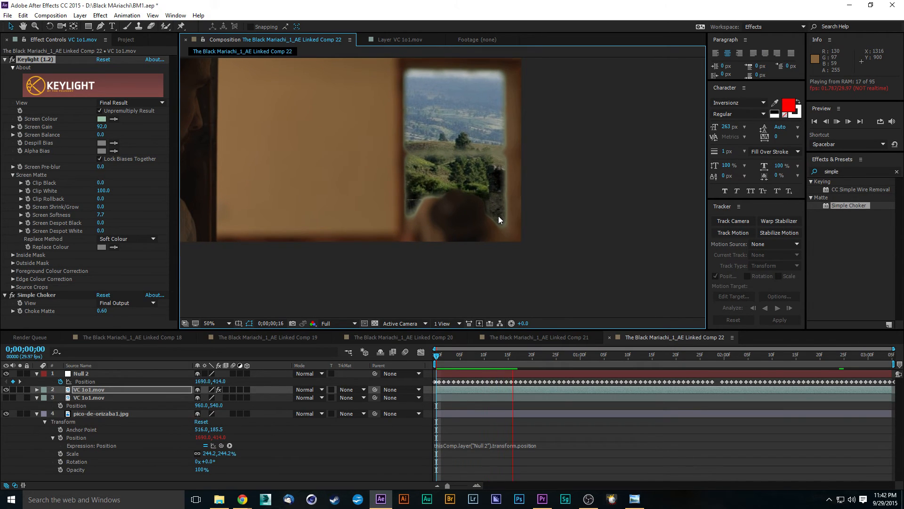
key("space")
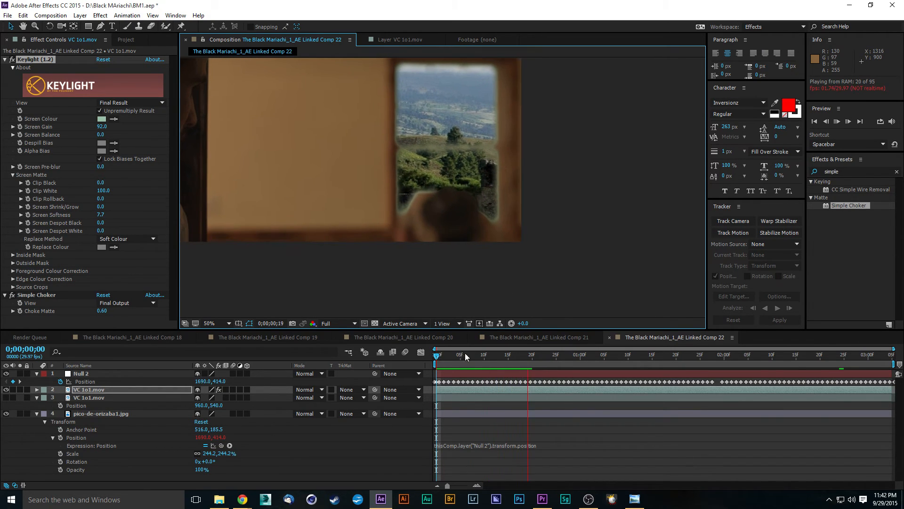
left_click_drag(465, 353, 496, 370)
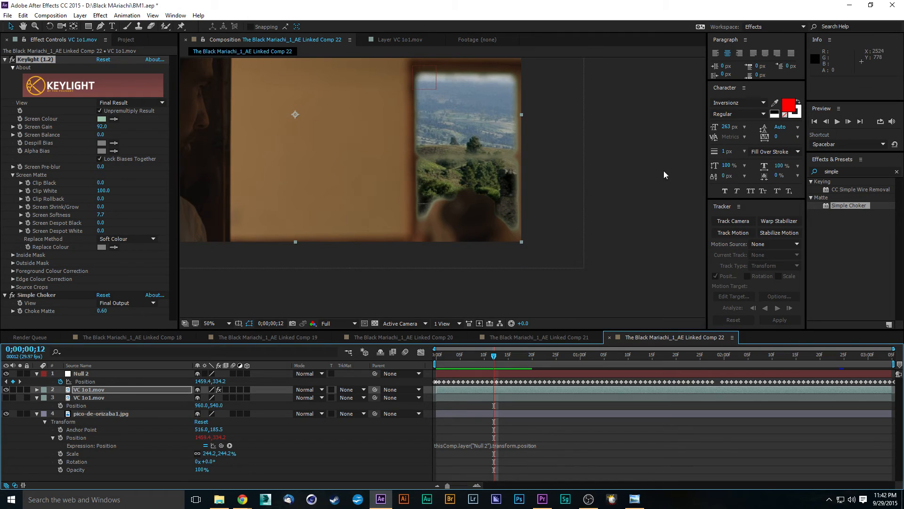
- Find the Digieffects Aura LightWrap effect and apply it to the upper VC 1o1.mov layer
left_click(855, 173)
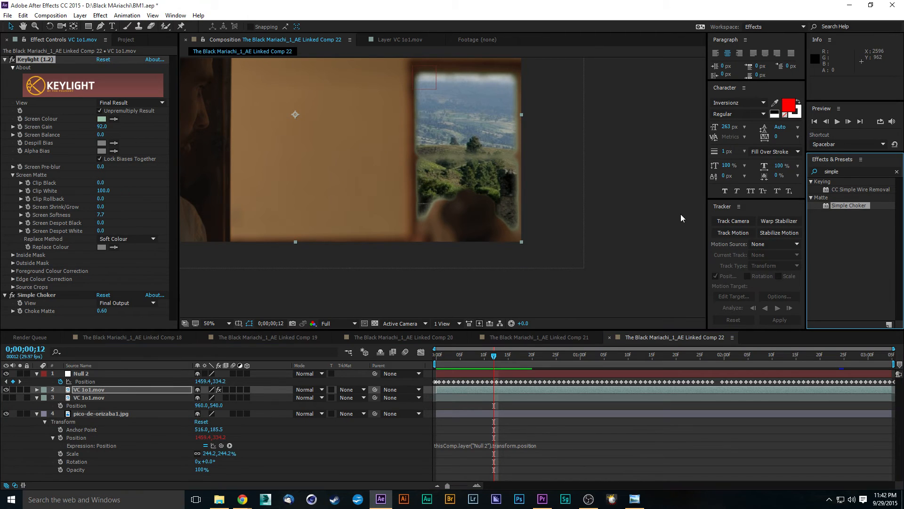
key("g")
left_click(858, 171)
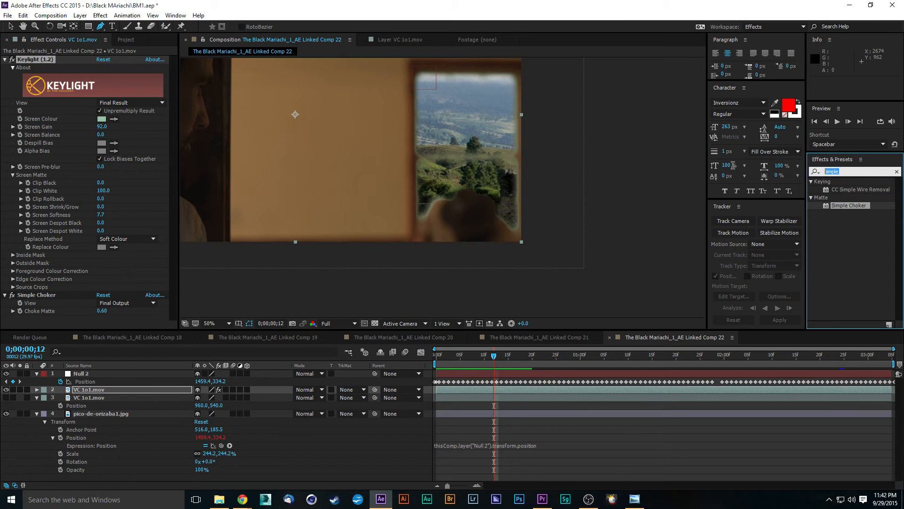
type("light")
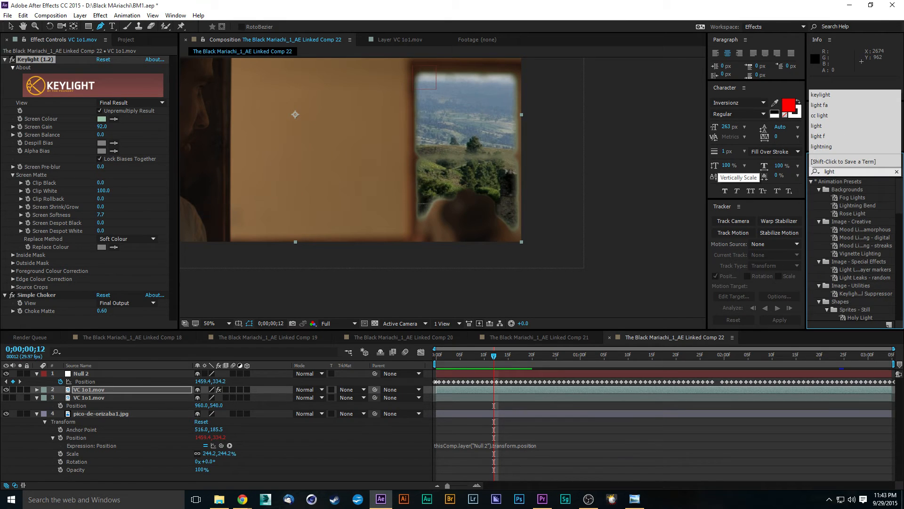
type(" w")
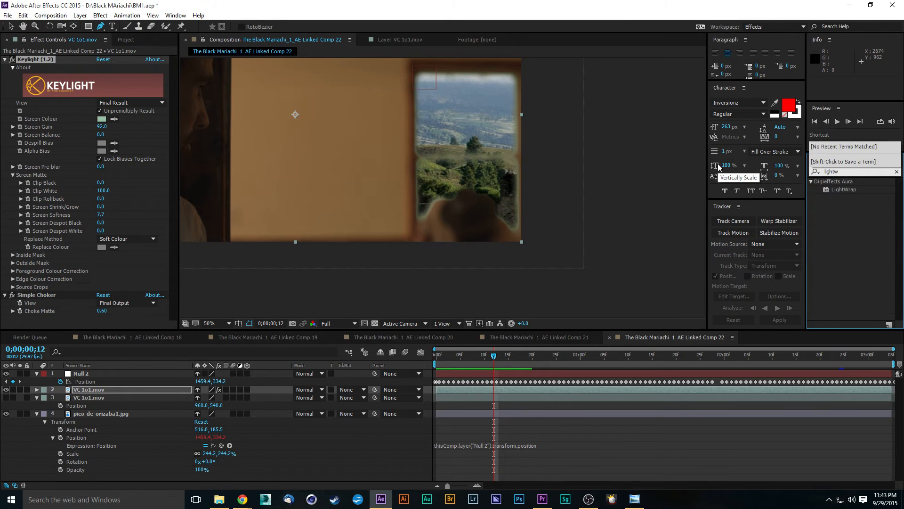
left_click_drag(826, 187, 78, 392)
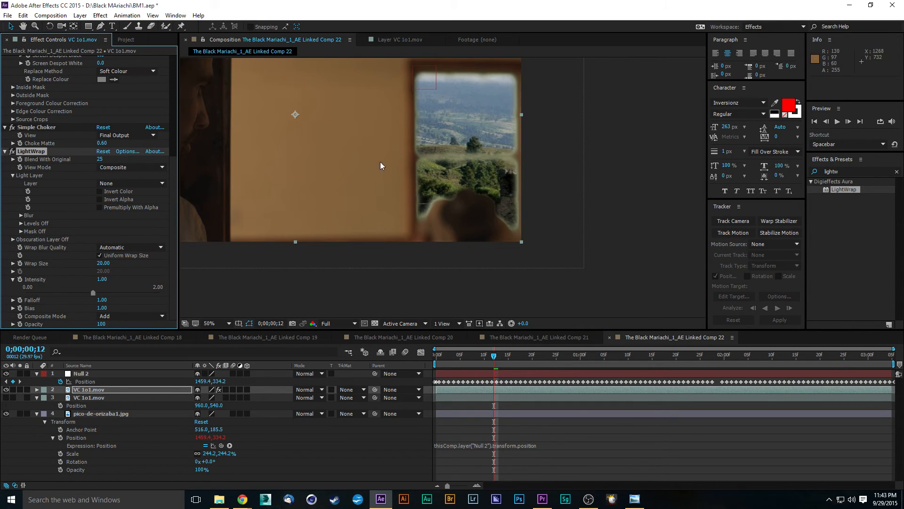
- Set LightWrap's Wrap Size to 30.00, judging the glow around the head in the window
scroll(486, 188, "up", 1)
left_click_drag(500, 201, 413, 185)
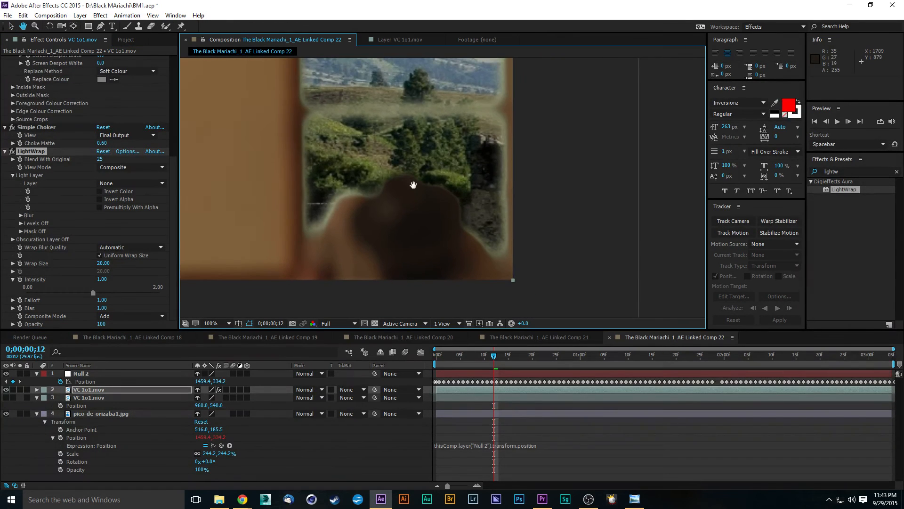
key("v")
left_click_drag(103, 262, 114, 263)
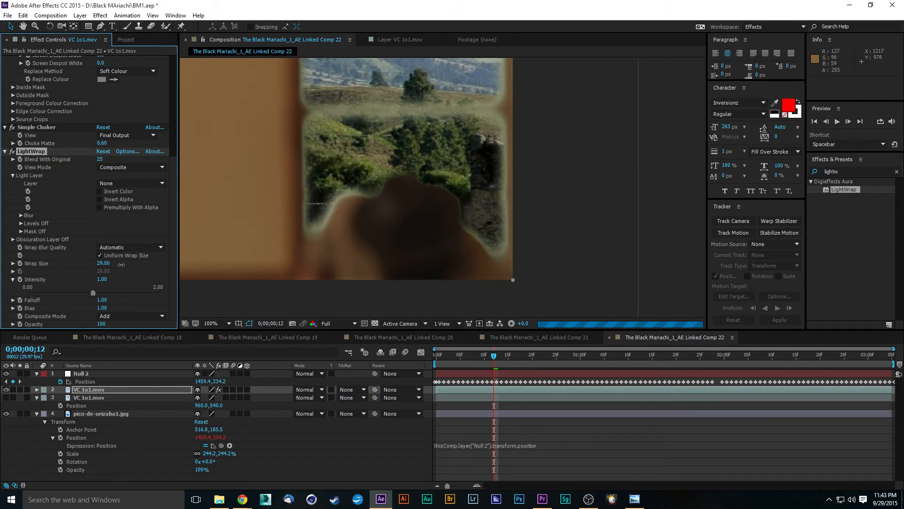
left_click_drag(121, 262, 122, 266)
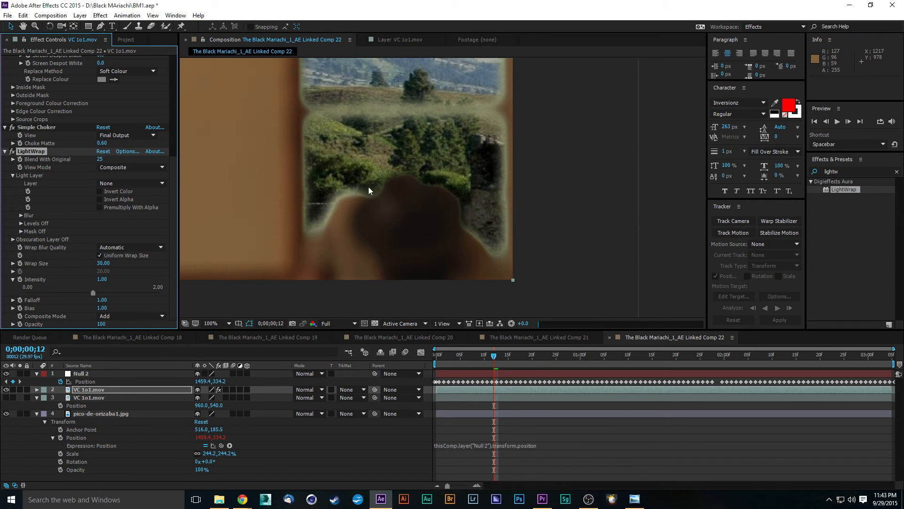
scroll(365, 195, "down", 2)
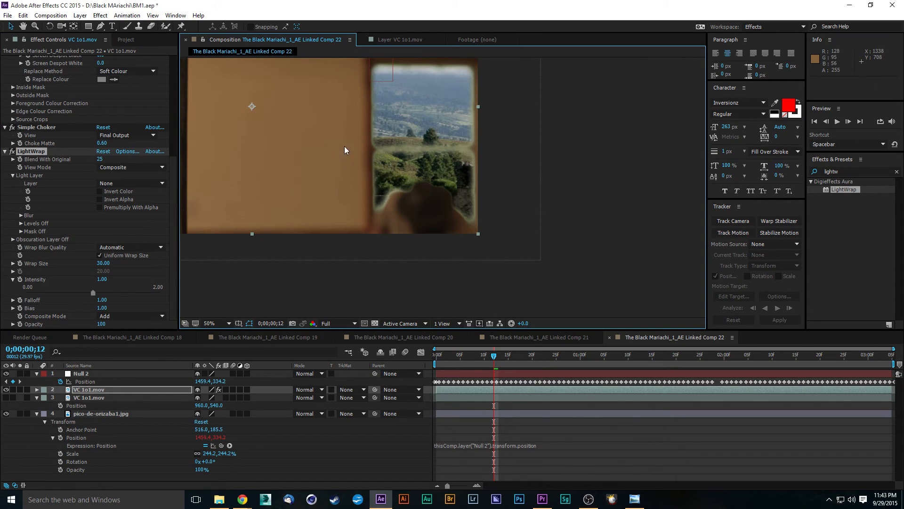
- Check the glowing window edges and apply the Curves color correction effect to the upper VC 1o1.mov layer
key("space")
left_click_drag(375, 189, 454, 230)
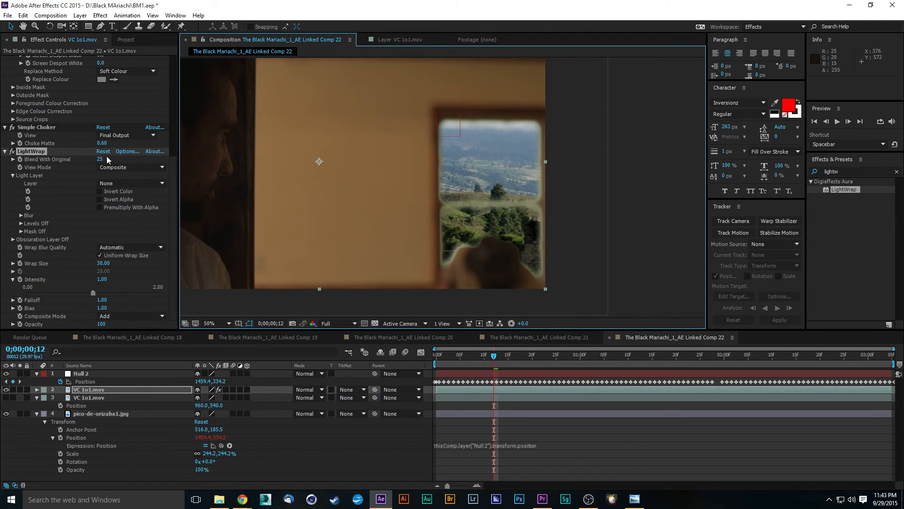
left_click_drag(174, 216, 172, 115)
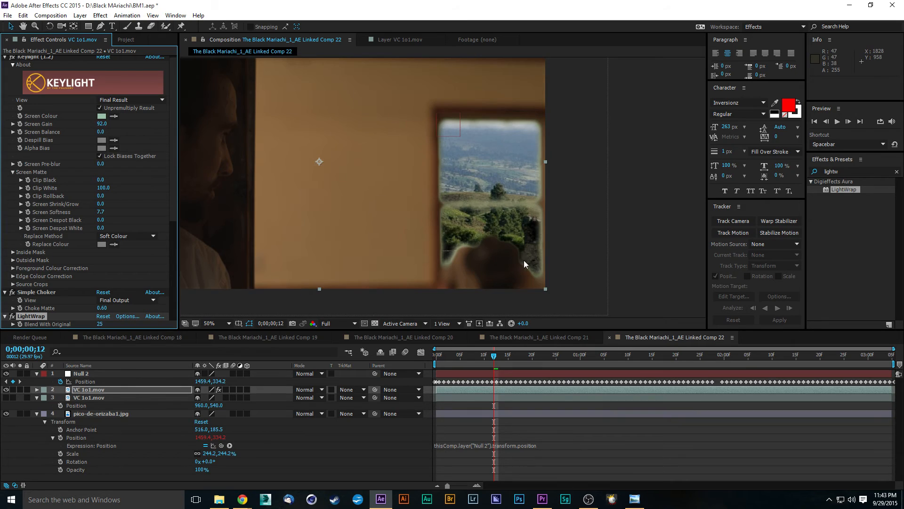
left_click_drag(524, 260, 415, 141)
scroll(377, 113, "up", 1)
left_click_drag(377, 113, 495, 273)
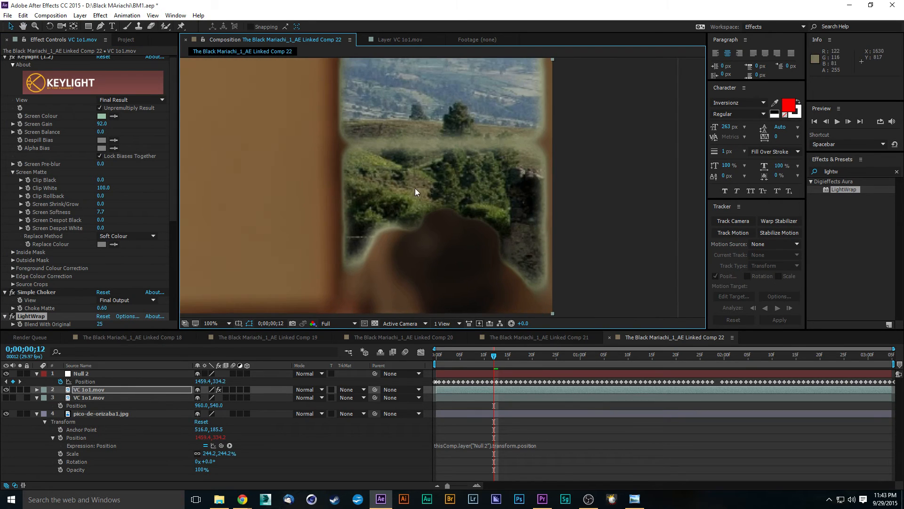
scroll(418, 189, "down", 1)
left_click(832, 171)
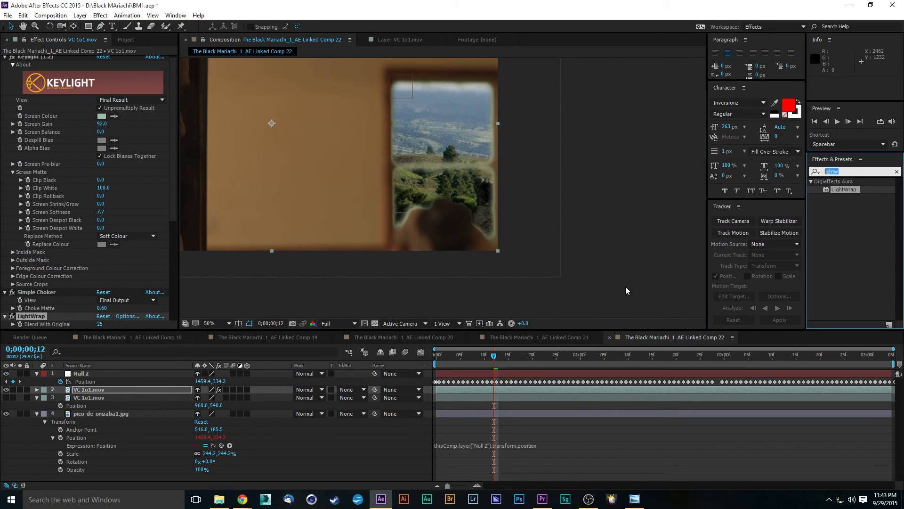
type("curves")
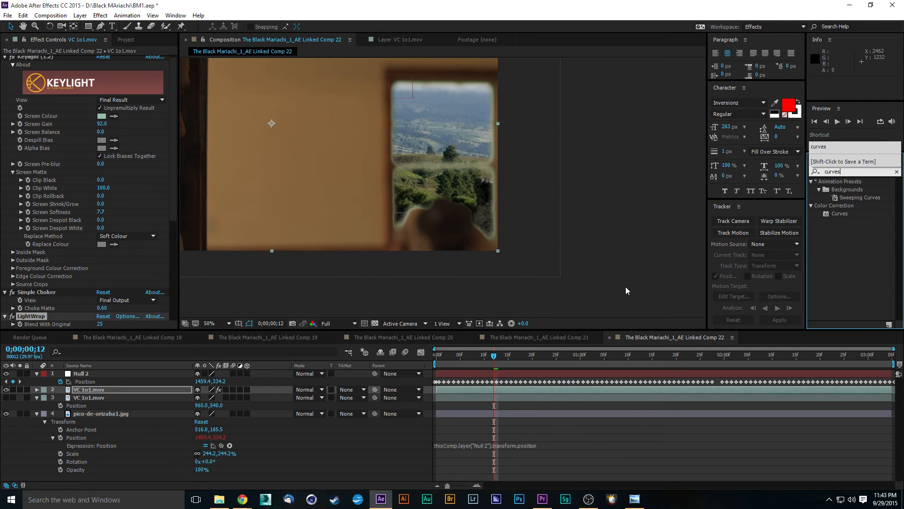
left_click_drag(829, 213, 89, 390)
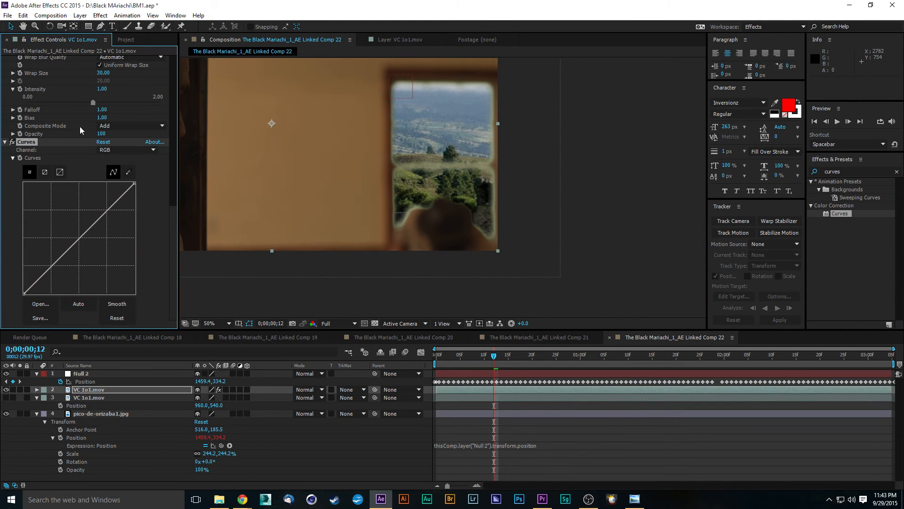
- Raise the midpoint of the Blue curve slightly and lower the midpoint of the Red curve to cool the footage
left_click(109, 150)
left_click(132, 192)
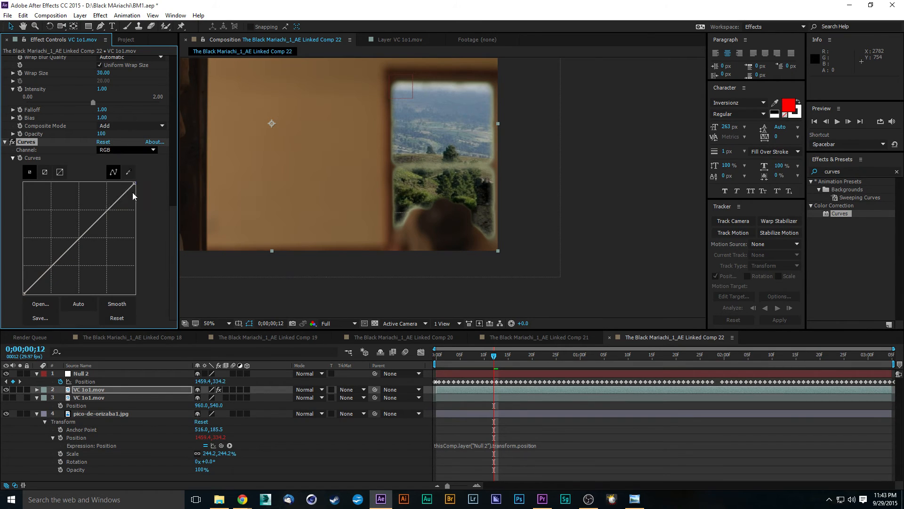
left_click_drag(78, 239, 76, 237)
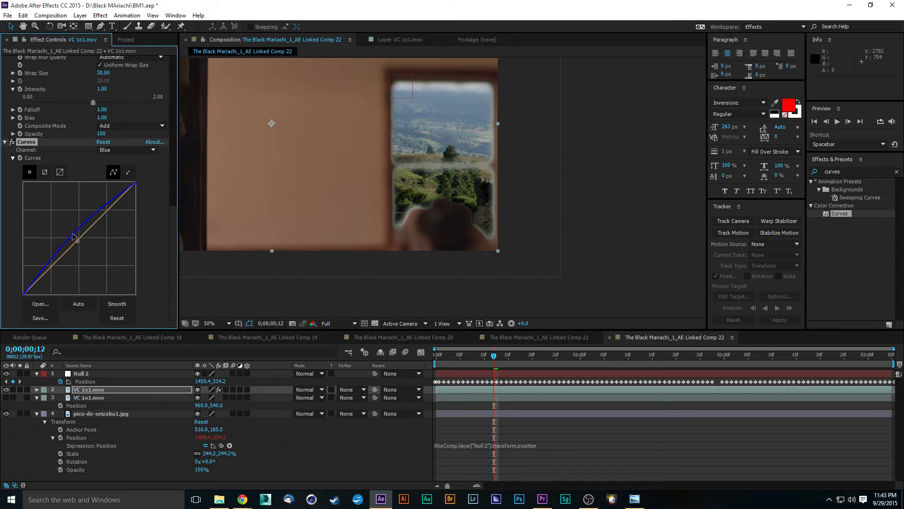
left_click(122, 150)
left_click(126, 171)
left_click_drag(78, 239, 81, 240)
left_click(73, 237)
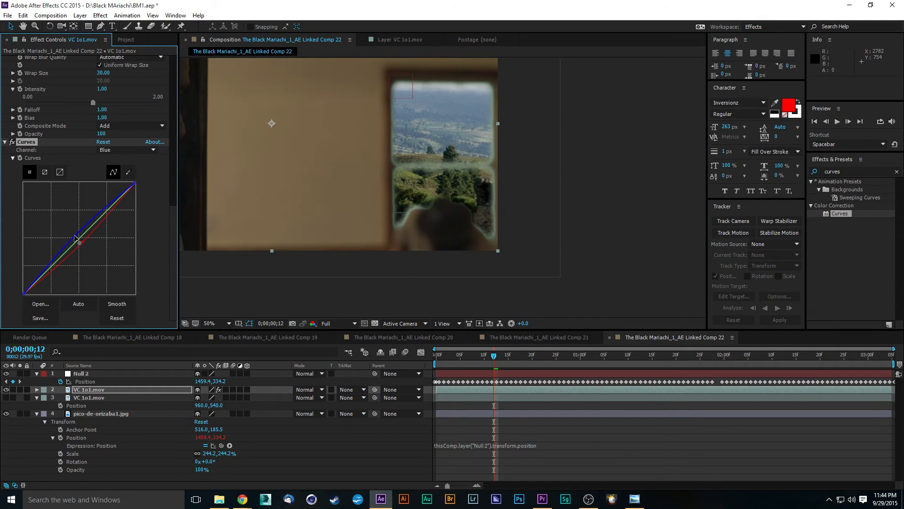
scroll(271, 137, "down", 2)
left_click_drag(329, 162, 356, 177)
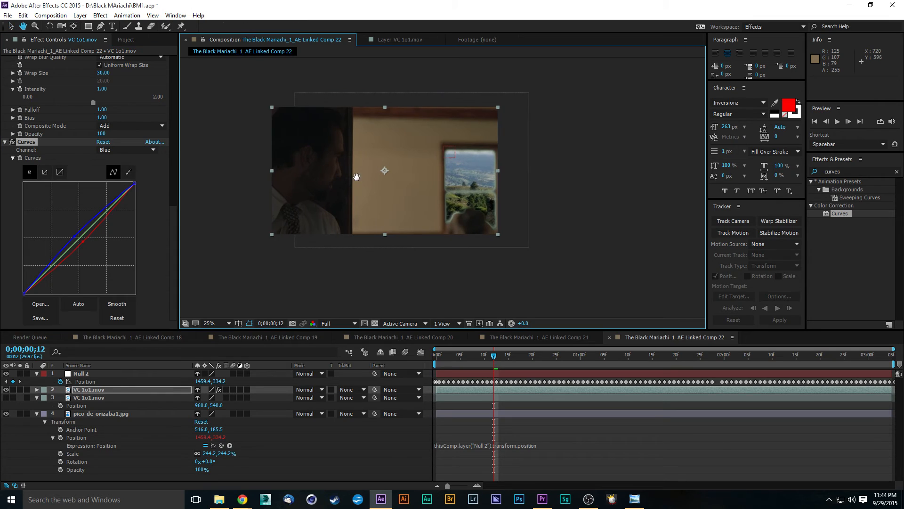
- Apply the Curves color correction effect to the pico-de-orizaba1.jpg background layer
scroll(443, 198, "up", 2)
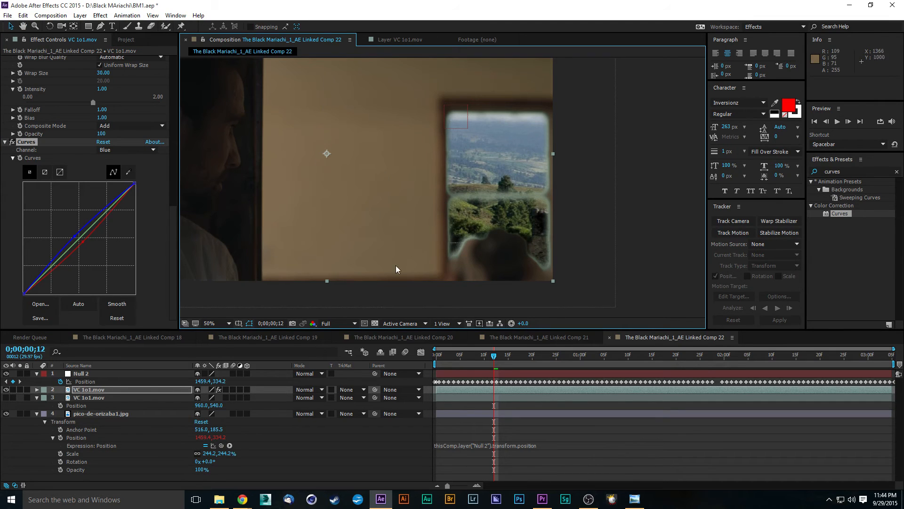
left_click(112, 408)
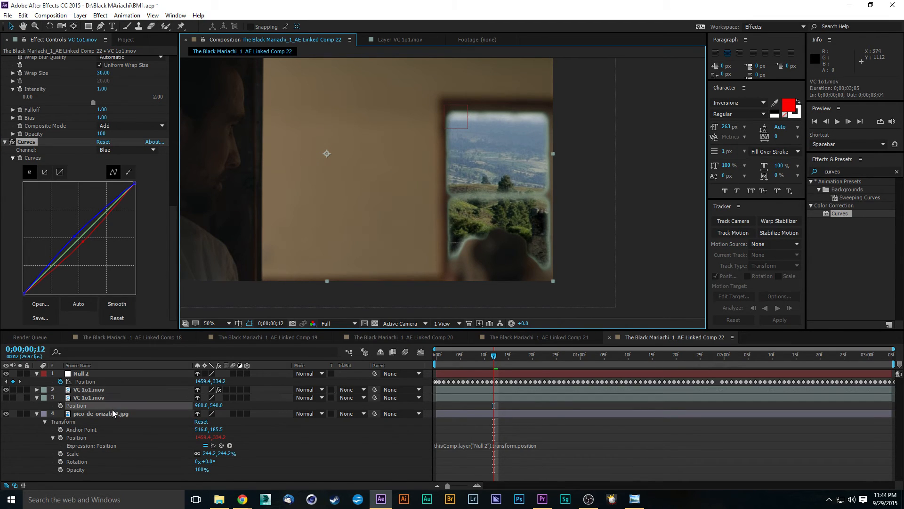
left_click(112, 410)
left_click(140, 414)
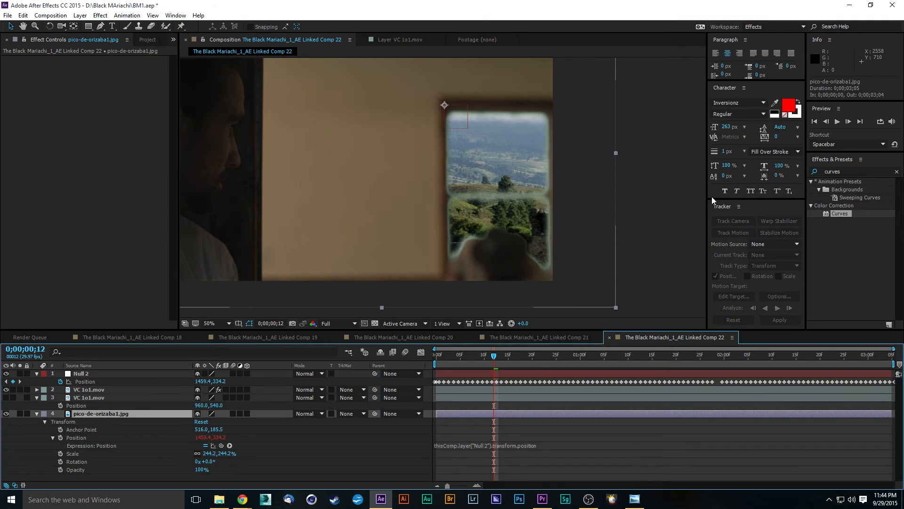
left_click_drag(824, 214, 480, 409)
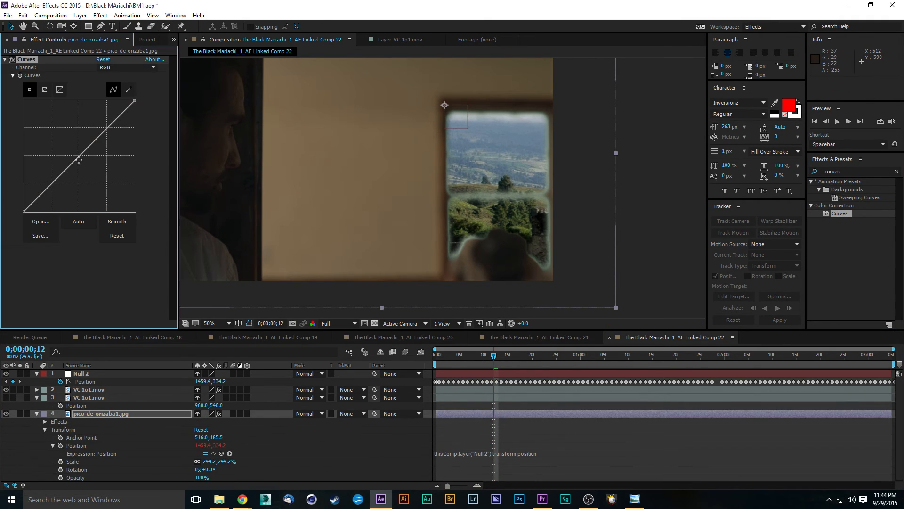
- Raise the background image's RGB curve with two points to brighten it, and lower the midpoint of its Blue curve to warm it
left_click_drag(78, 160, 69, 143)
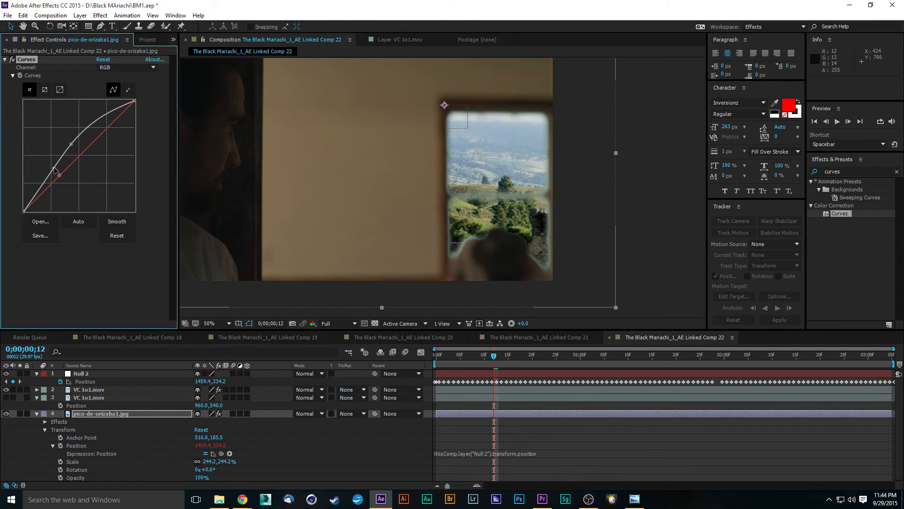
left_click_drag(54, 167, 55, 168)
left_click(127, 66)
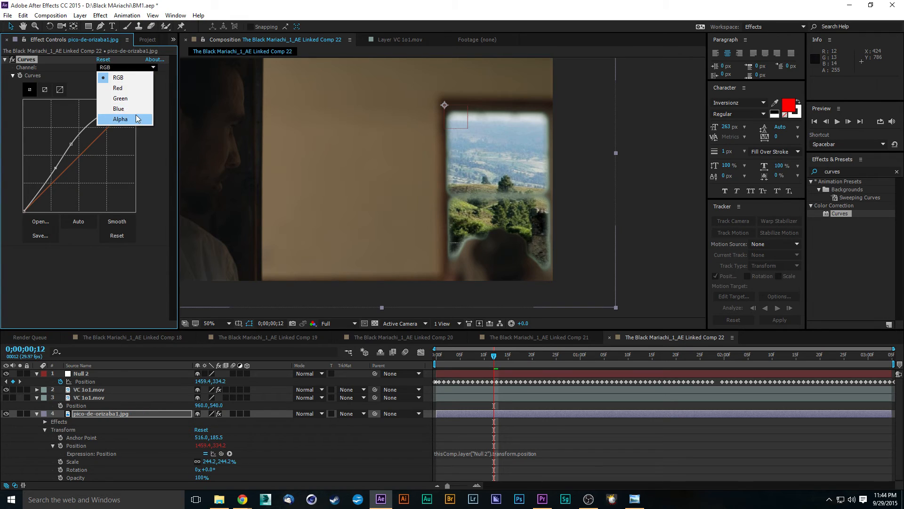
left_click(135, 111)
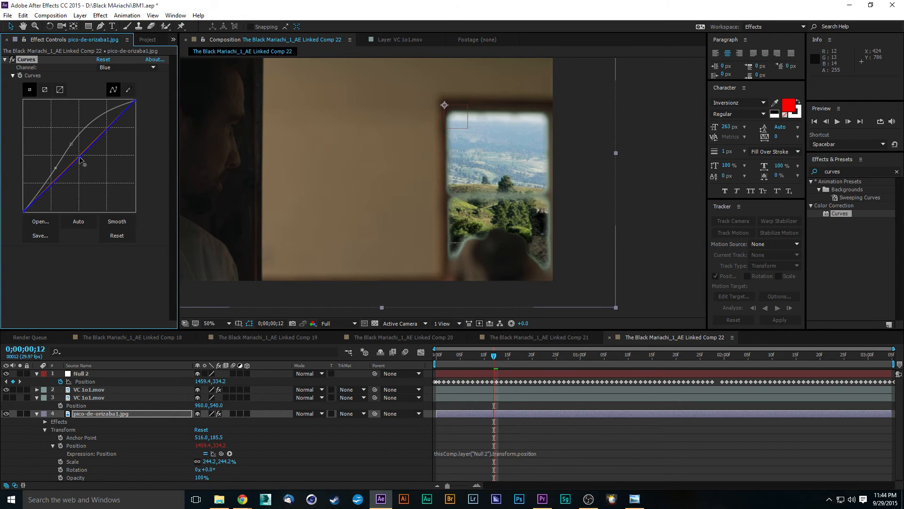
left_click_drag(79, 157, 83, 162)
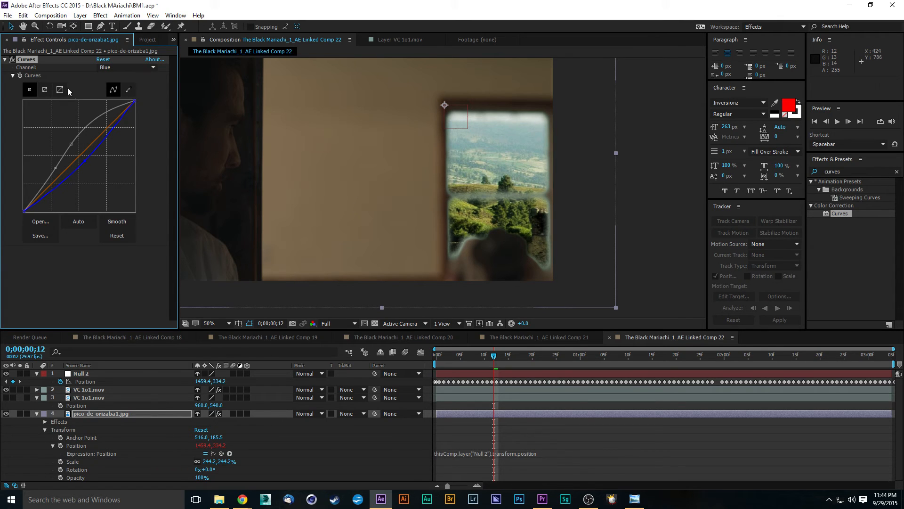
left_click_drag(72, 144, 82, 140)
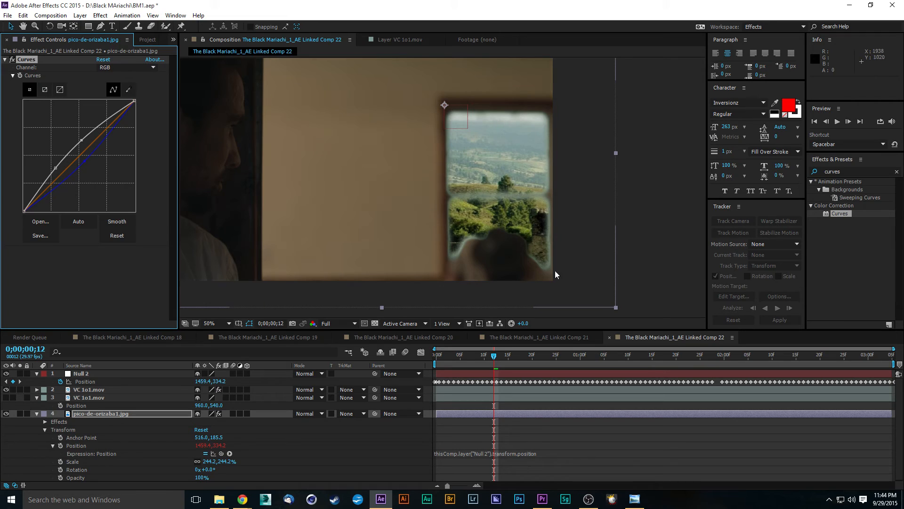
- Find the Camera Lens Blur effect and apply it to the pico-de-orizaba1.jpg layer
left_click(856, 170)
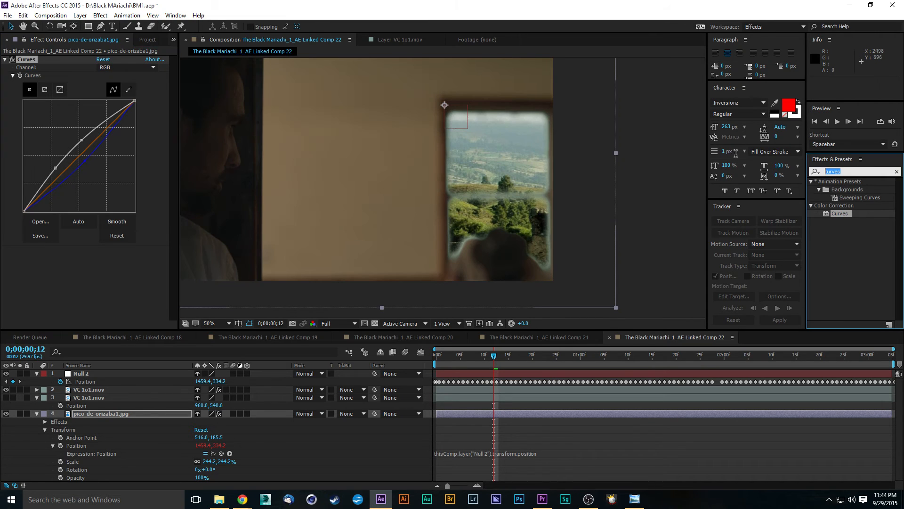
type("le")
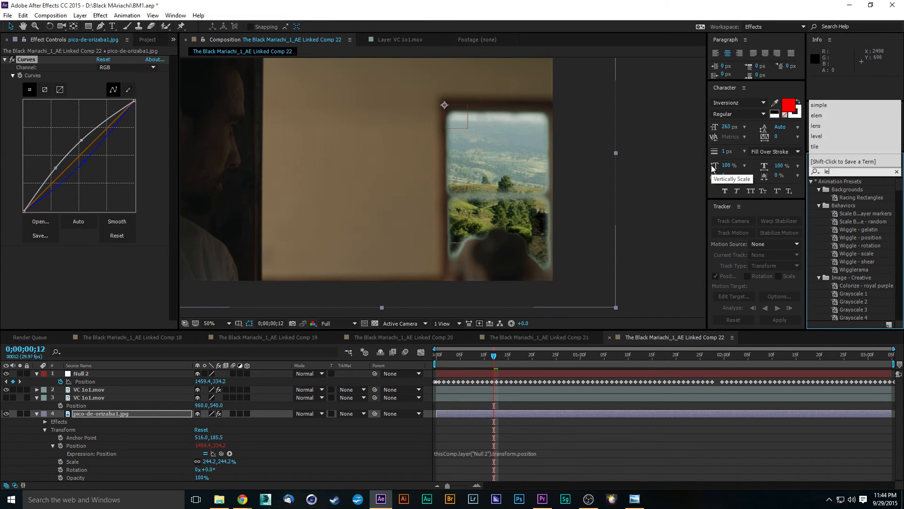
type("ns bl")
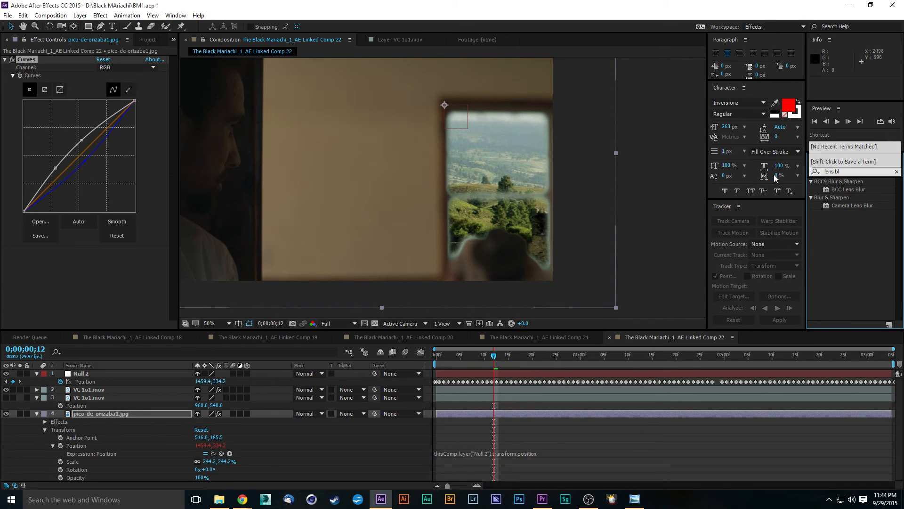
left_click(831, 190)
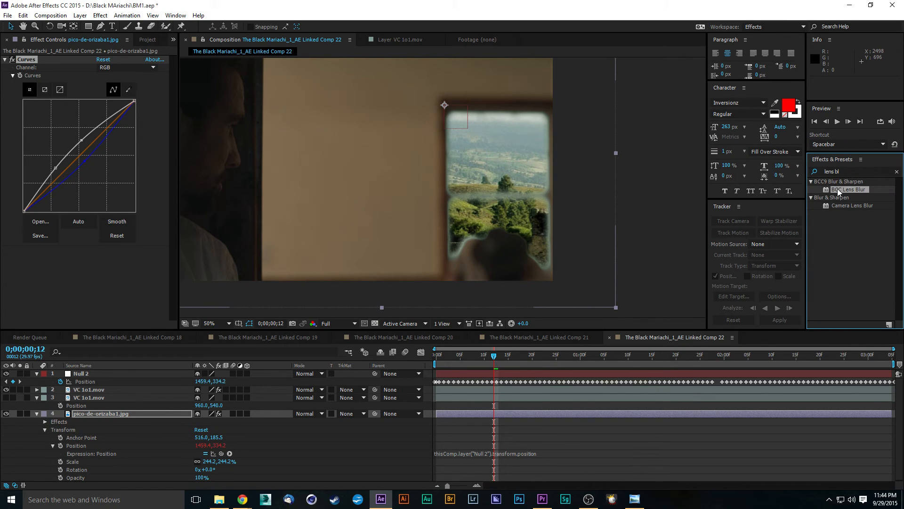
left_click(866, 169)
key("BackSpace")
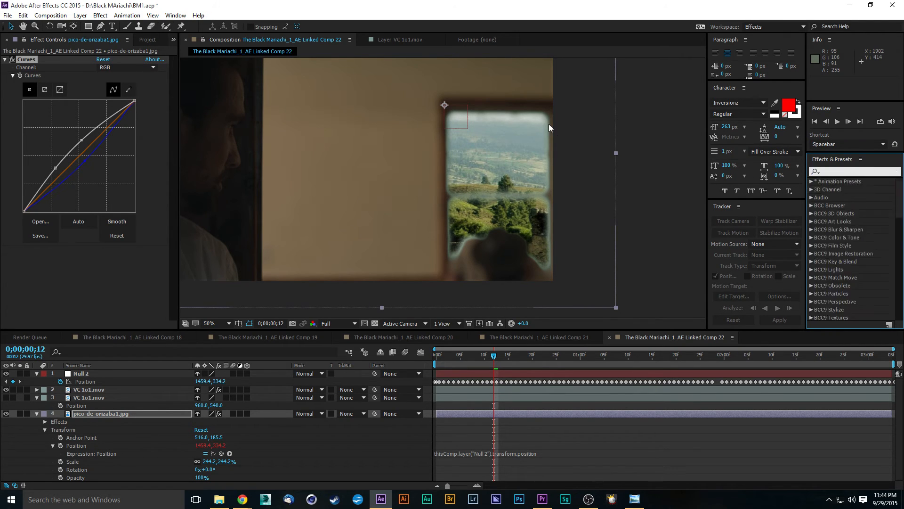
type("lens")
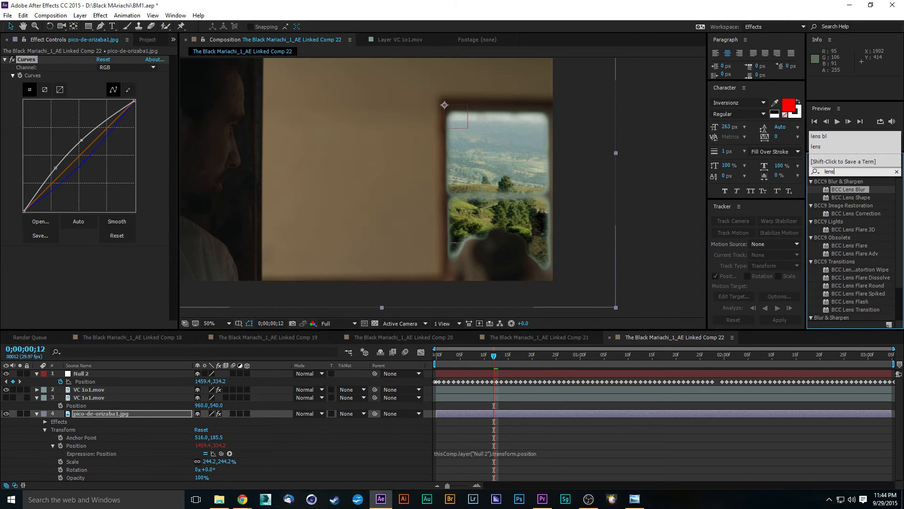
scroll(549, 124, "down", 2)
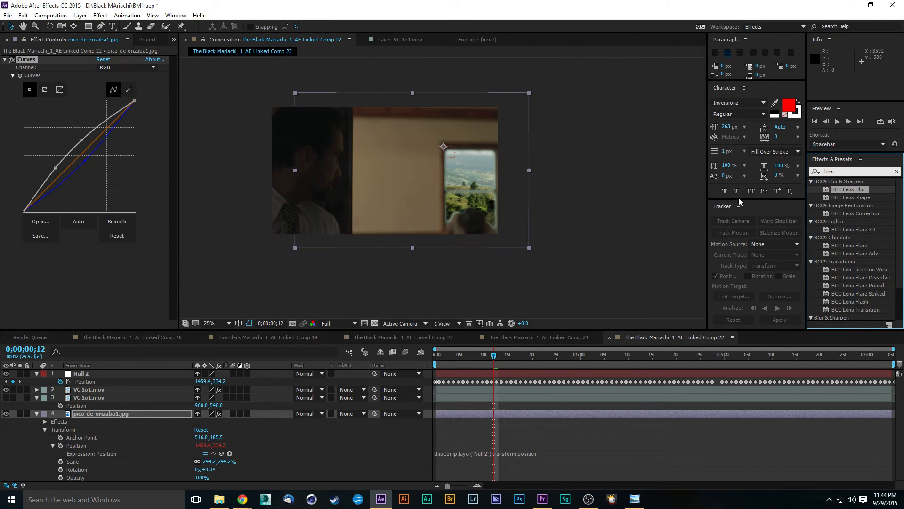
left_click_drag(899, 212, 894, 269)
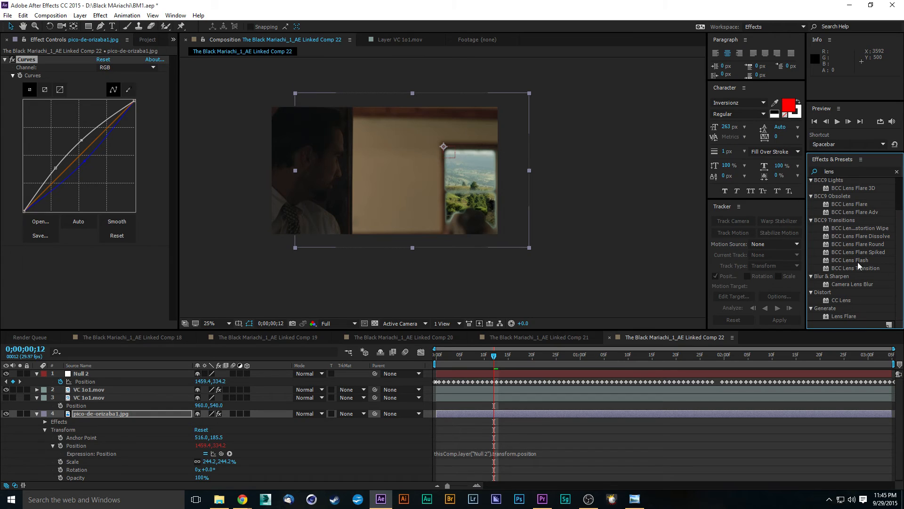
left_click(837, 285)
left_click_drag(841, 284, 88, 415)
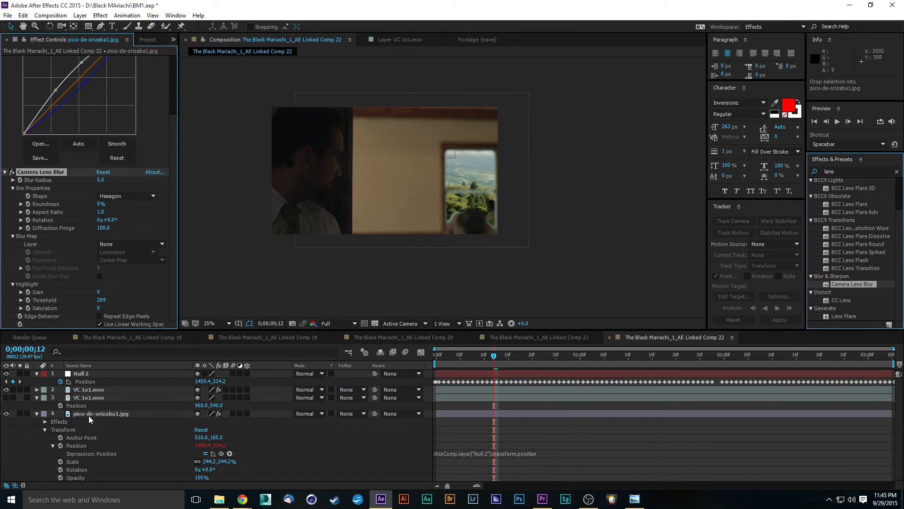
- Set Camera Lens Blur's Blur Radius to 11.0, judging the background's softness in the window up close and in the full frame
scroll(420, 185, "up", 1)
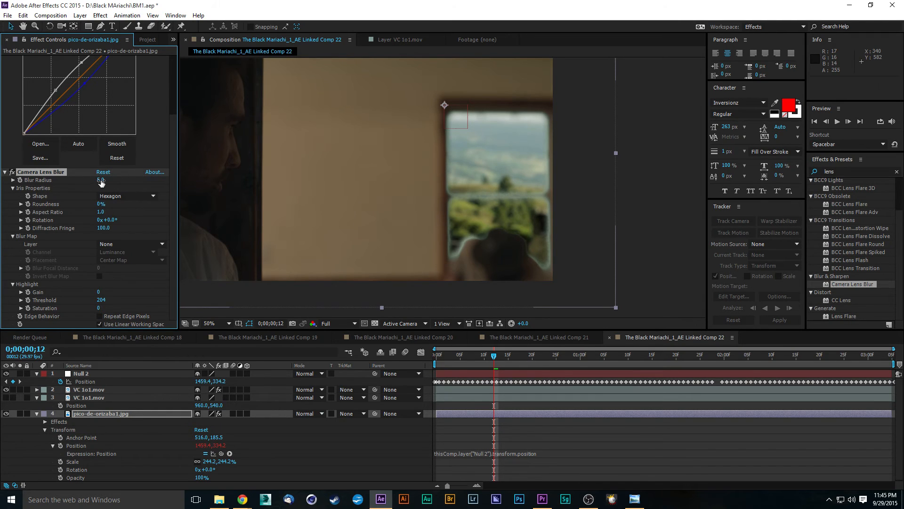
left_click_drag(100, 180, 102, 180)
left_click_drag(104, 179, 104, 180)
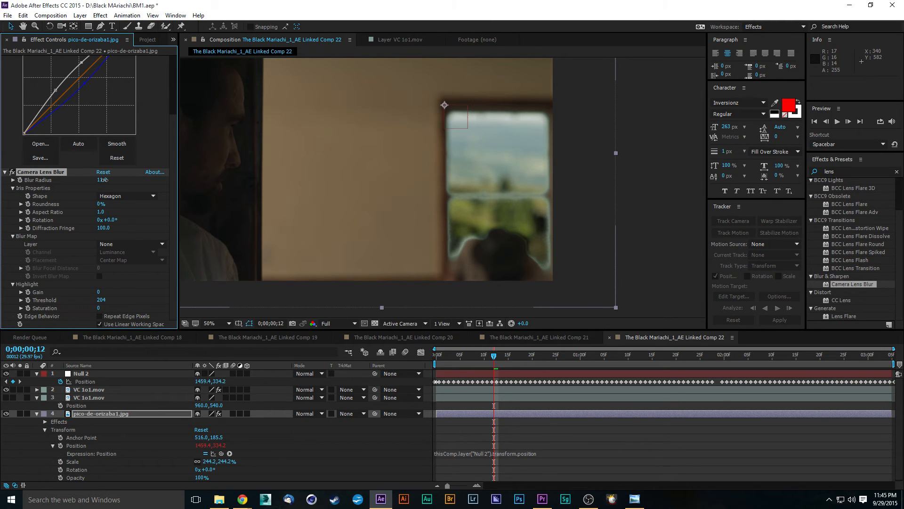
key("comma")
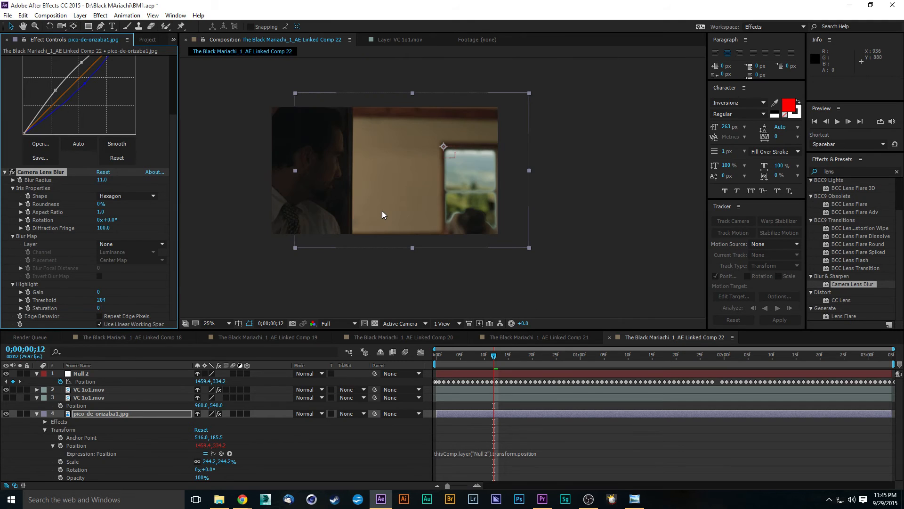
key("period")
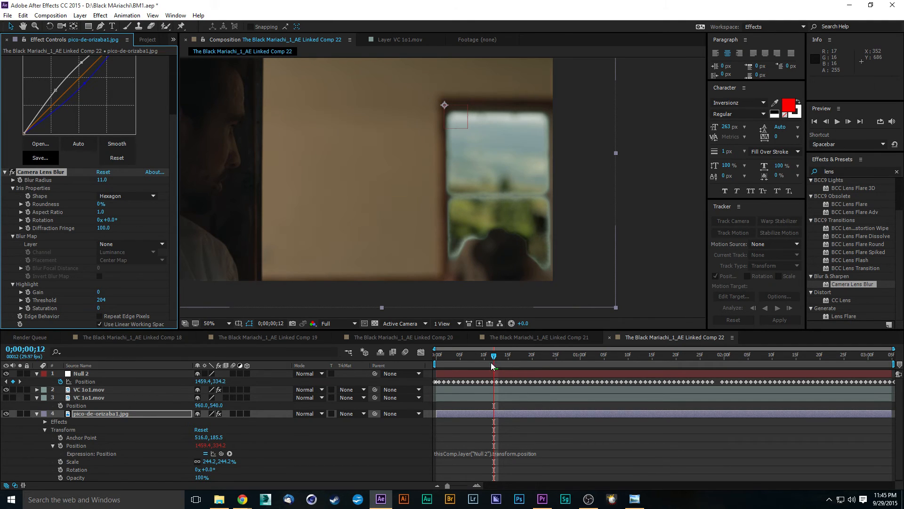
- Go to 0;00;00;19 and turn off the background's Camera Lens Blur to compare the window view without it
left_click_drag(494, 363, 529, 361)
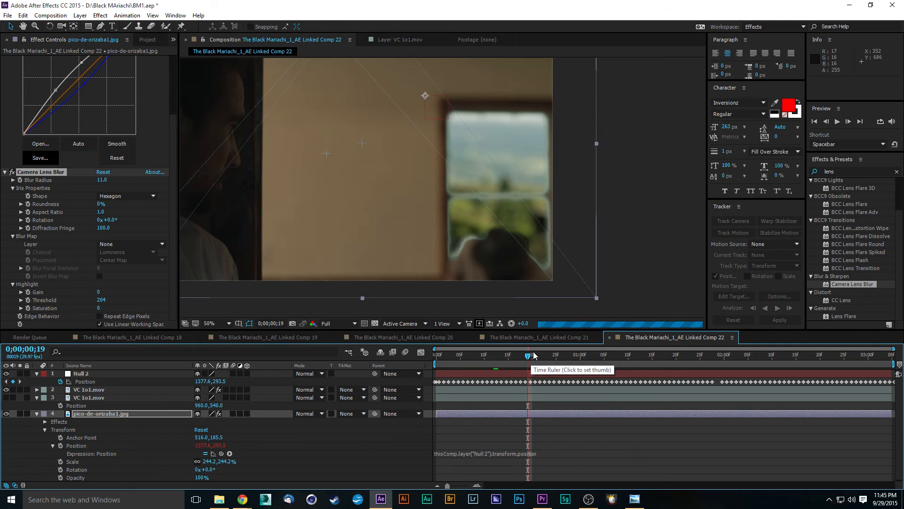
left_click(12, 172)
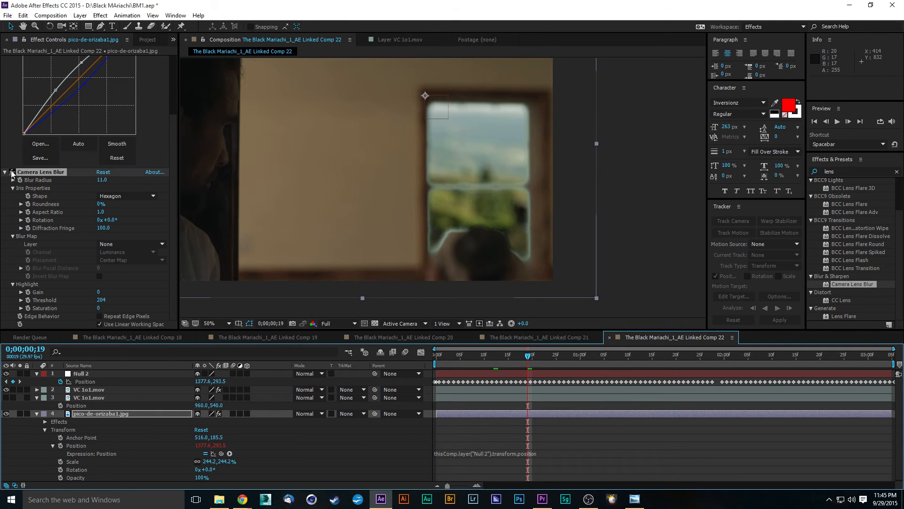
left_click(12, 173)
scroll(173, 198, "up", 1)
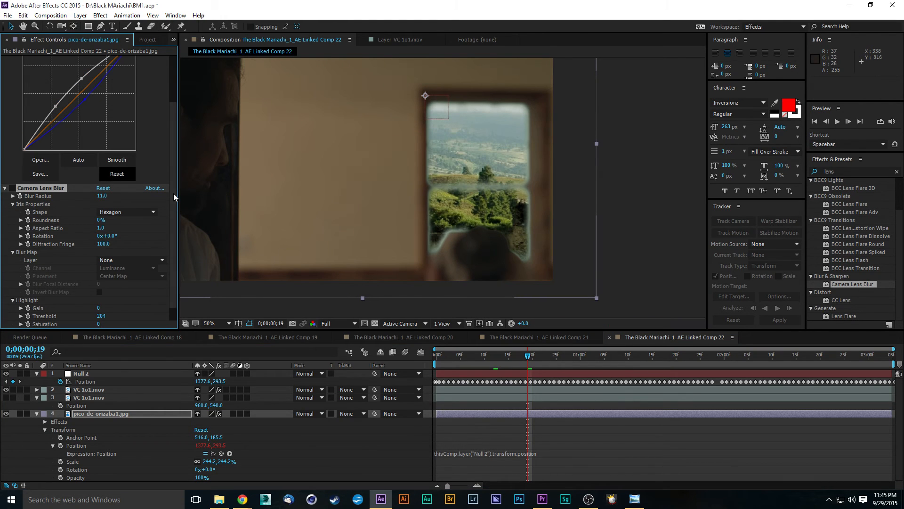
- Hide the keyed VC 1o1.mov layer, show the original footage beneath it, and follow the window's focus to 0;00;00;29
left_click(102, 393)
left_click(7, 390)
left_click(6, 397)
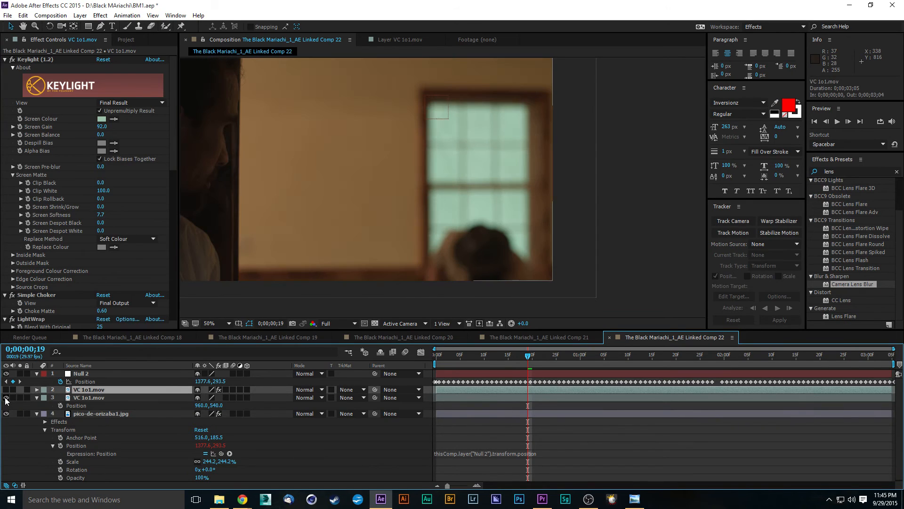
left_click_drag(527, 359, 578, 364)
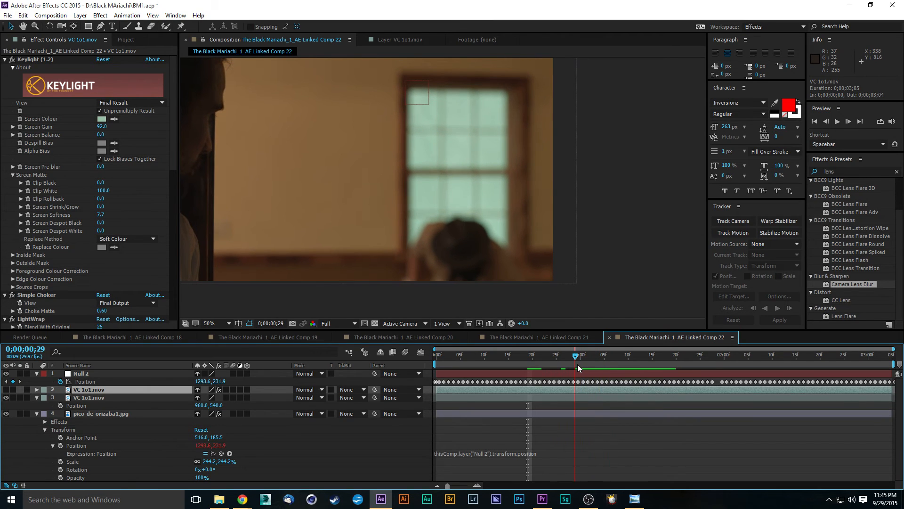
- Restore the keyed composite, re-enable Camera Lens Blur on the background image and keyframe its Blur Radius of 11.0 at 0;00;00;29
left_click(6, 389)
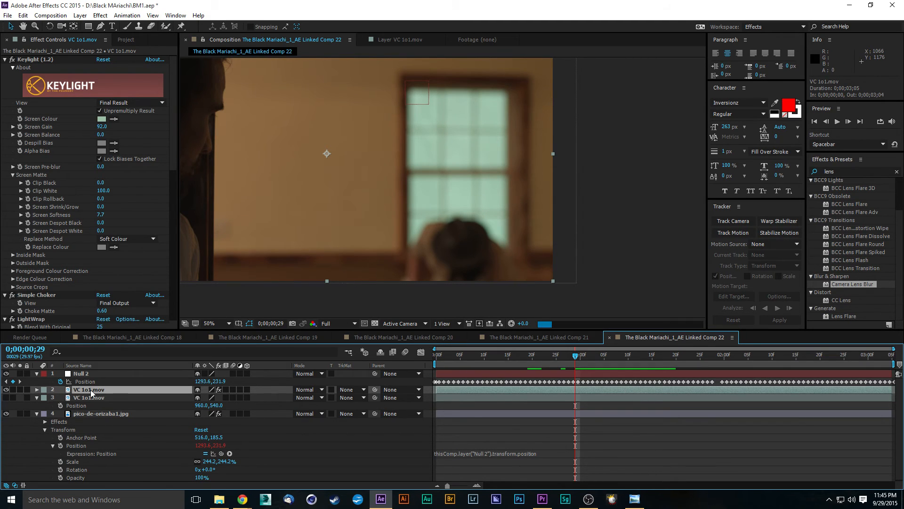
left_click(103, 414)
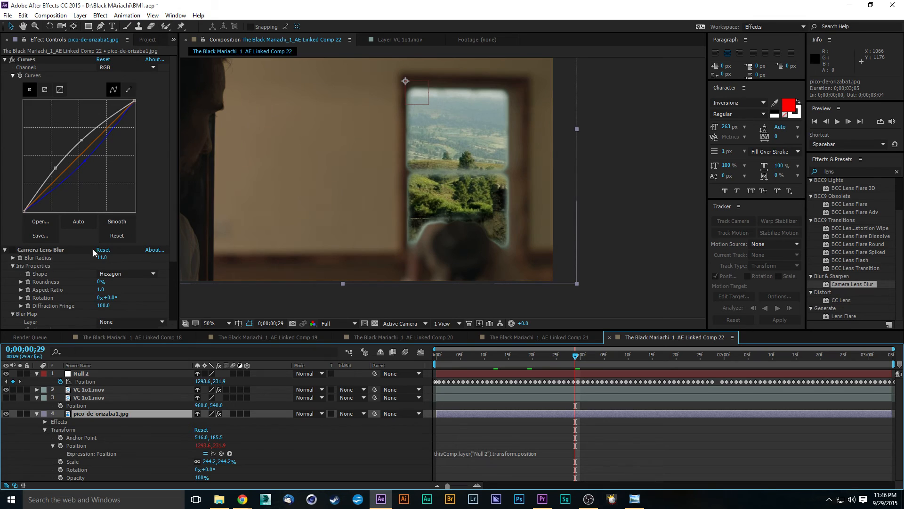
left_click(14, 250)
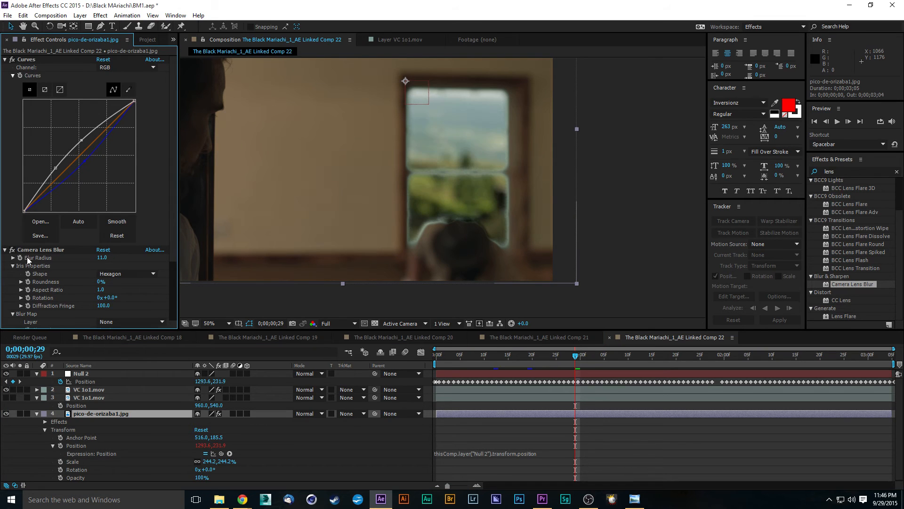
left_click(27, 261)
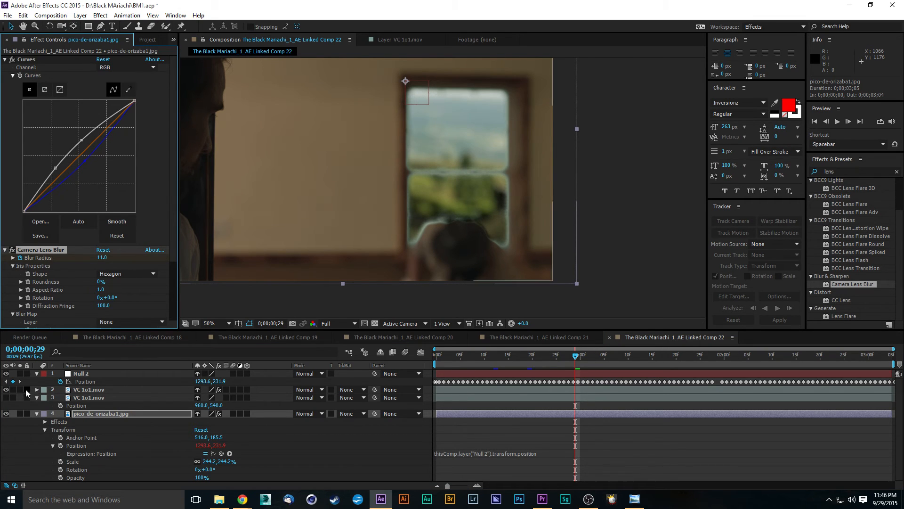
- Show only the original VC 1o1.mov footage, hiding the keyed and background layers, and follow the focus change to 0;00;02;04
left_click(6, 390)
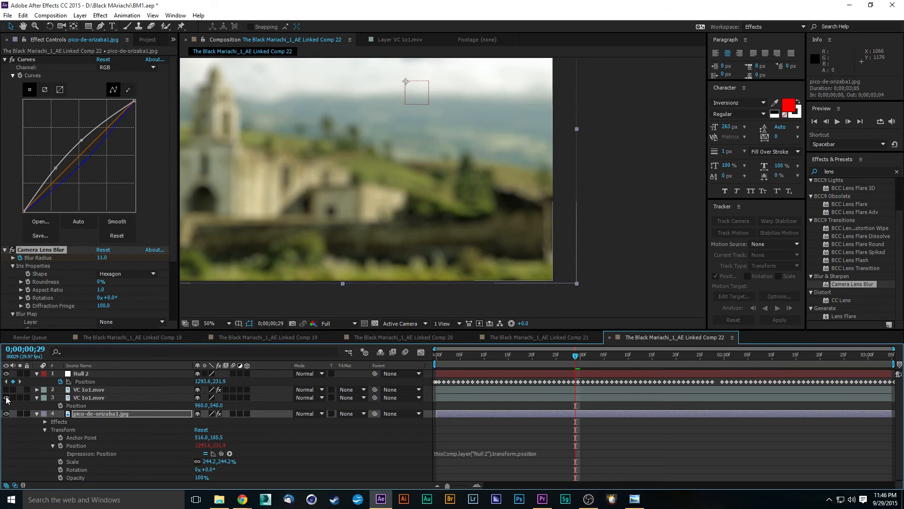
left_click(6, 398)
left_click(9, 414)
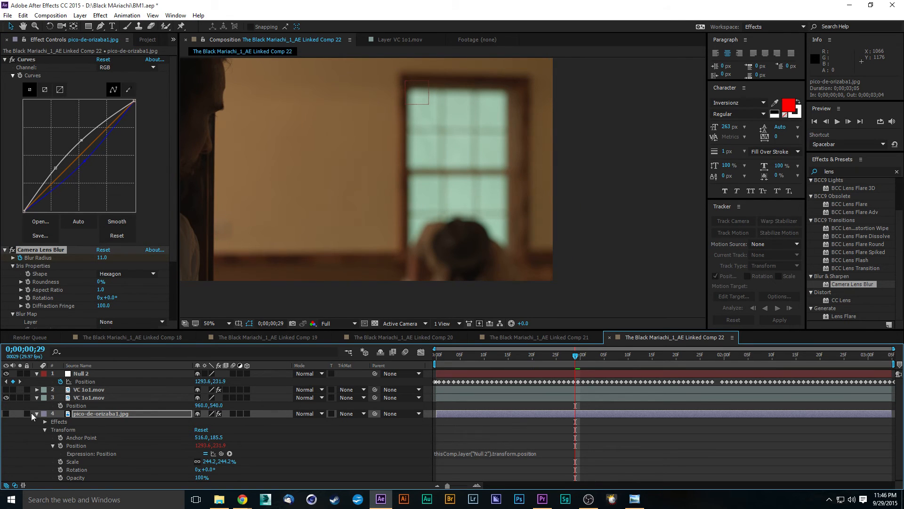
left_click_drag(648, 349, 743, 373)
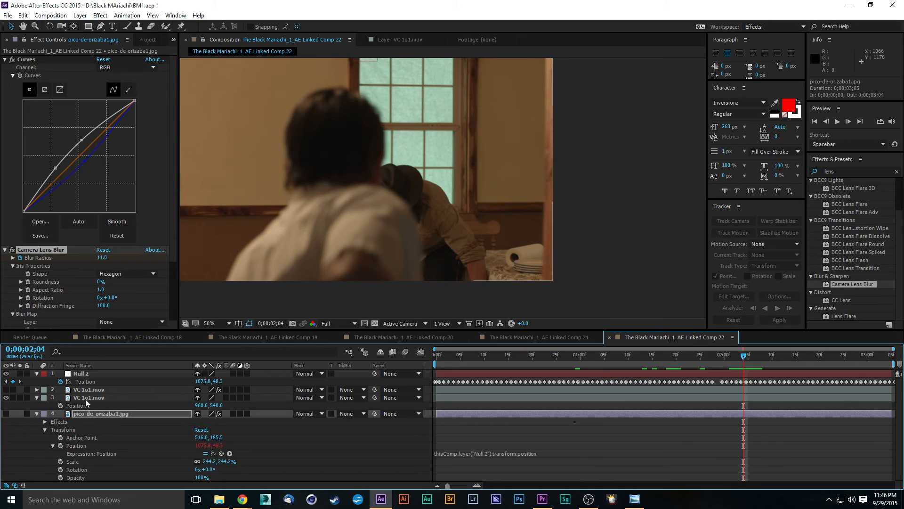
- Show the keyed VC 1o1.mov layer and the background image again, and hide the original VC 1o1.mov footage
left_click(97, 389)
left_click(6, 390)
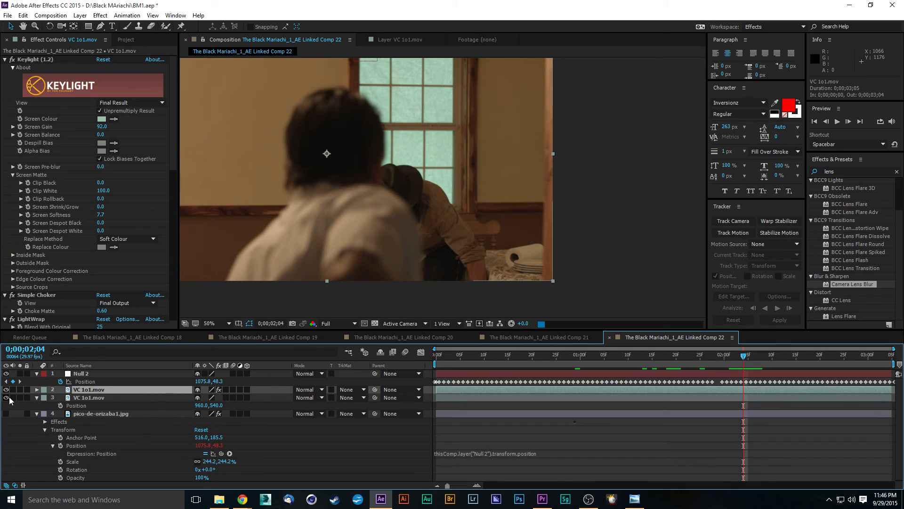
left_click(6, 398)
left_click(7, 414)
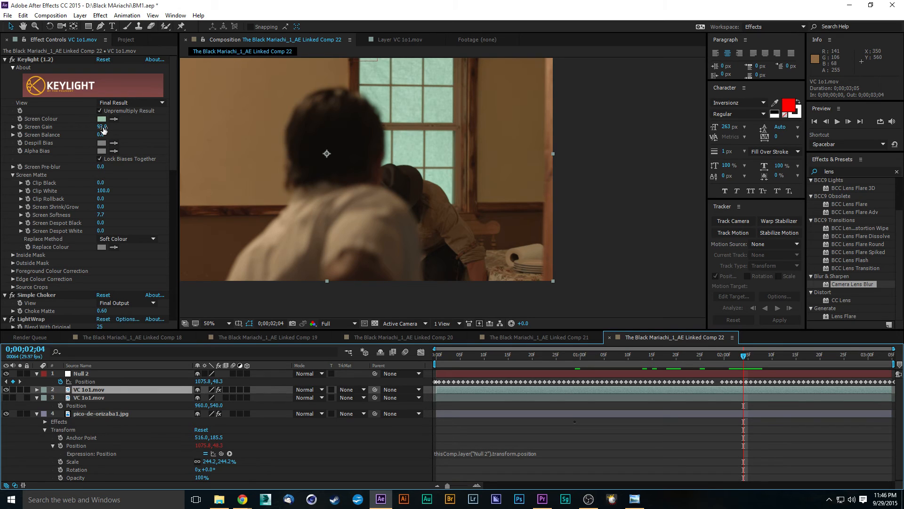
scroll(166, 137, "down", 10)
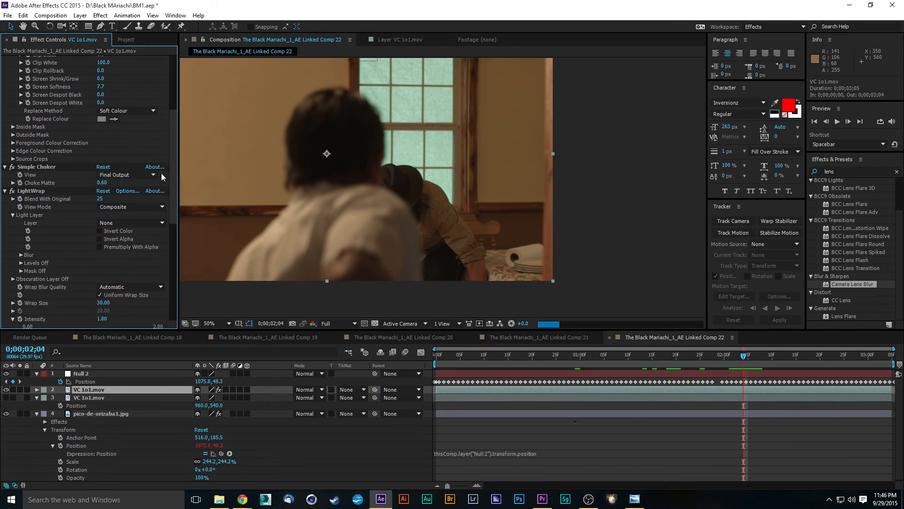
scroll(162, 189, "down", 1)
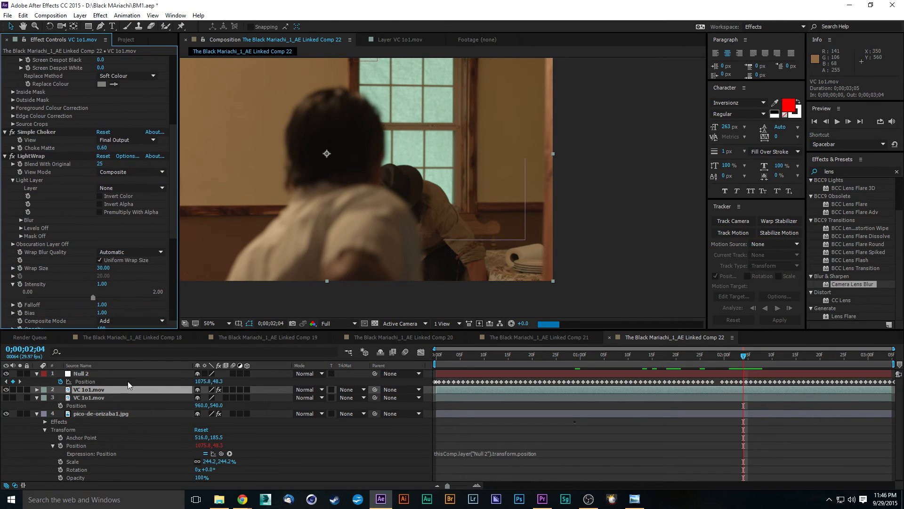
- Set the Camera Lens Blur radius of pico-de-orizaba1.jpg to 5.0 at 0;00;02;04
left_click(88, 417)
left_click_drag(173, 181, 173, 255)
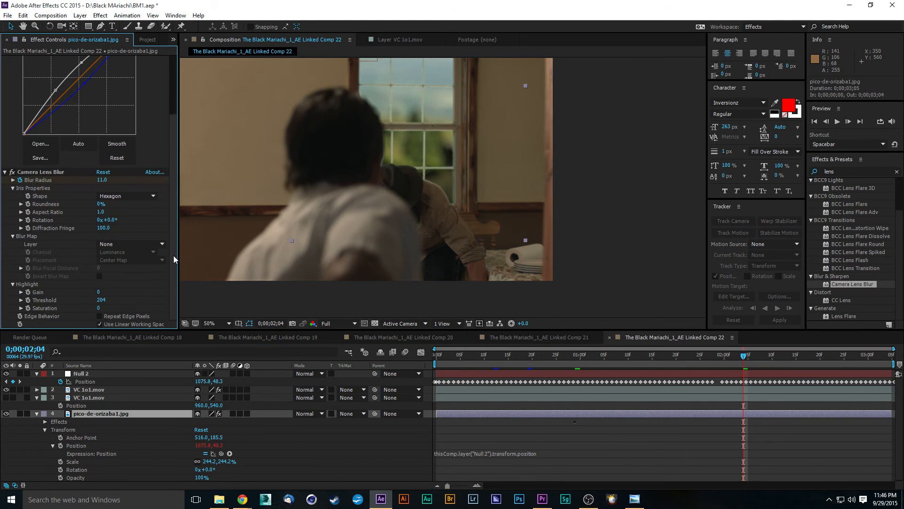
left_click(103, 180)
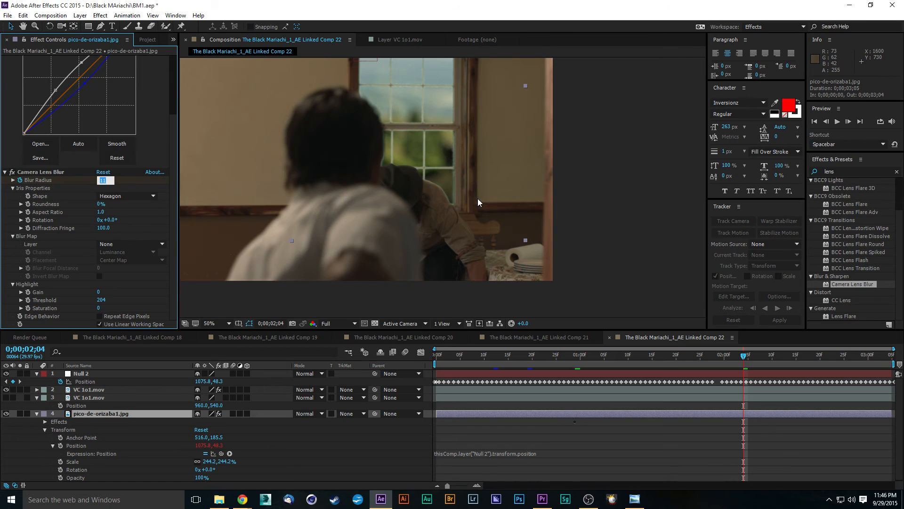
type("5")
key("Return")
key("Return")
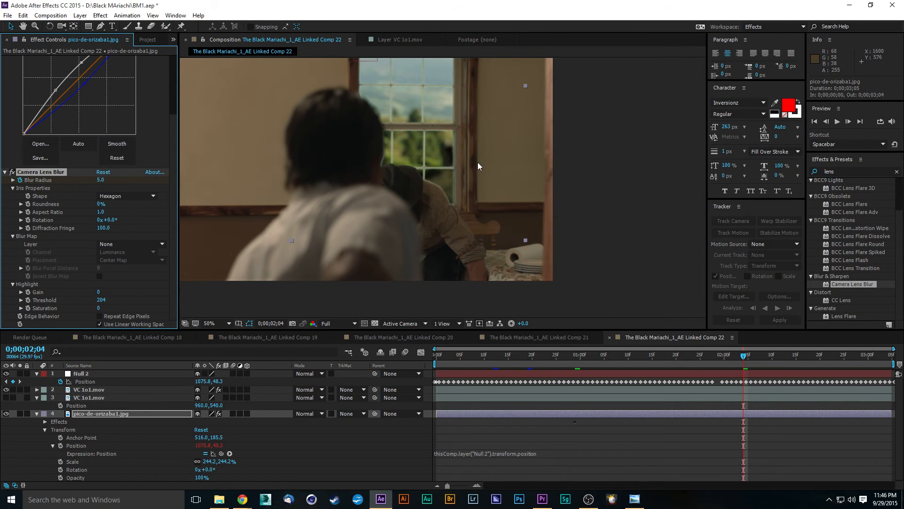
- Lower the preview resolution to Third and play the composite from 0;00;01;13 to check the animated background blur
key("comma")
left_click(496, 295)
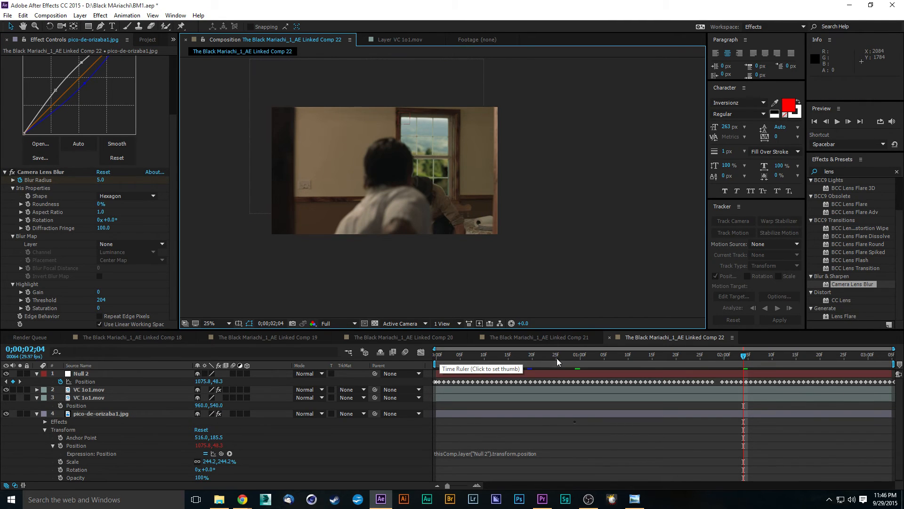
left_click(339, 324)
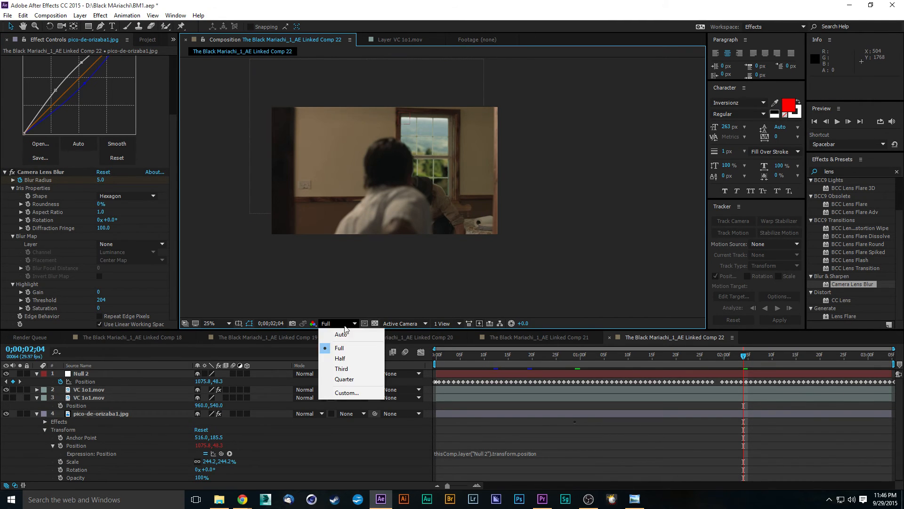
left_click(339, 369)
left_click(643, 359)
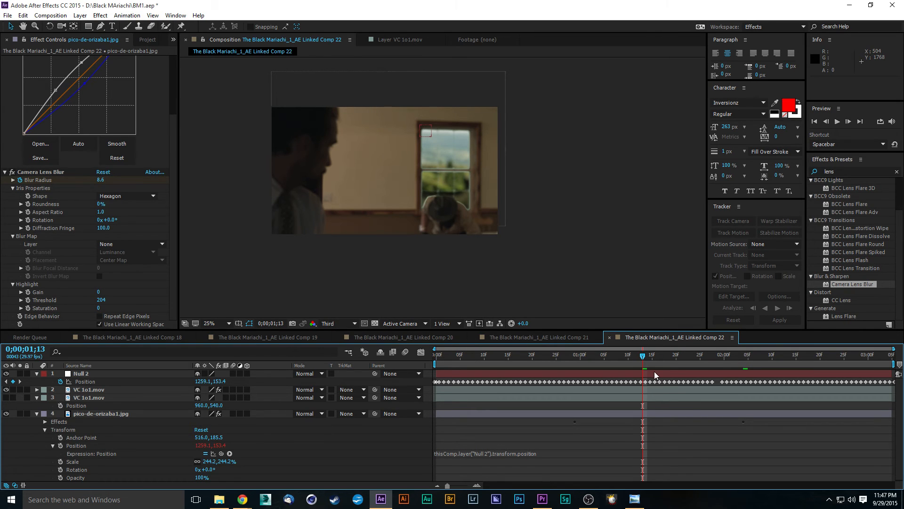
key("space")
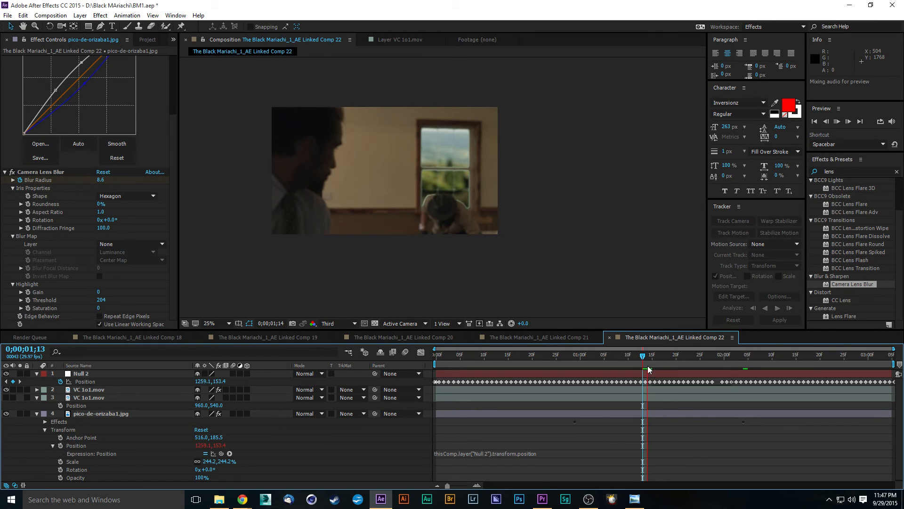
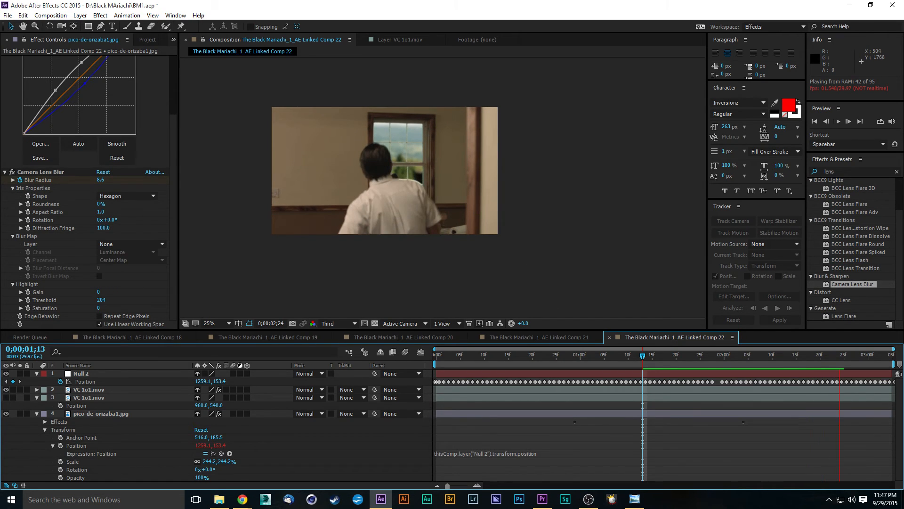
key("space")
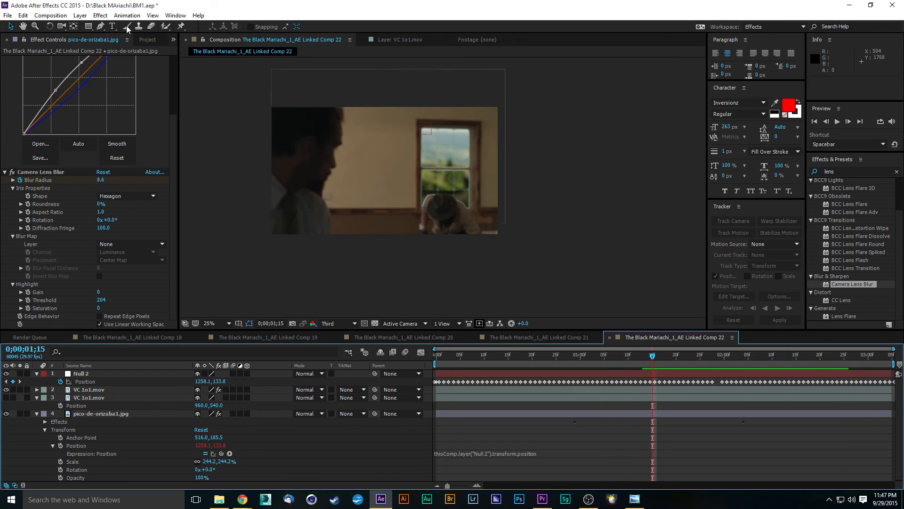
- Turn off the LightWrap effect on the keyed VC 1o1.mov layer and check the window edges at 0;00;00;28
scroll(114, 171, "up", 3)
scroll(114, 174, "down", 3)
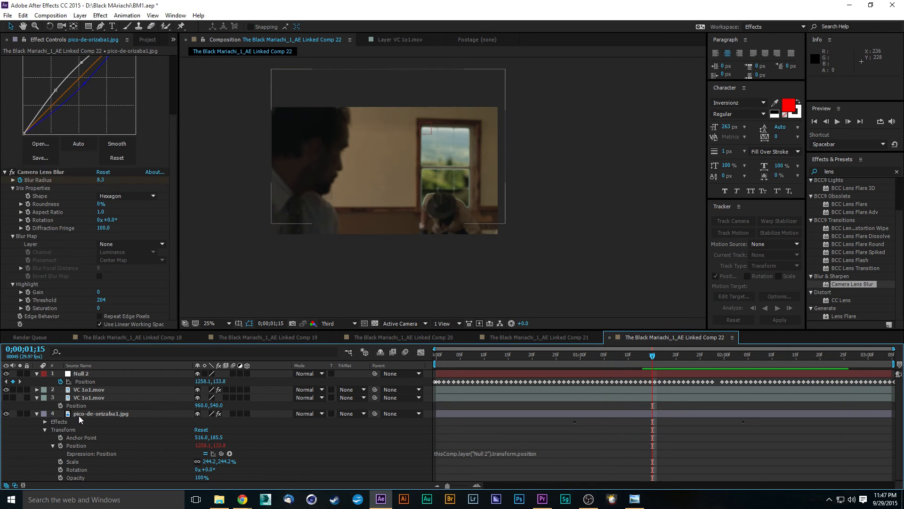
left_click(88, 390)
scroll(91, 165, "down", 5)
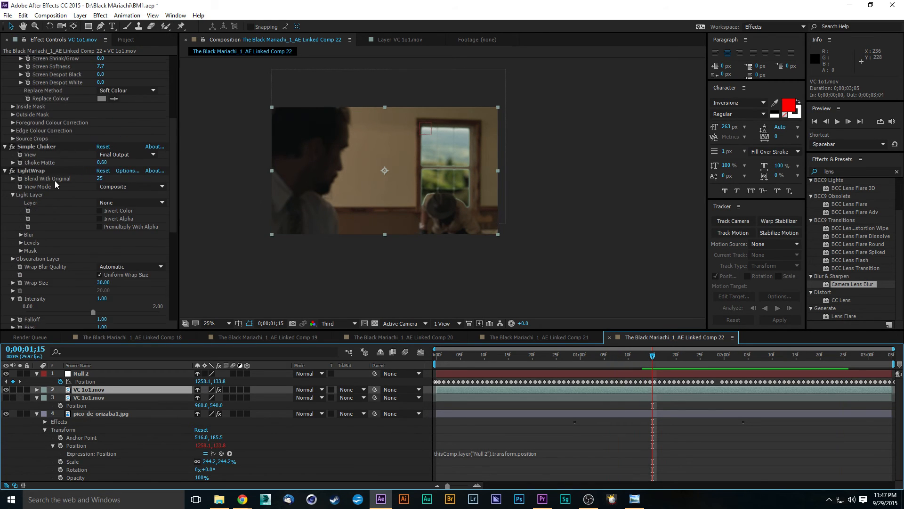
left_click(44, 168)
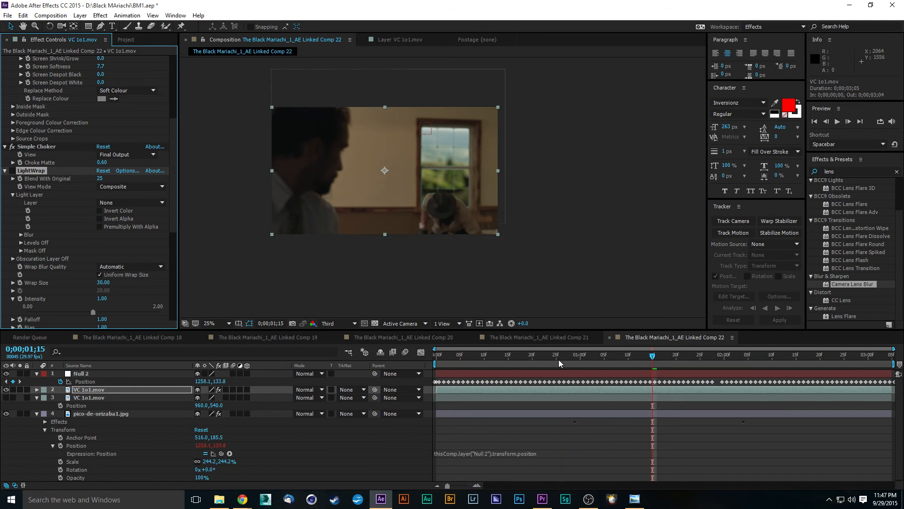
mouse_move(560, 363)
left_mouse_down()
mouse_move(530, 363)
mouse_move(572, 363)
left_mouse_up()
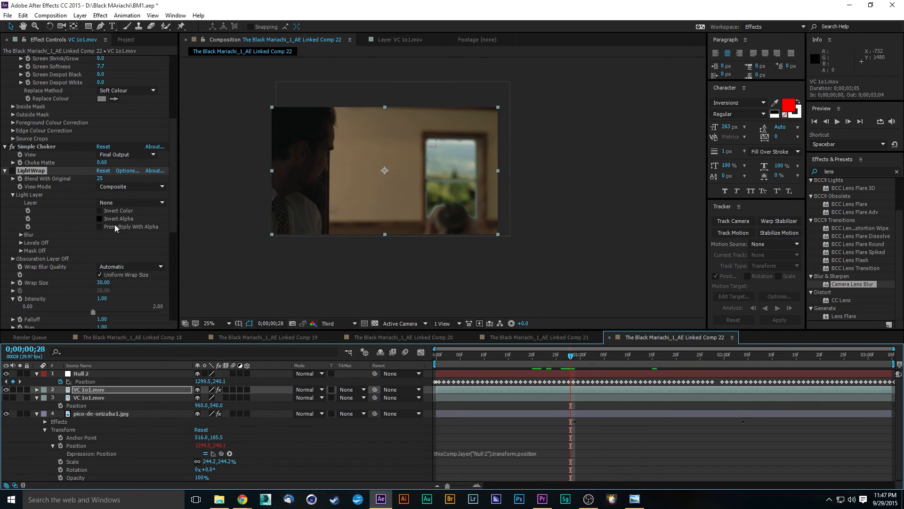
- Enable Keylight's Edge Colour Correction on the keyed layer, with Brightness at -49.0 and Edge Grow at 24.6
scroll(89, 156, "up", 5)
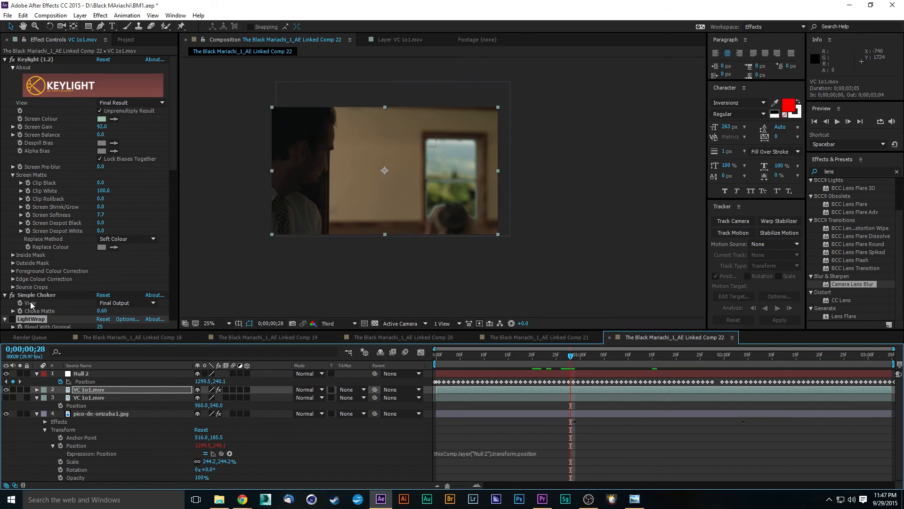
left_click(11, 279)
scroll(53, 282, "down", 1)
left_click(100, 260)
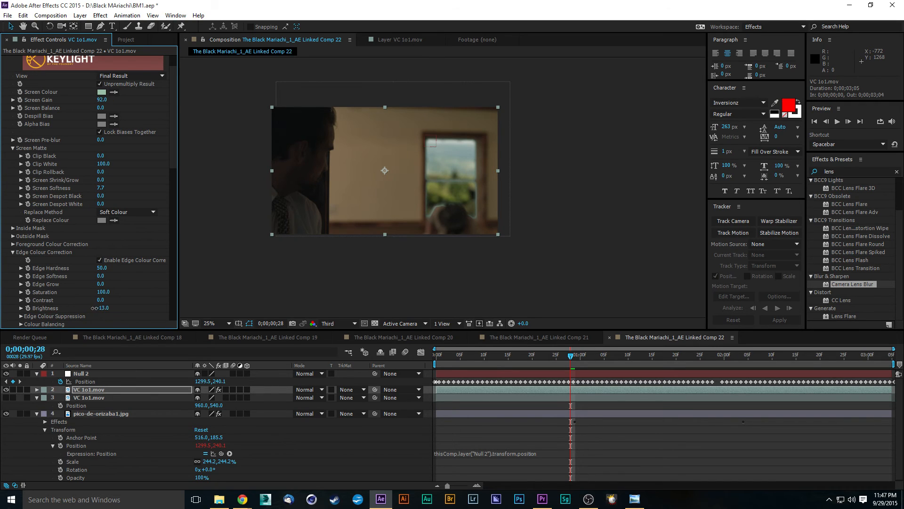
mouse_move(94, 308)
left_mouse_down()
mouse_move(66, 309)
mouse_move(80, 309)
left_mouse_up()
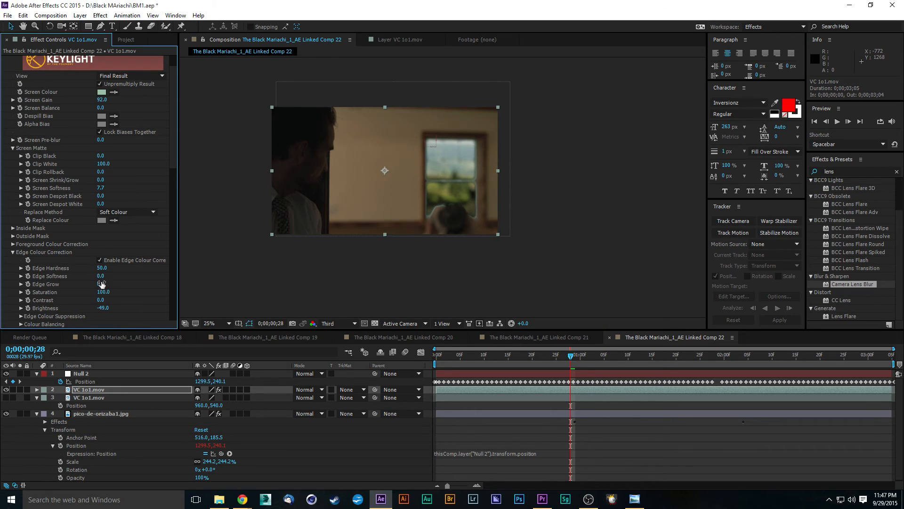
left_click_drag(101, 284, 220, 284)
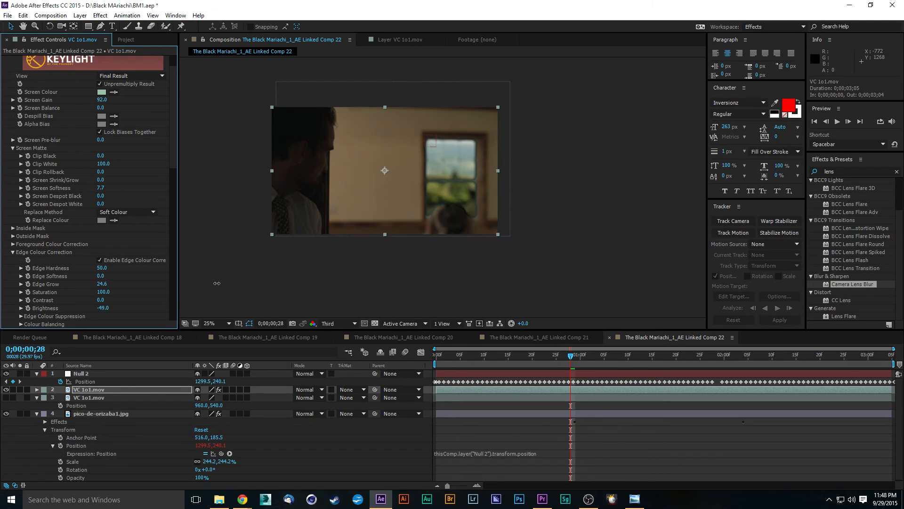
- Refine the edge colour correction to Brightness 10.0, Contrast 7.0, Saturation 115.0, Edge Softness 7.2 and Edge Grow 27.2, and inspect the window edges
left_click_drag(108, 307, 128, 304)
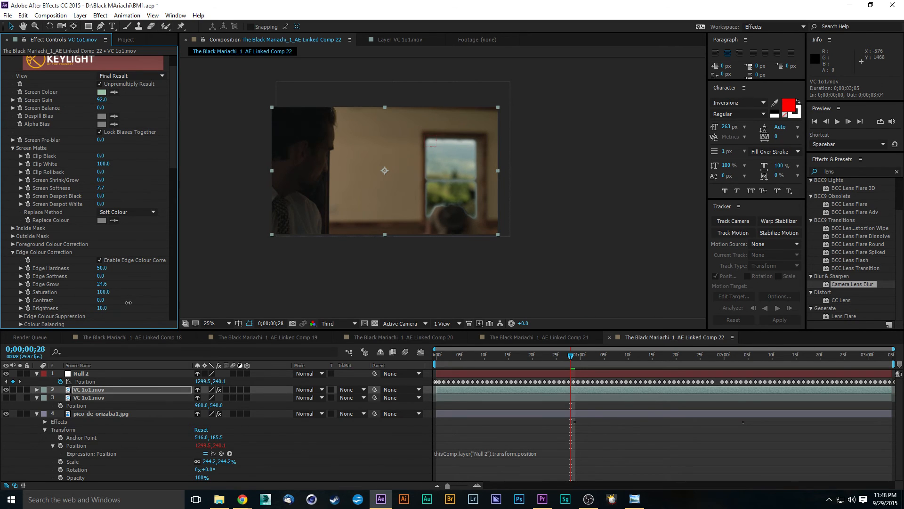
right_click(130, 305)
left_click(124, 296)
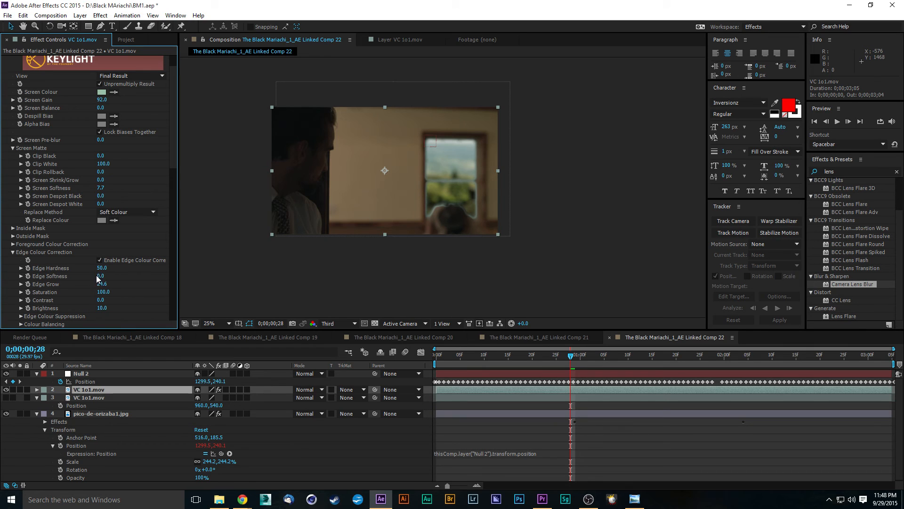
mouse_move(102, 300)
left_mouse_down()
mouse_move(119, 300)
mouse_move(96, 300)
left_mouse_up()
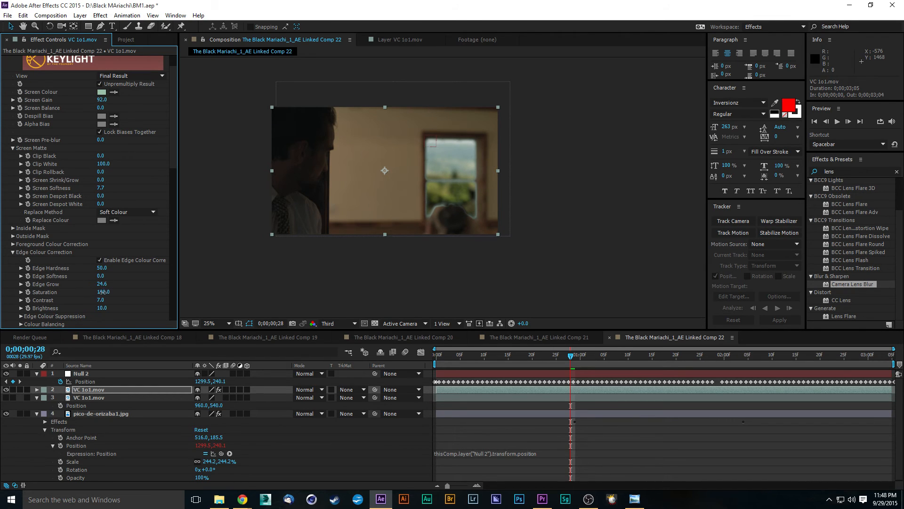
mouse_move(102, 292)
left_mouse_down()
mouse_move(89, 292)
mouse_move(114, 296)
mouse_move(114, 284)
left_mouse_up()
left_click_drag(112, 278, 136, 276)
scroll(509, 231, "up", 4)
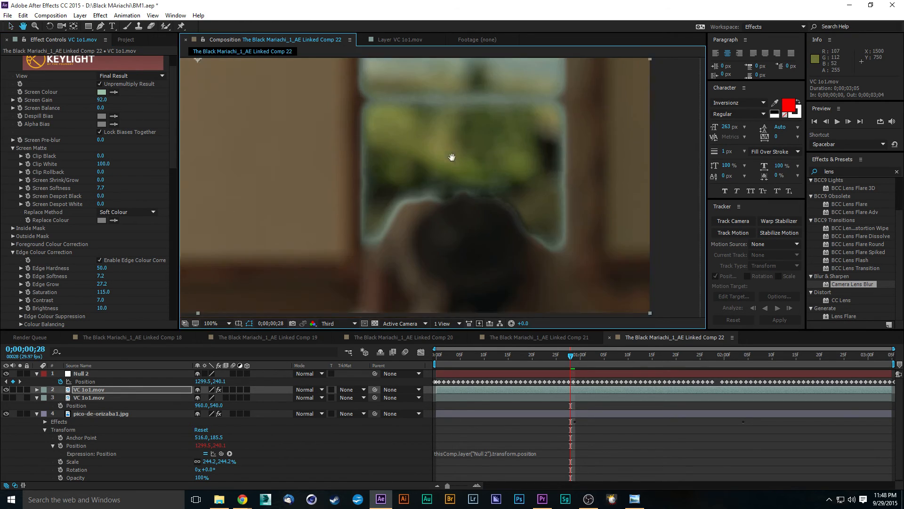
scroll(452, 158, "down", 6)
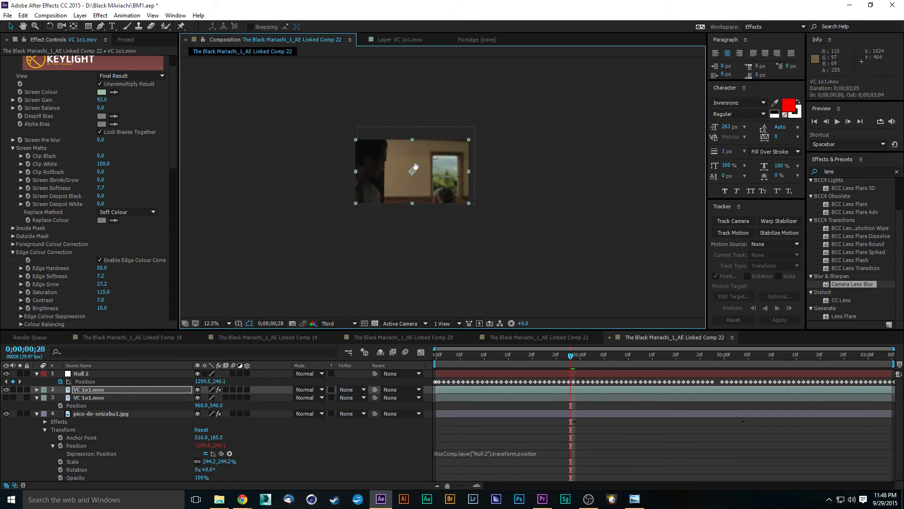
left_click_drag(415, 167, 415, 175)
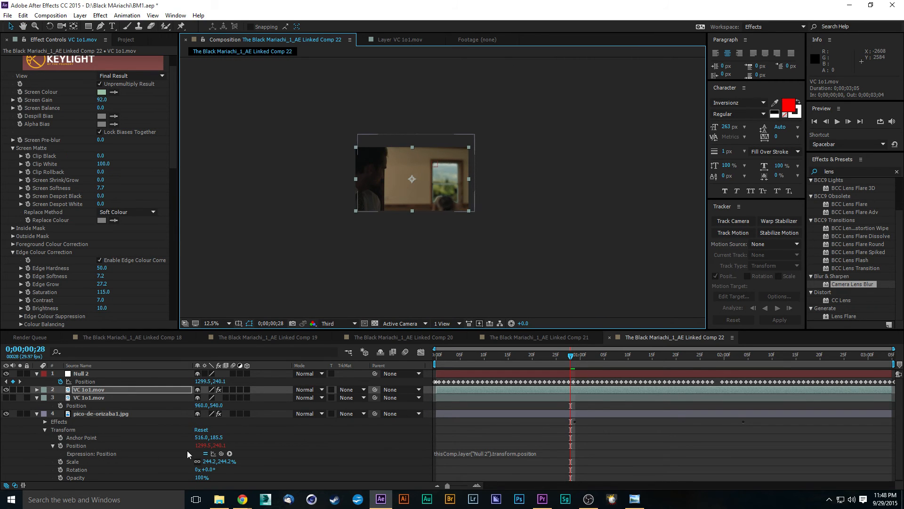
- Add a black solid layer directly above the pico-de-orizaba1.jpg background image
left_click(122, 413)
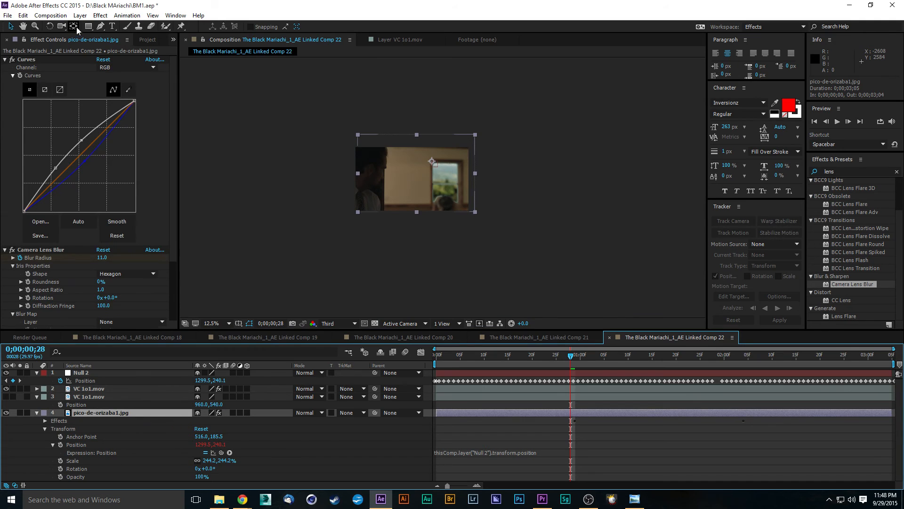
left_click(80, 15)
mouse_move(103, 27)
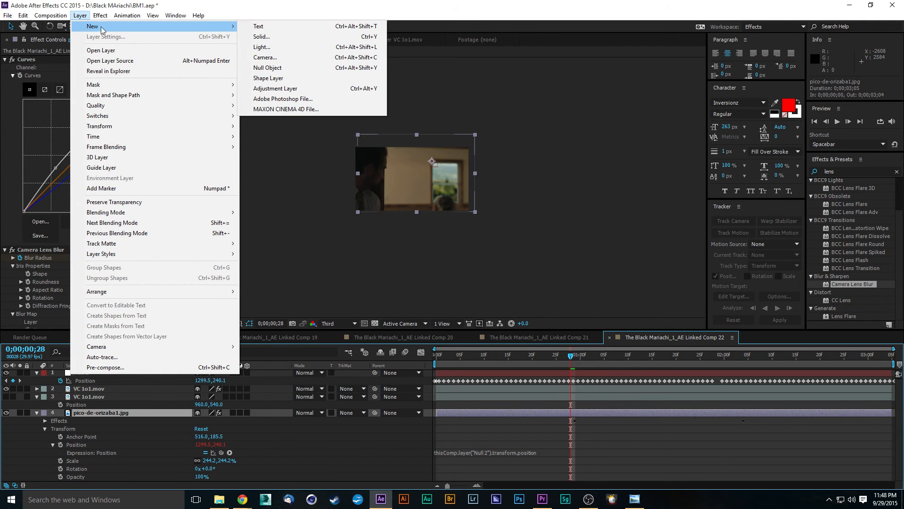
left_click(314, 36)
left_click(571, 320)
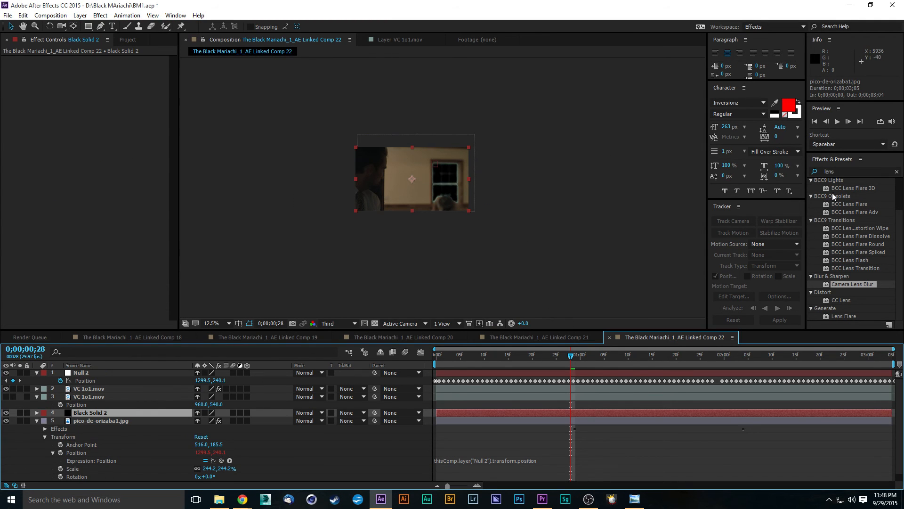
- Apply Gradient Ramp to the black solid, starting at about 1884, 704 and ending at about 1128, 176
left_click(829, 171)
type("ramp")
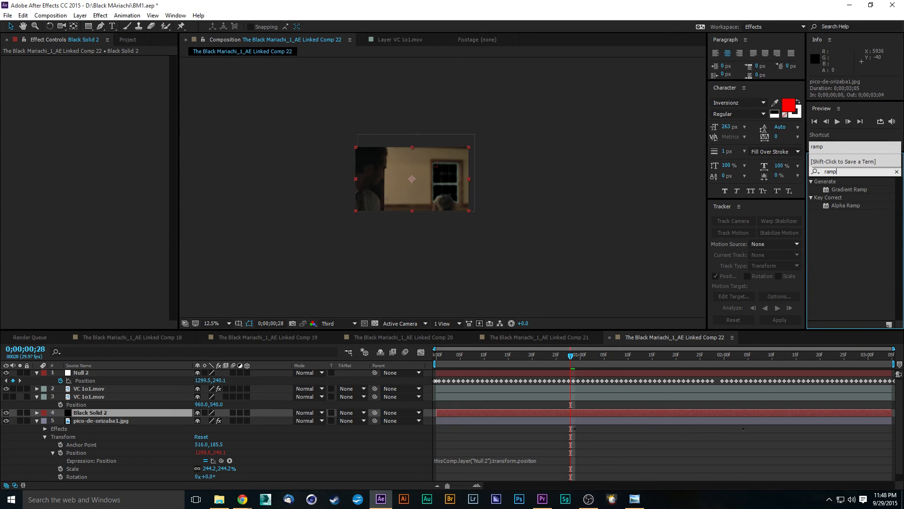
left_click_drag(829, 194, 141, 413)
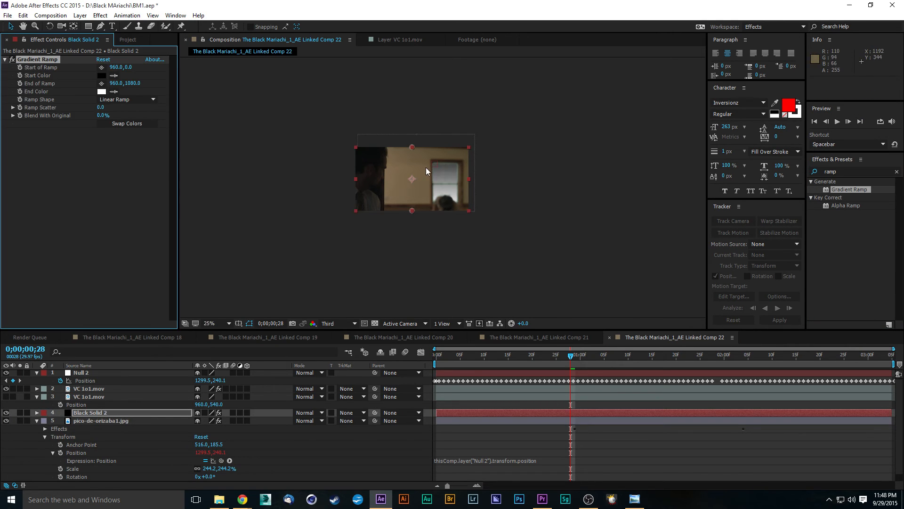
key("period")
left_click_drag(380, 106, 488, 189)
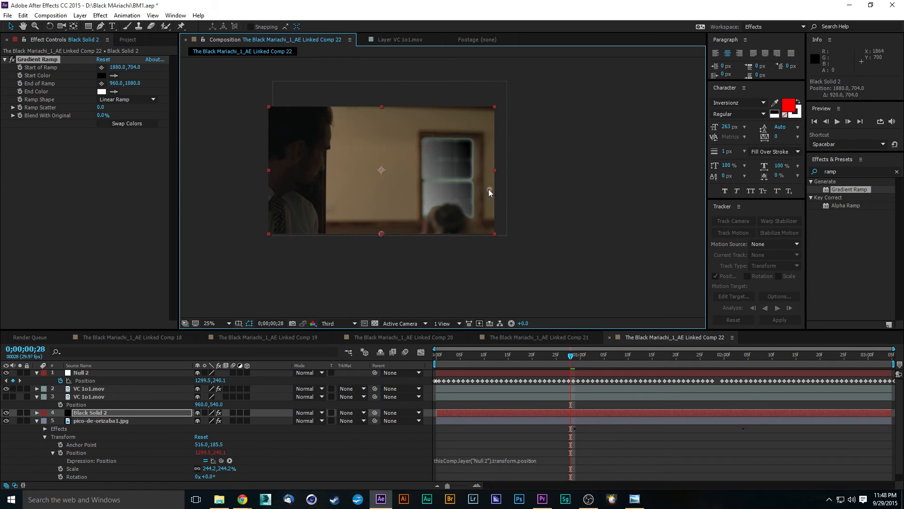
left_click_drag(380, 232, 396, 126)
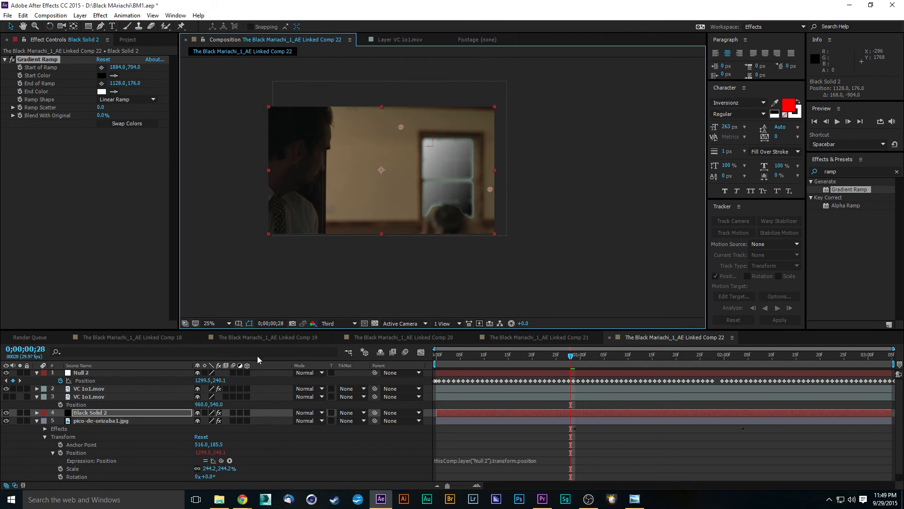
- Link the black solid's Position to Null 2's Position with an expression so it follows the tracked motion
key("p")
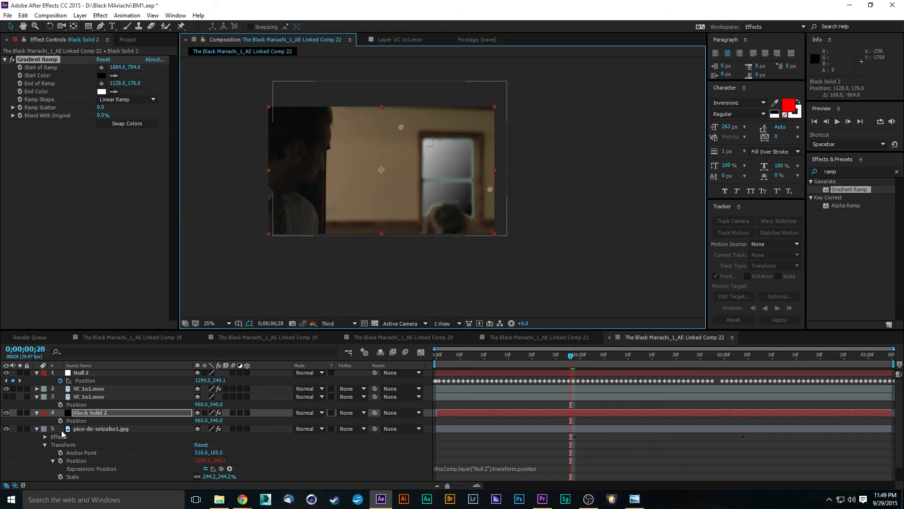
left_click(60, 420, "alt")
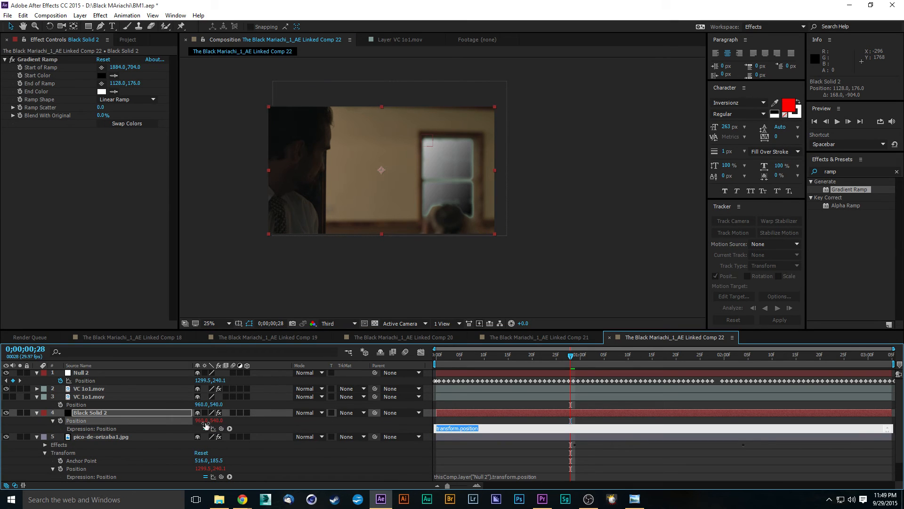
left_click_drag(206, 426, 117, 381)
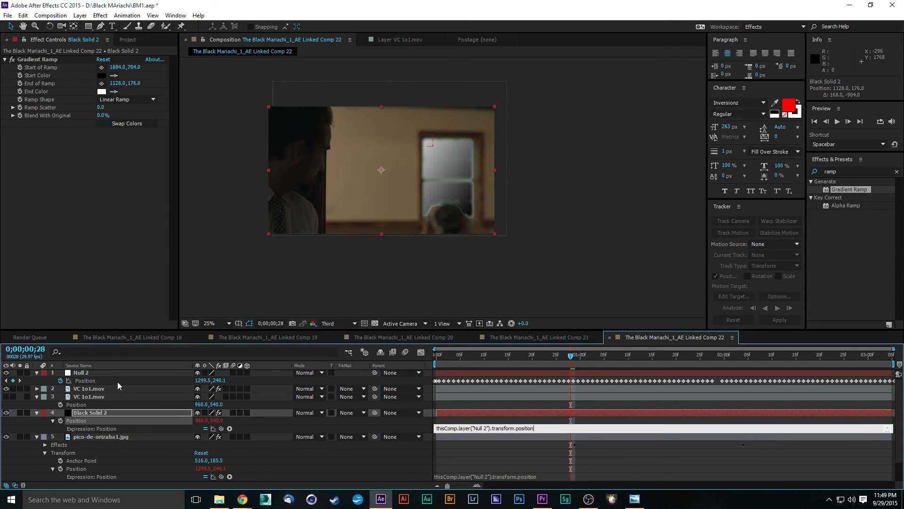
left_click(268, 297)
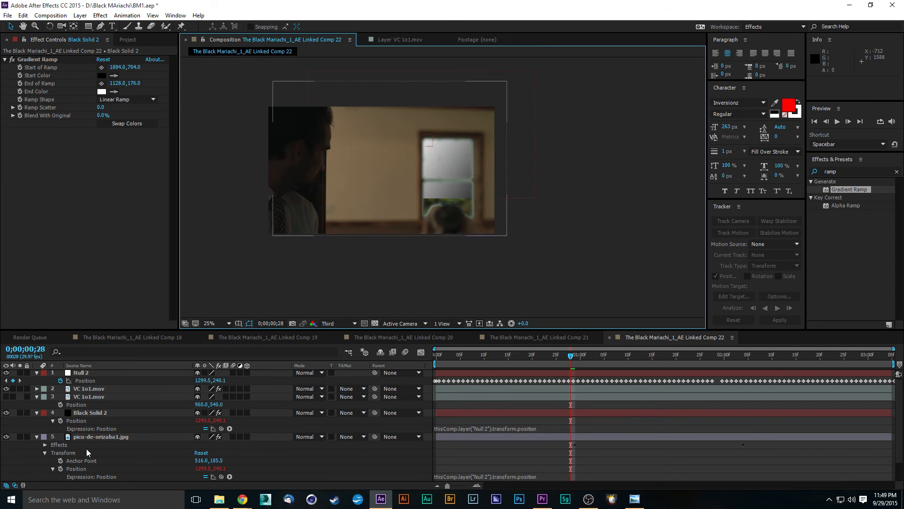
- Shift the black solid's Anchor Point to about 1151, 176 so the gradient covers the whole window
left_click(75, 415)
left_click(33, 413)
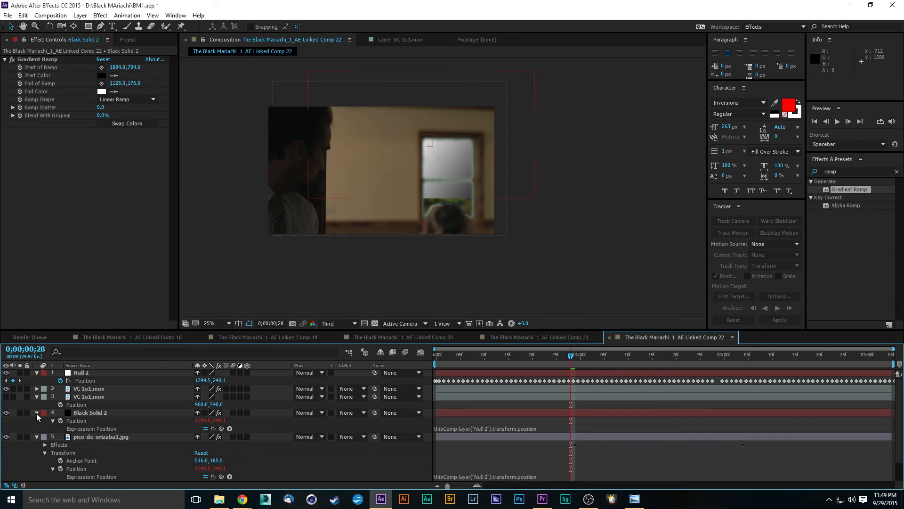
left_click(37, 413)
left_click(37, 413)
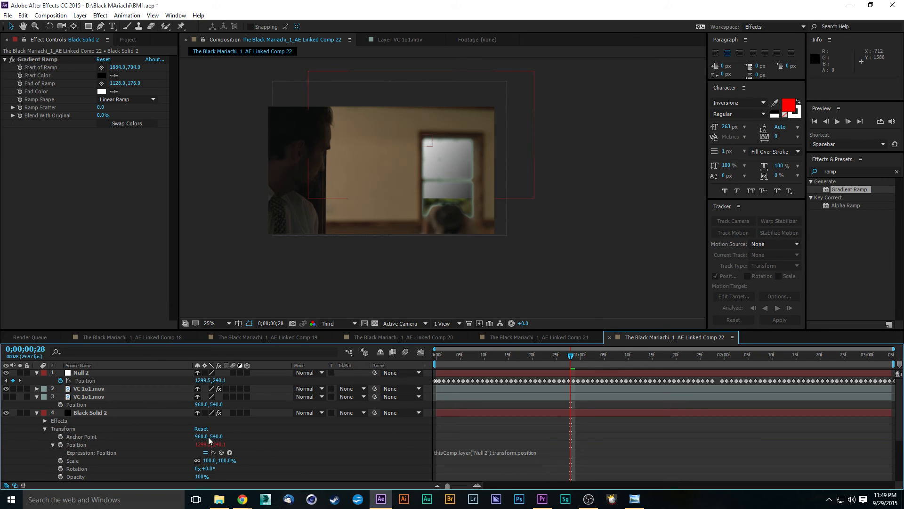
left_click_drag(219, 437, 231, 436)
left_click_drag(115, 446, 2, 466)
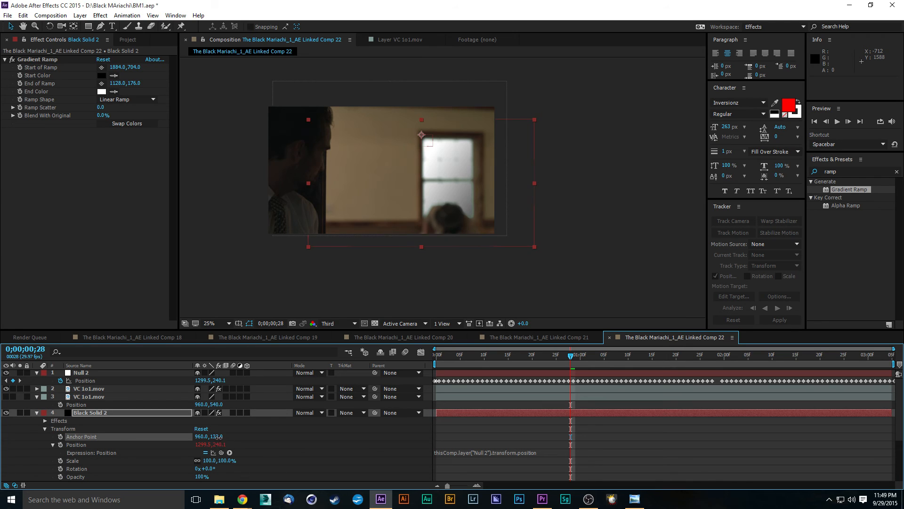
left_click_drag(226, 437, 242, 438)
left_click_drag(187, 436, 292, 438)
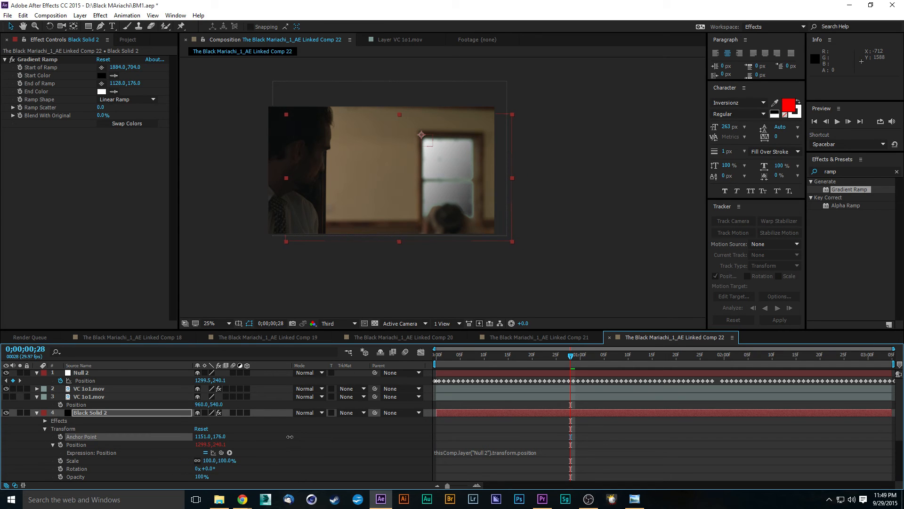
left_click(37, 412)
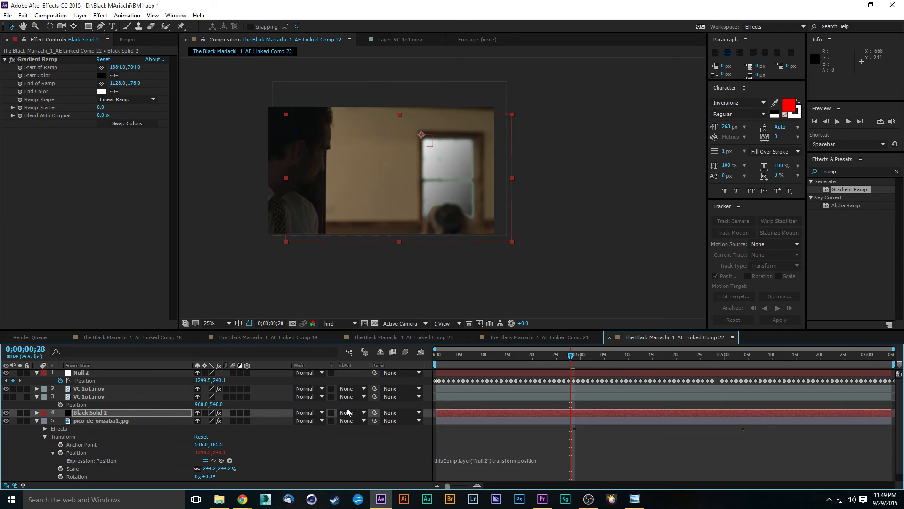
- Set the black solid's blending mode to Screen and preview the shot
left_click(310, 413)
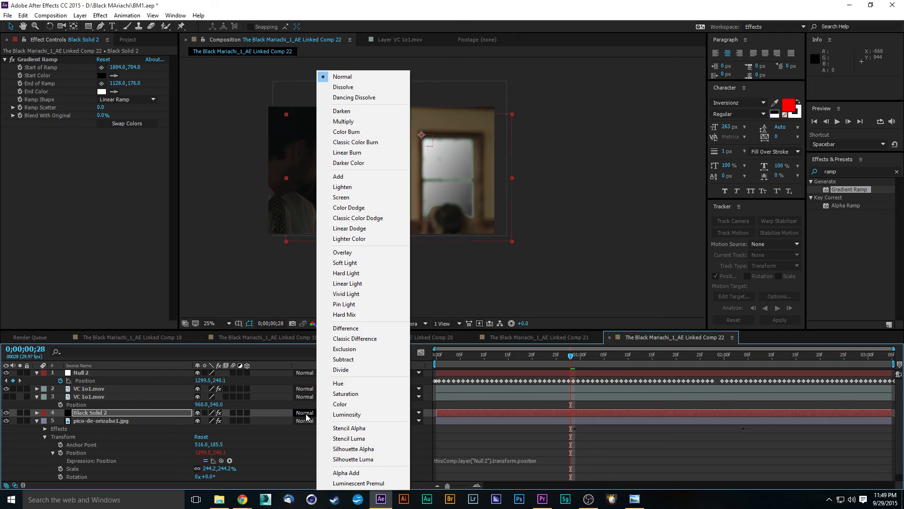
left_click(353, 197)
left_click(533, 289)
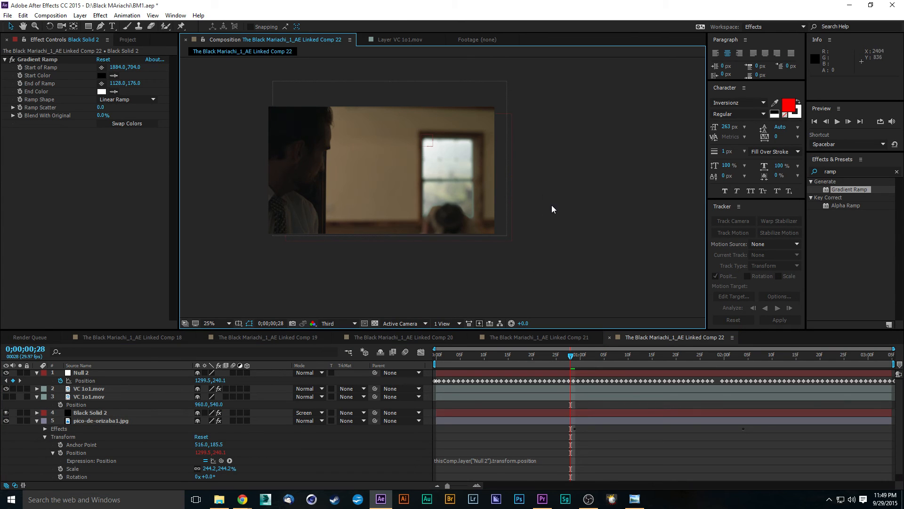
key("space")
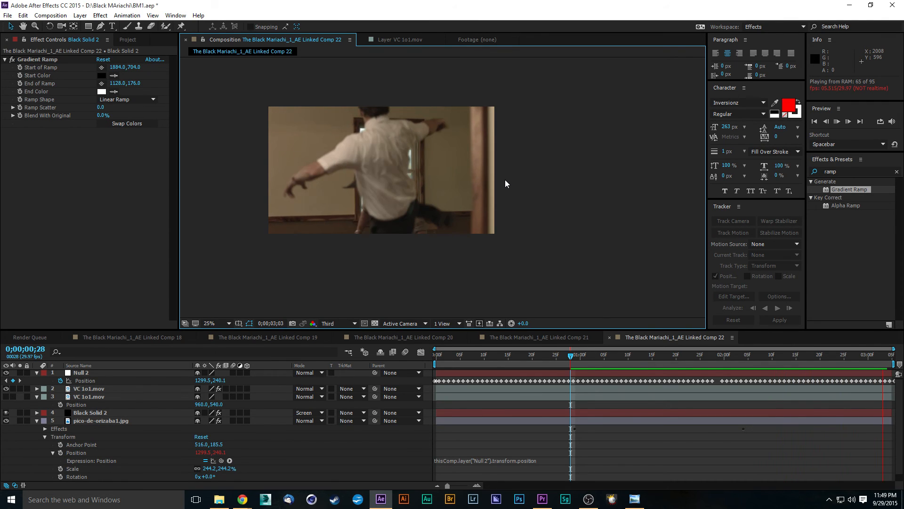
- Remove the LightWrap effect from the keyed VC 1o1.mov layer
left_click_drag(589, 356, 667, 398)
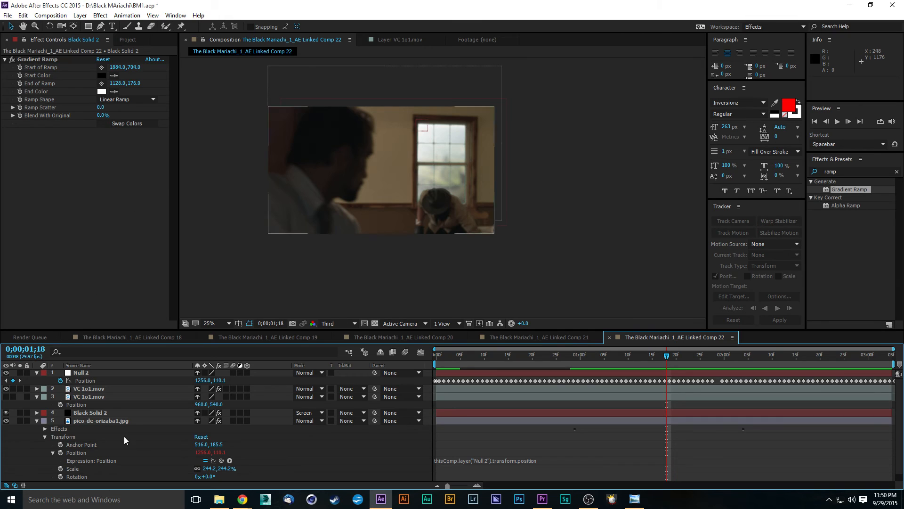
left_click(104, 390)
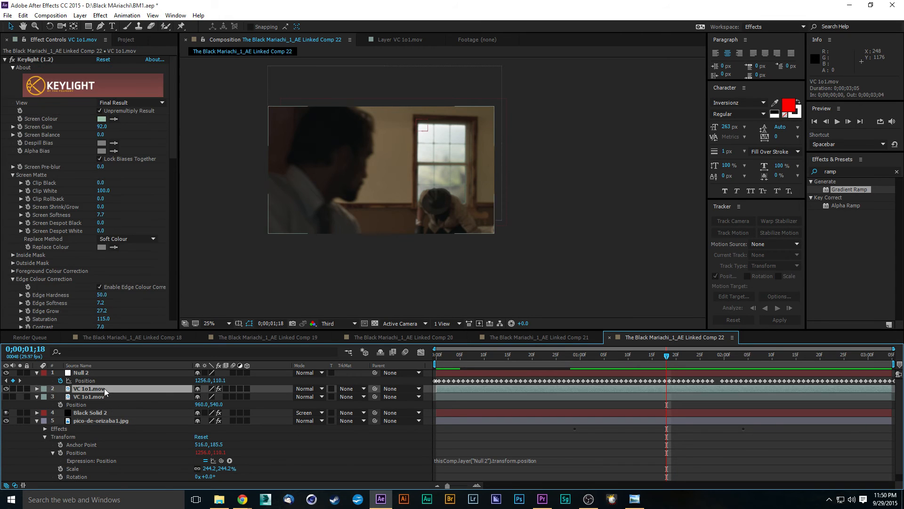
left_click(4, 60)
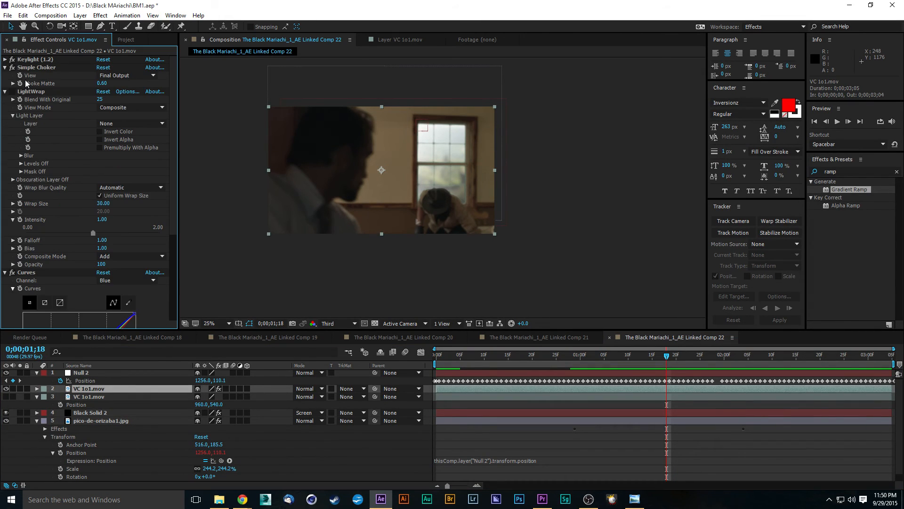
left_click(44, 92)
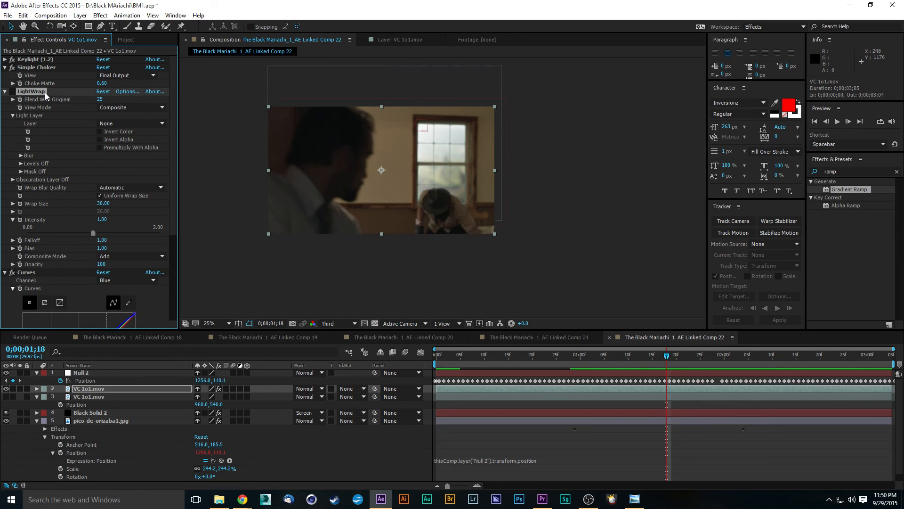
key("Delete")
- Add HDR Compander before Curves on the keyed layer, with Gain 1.20 and Gamma 1.37
left_click(26, 92)
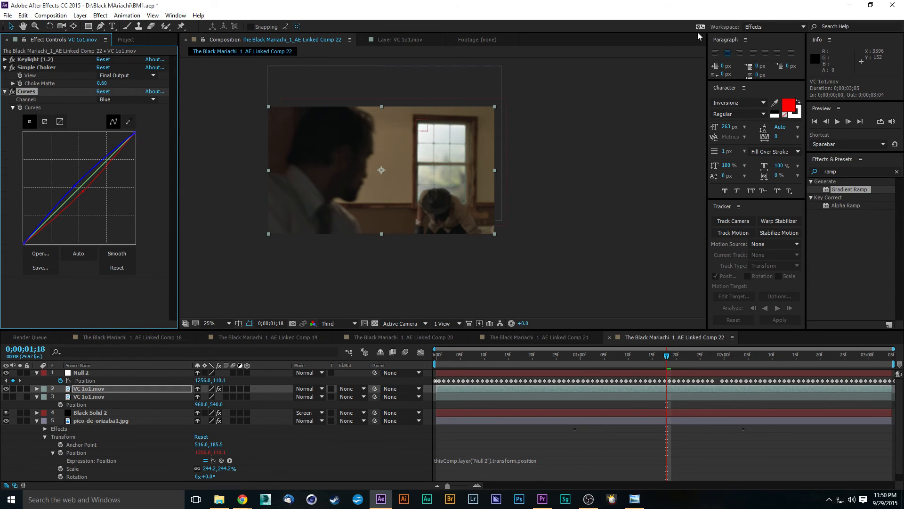
left_click(864, 171)
type("hdr")
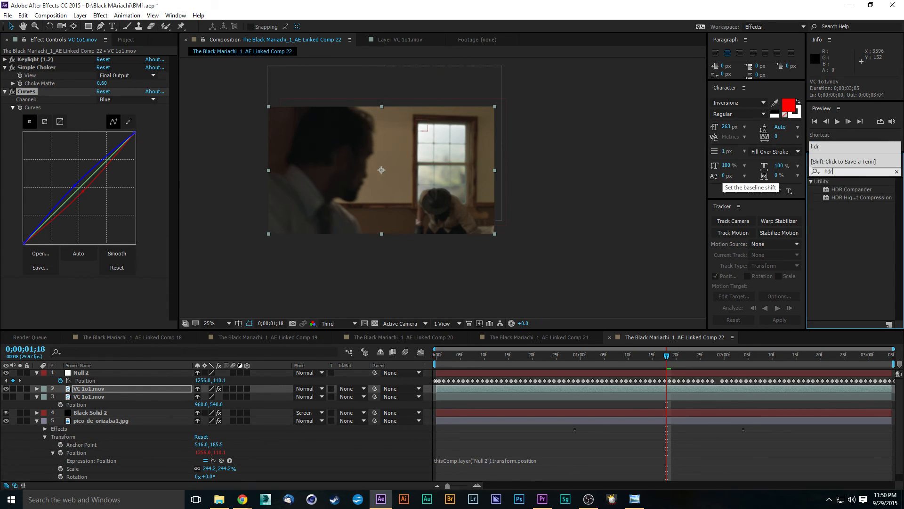
left_click(857, 193)
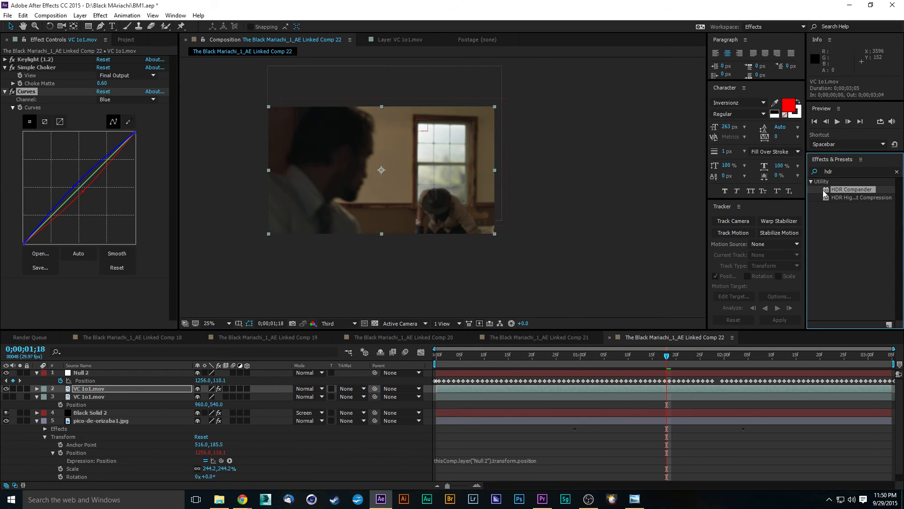
left_click_drag(825, 193, 34, 98)
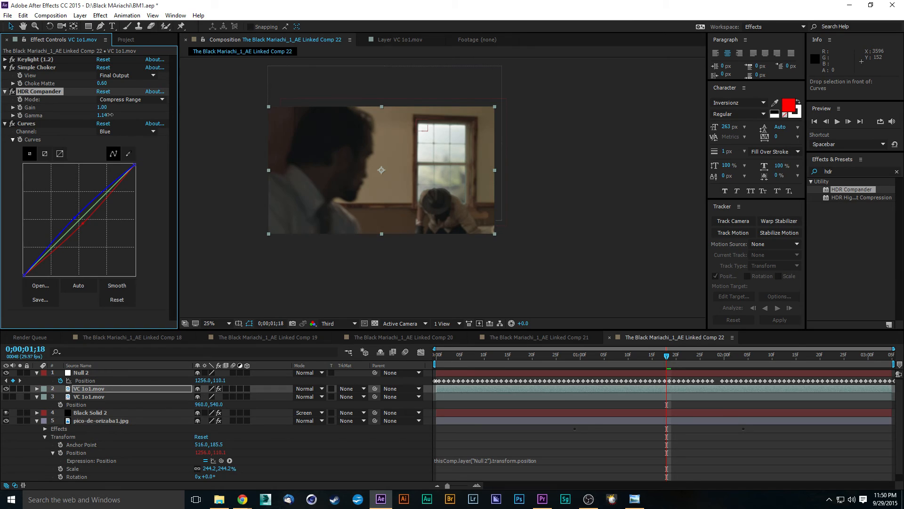
left_click_drag(109, 114, 121, 113)
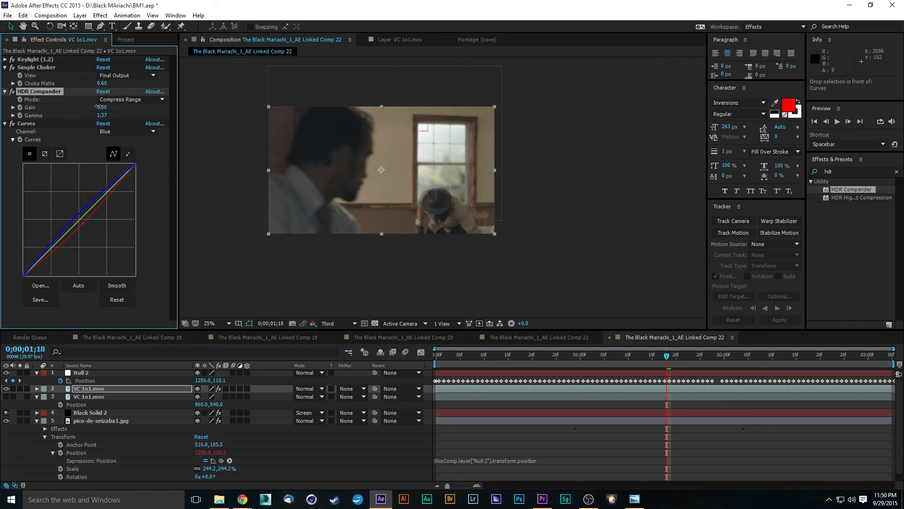
left_click_drag(98, 107, 101, 107)
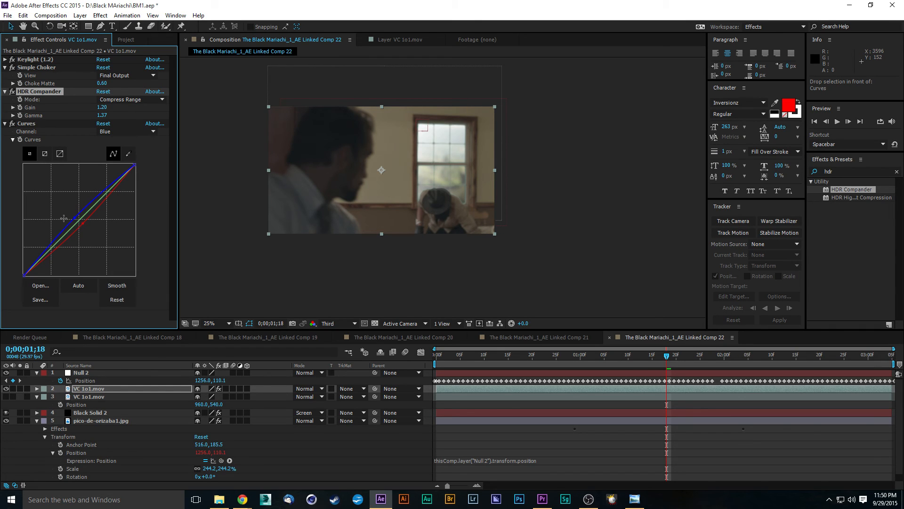
- Shape the keyed layer's RGB curve into a gentle S for more contrast and preview the result
left_click(122, 132)
left_click(115, 140)
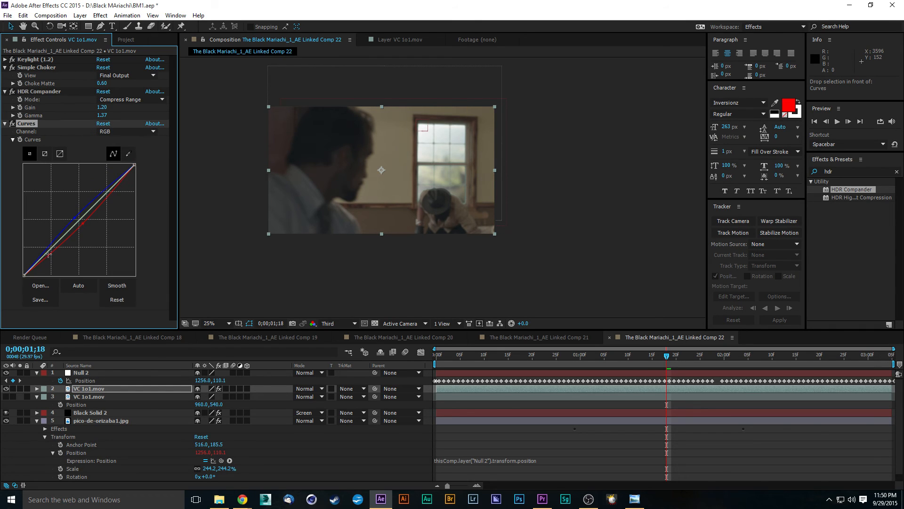
left_click_drag(53, 247, 54, 249)
left_click_drag(103, 201, 100, 190)
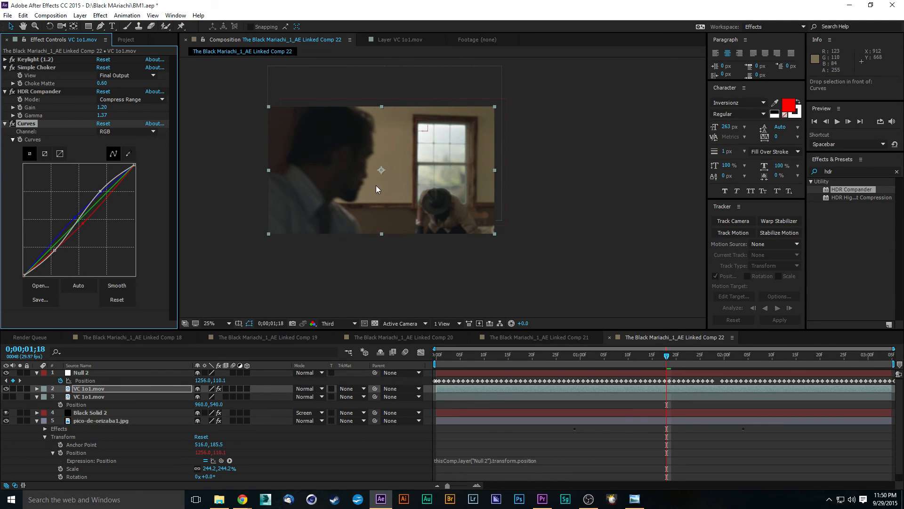
key("slash")
scroll(369, 188, "down", 4)
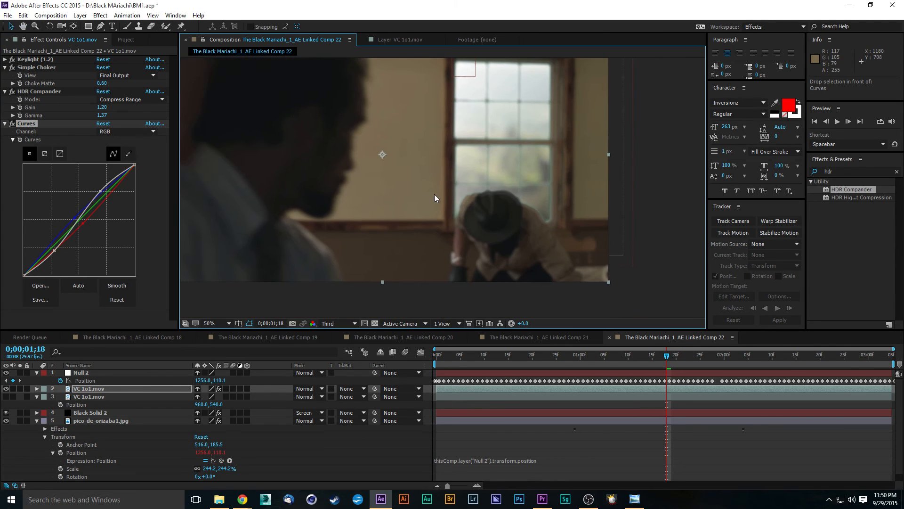
key("space")
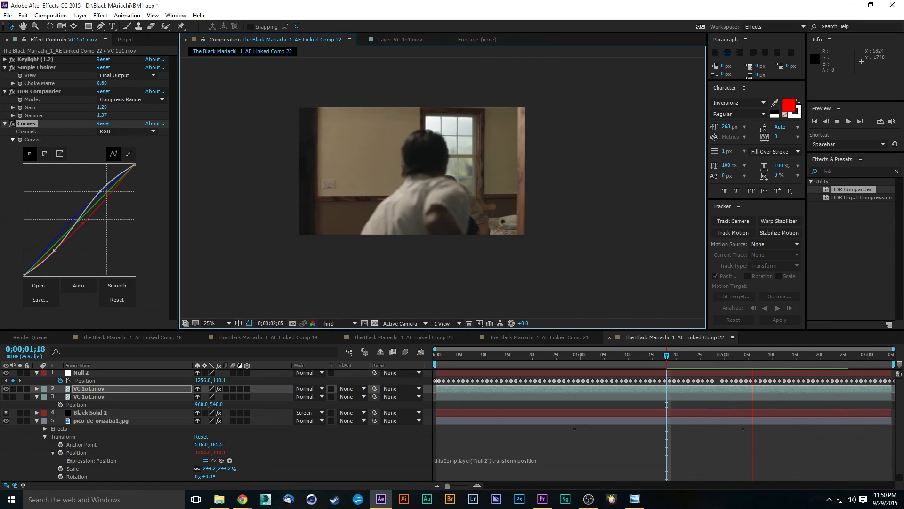
key("space")
- Add Hue/Saturation after Curves on the keyed layer, set Master Saturation to 30, and preview the shot
left_click(843, 170)
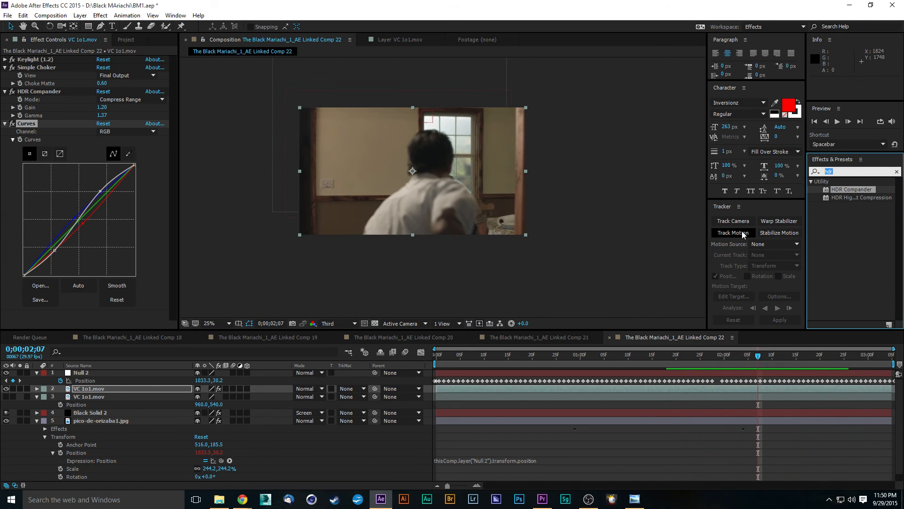
type("sat")
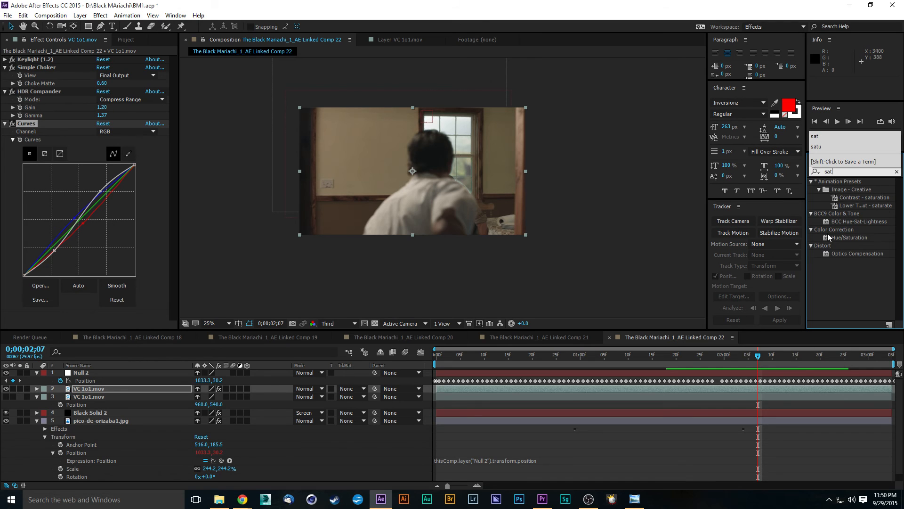
left_click_drag(828, 238, 79, 322)
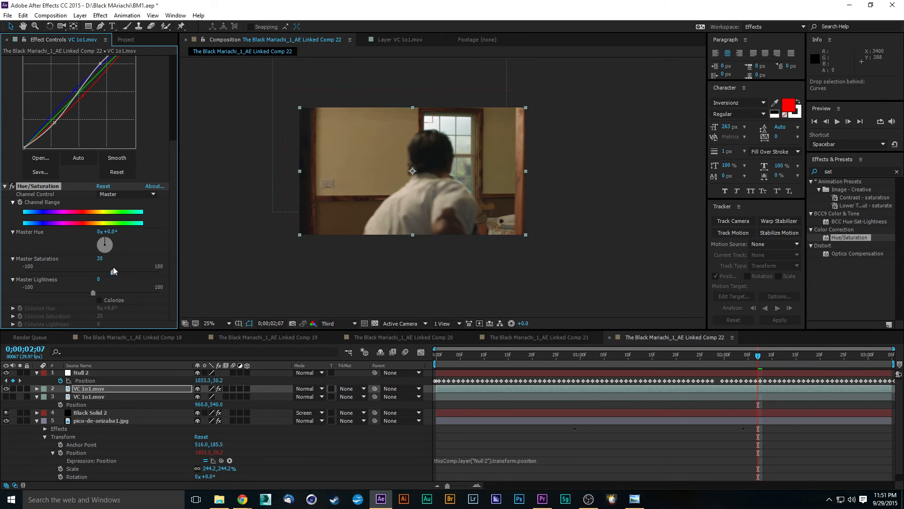
left_click(519, 359)
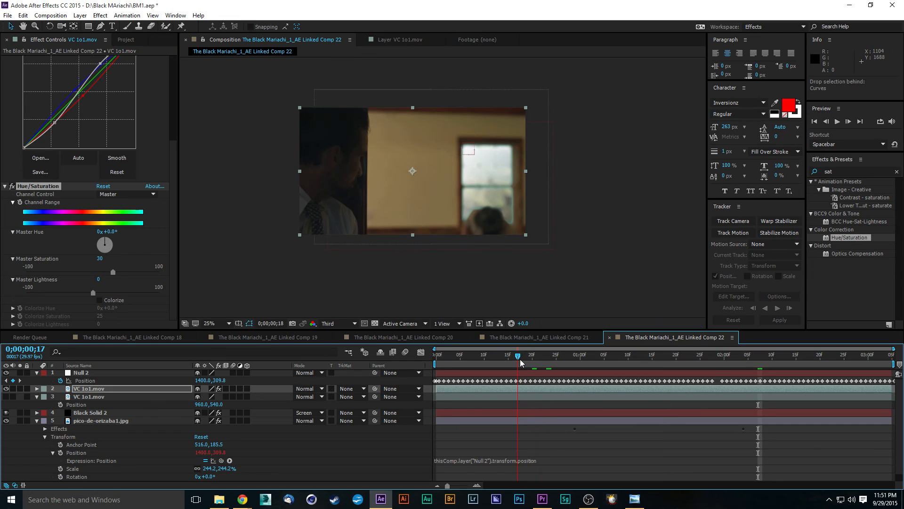
key("space")
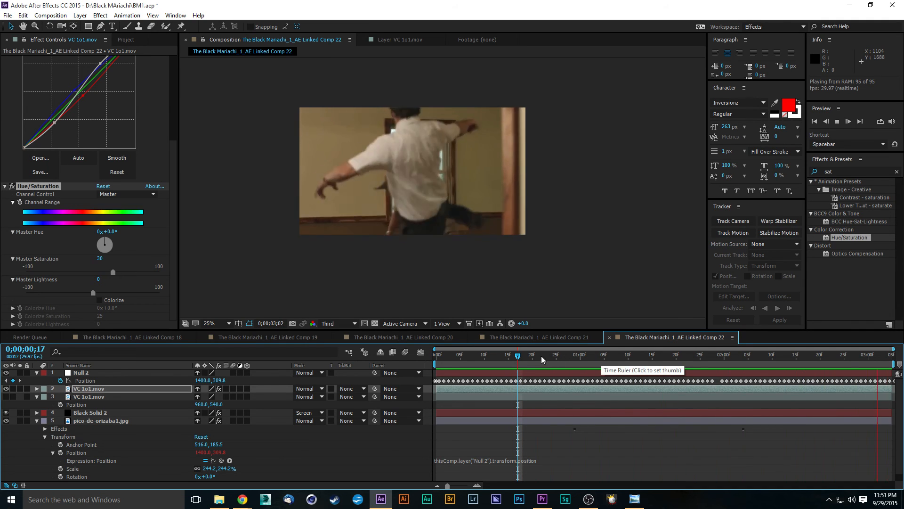
key("space")
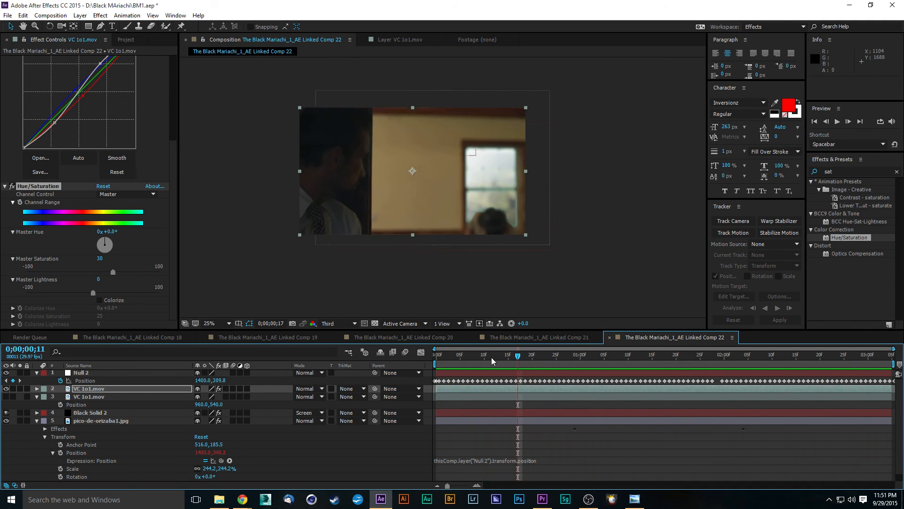
- Examine the keyed edge along the man's back at 0;00;03;01
left_click_drag(492, 361, 873, 334)
scroll(452, 131, "up", 4)
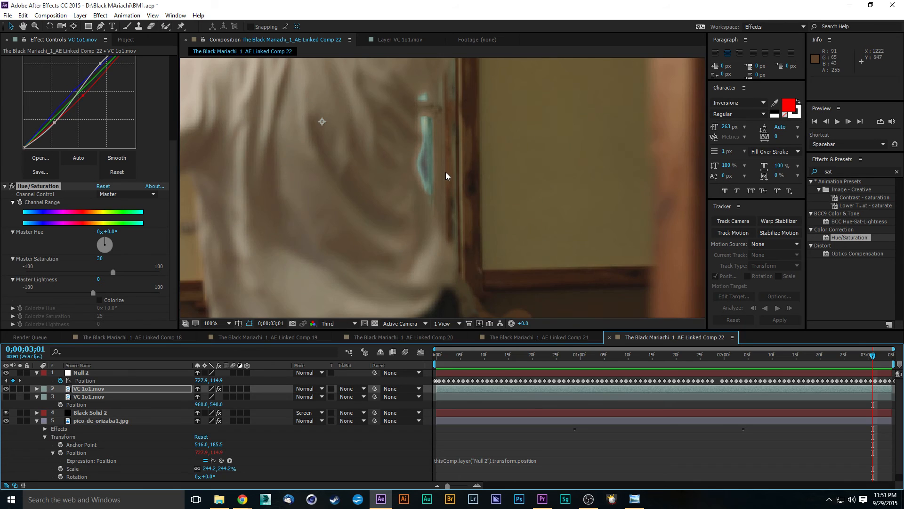
scroll(445, 176, "down", 2)
scroll(106, 283, "up", 4)
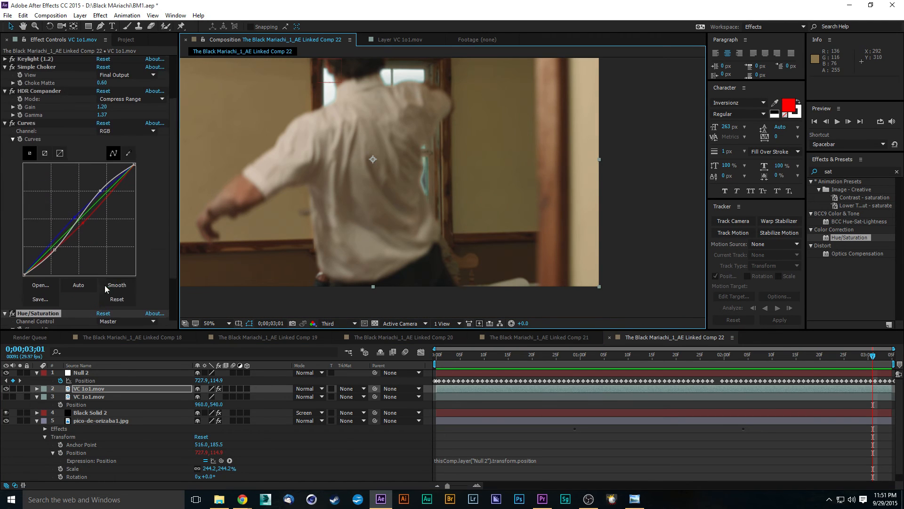
scroll(105, 289, "up", 1)
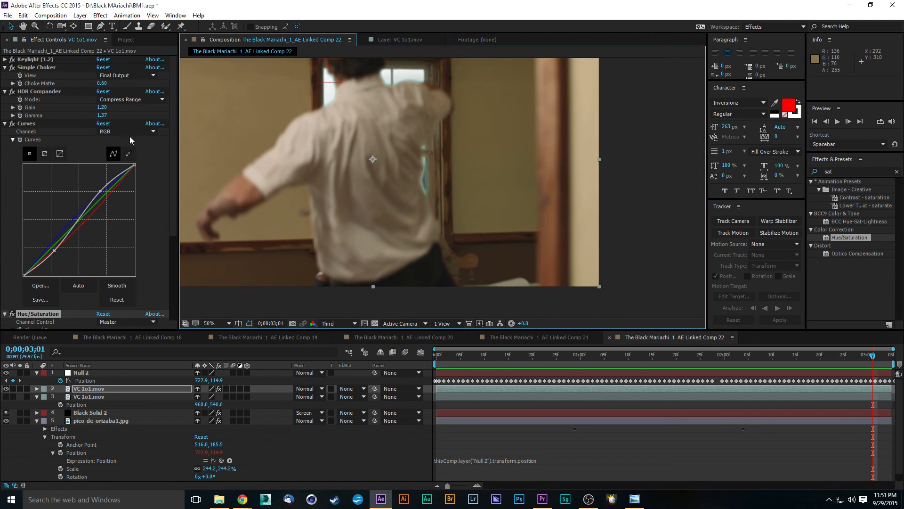
- Lower Keylight's Edge Colour Correction Brightness to 4.0 on the keyed layer and preview the shot from 0;00;01;11
left_click(6, 59)
scroll(105, 238, "down", 5)
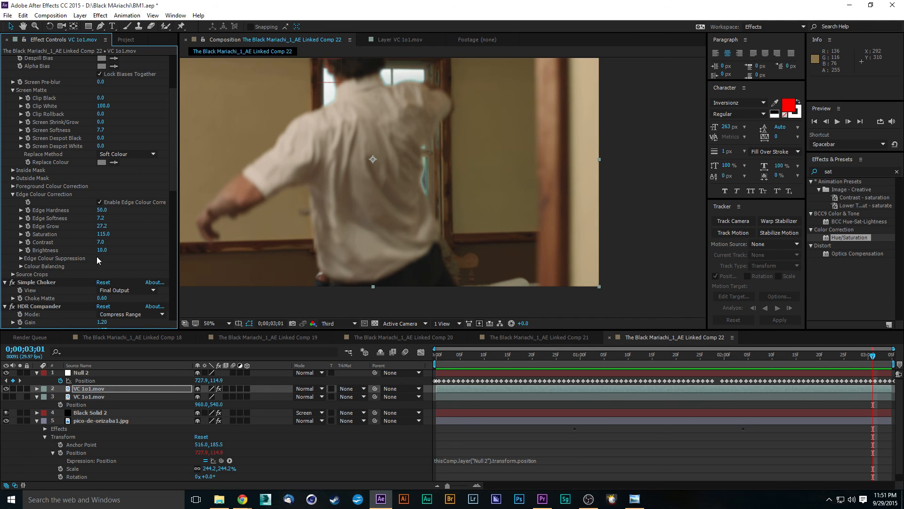
left_click_drag(96, 250, 94, 250)
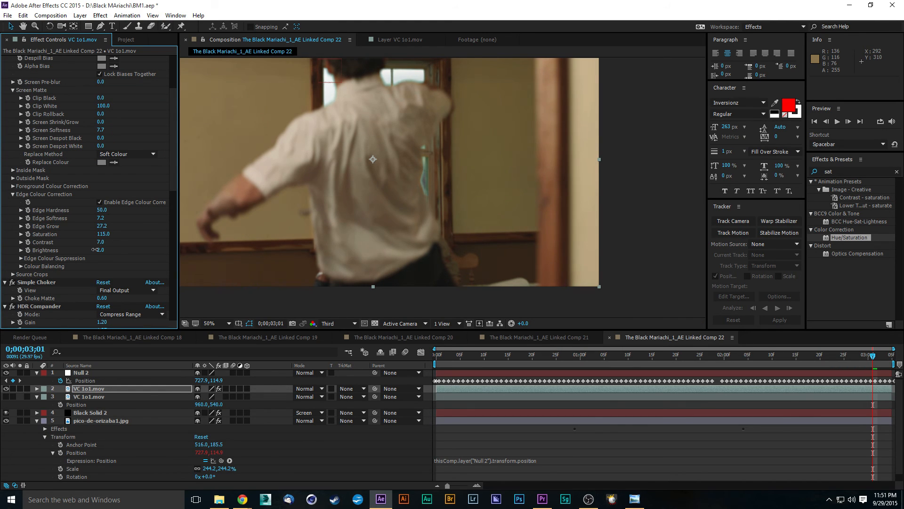
left_click_drag(94, 249, 135, 252)
scroll(428, 231, "down", 2)
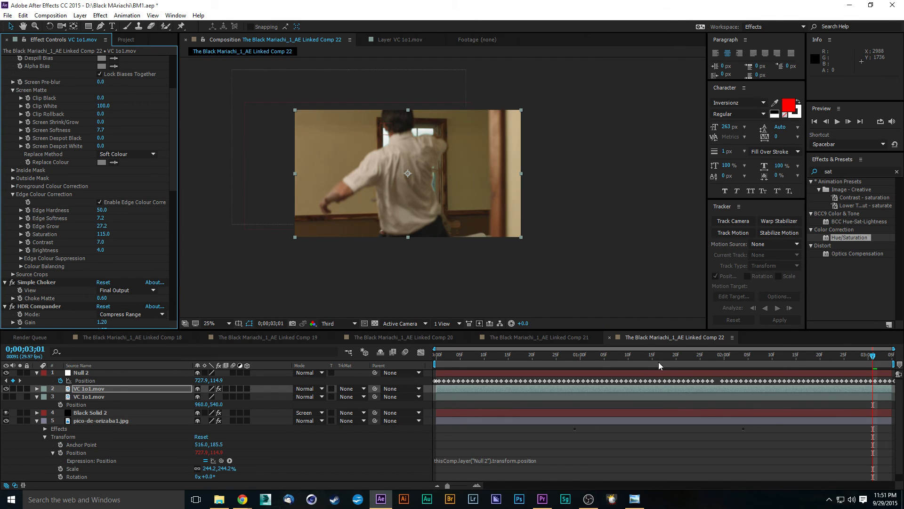
left_click(633, 356)
key("space")
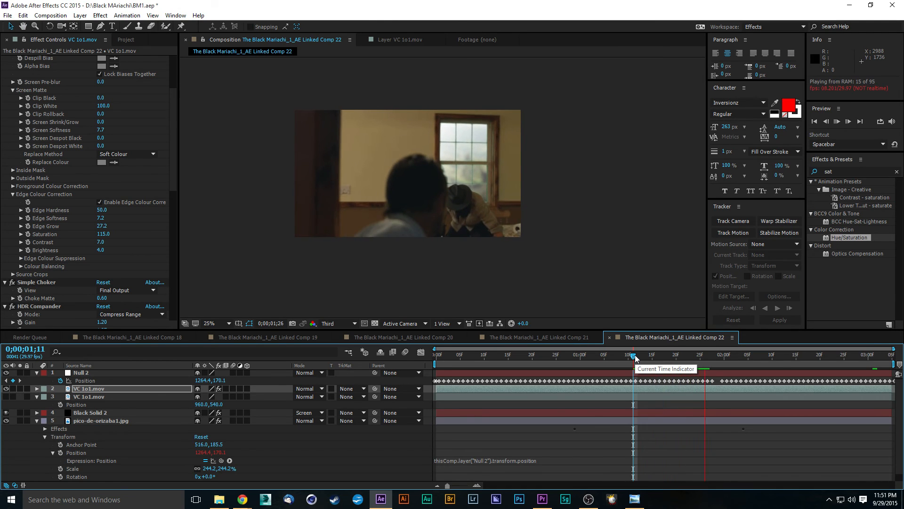
key("space")
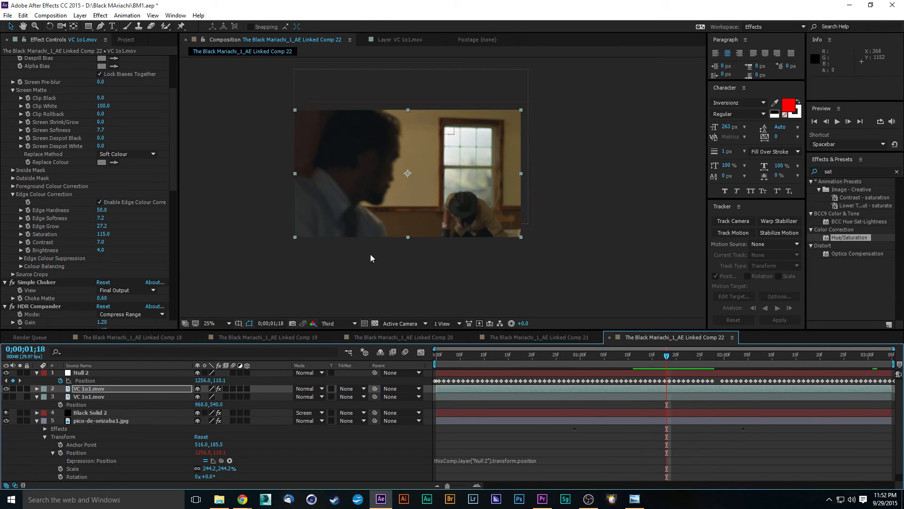
- Set Keylight's Edge Hardness to 0, Edge Softness 106, Edge Grow 47.8, edge Contrast 40 and Brightness 19, and preview the shot
left_click_drag(102, 252, 130, 232)
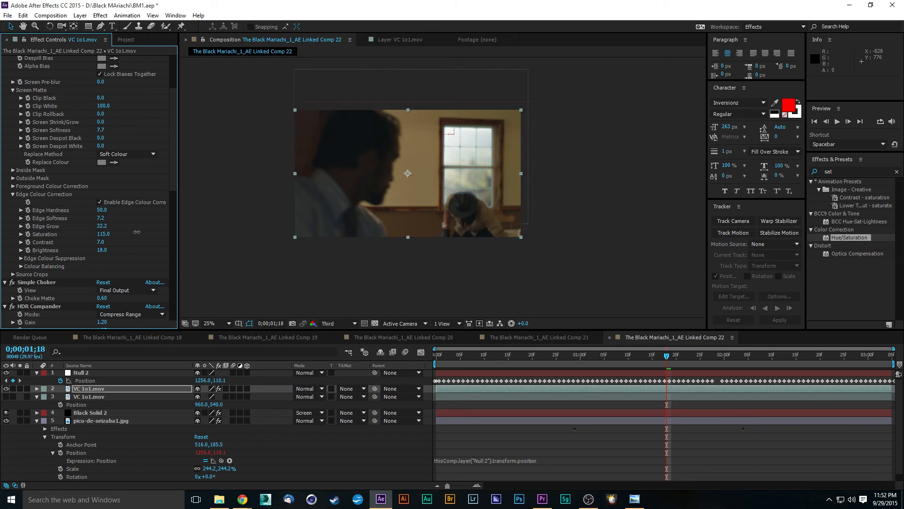
left_click_drag(227, 231, 198, 228)
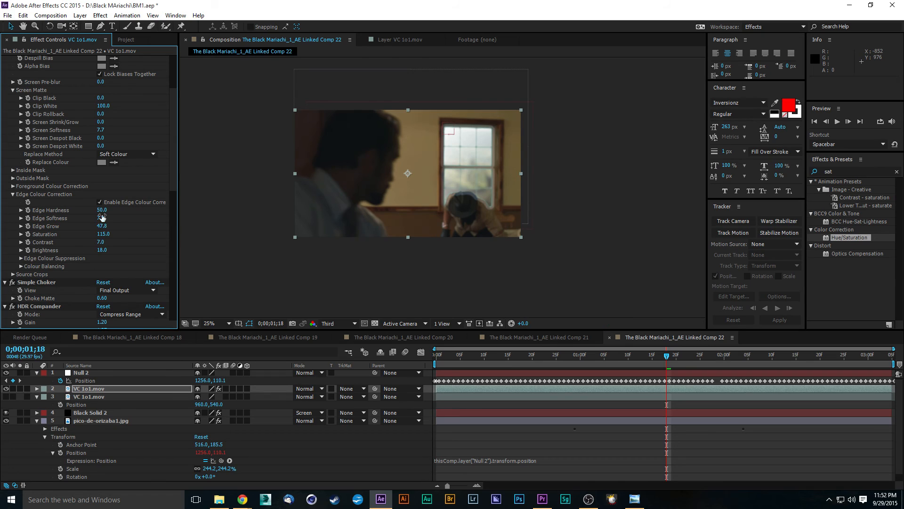
left_click_drag(101, 213, 85, 214)
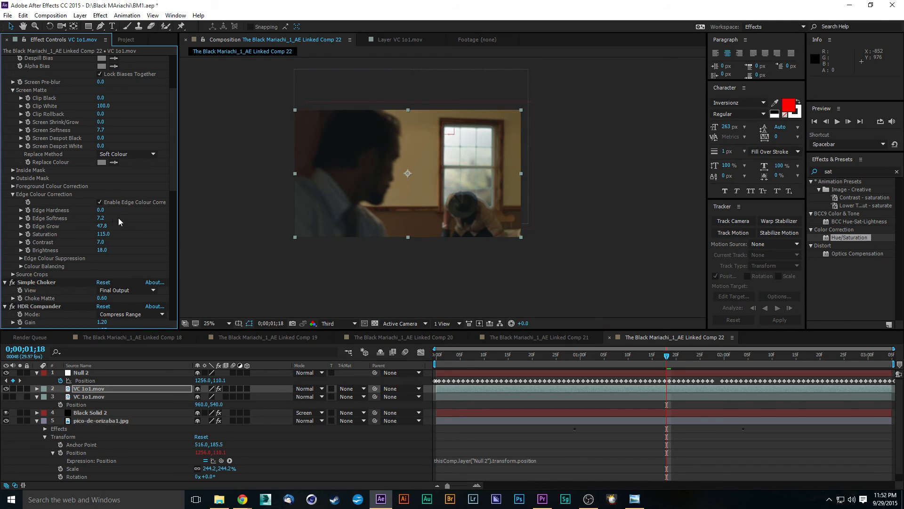
left_click_drag(101, 218, 155, 219)
left_click_drag(432, 182, 519, 181)
mouse_move(101, 250)
left_mouse_down()
mouse_move(121, 250)
mouse_move(107, 250)
left_mouse_up()
mouse_move(103, 243)
left_mouse_down()
mouse_move(128, 244)
mouse_move(117, 243)
left_mouse_up()
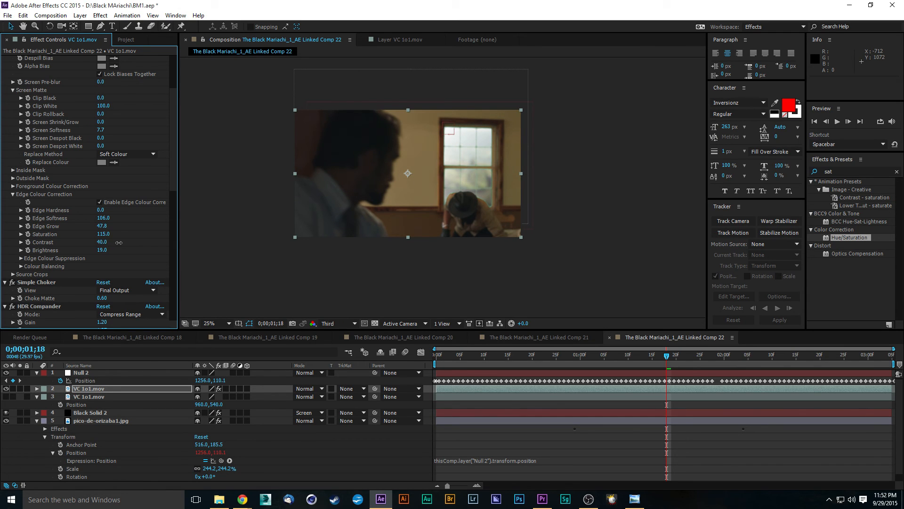
scroll(441, 232, "up", 2)
key("space")
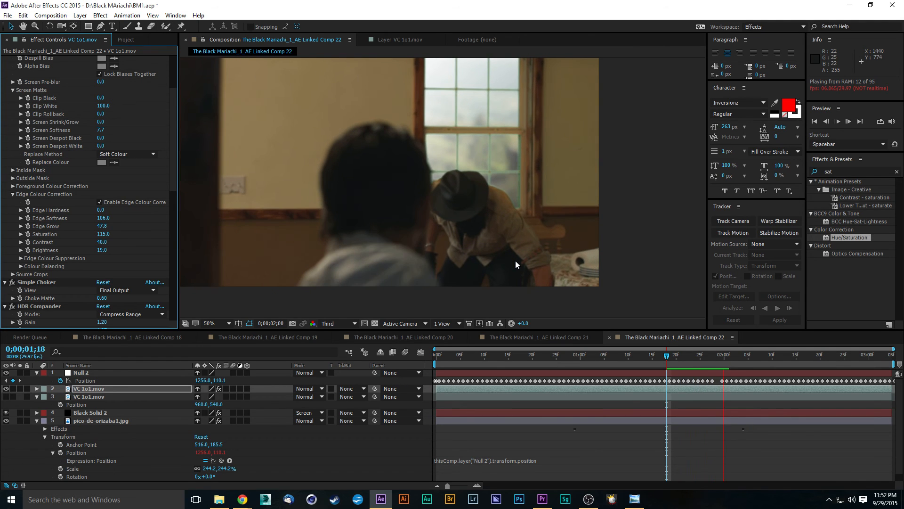
key("space")
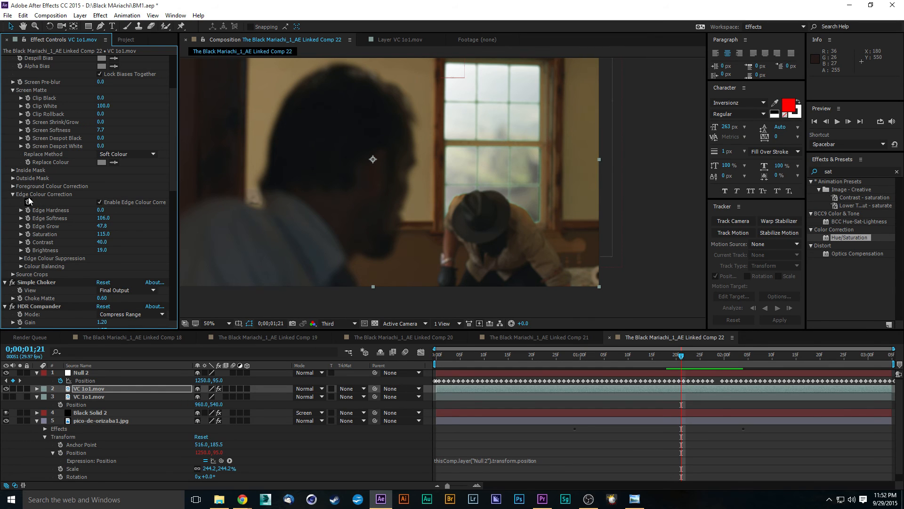
- Suppress Green in Keylight's Edge Colour Suppression with a Suppression Balance of 41, and preview the shot
left_click(21, 258)
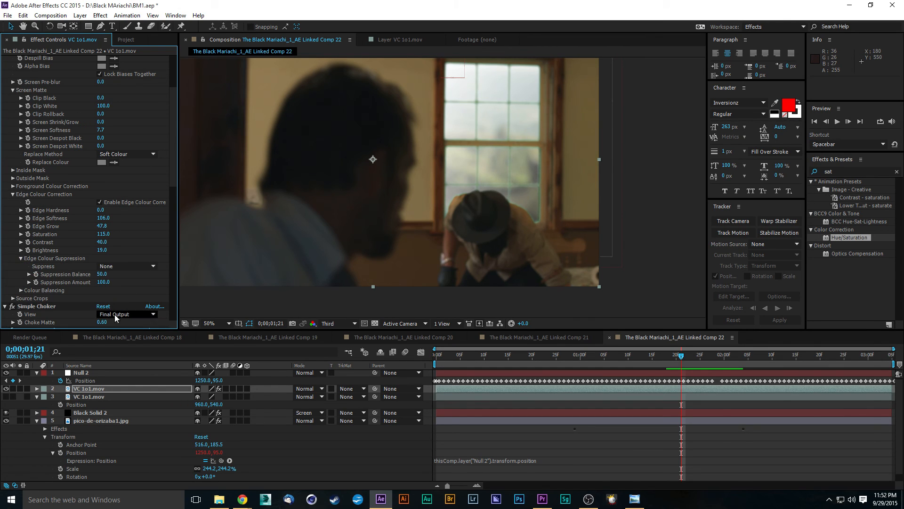
left_click(118, 266)
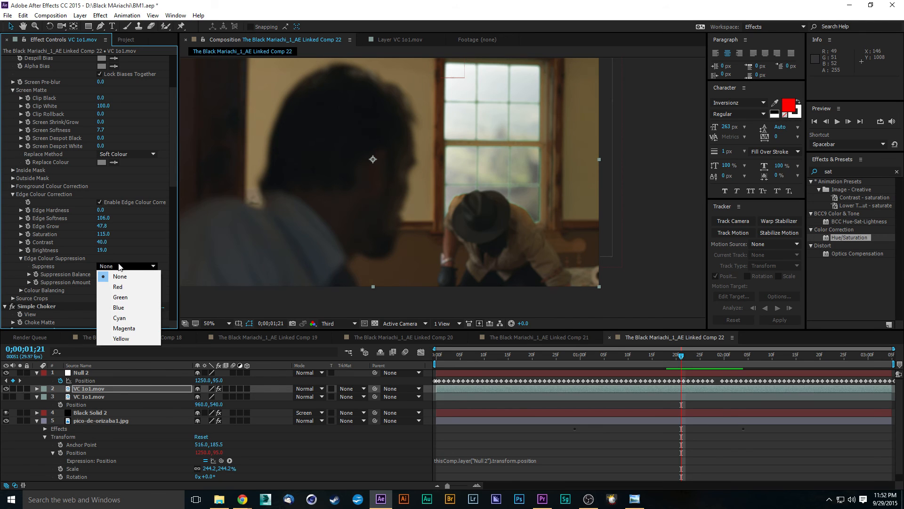
left_click(128, 297)
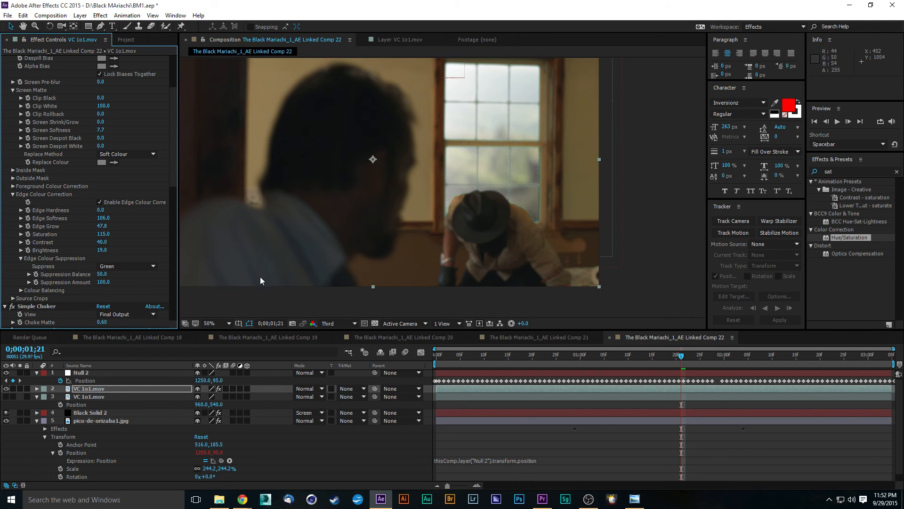
mouse_move(102, 274)
left_mouse_down()
mouse_move(111, 274)
mouse_move(91, 284)
mouse_move(105, 282)
left_mouse_up()
key("comma")
left_click(665, 246)
key("space")
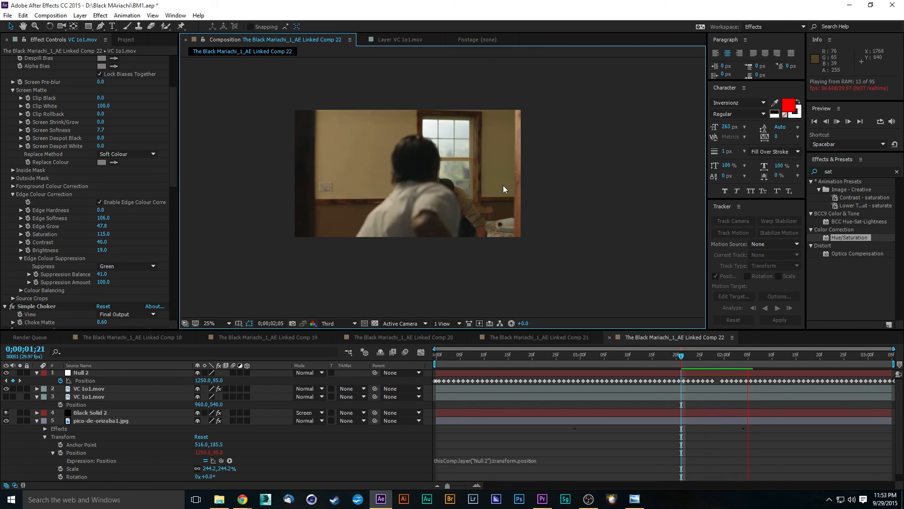
- Switch the composition preview to Full resolution and examine the man's shoulder edge against the window at 0;00;02;08
key("period")
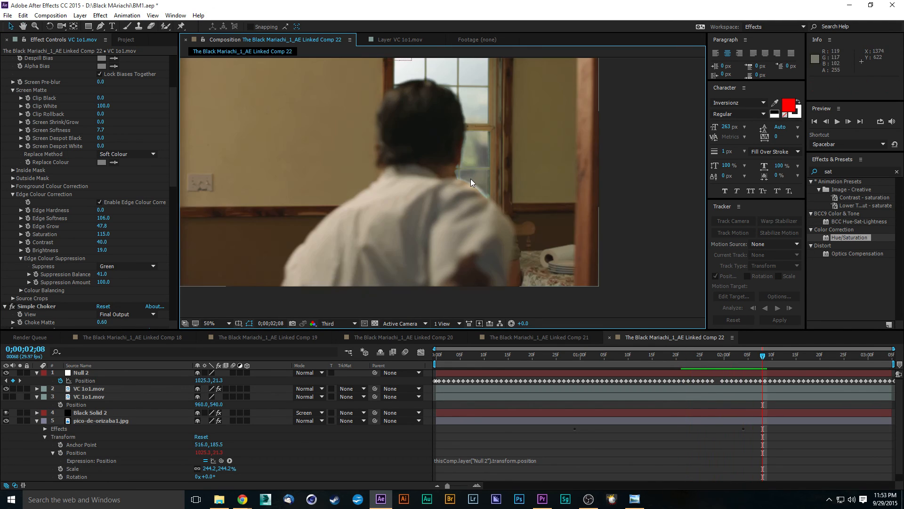
key("period")
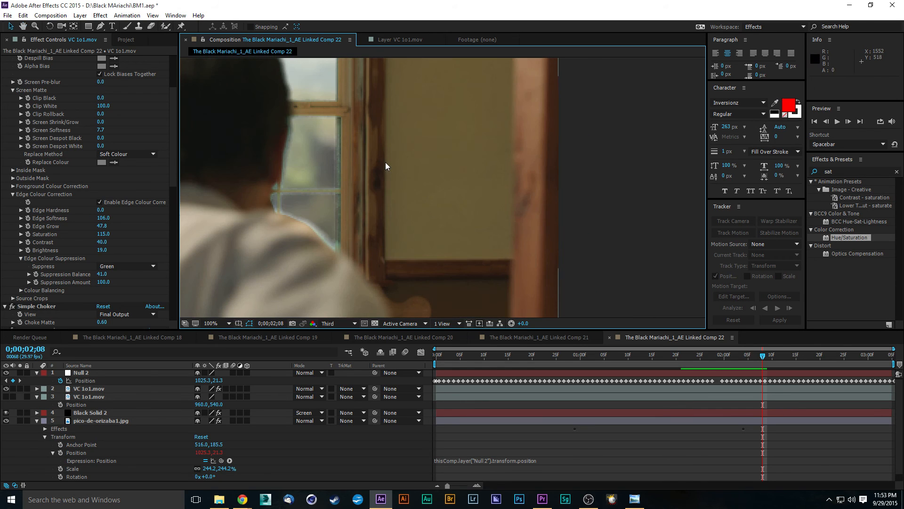
left_click(344, 323)
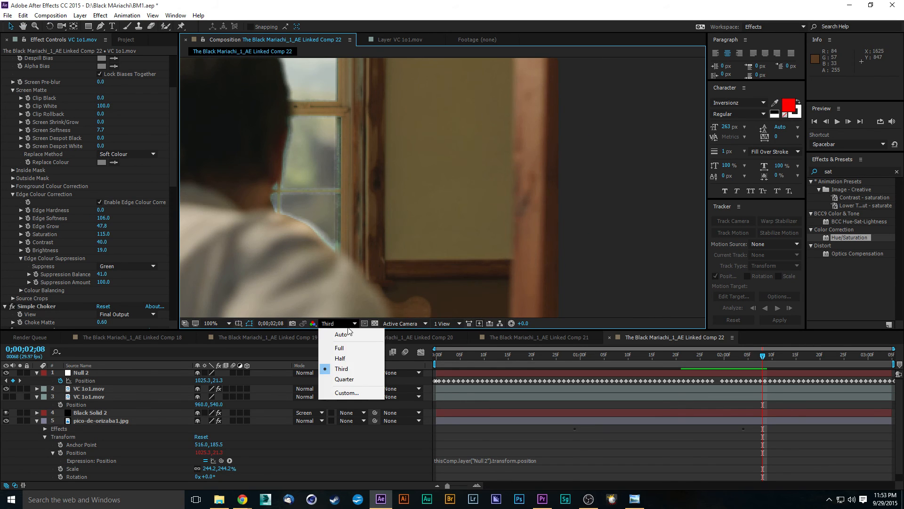
left_click(348, 344)
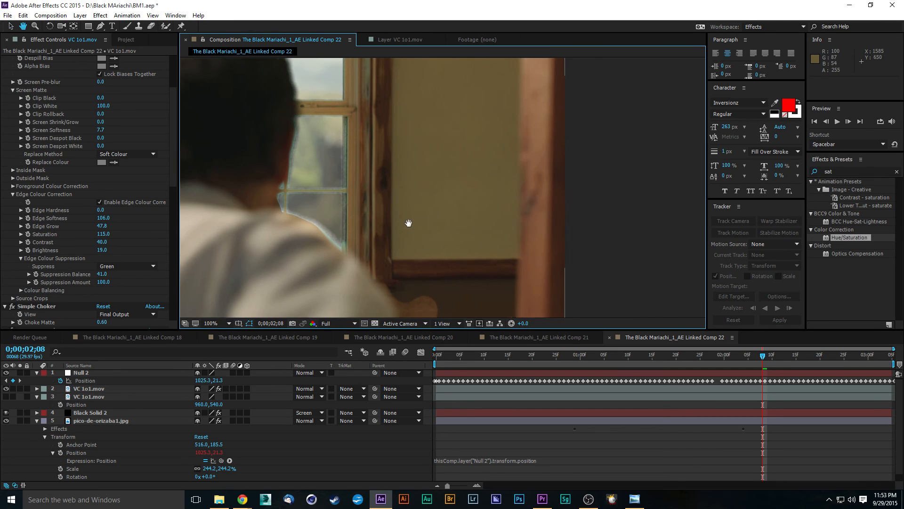
scroll(453, 245, "up", 1)
left_click_drag(456, 253, 428, 105)
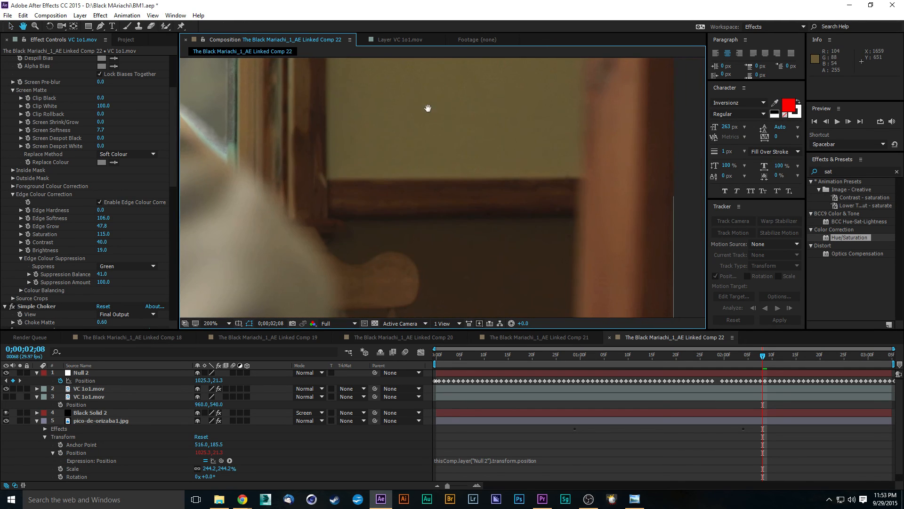
scroll(443, 151, "down", 1)
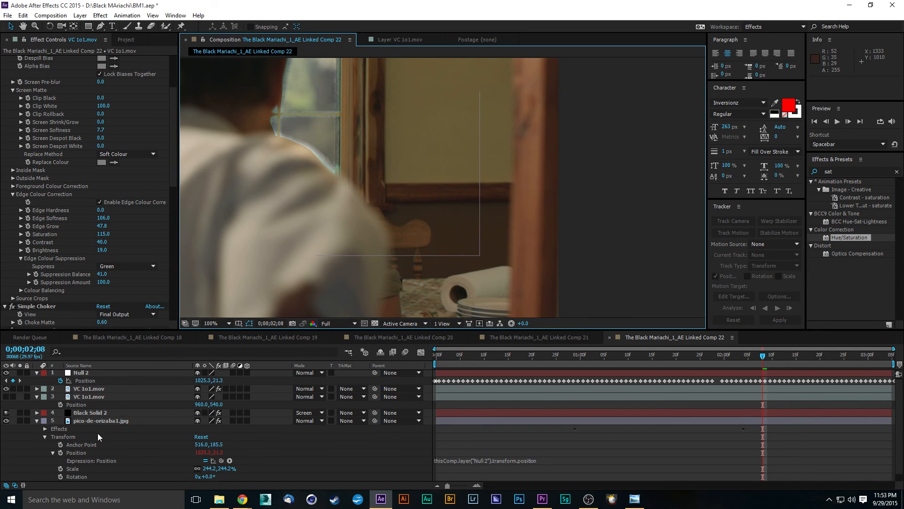
- Add the Match Grain effect to the pico-de-orizaba1.jpg layer
scroll(98, 433, "down", 1)
left_click(102, 413)
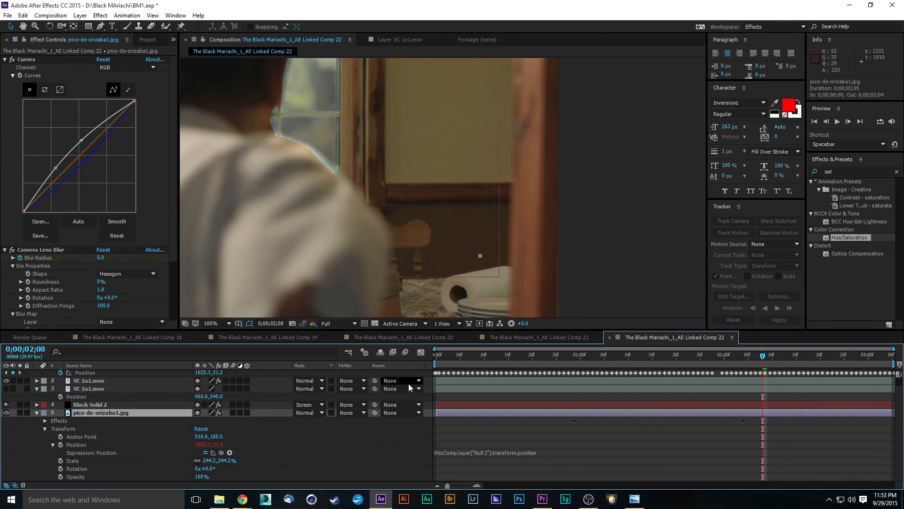
left_click(829, 166)
left_click(841, 173)
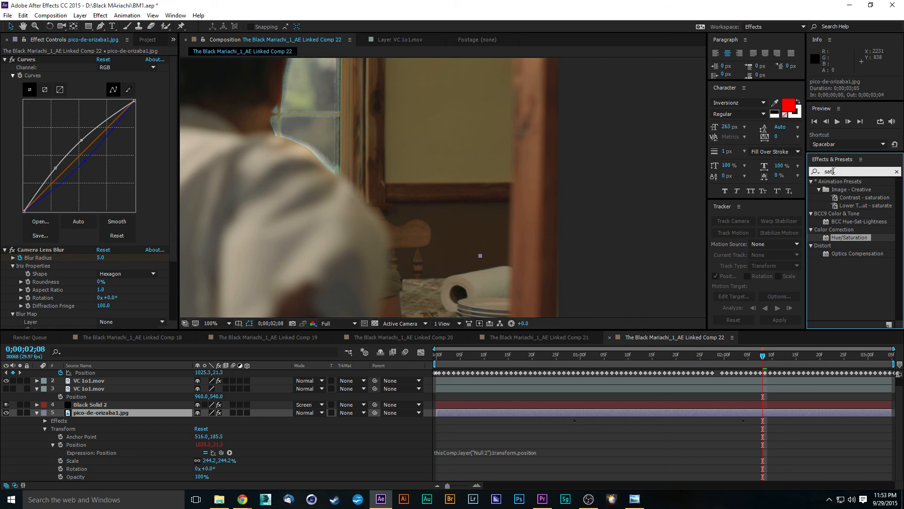
type("match gr")
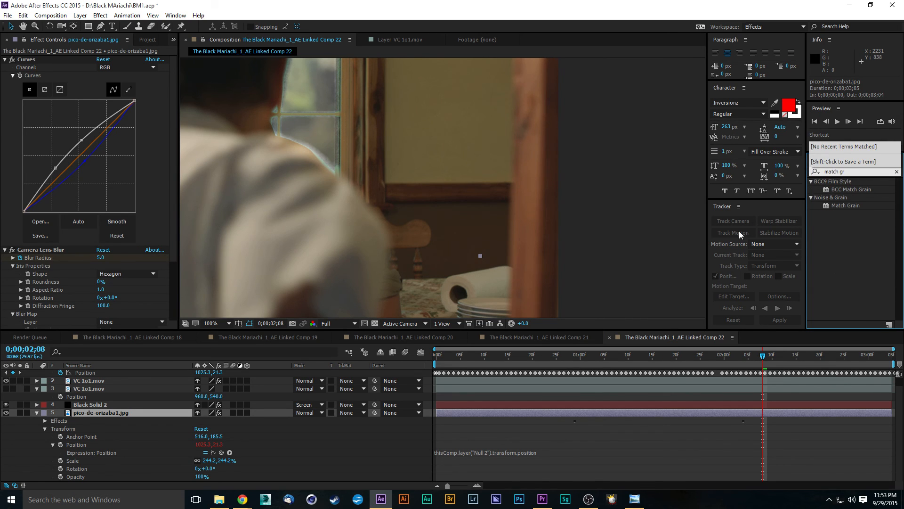
left_click(852, 217)
left_click(826, 207)
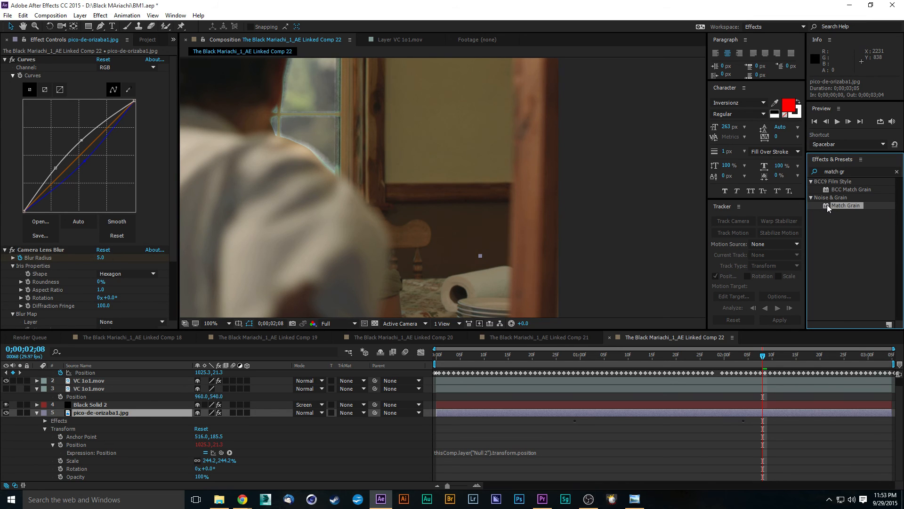
left_click_drag(827, 204, 126, 411)
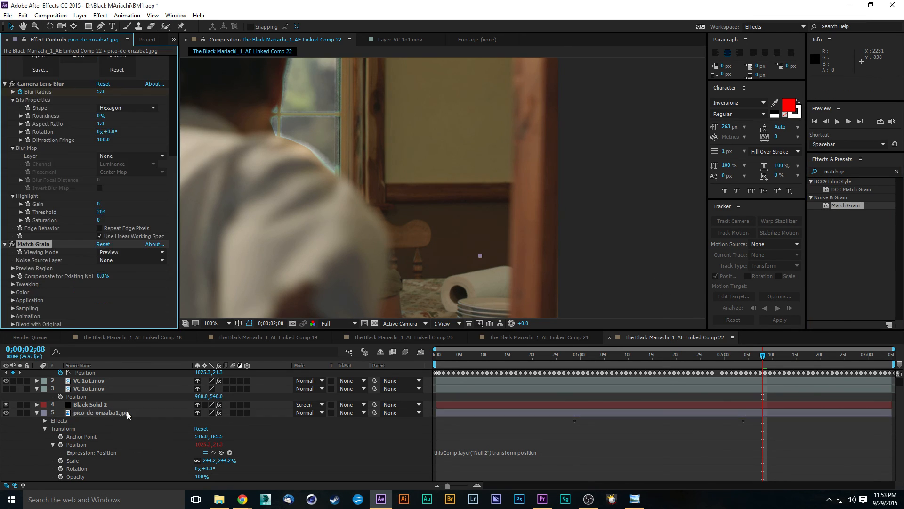
- Set Match Grain's Noise Source Layer to the keyed layer, 2. VC 1o1.mov, keeping its Viewing Mode on Preview
key("h")
left_click_drag(330, 152, 431, 251)
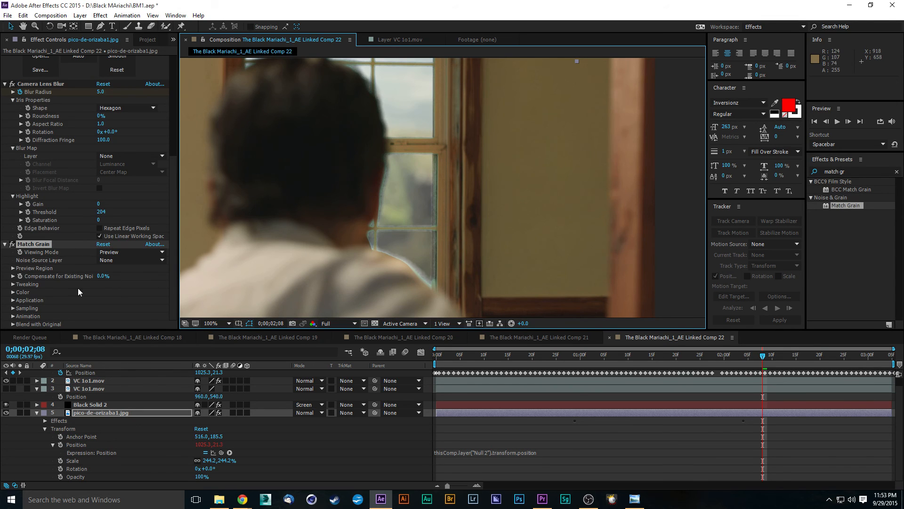
left_click(112, 253)
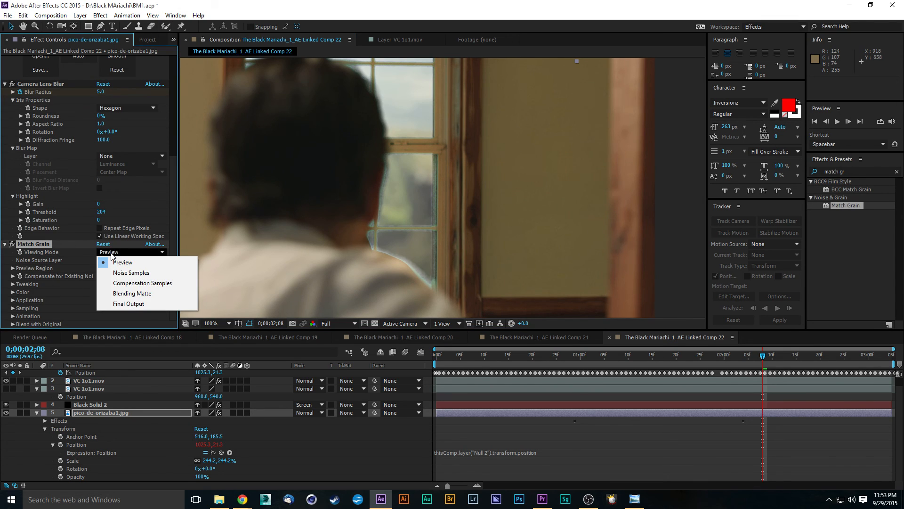
left_click(83, 276)
scroll(361, 219, "down", 2)
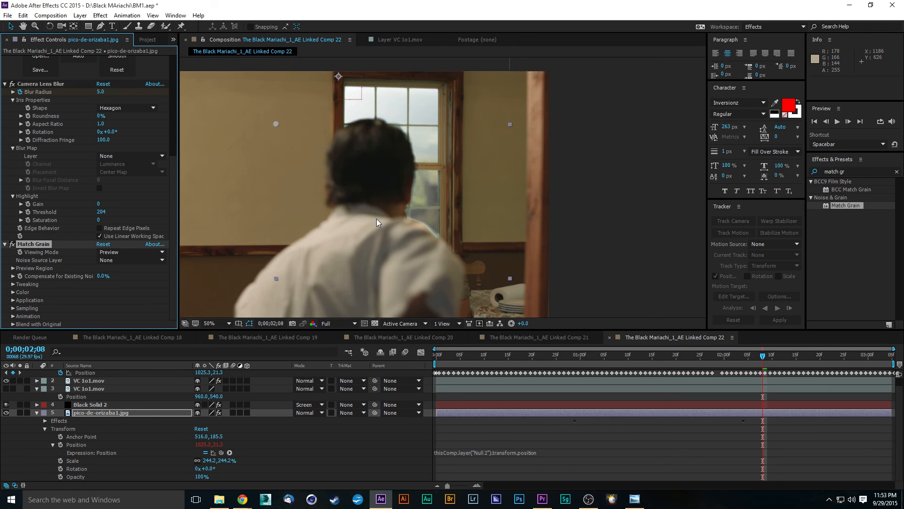
scroll(364, 222, "up", 2)
scroll(364, 221, "down", 2)
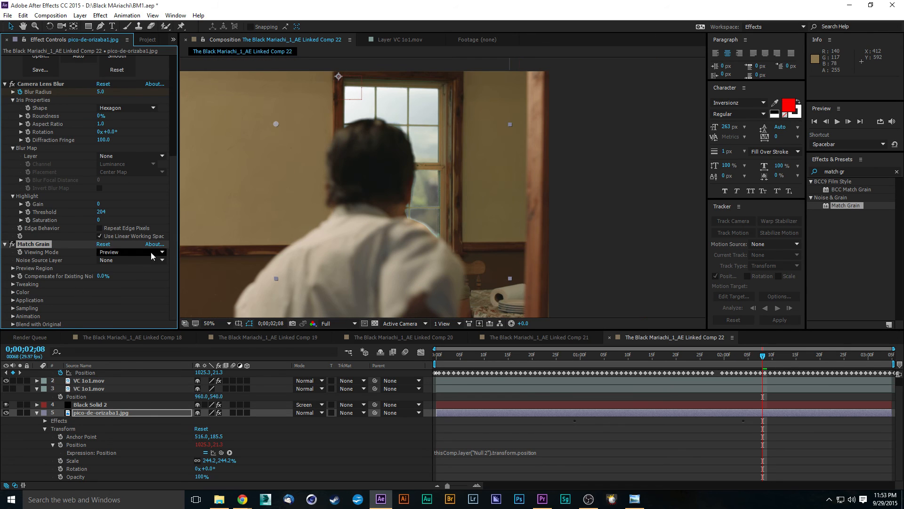
left_click(109, 264)
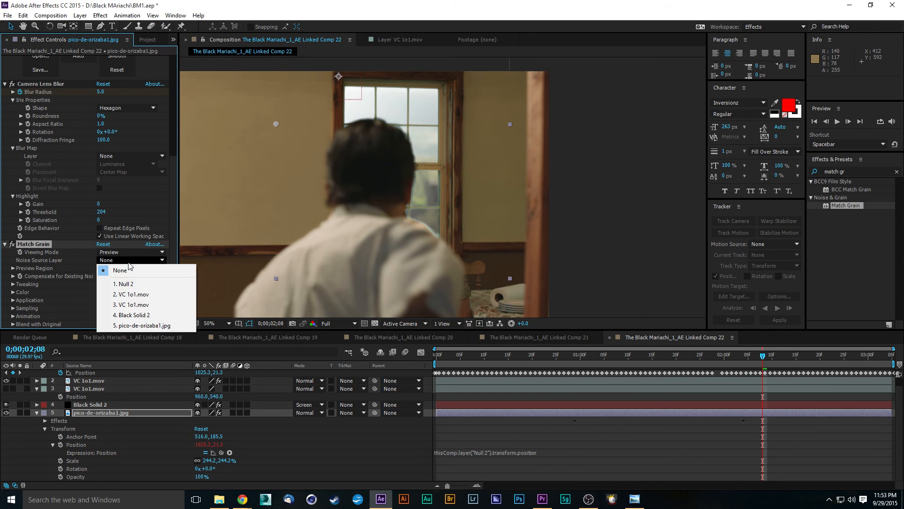
left_click(140, 294)
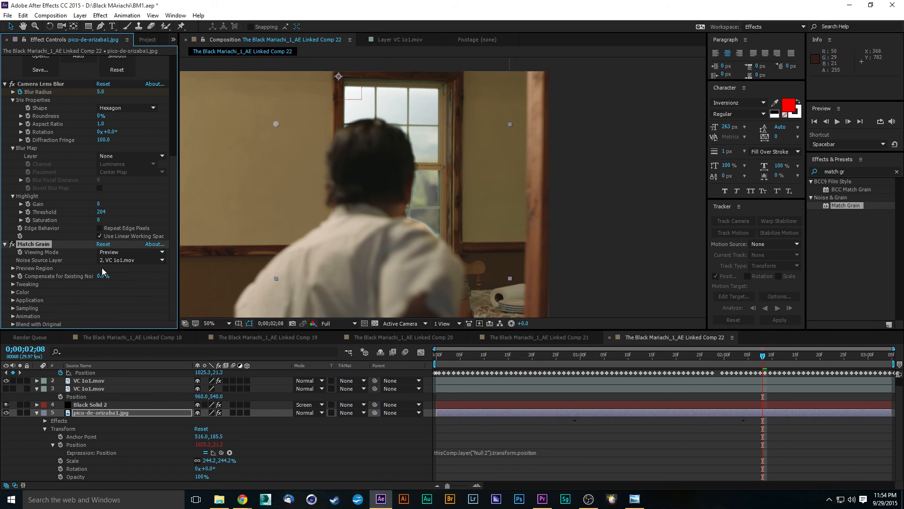
- Set Match Grain's Viewing Mode to Final Output and examine the grain in the window panes up close
left_click(113, 252)
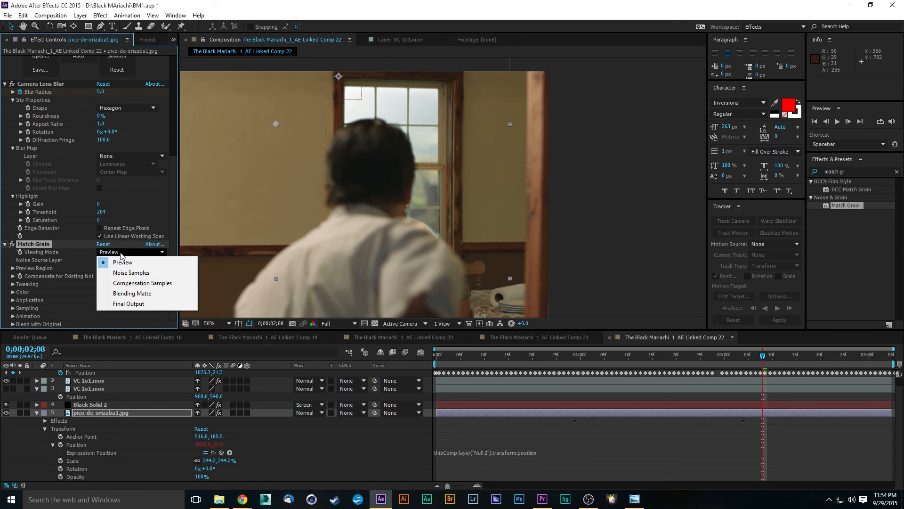
left_click(129, 305)
scroll(450, 217, "up", 2)
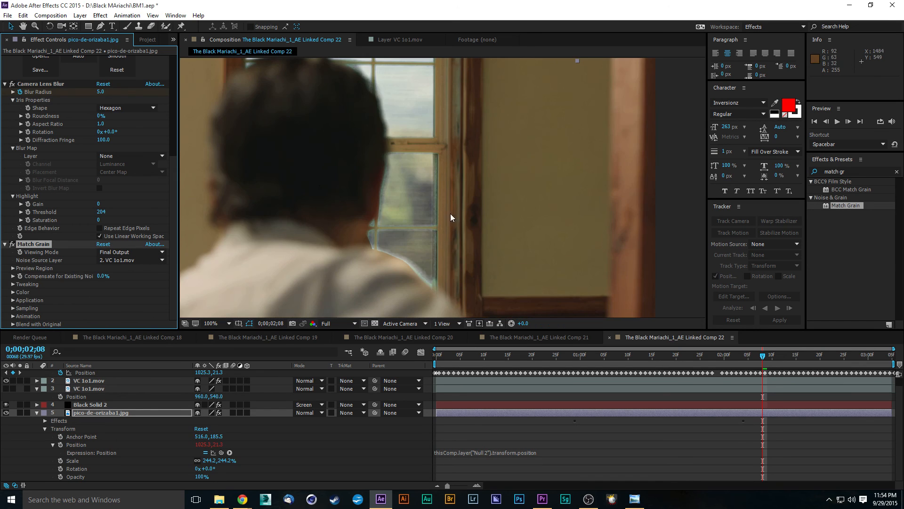
scroll(450, 214, "up", 1)
scroll(434, 207, "down", 1)
scroll(407, 218, "up", 1)
scroll(420, 234, "down", 2)
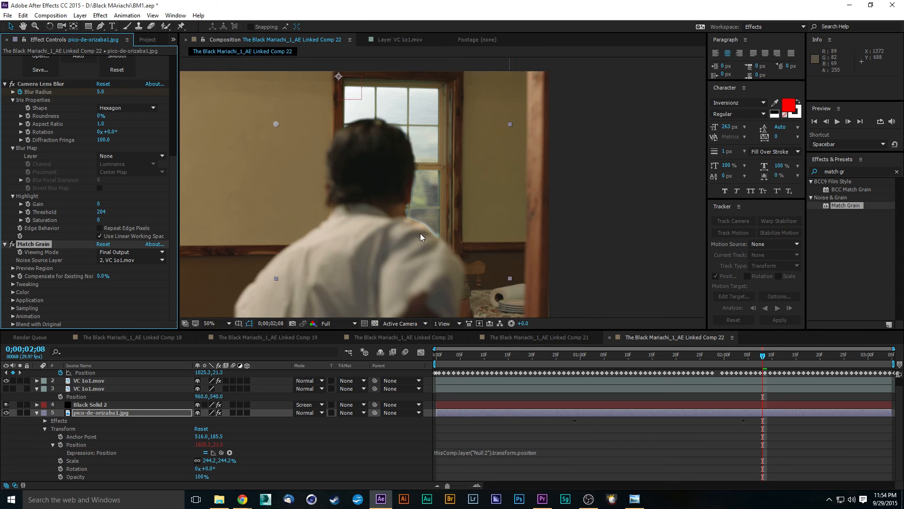
scroll(418, 224, "up", 2)
scroll(283, 224, "down", 1)
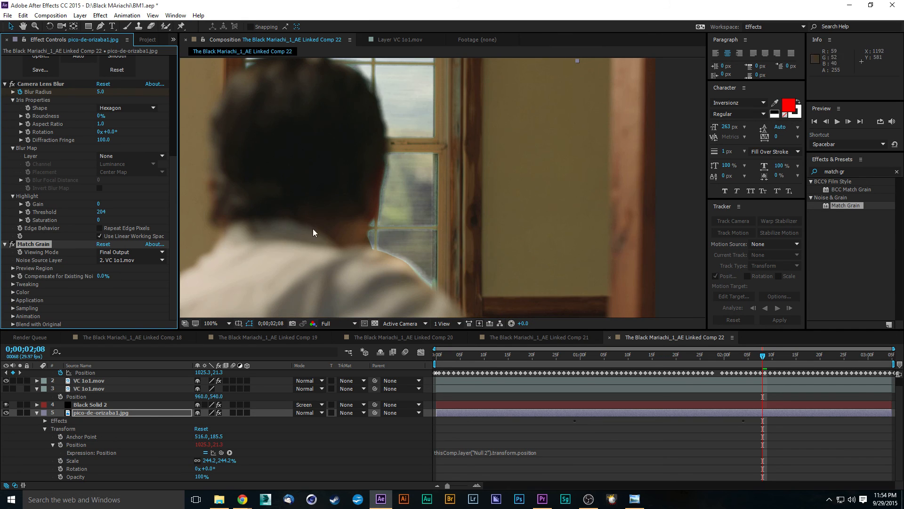
scroll(347, 235, "up", 1)
left_click_drag(392, 226, 439, 193)
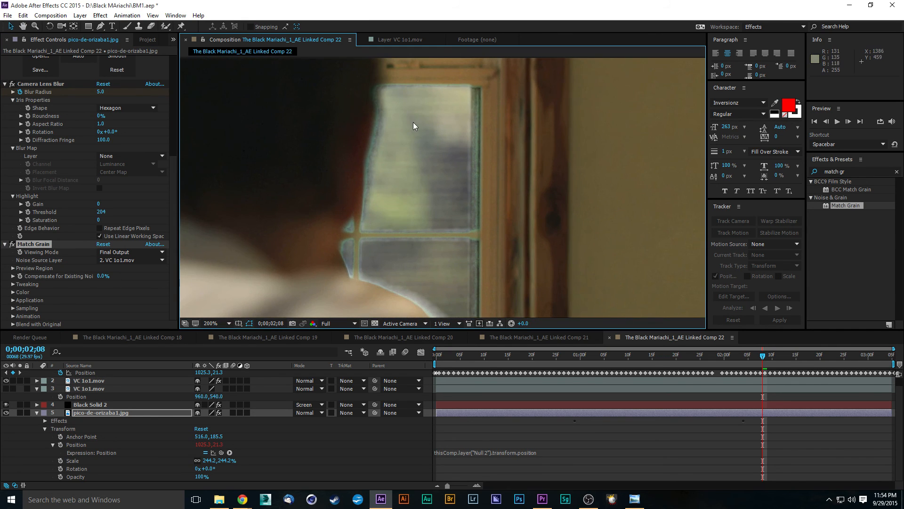
- Delete Match Grain from the pico-de-orizaba1.jpg layer and apply the Add Grain effect in its place
left_click(35, 244)
key("Delete")
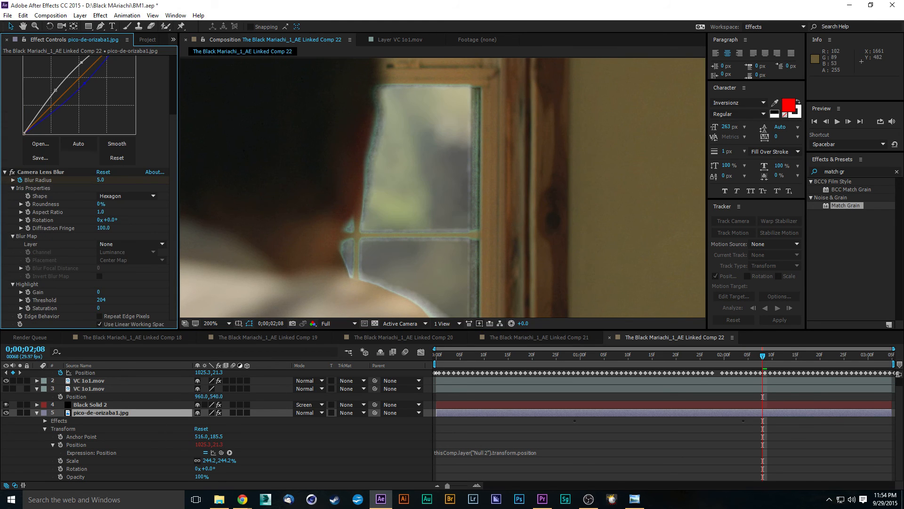
left_click(854, 172)
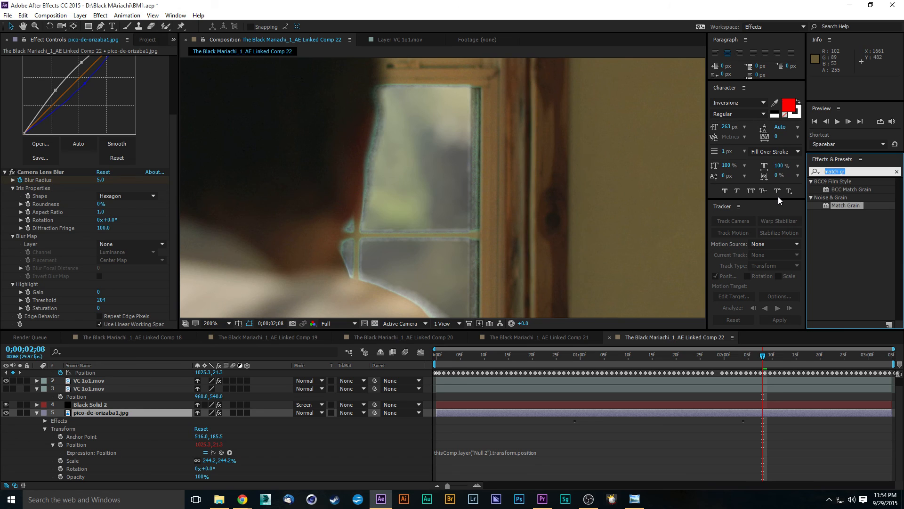
type("grain")
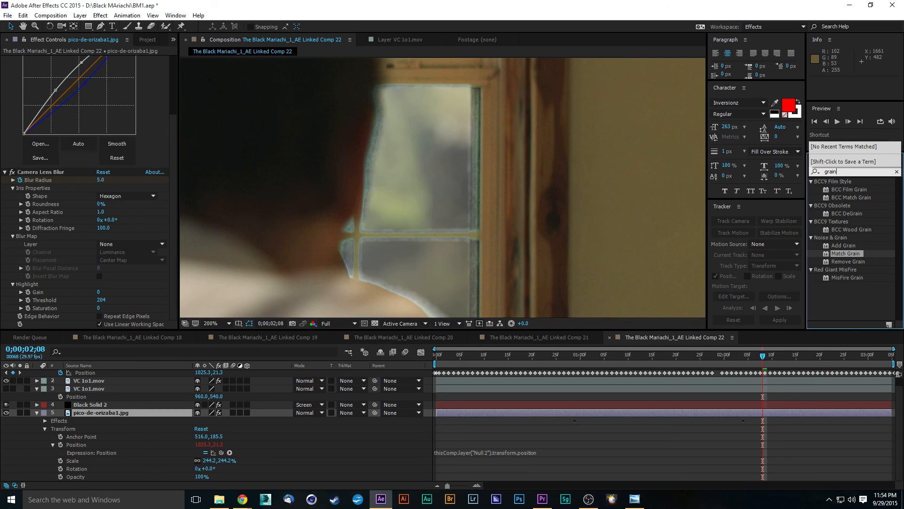
left_click(833, 246)
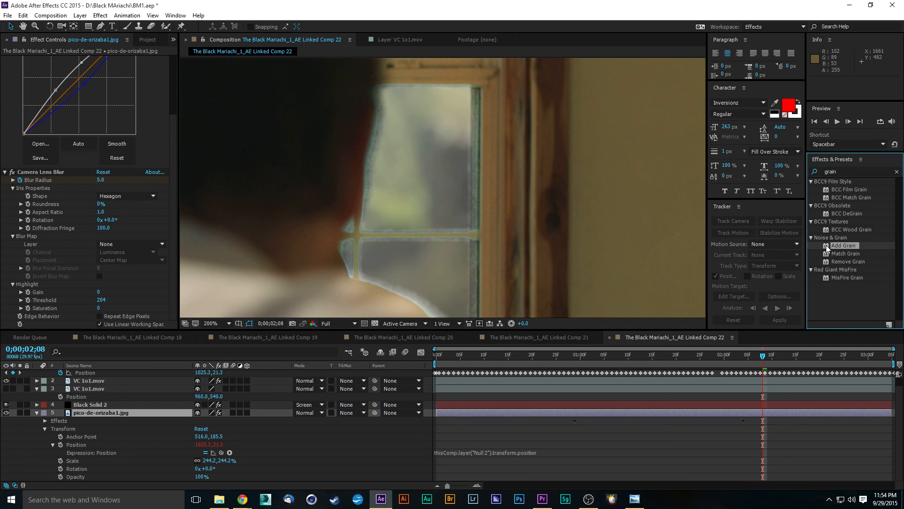
left_click_drag(826, 247, 127, 414)
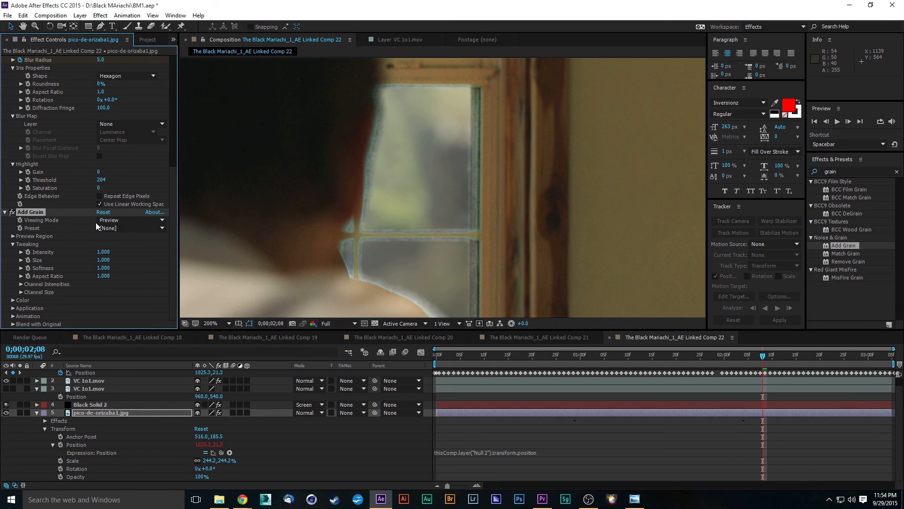
- Set Add Grain's Viewing Mode to Final Output, preview the shot briefly, and go to 0;00;01;22
left_click(129, 220)
left_click(115, 251)
scroll(386, 228, "down", 1)
key("space")
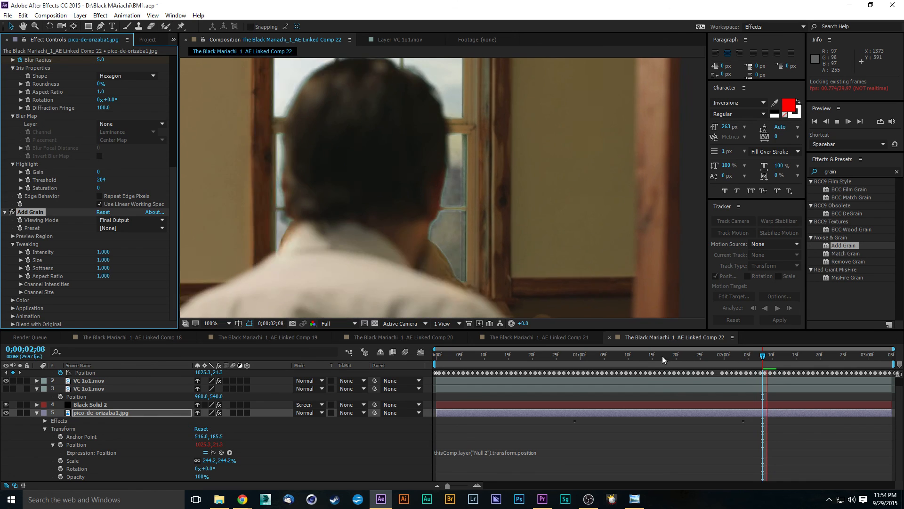
left_click_drag(726, 362, 685, 359)
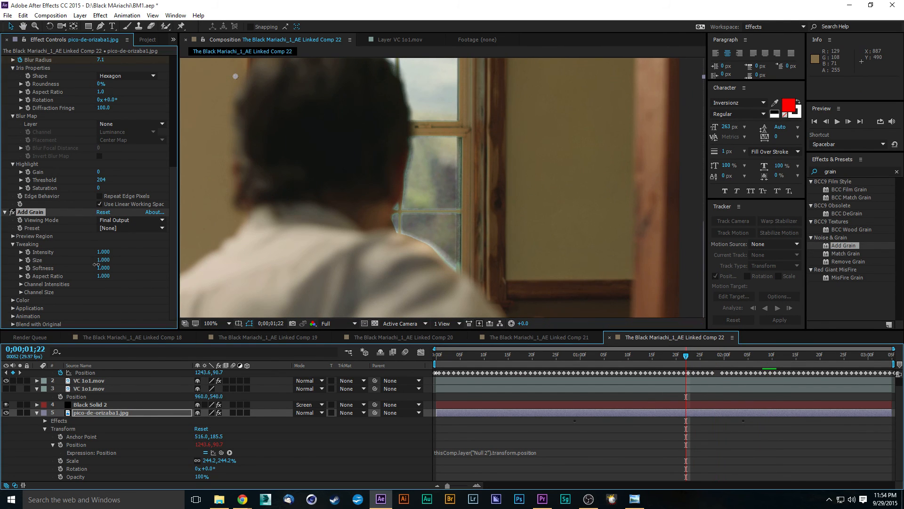
- Set Add Grain's Size to 0.100 and check the grain in the window behind the man in the hat
left_click_drag(96, 265, 92, 266)
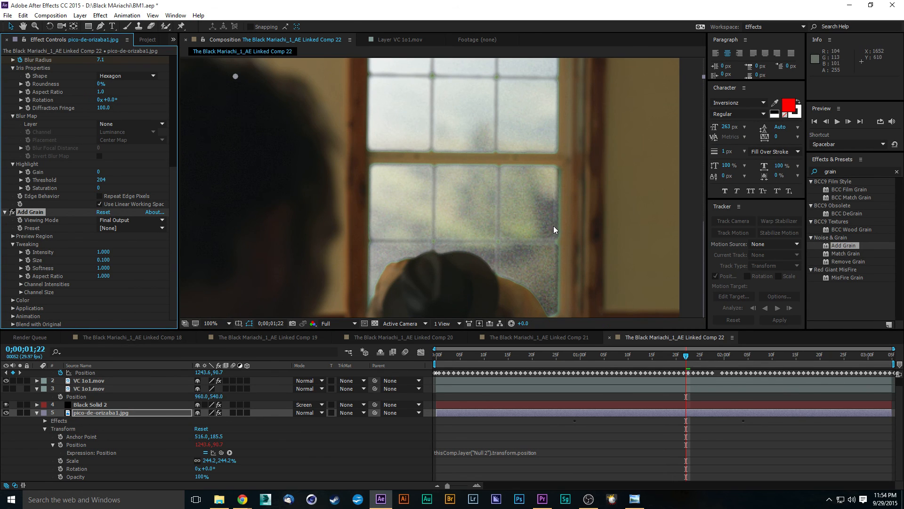
scroll(553, 225, "up", 1)
scroll(546, 231, "down", 1)
left_click_drag(567, 230, 379, 134)
scroll(378, 134, "down", 1)
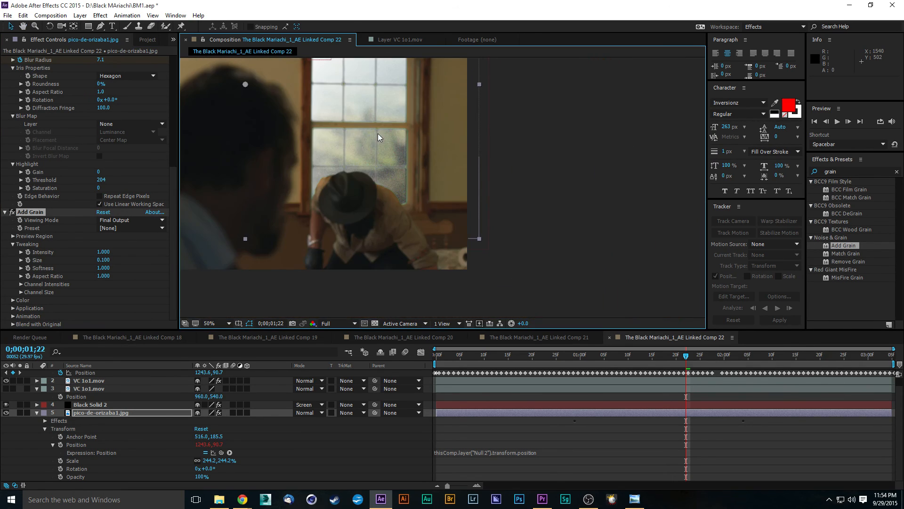
scroll(364, 137, "up", 1)
left_click_drag(312, 155, 347, 185)
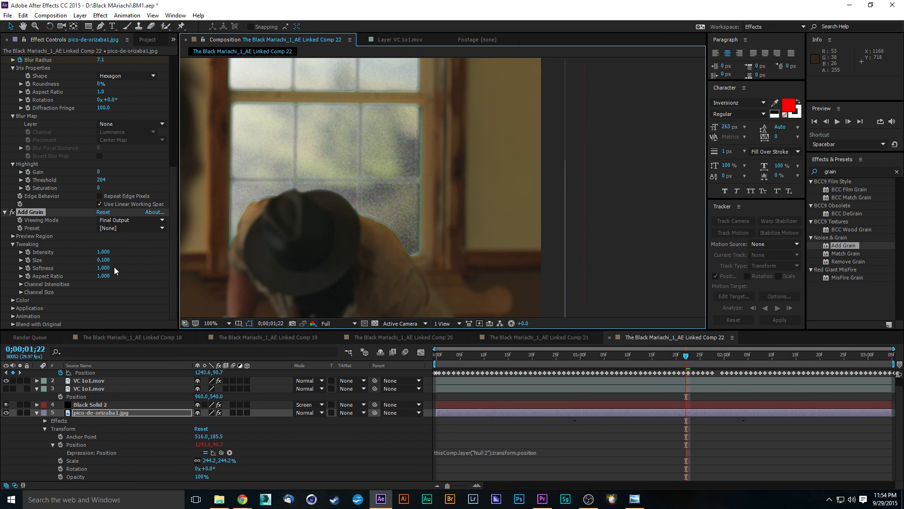
- Lower Add Grain's Intensity to 0.100 and preview the grain in the window
left_click_drag(99, 253, 96, 253)
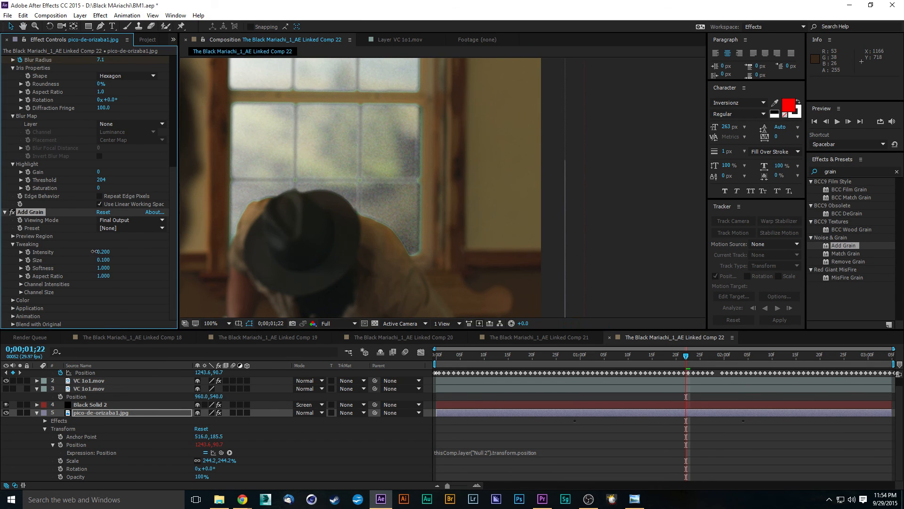
key("space")
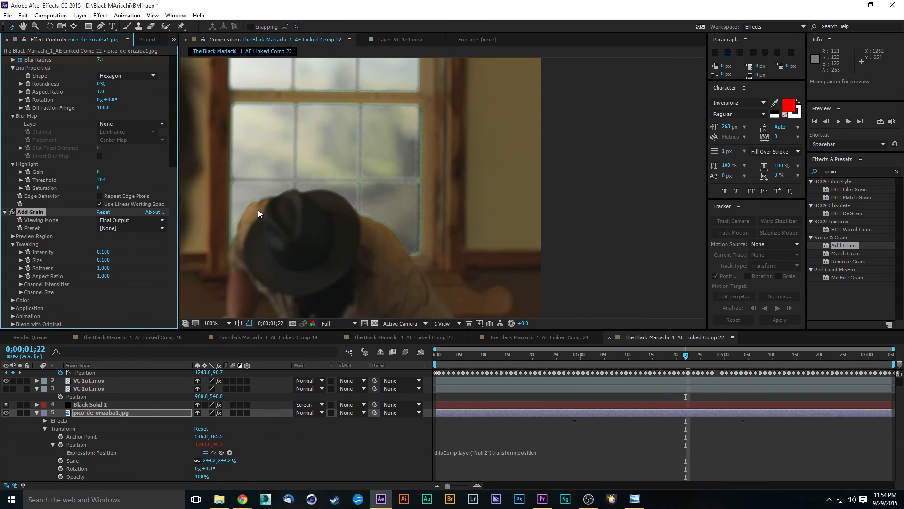
key("space")
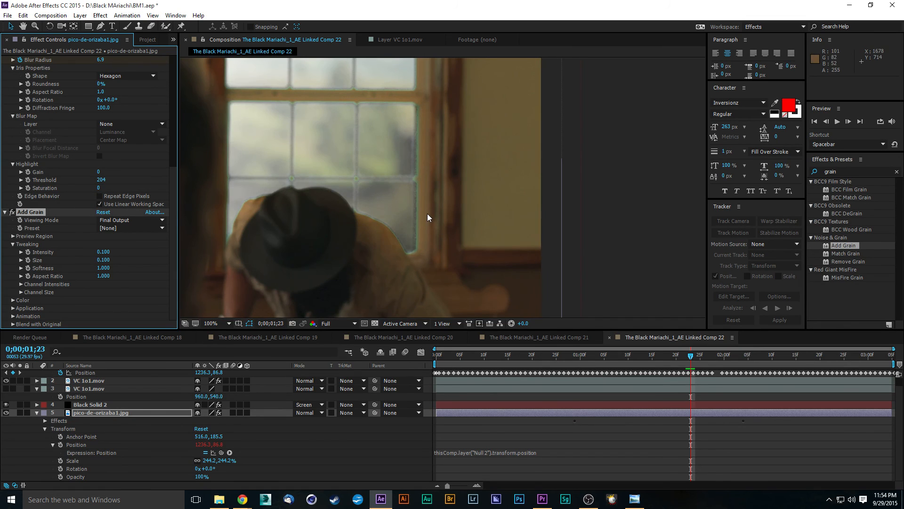
scroll(391, 201, "down", 1)
scroll(391, 201, "up", 3)
scroll(372, 188, "down", 1)
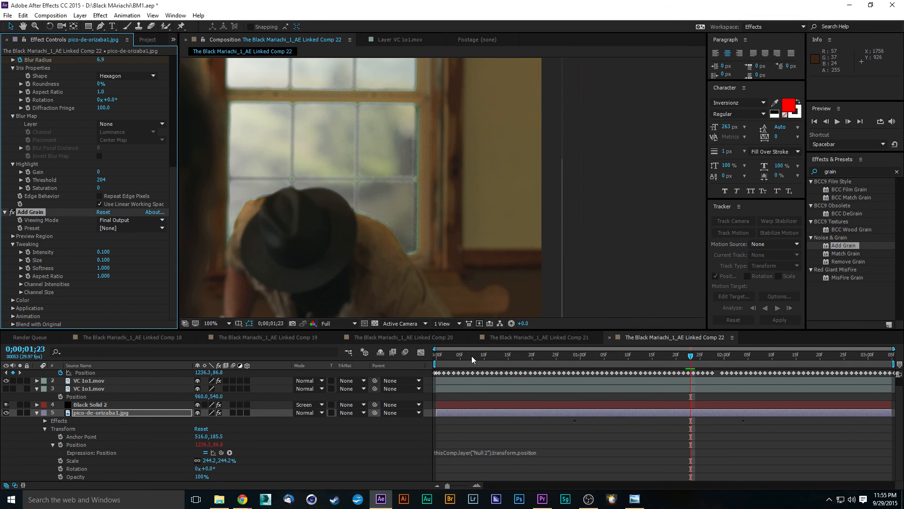
- At 0;00;00;07, set Edge Grow to 56.6 in Keylight's Edge Colour Correction on the keyed VC 1o1.mov layer
left_click(471, 357)
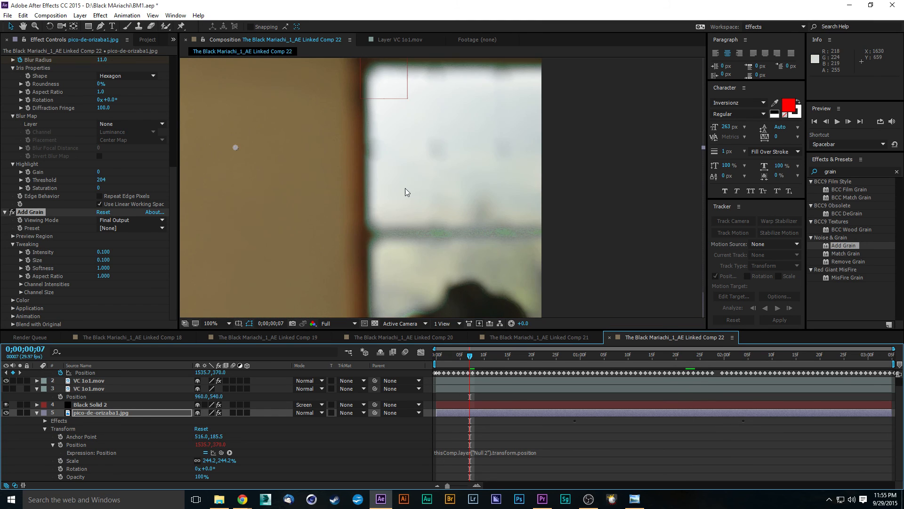
scroll(441, 187, "down", 1)
left_click_drag(421, 208, 361, 216)
scroll(416, 205, "up", 1)
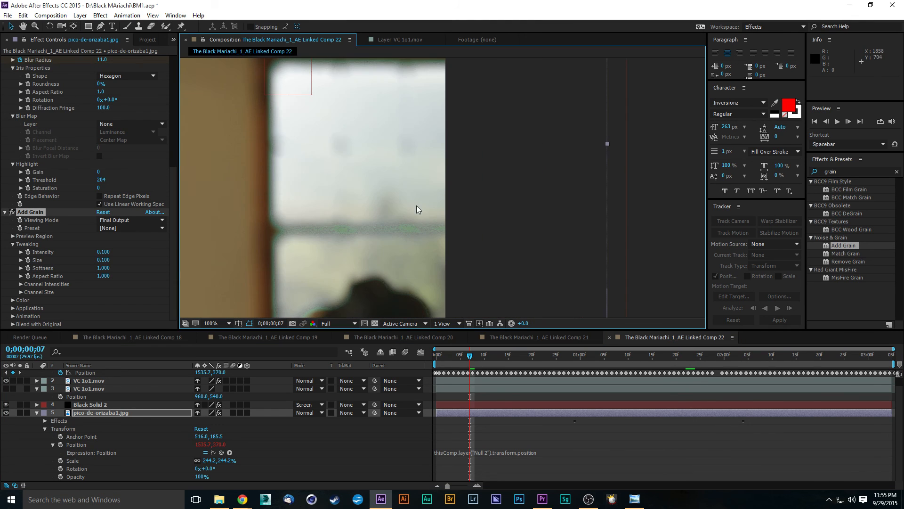
left_click(78, 381)
scroll(78, 225, "down", 5)
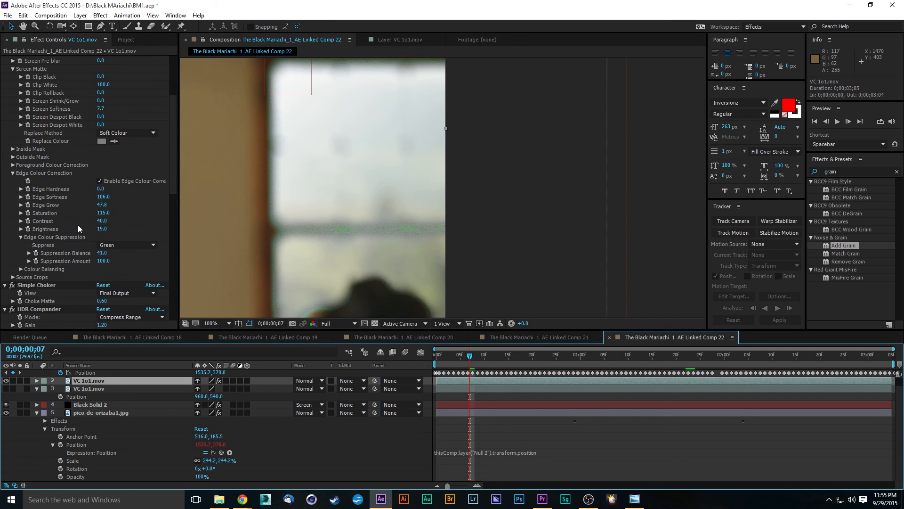
scroll(78, 229, "down", 1)
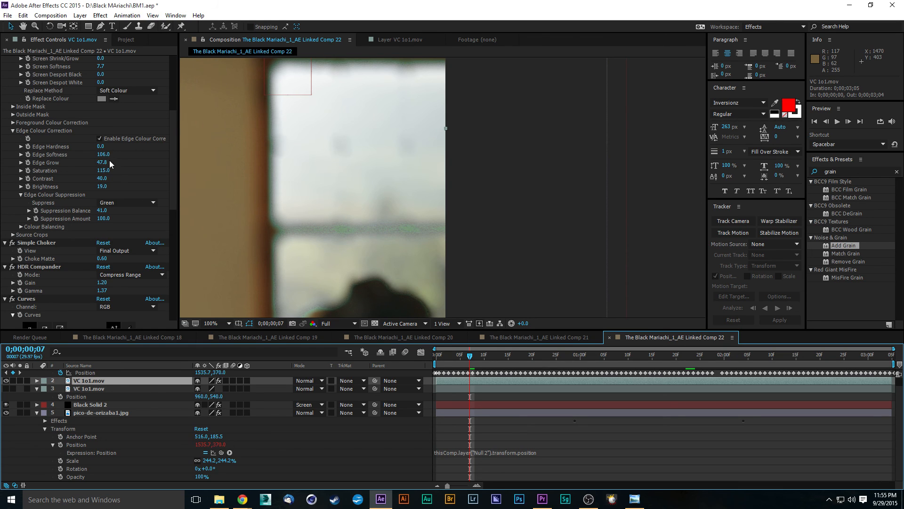
left_click_drag(105, 163, 154, 169)
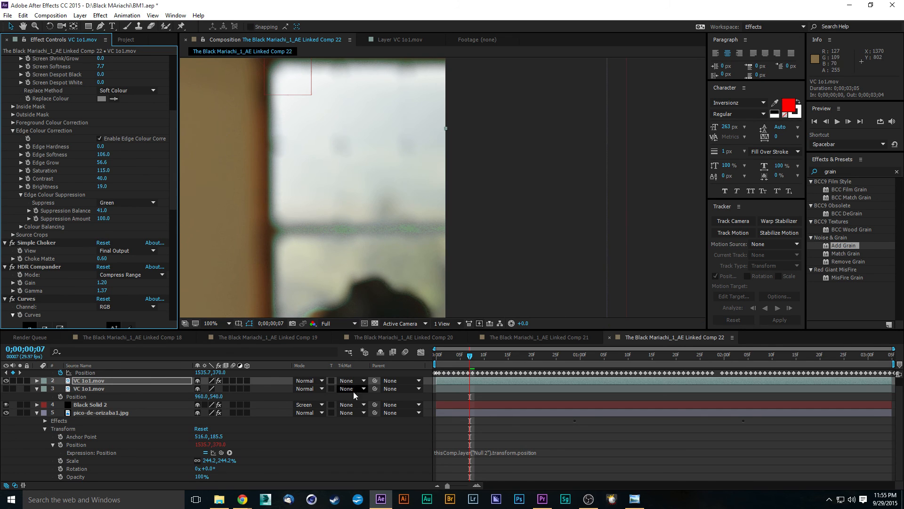
- Inspect the green fringe around the window and hat, and add the Hue/Saturation effect to the keyed VC 1o1.mov layer
left_click_drag(315, 267, 186, 145)
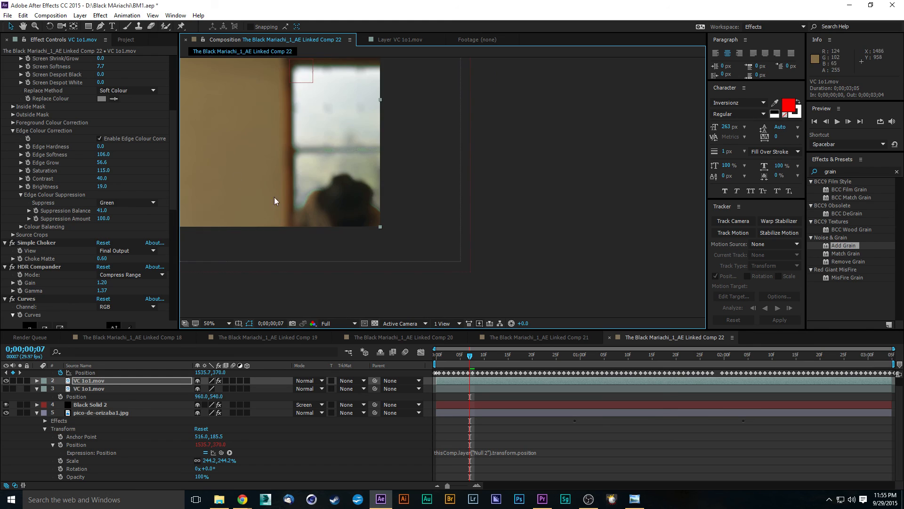
left_click_drag(286, 203, 385, 225)
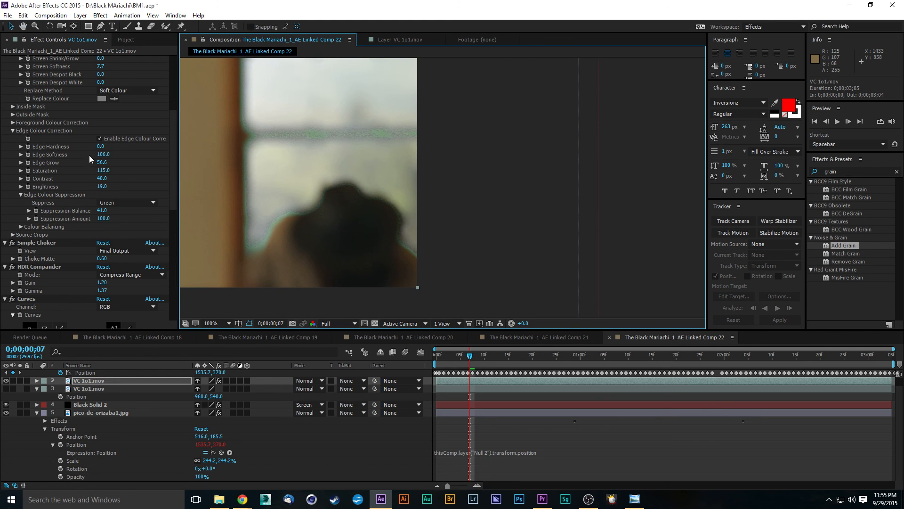
left_click(830, 172)
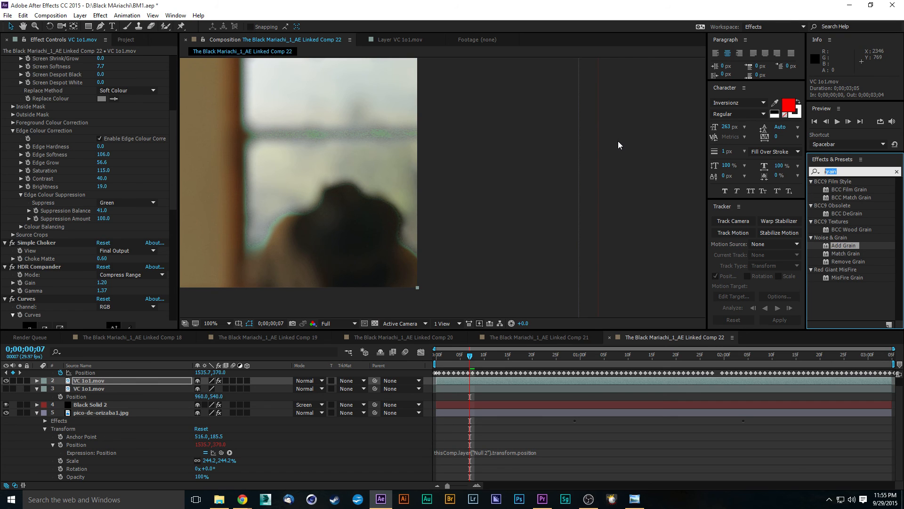
type("sat")
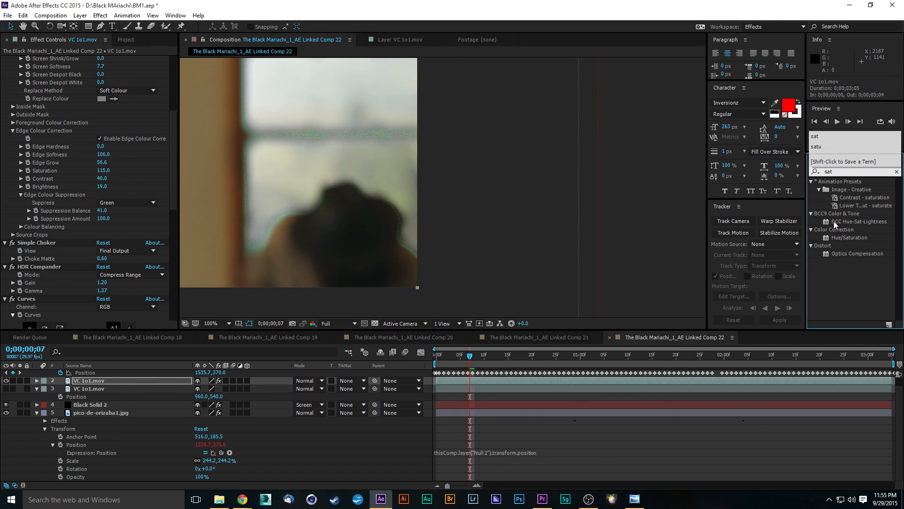
left_click_drag(171, 132, 166, 224)
- Restrict Hue/Saturation to the Greens channel and set Green Saturation to -84
left_click(127, 194)
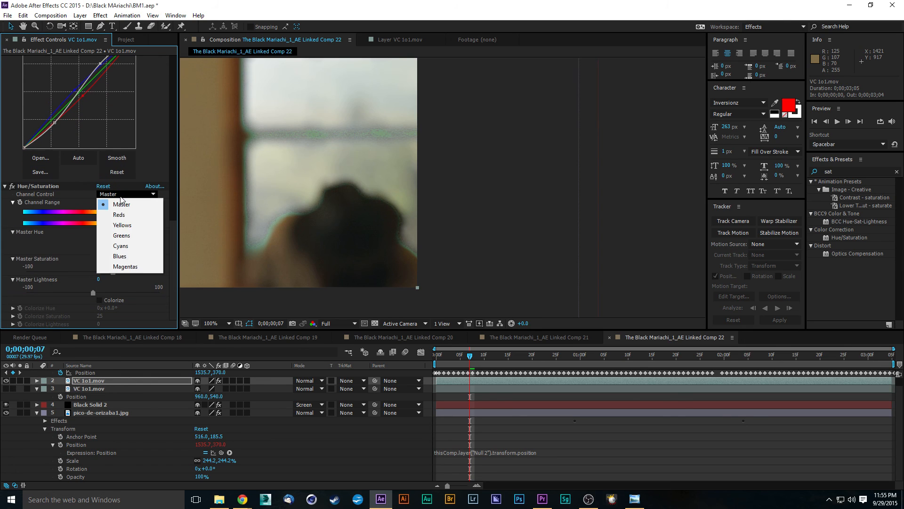
left_click(122, 236)
left_click_drag(92, 273, 71, 272)
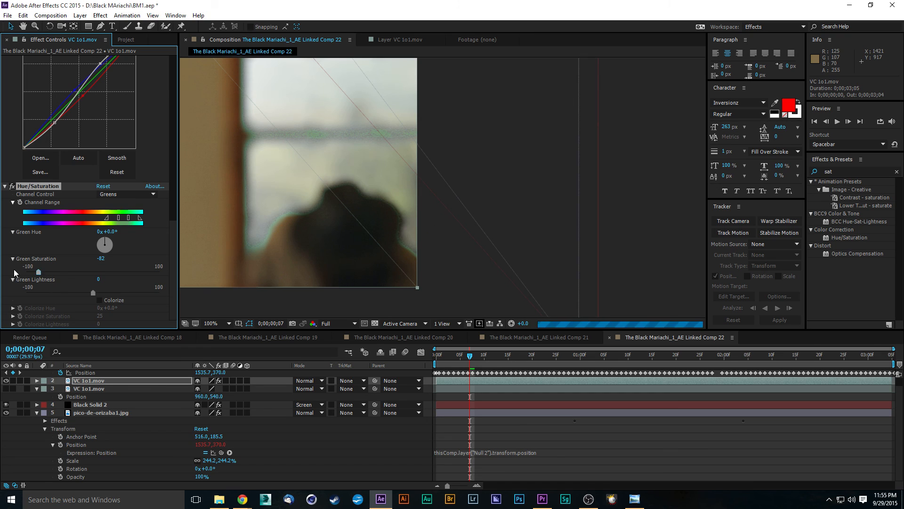
left_click(35, 272)
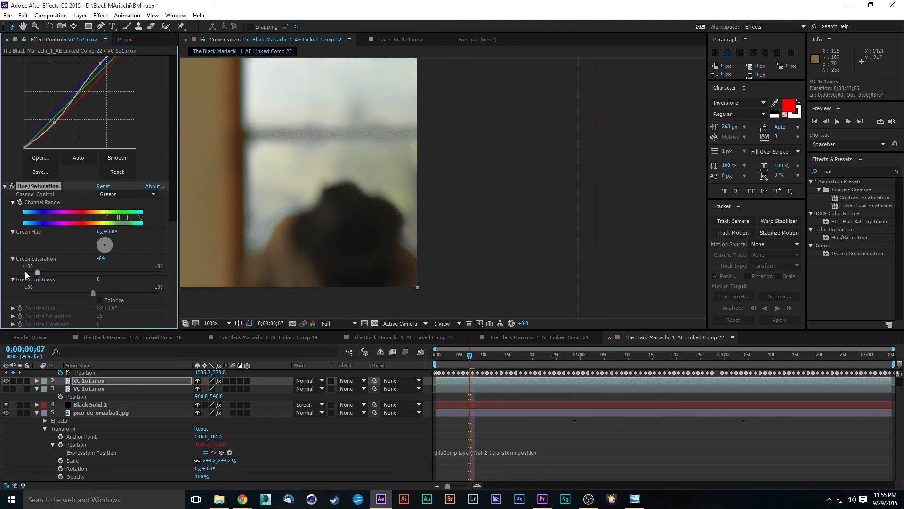
- Deselect the layer, play back the entire composited shot with the whole frame in view, and stop at 0;00;02;12
scroll(216, 194, "down", 1)
left_click(557, 231)
scroll(302, 182, "down", 1)
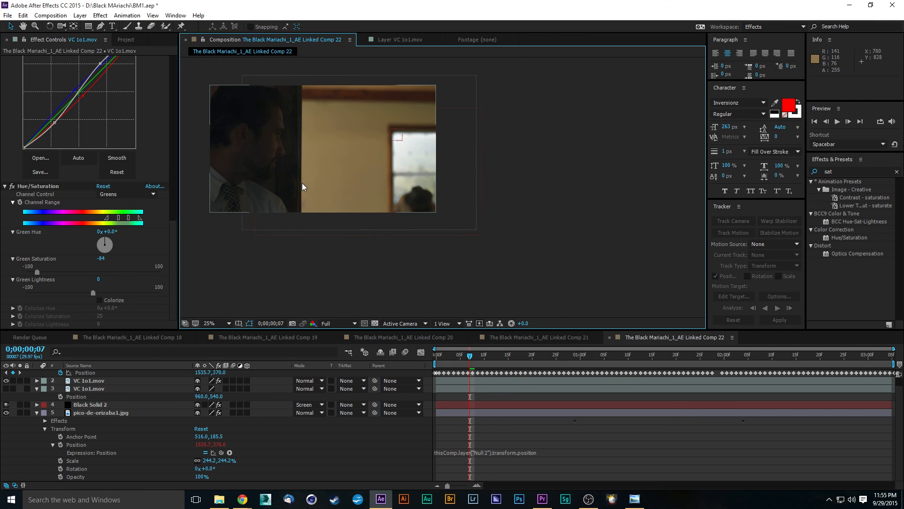
key("space")
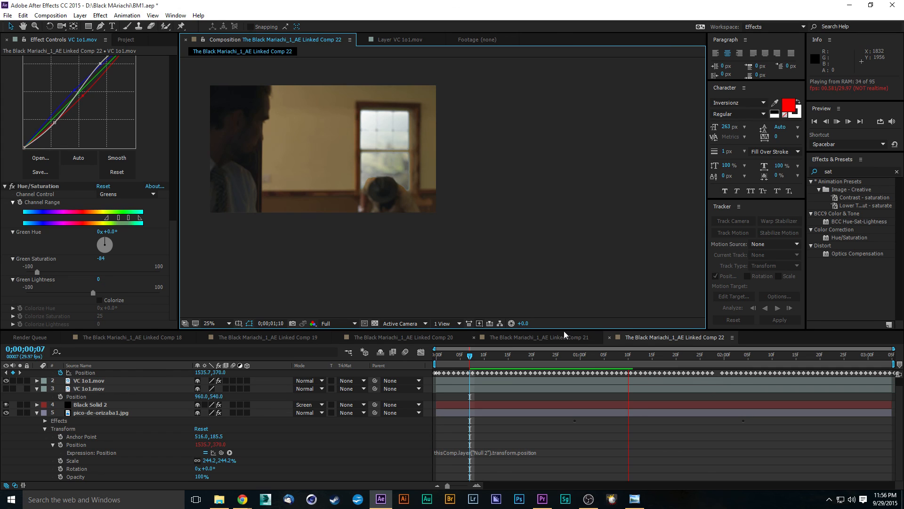
left_click_drag(491, 358, 475, 359)
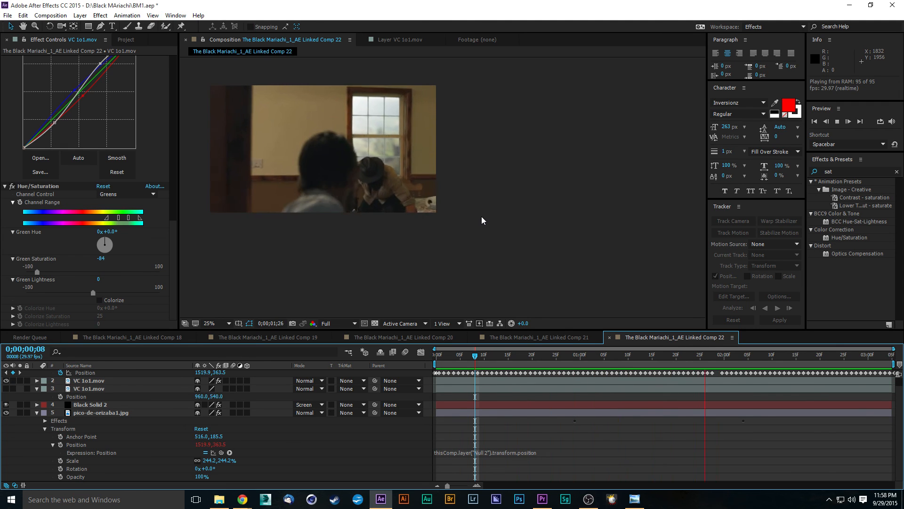
key("space")
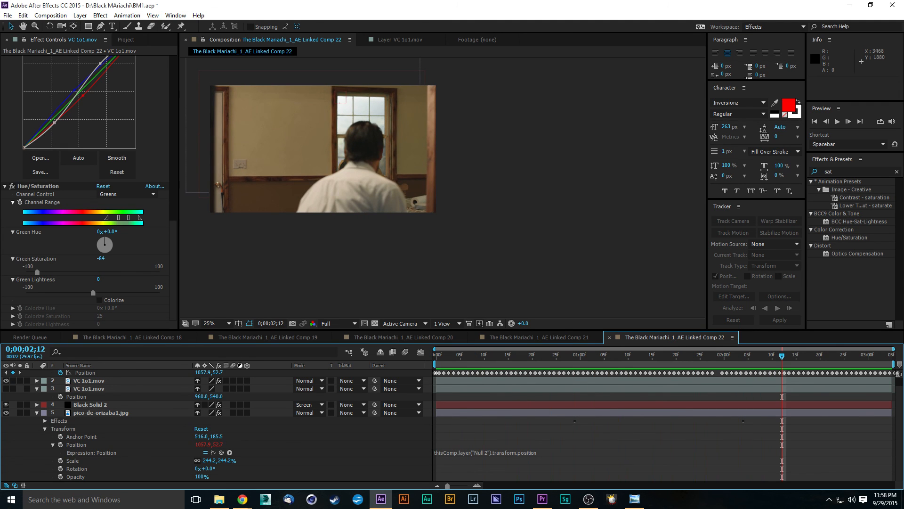
key("alt+Tab")
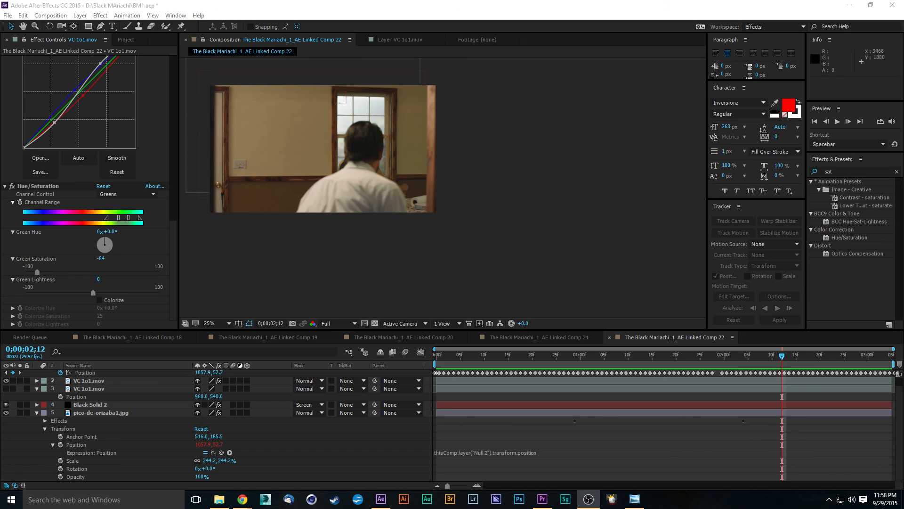
key("alt+Tab")
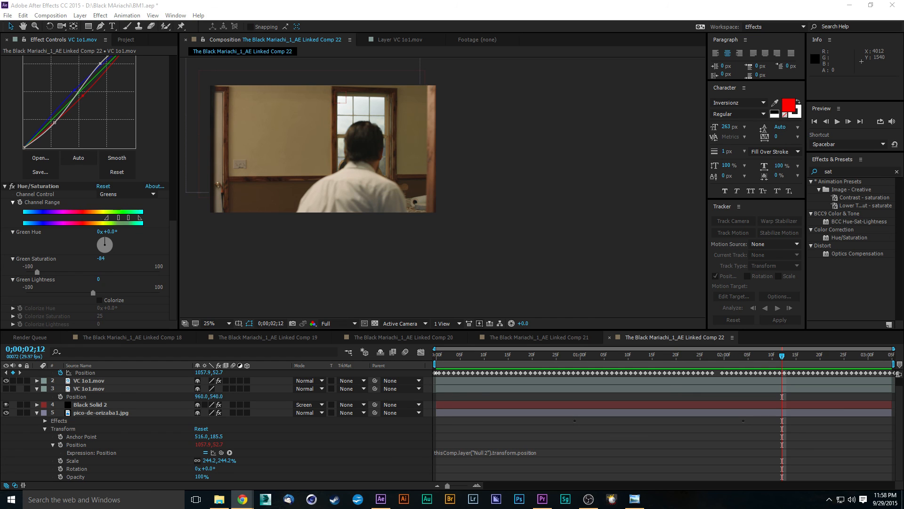
left_click_drag(451, 145, 552, 183)
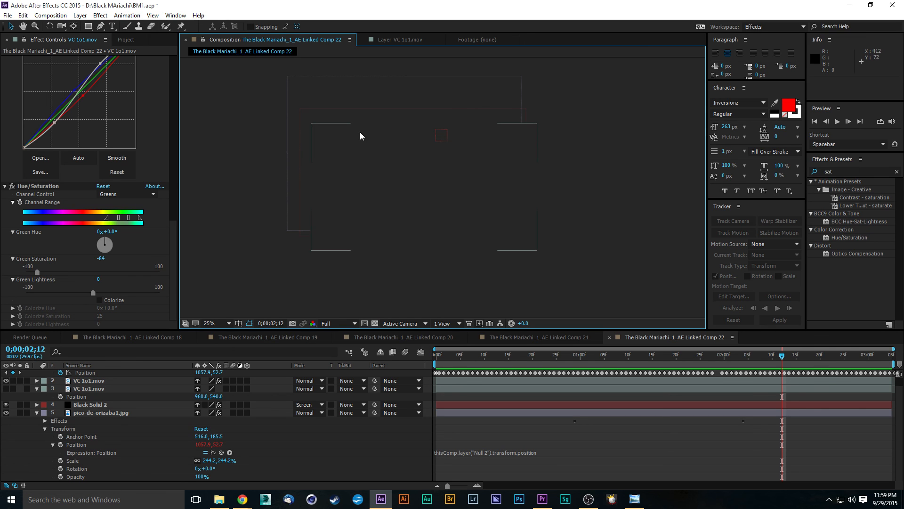
key("period")
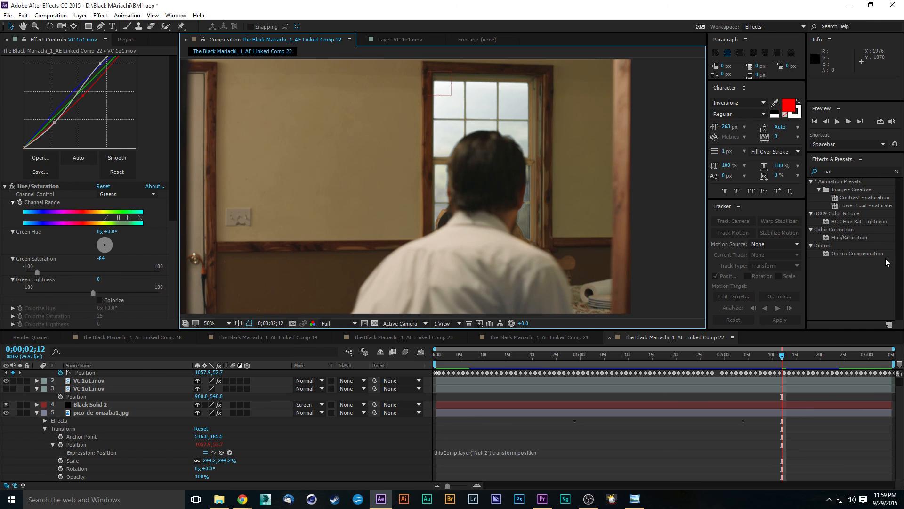
- Switch to Windows Photo Viewer, view SG WHITE.jpg and The Black Mariachi.jpg, and minimize the viewer
left_click(631, 500)
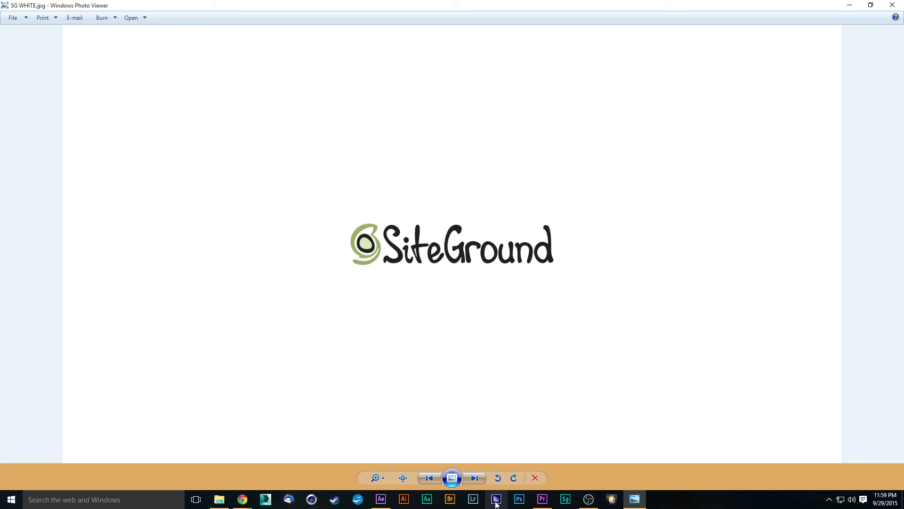
left_click(474, 478)
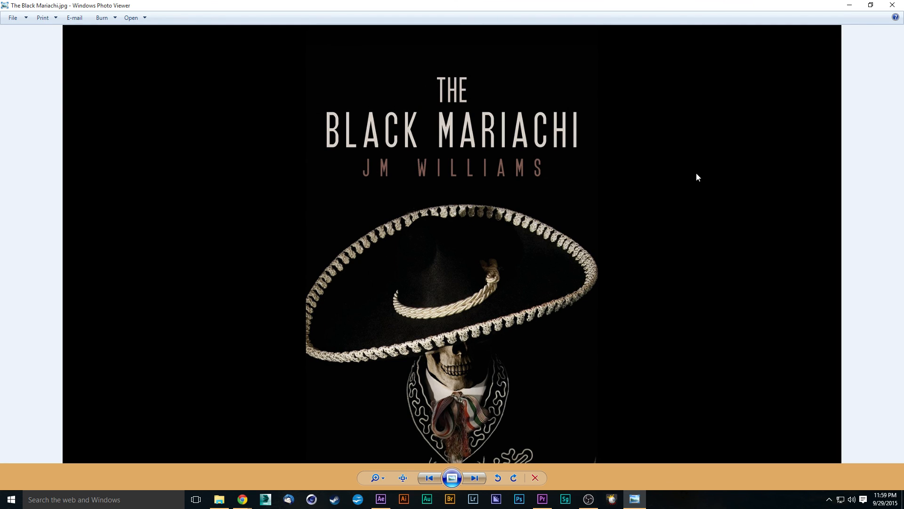
left_click(850, 5)
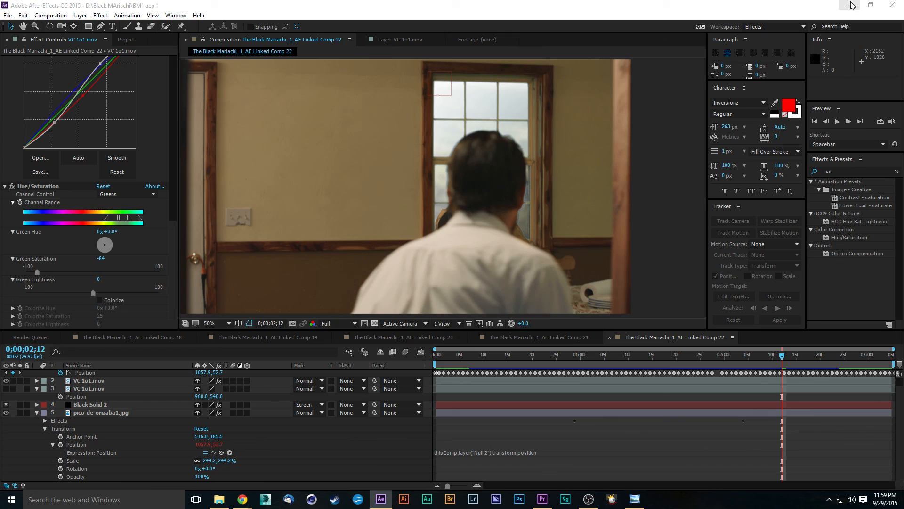
- Switch to Chrome and view the Avid Productions 479 Facebook page, the tutorialgrid Twitter profile, and the avidproductions479.com welcome page
mouse_move(242, 498)
left_click(183, 478)
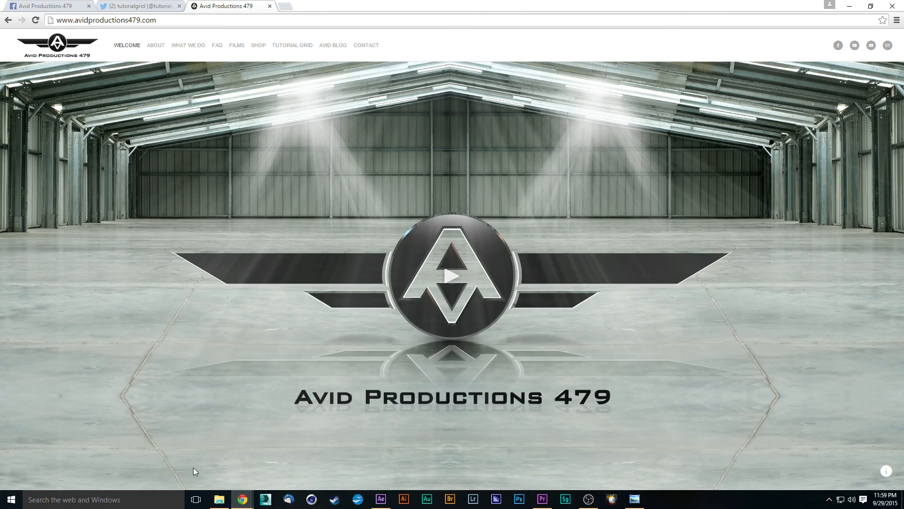
left_click(17, 4)
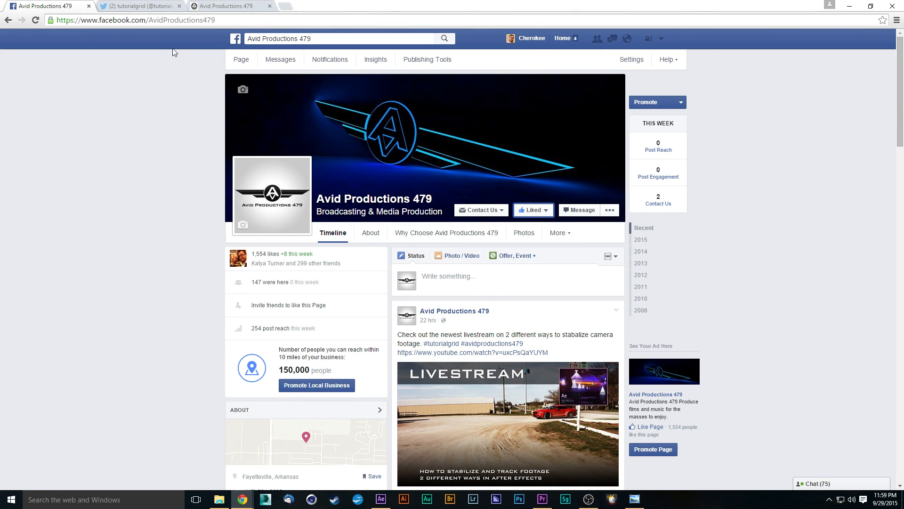
left_click(141, 6)
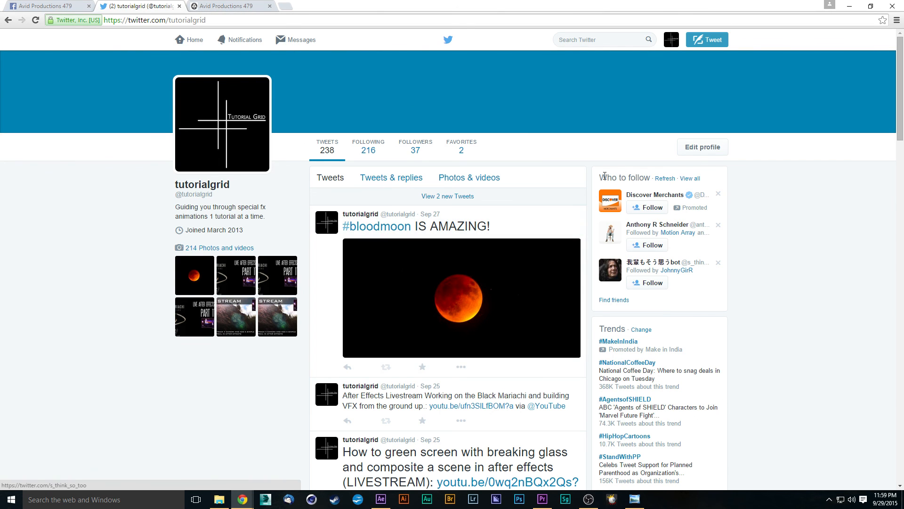
left_click(226, 6)
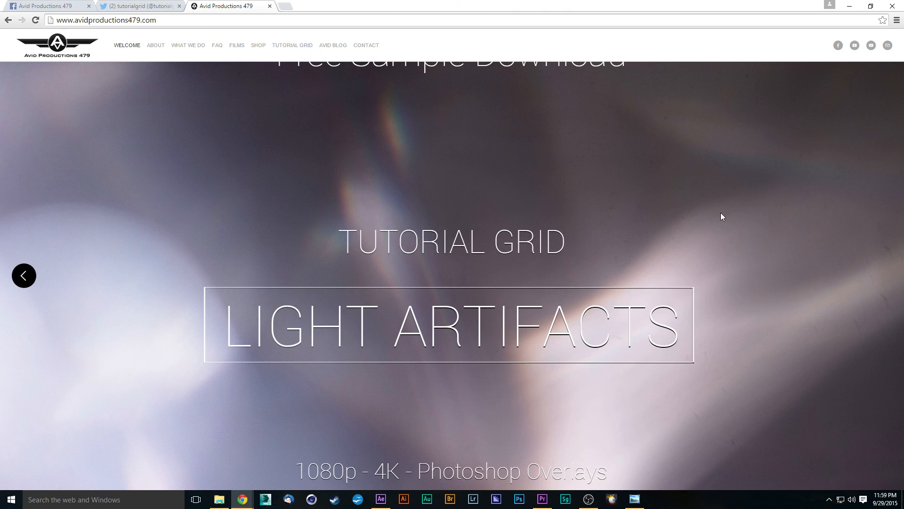